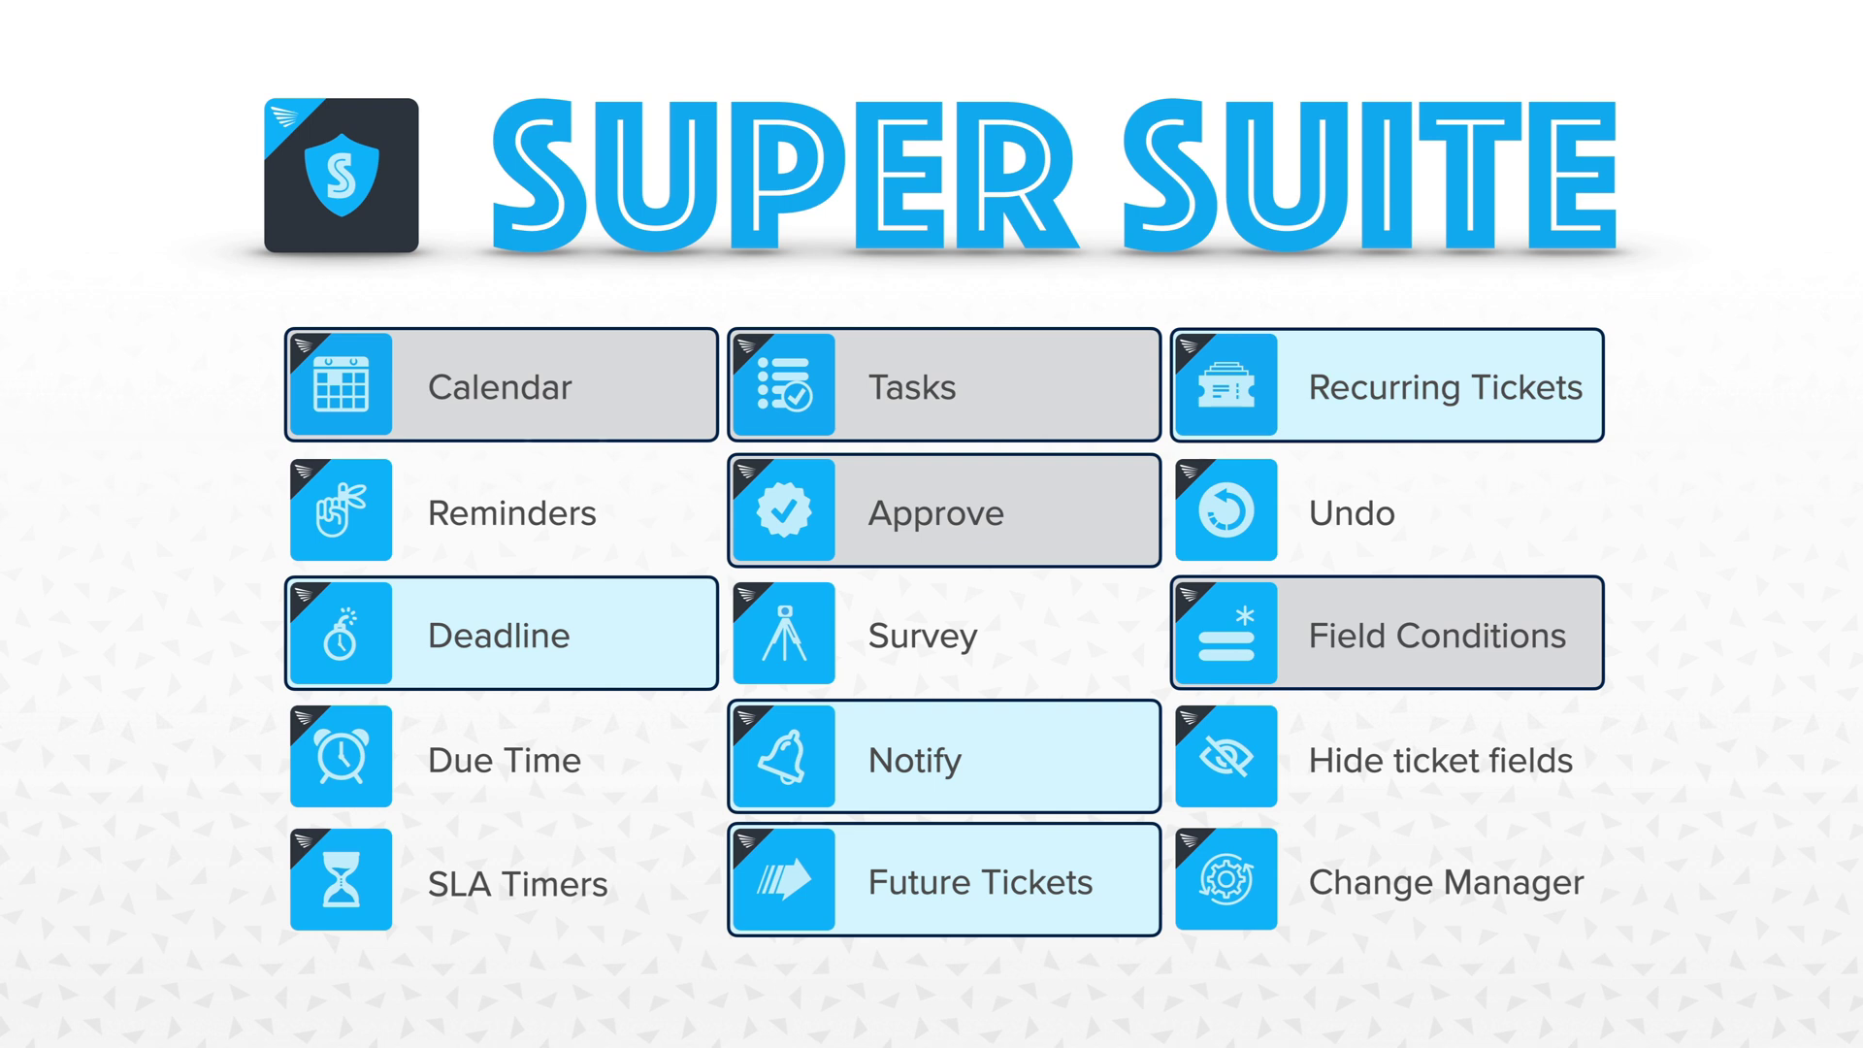
Step: Leave the presentation, switch to Zendesk, and open the problem ticket "Servers keep becoming unresponsive" from the Problem Tickets view
{"action": "key", "text": "Escape"}
{"action": "key", "text": "super+Tab"}
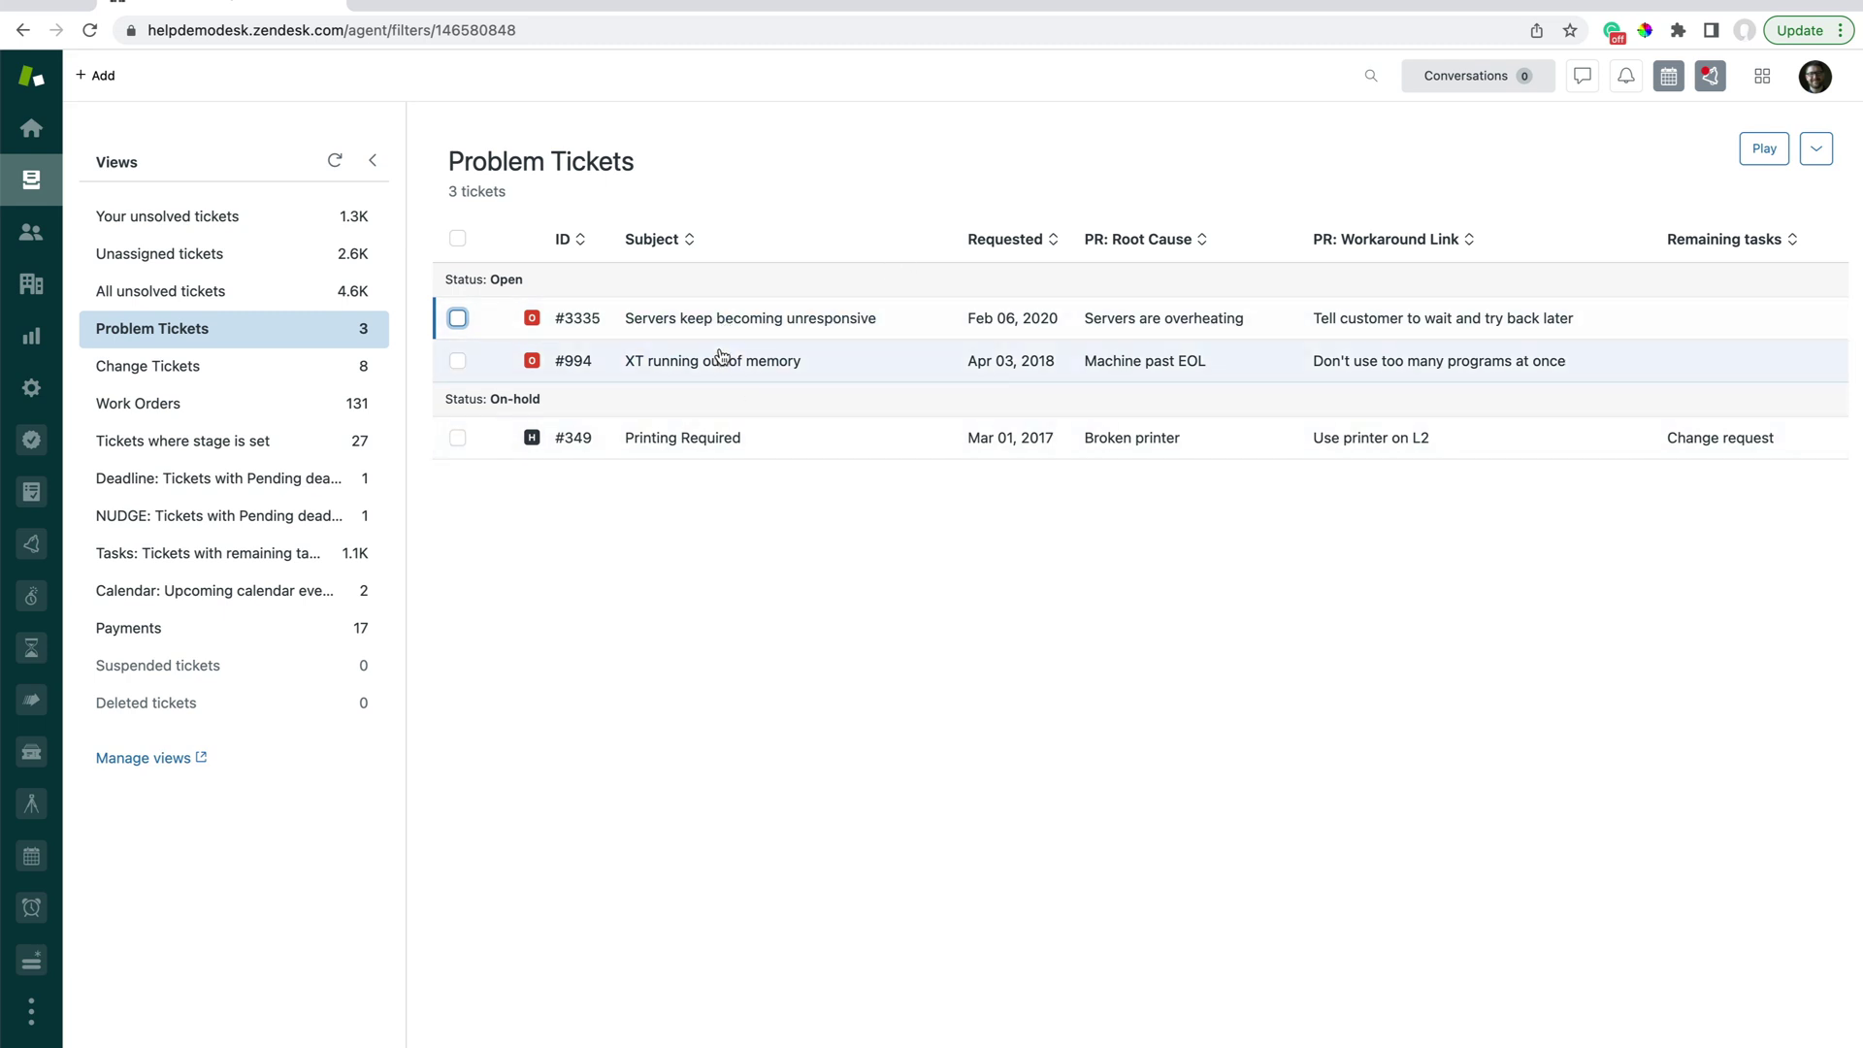
{"action": "mouse_move", "coordinate": [710, 324]}
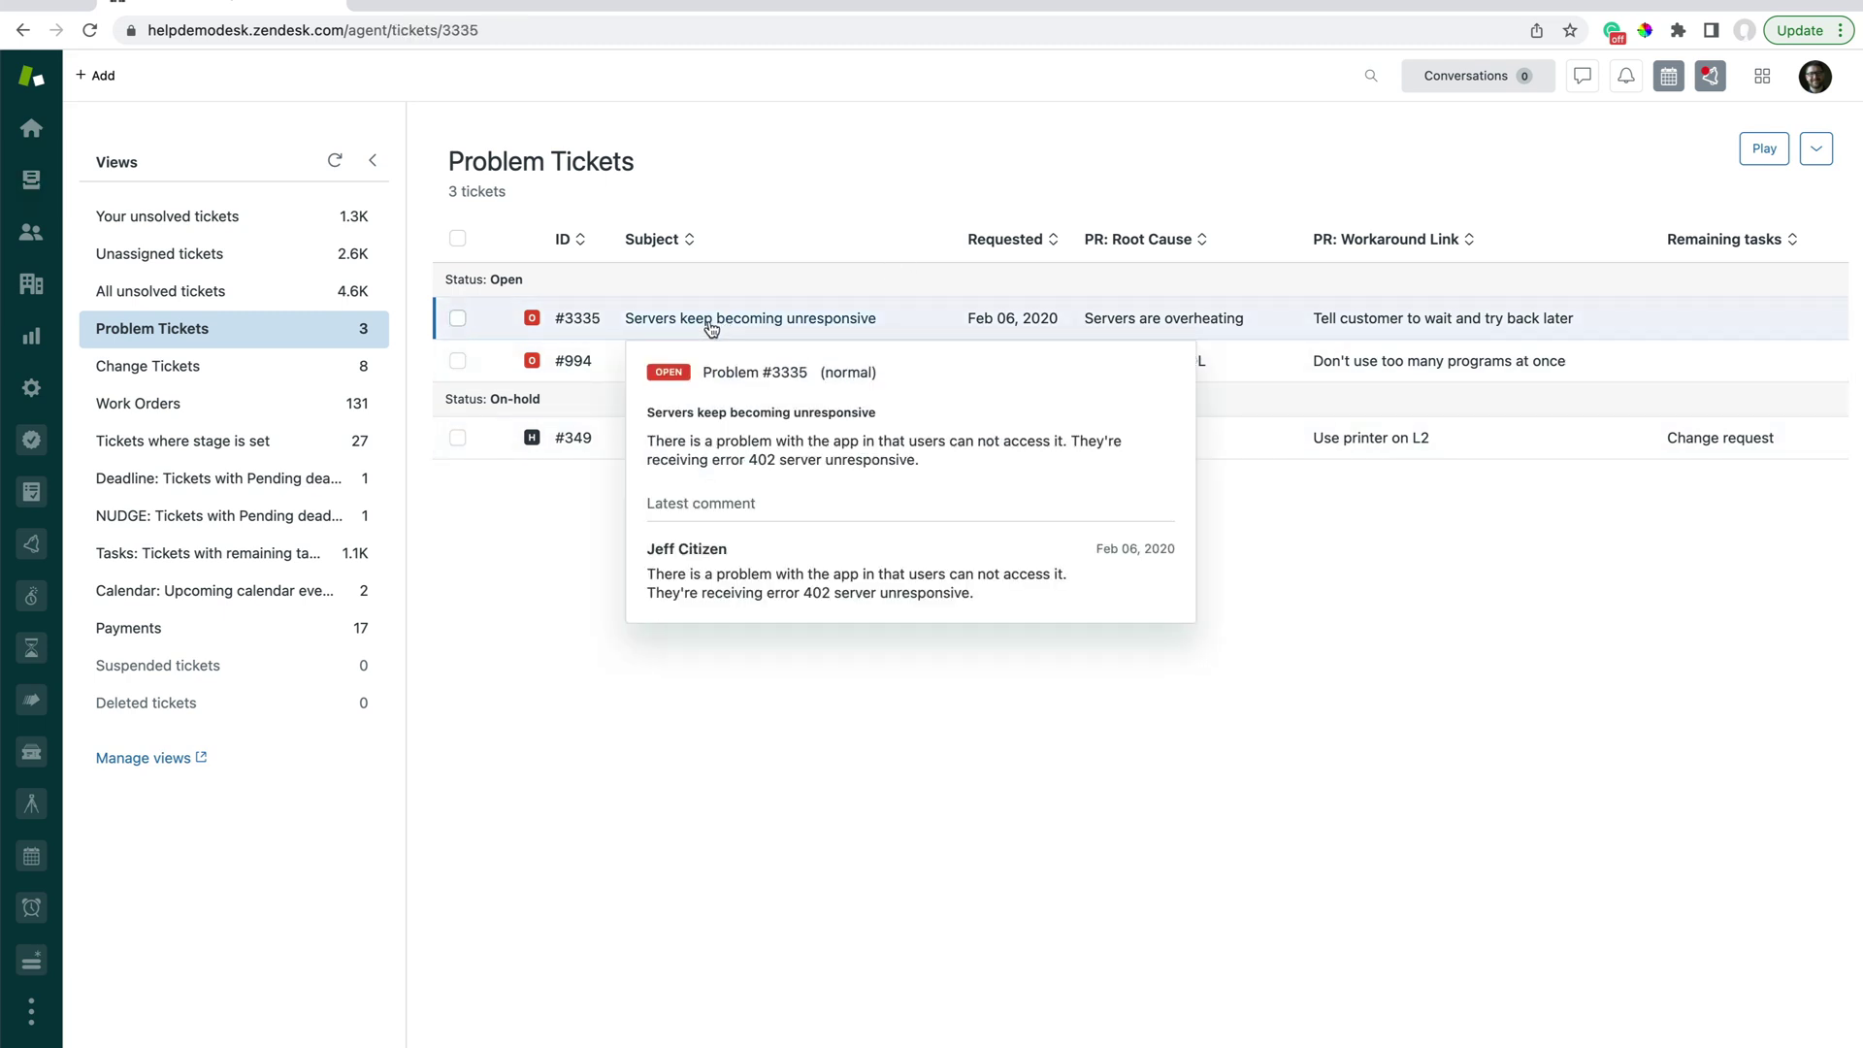
{"action": "left_click", "coordinate": [711, 322]}
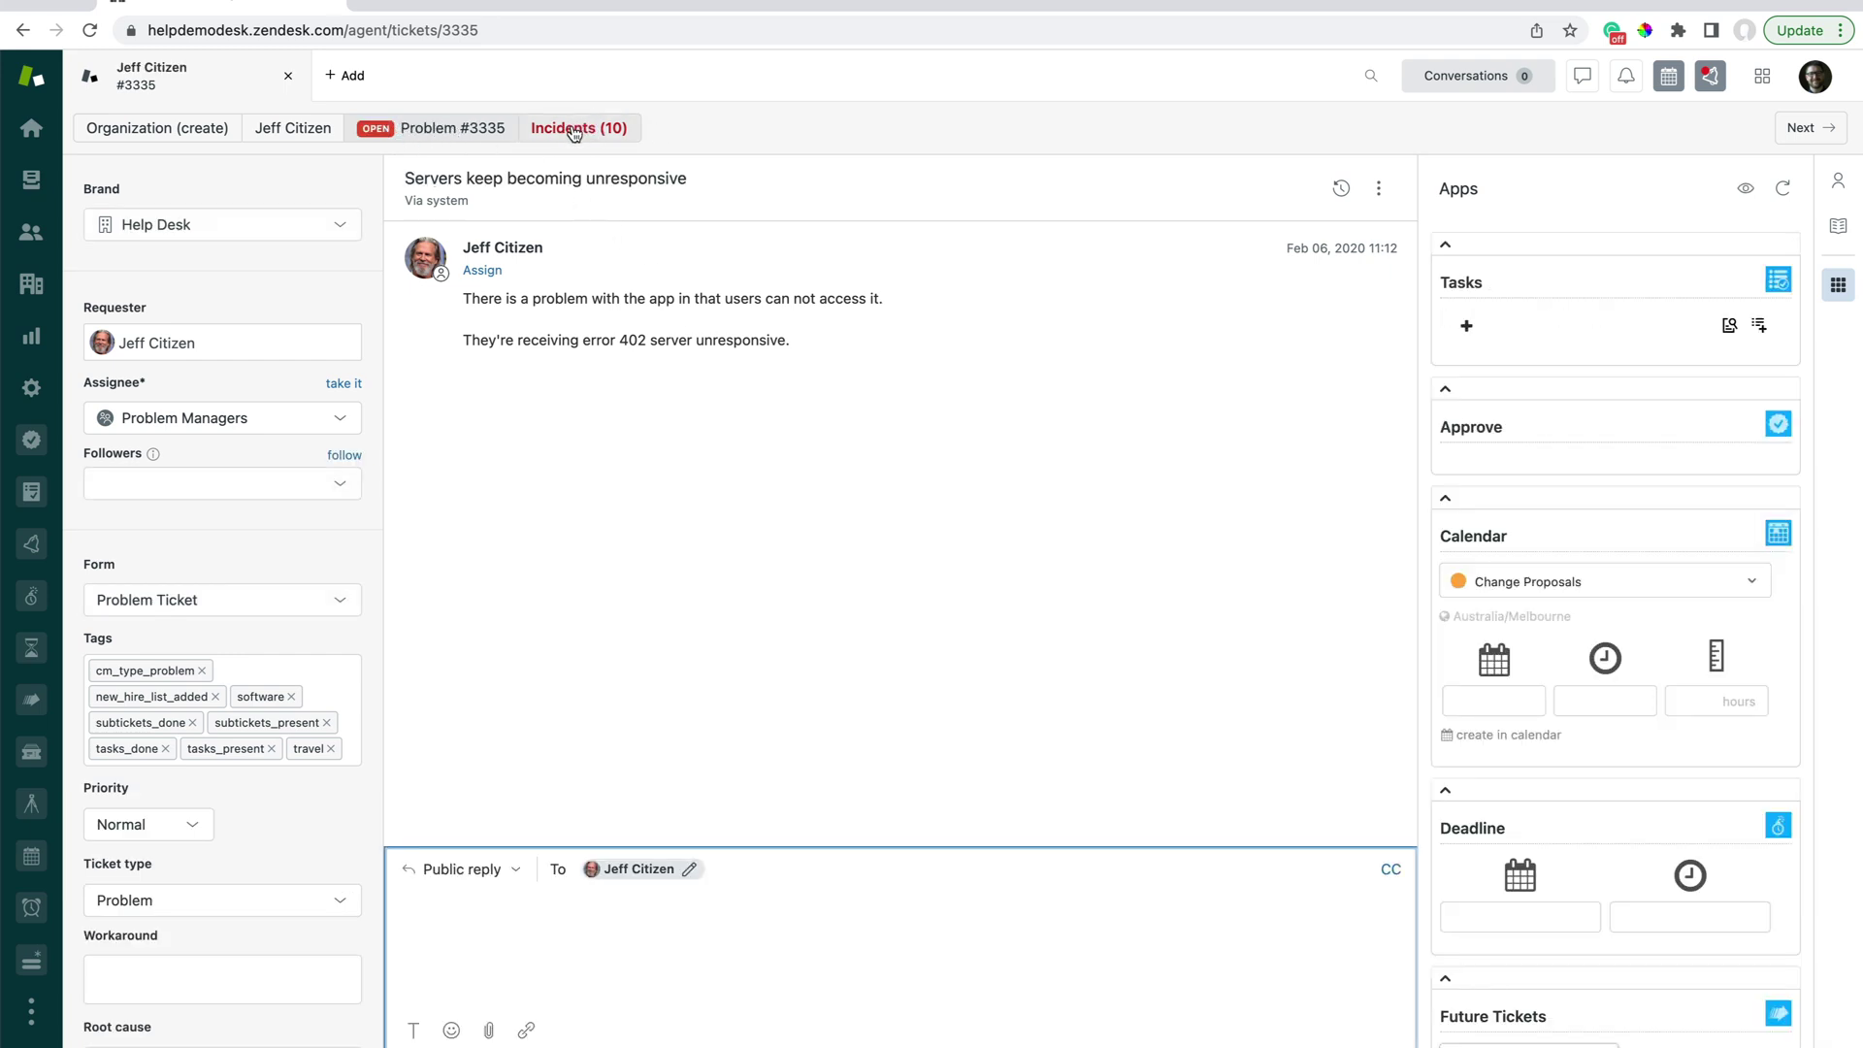
Step: Review the incidents linked to the problem ticket, and return to the ticket's conversation
{"action": "left_click", "coordinate": [618, 137]}
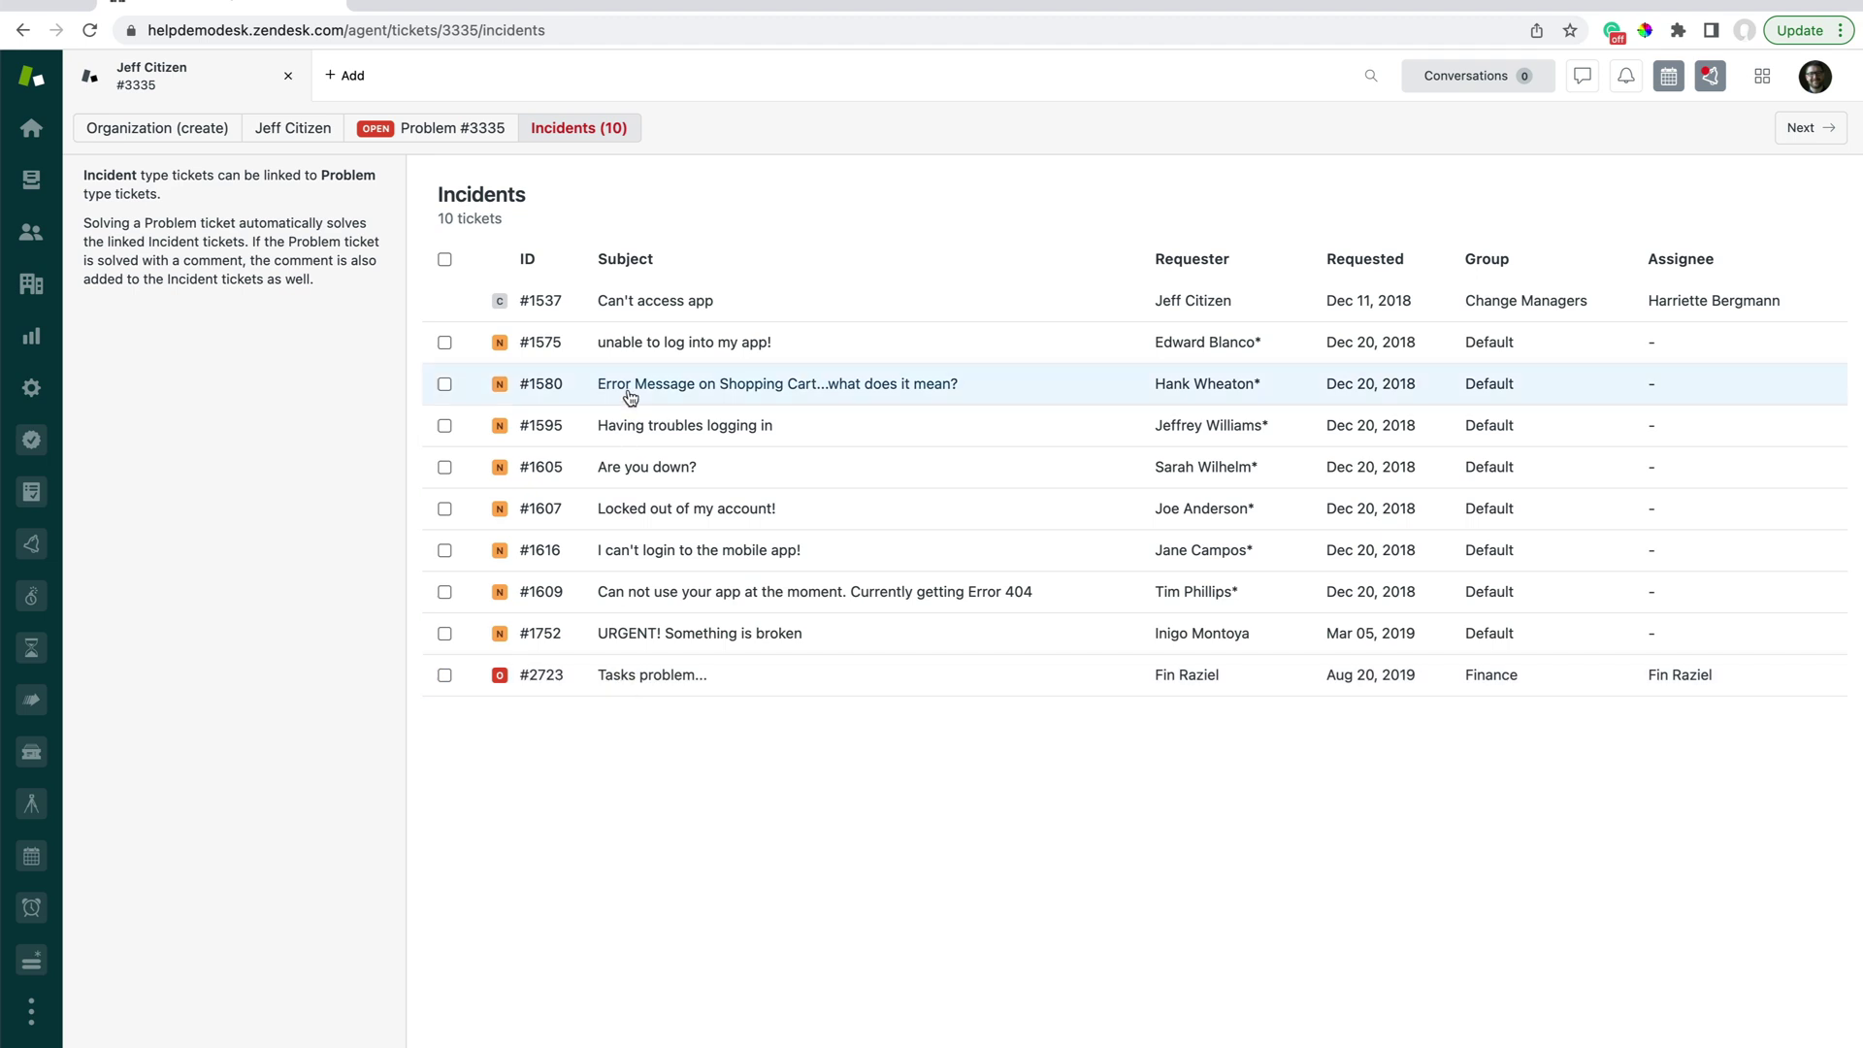
{"action": "mouse_move", "coordinate": [631, 398]}
{"action": "left_click", "coordinate": [449, 130]}
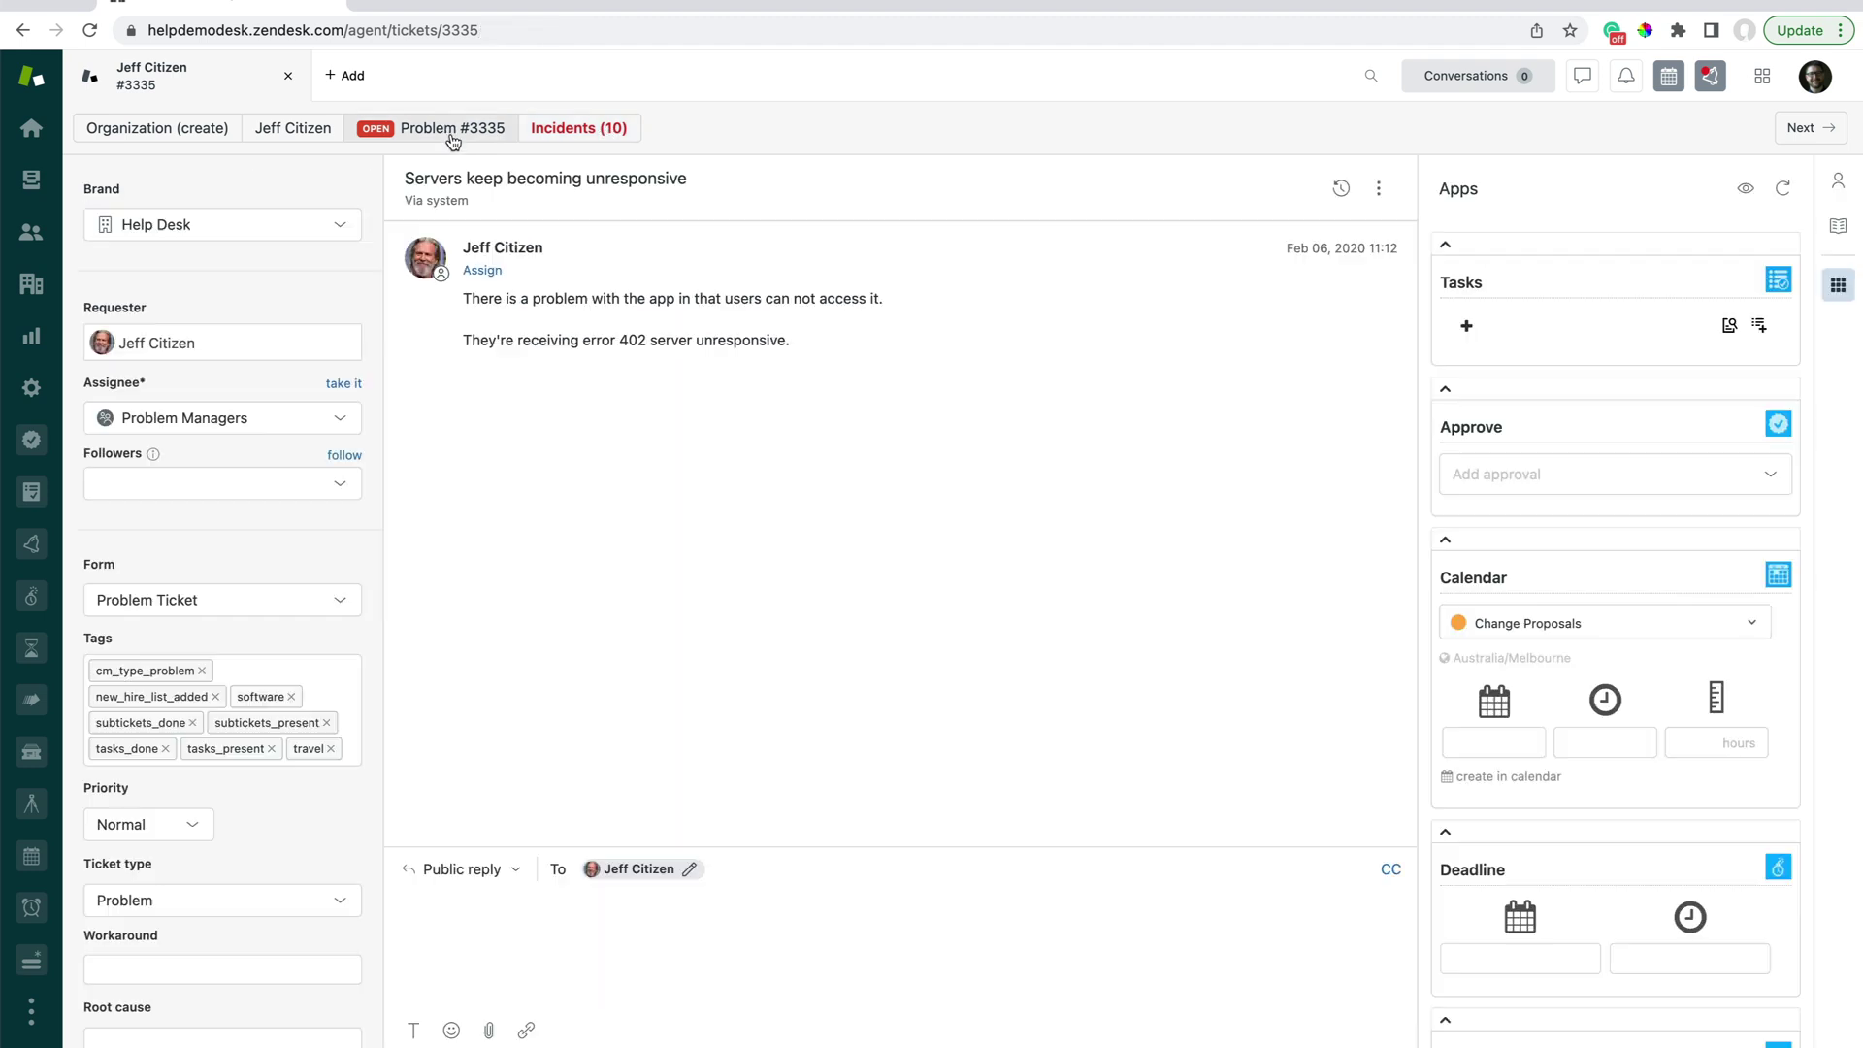
{"action": "left_click", "coordinate": [505, 900]}
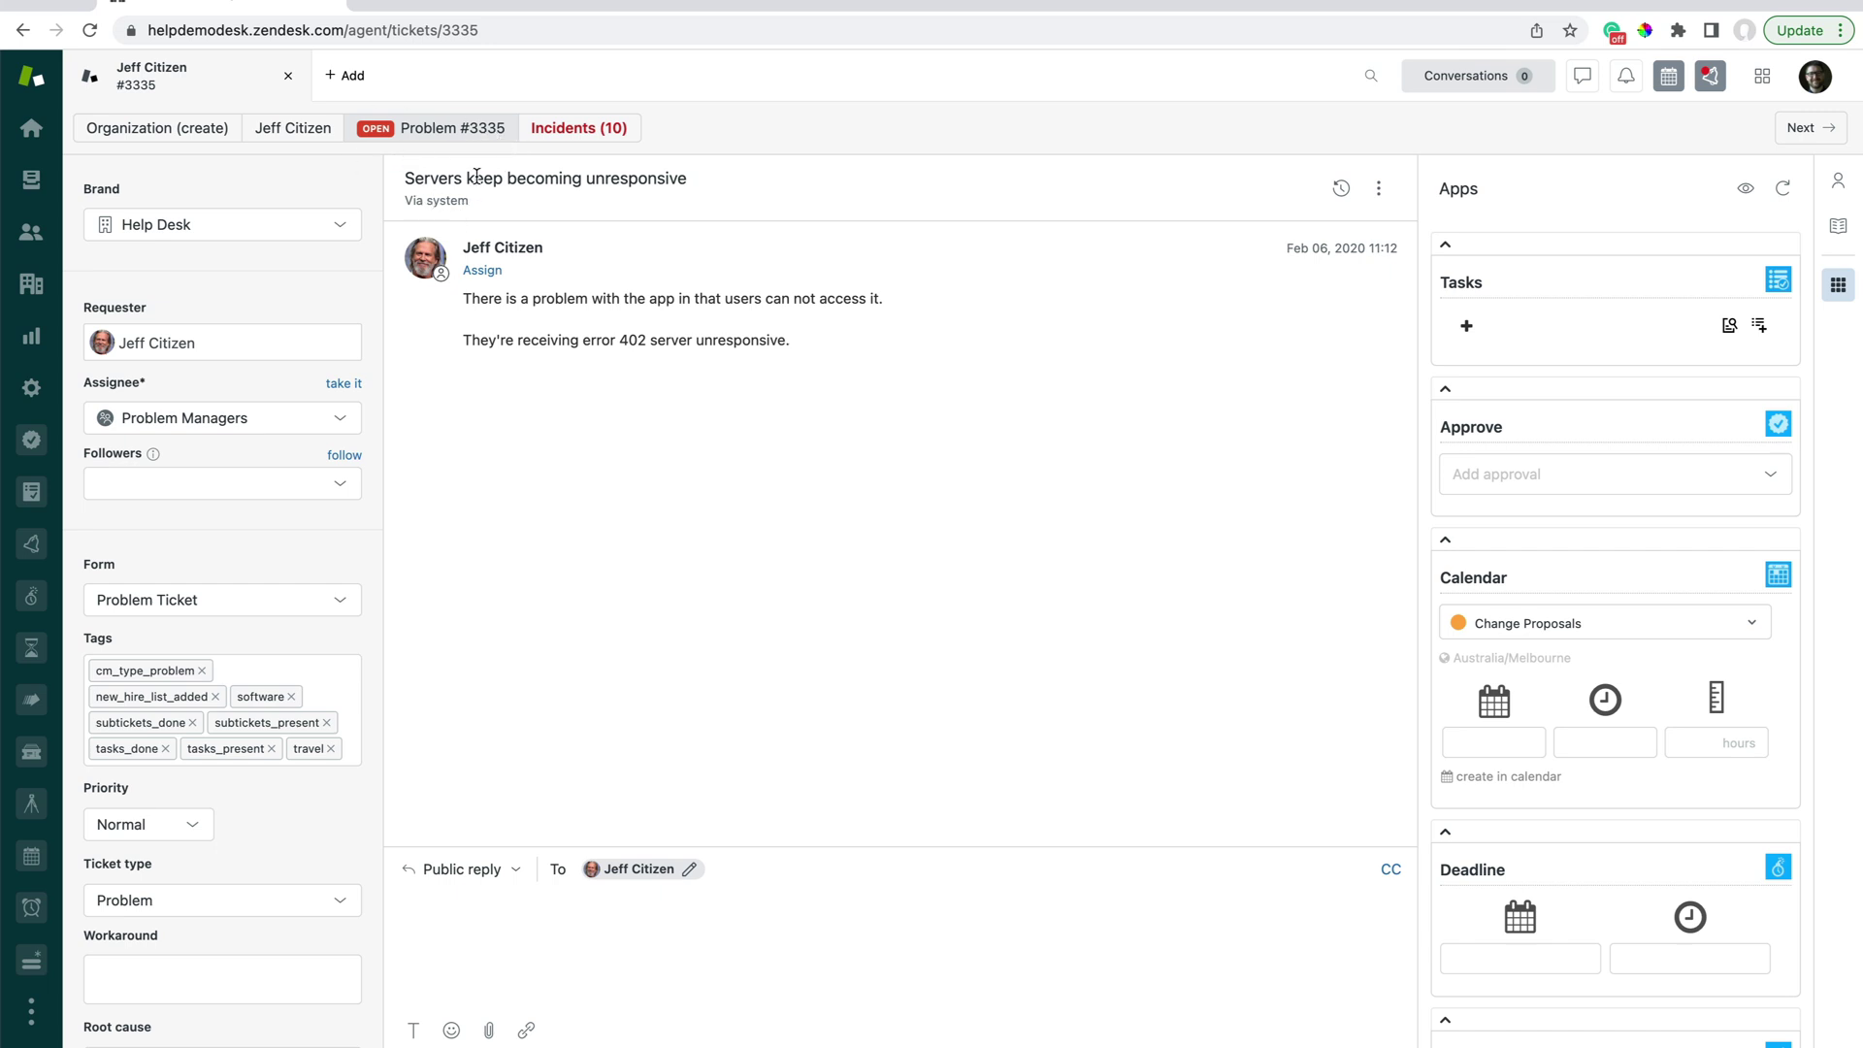
Step: Open the linked incident "Locked out of my account!" and set its ticket type to Incident
{"action": "left_click", "coordinate": [583, 144]}
{"action": "left_click", "coordinate": [607, 509]}
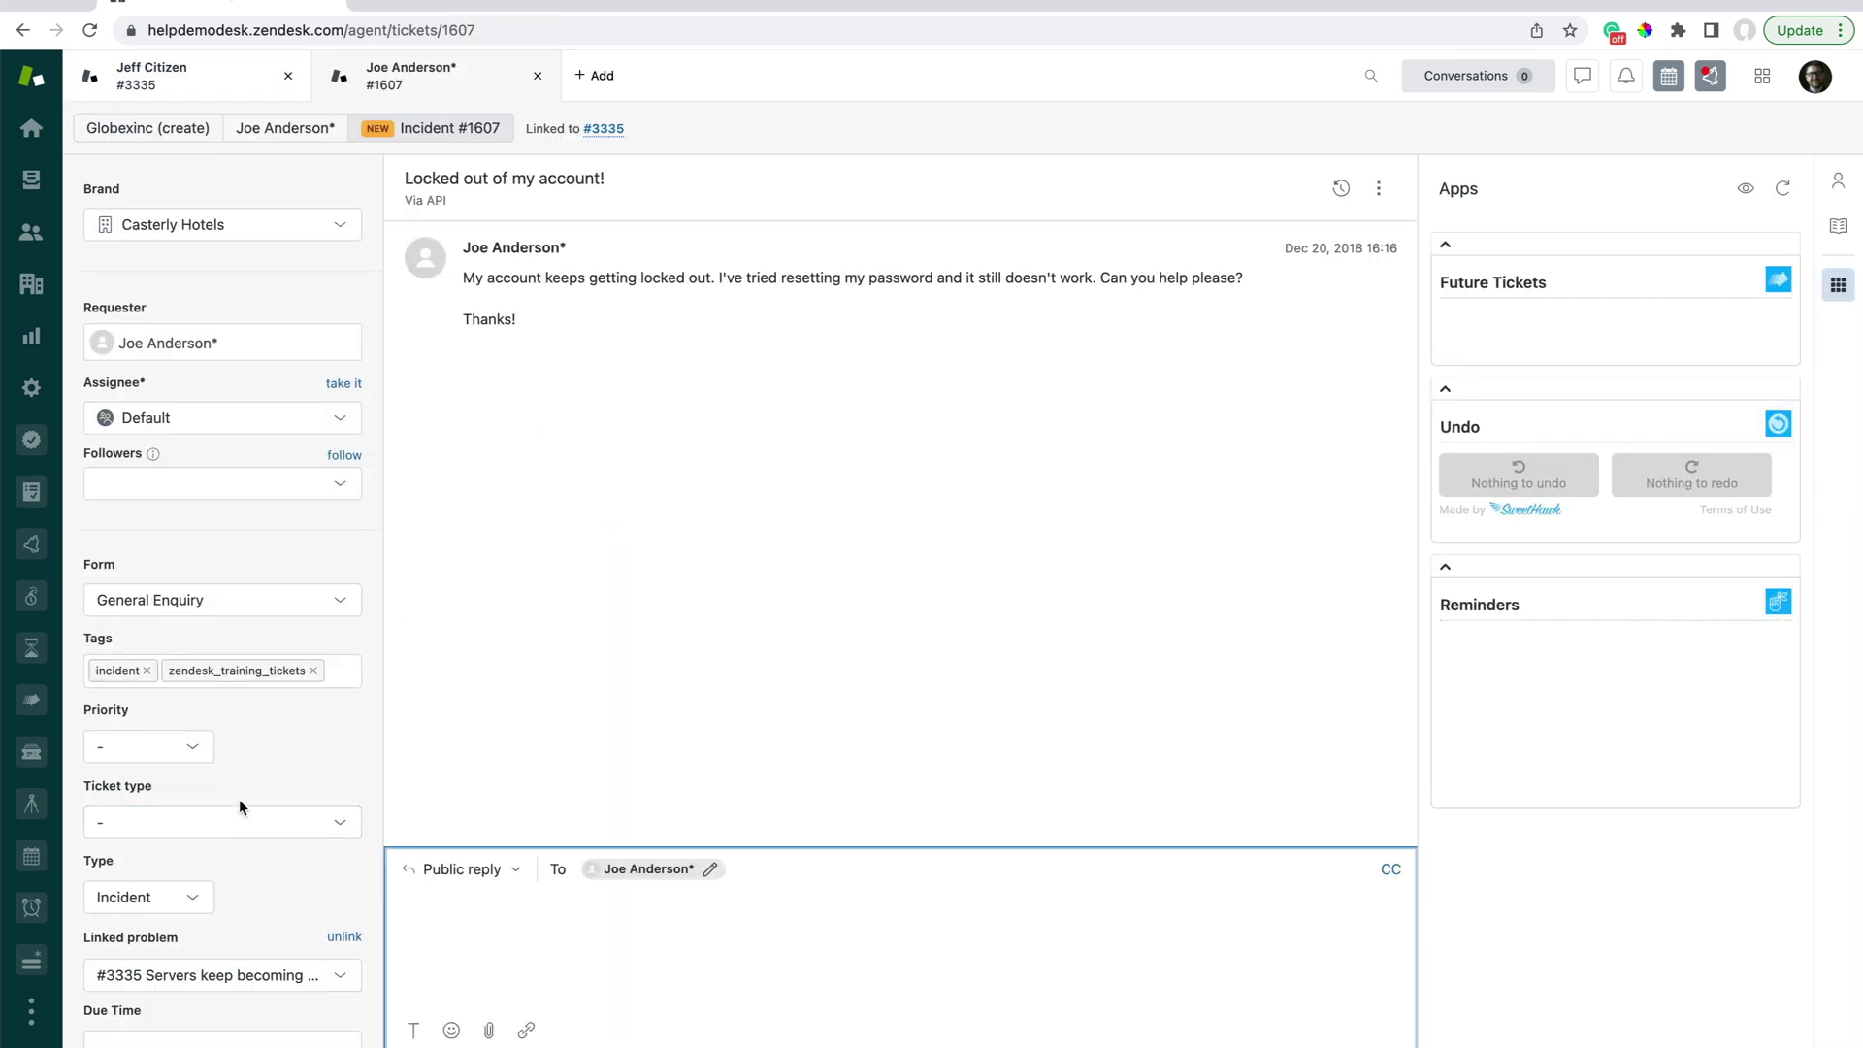
{"action": "left_click", "coordinate": [209, 822]}
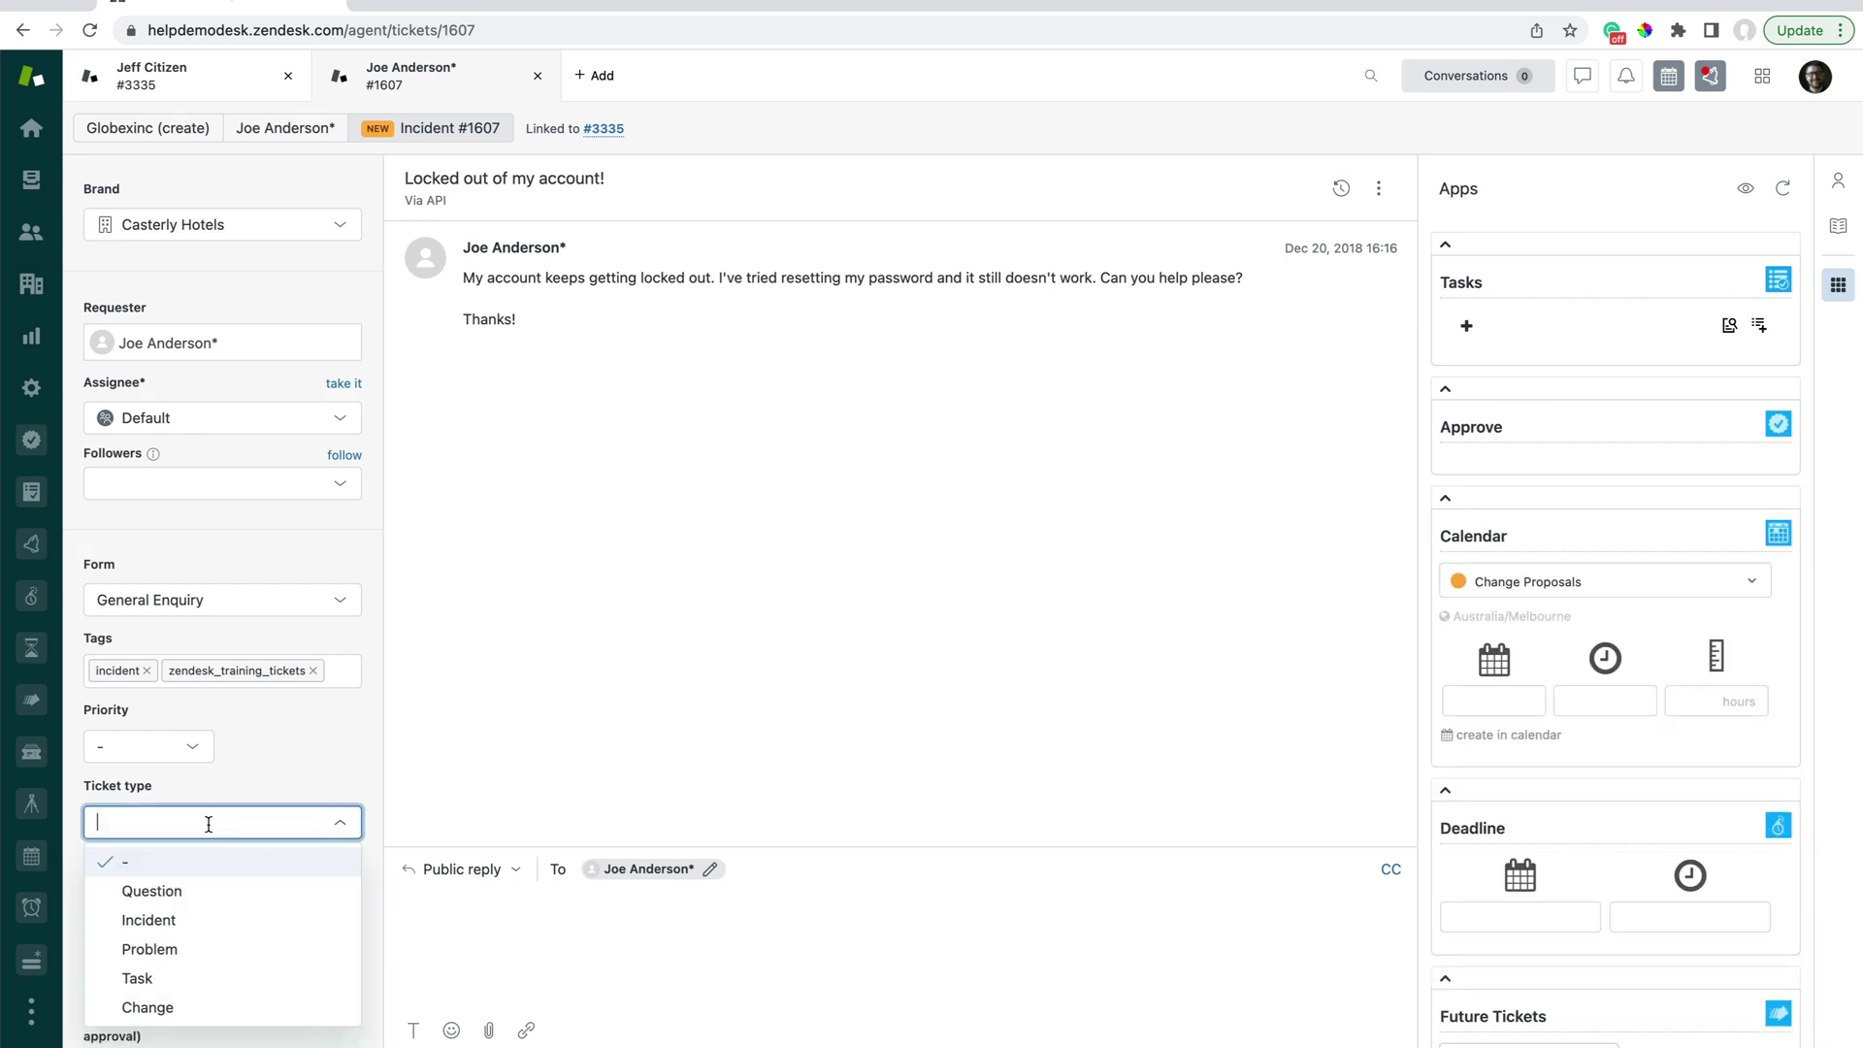
{"action": "left_click", "coordinate": [207, 920]}
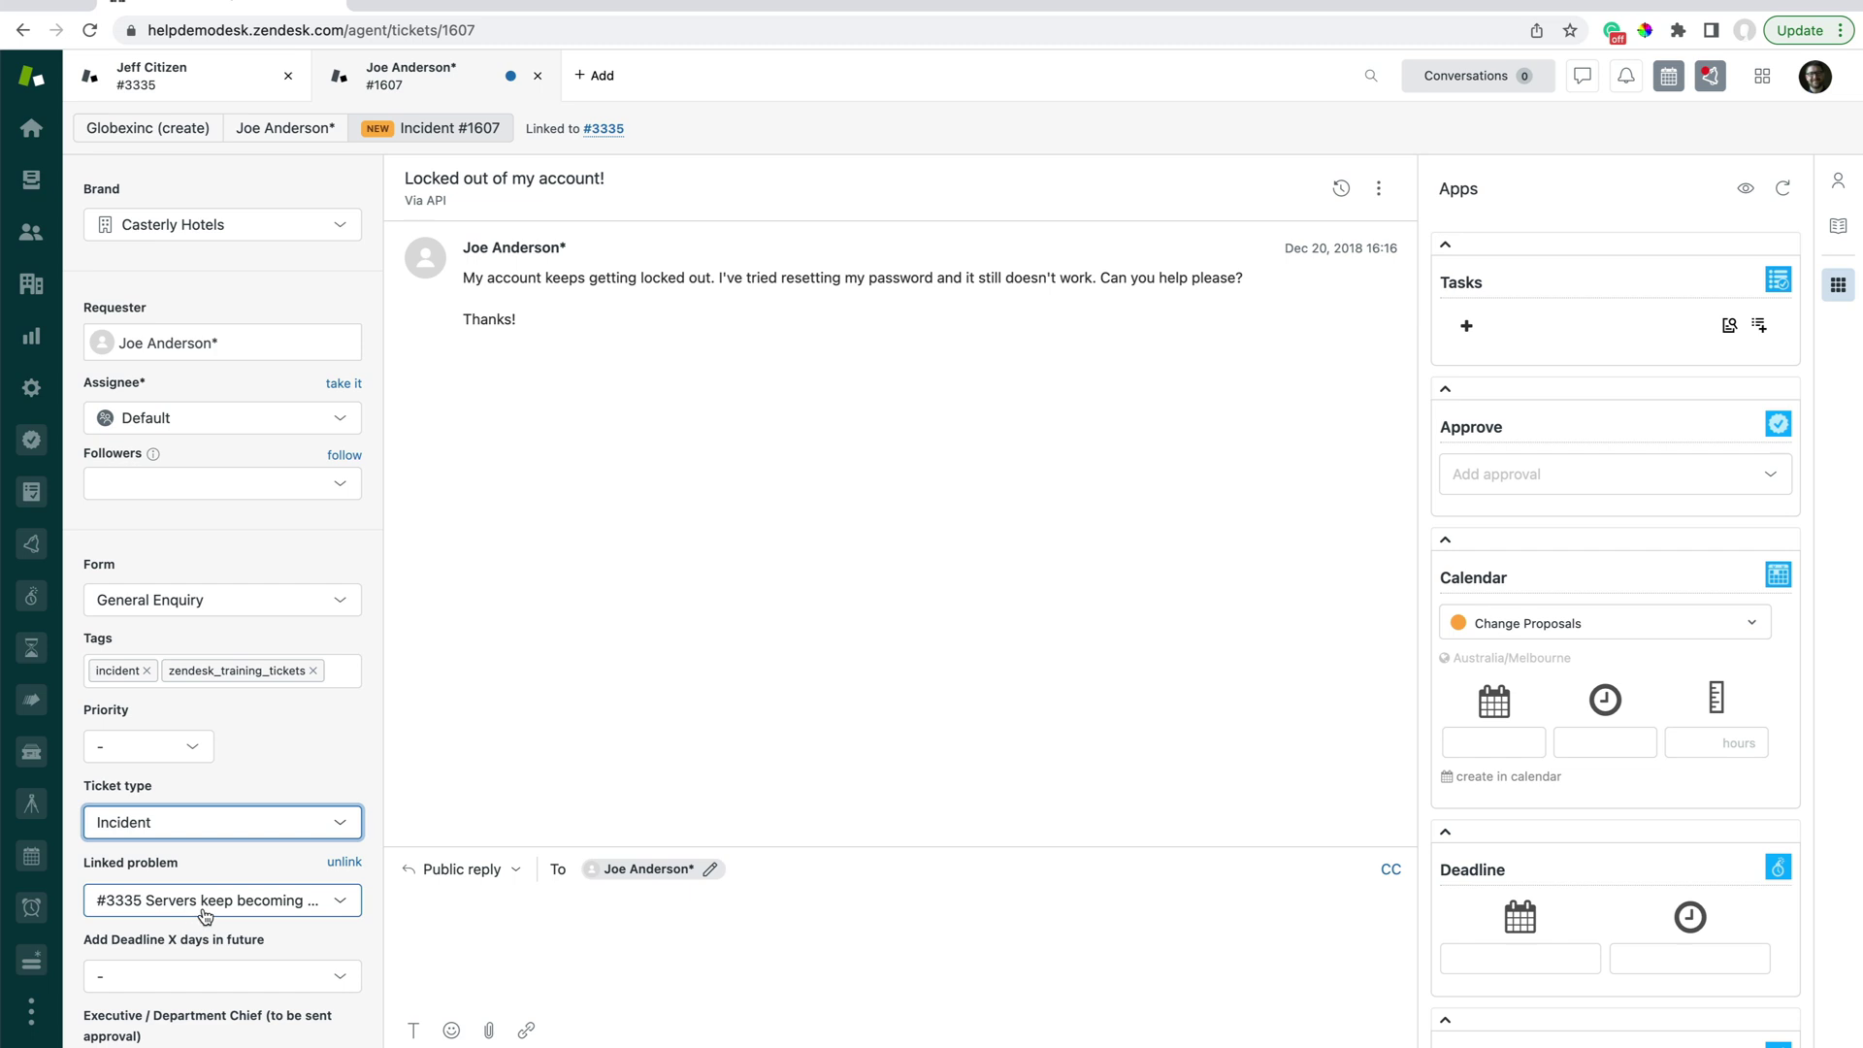
Step: Go to the incident's linked problem ticket and add the task "Move our servers to the cloud"
{"action": "left_click", "coordinate": [604, 130]}
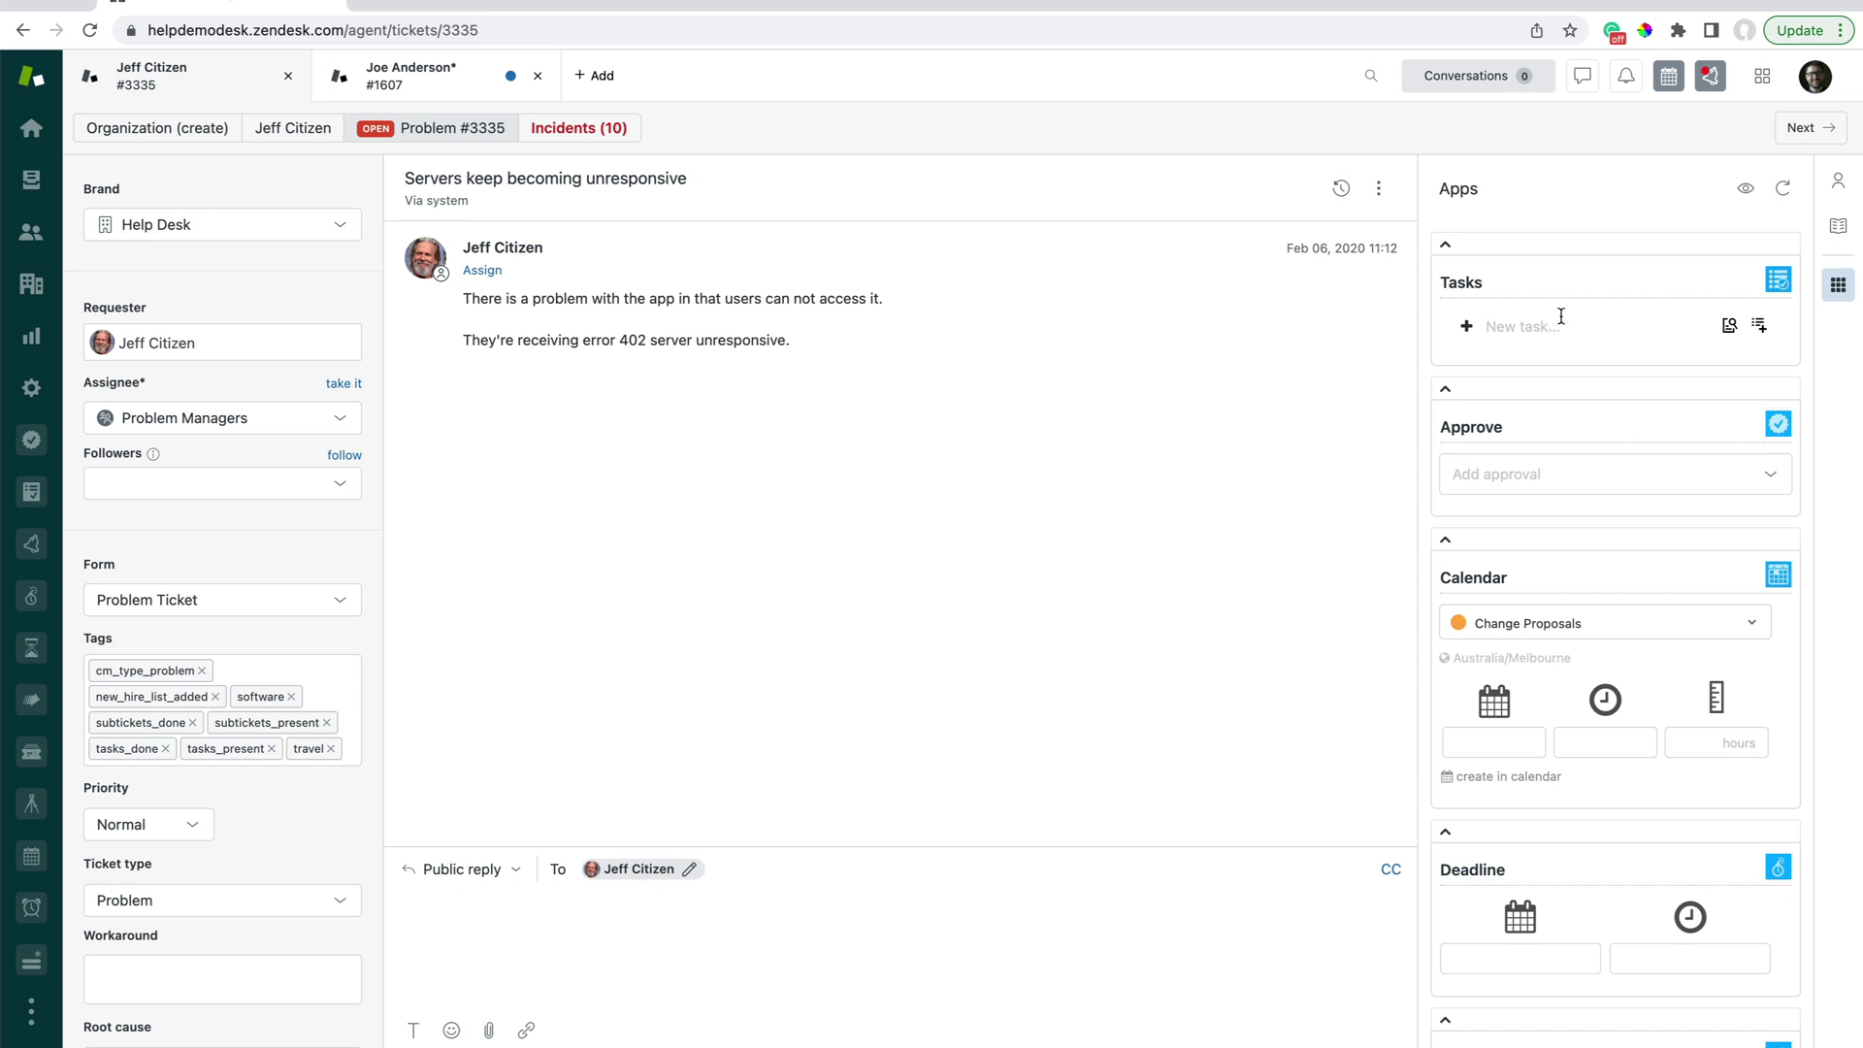
{"action": "type", "text": "c"}
{"action": "key", "text": "BackSpace"}
{"action": "type", "text": "Move our servers to the cloud"}
{"action": "key", "text": "Return"}
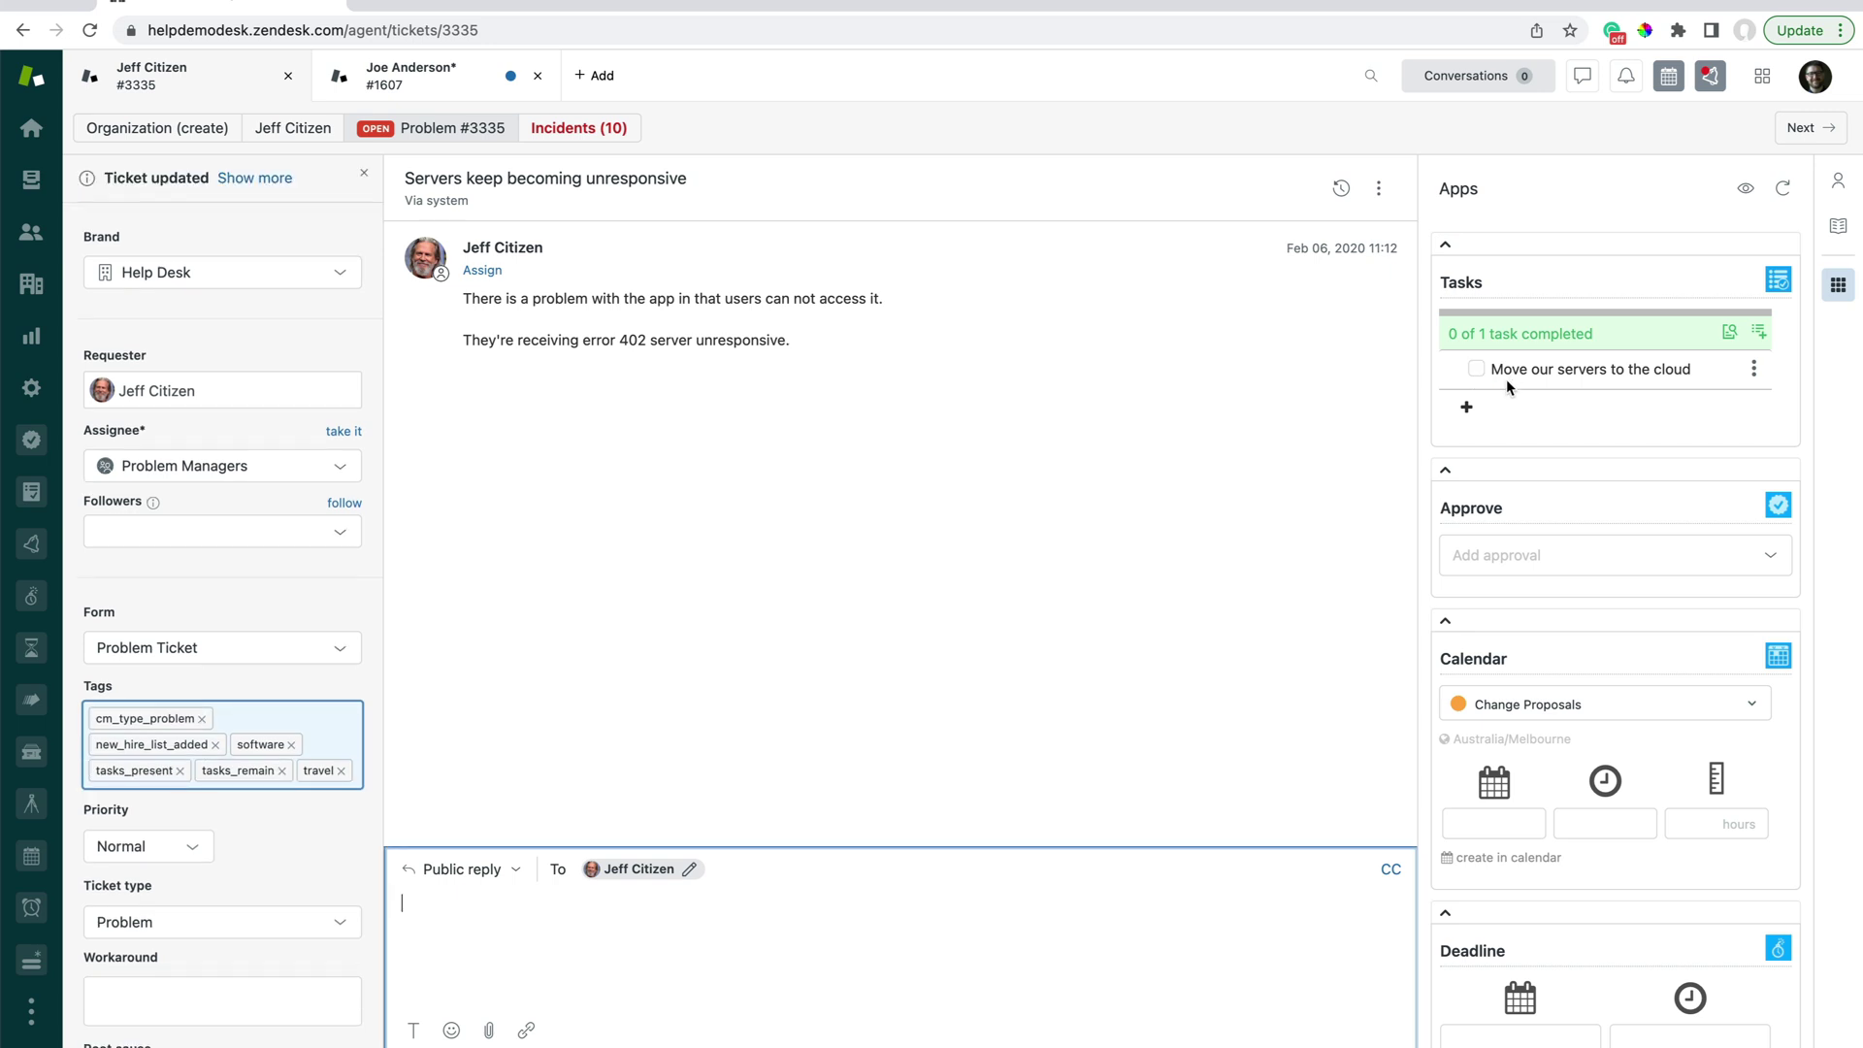
Step: Convert the "Move our servers to the cloud" task to a new ticket with the "Normal Change Request (from a problem)" template
{"action": "left_click", "coordinate": [1753, 371]}
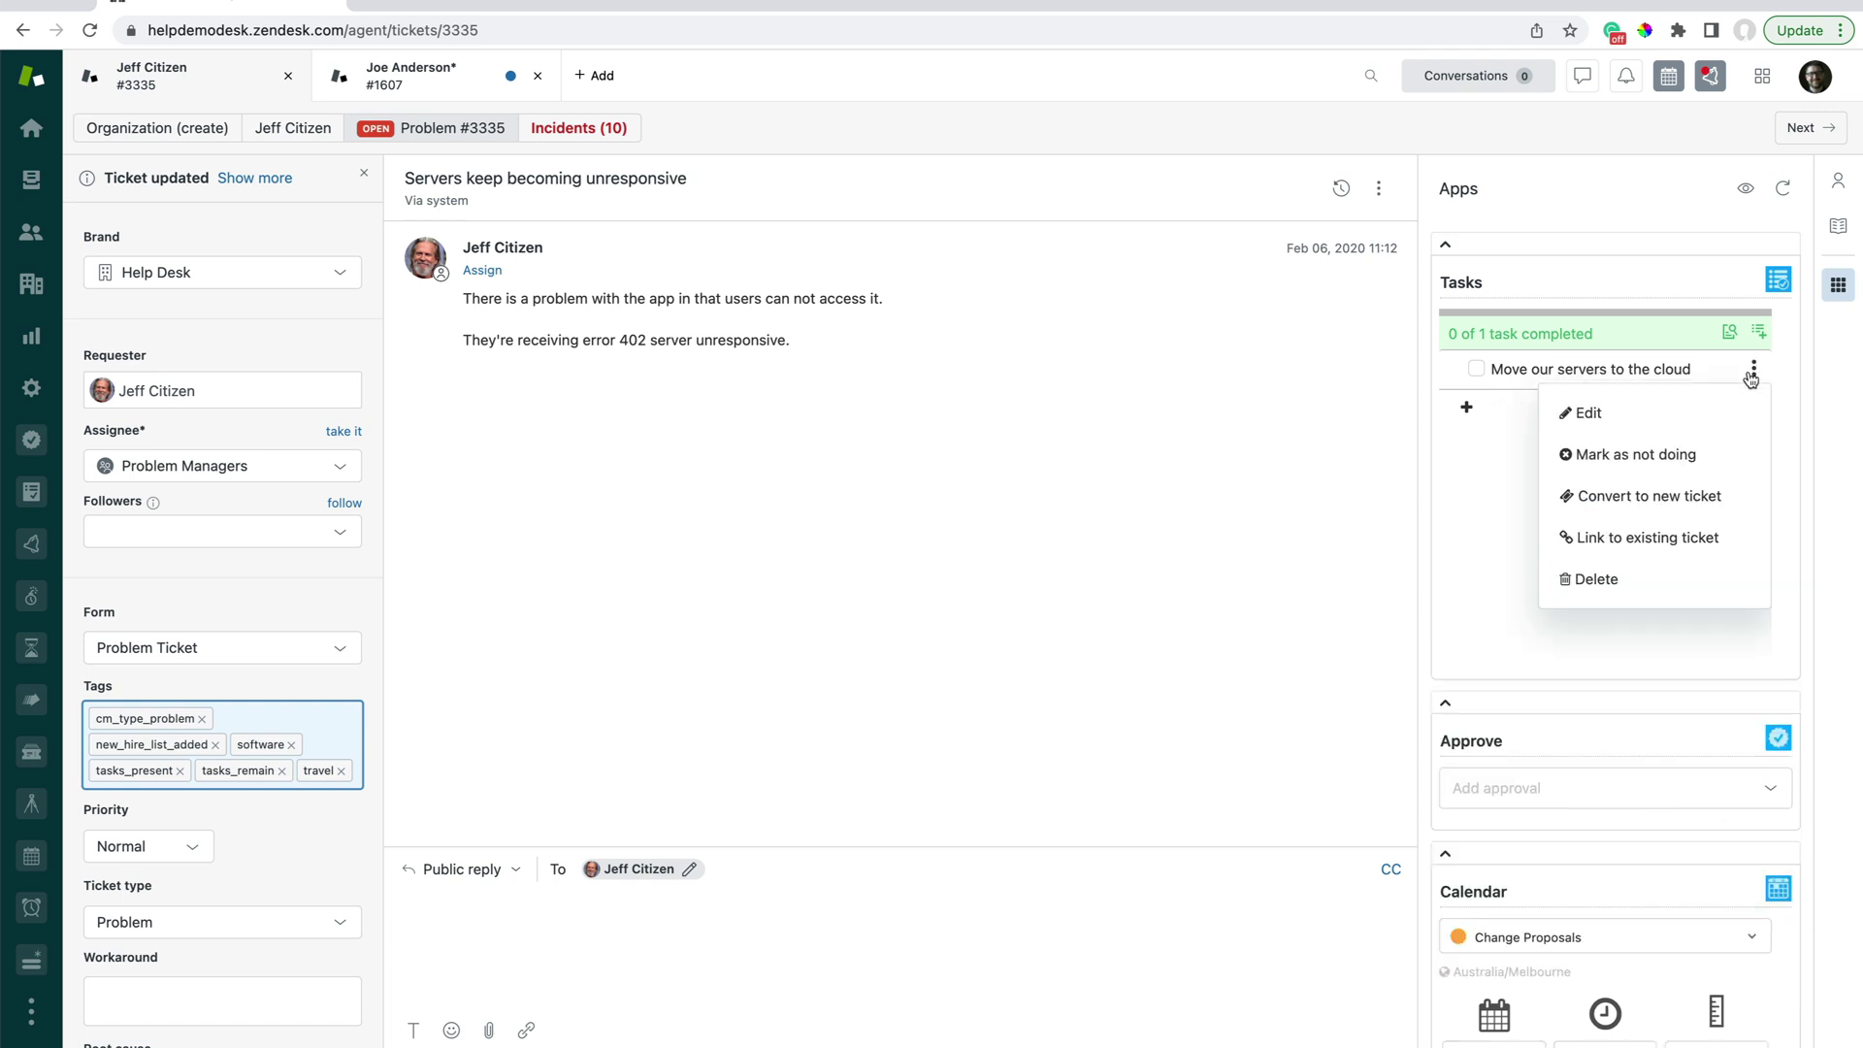
{"action": "left_click", "coordinate": [1650, 500]}
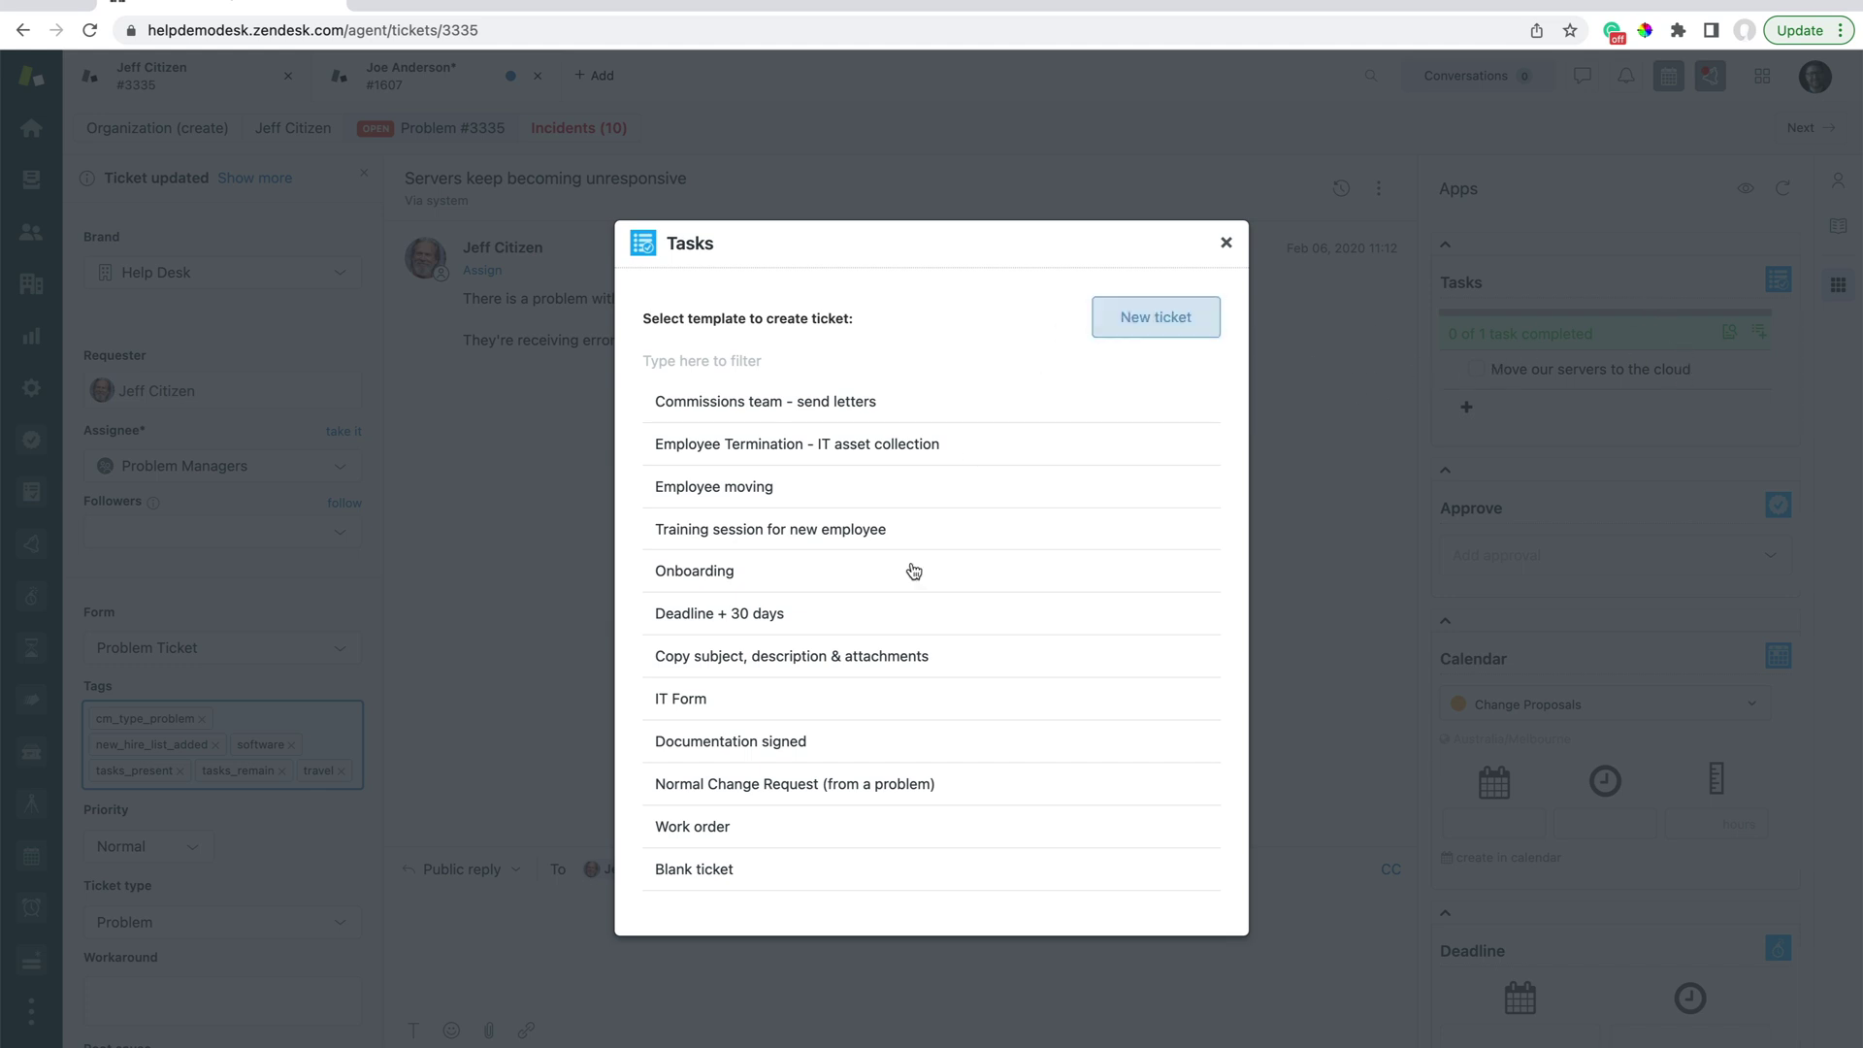
{"action": "left_click", "coordinate": [740, 786]}
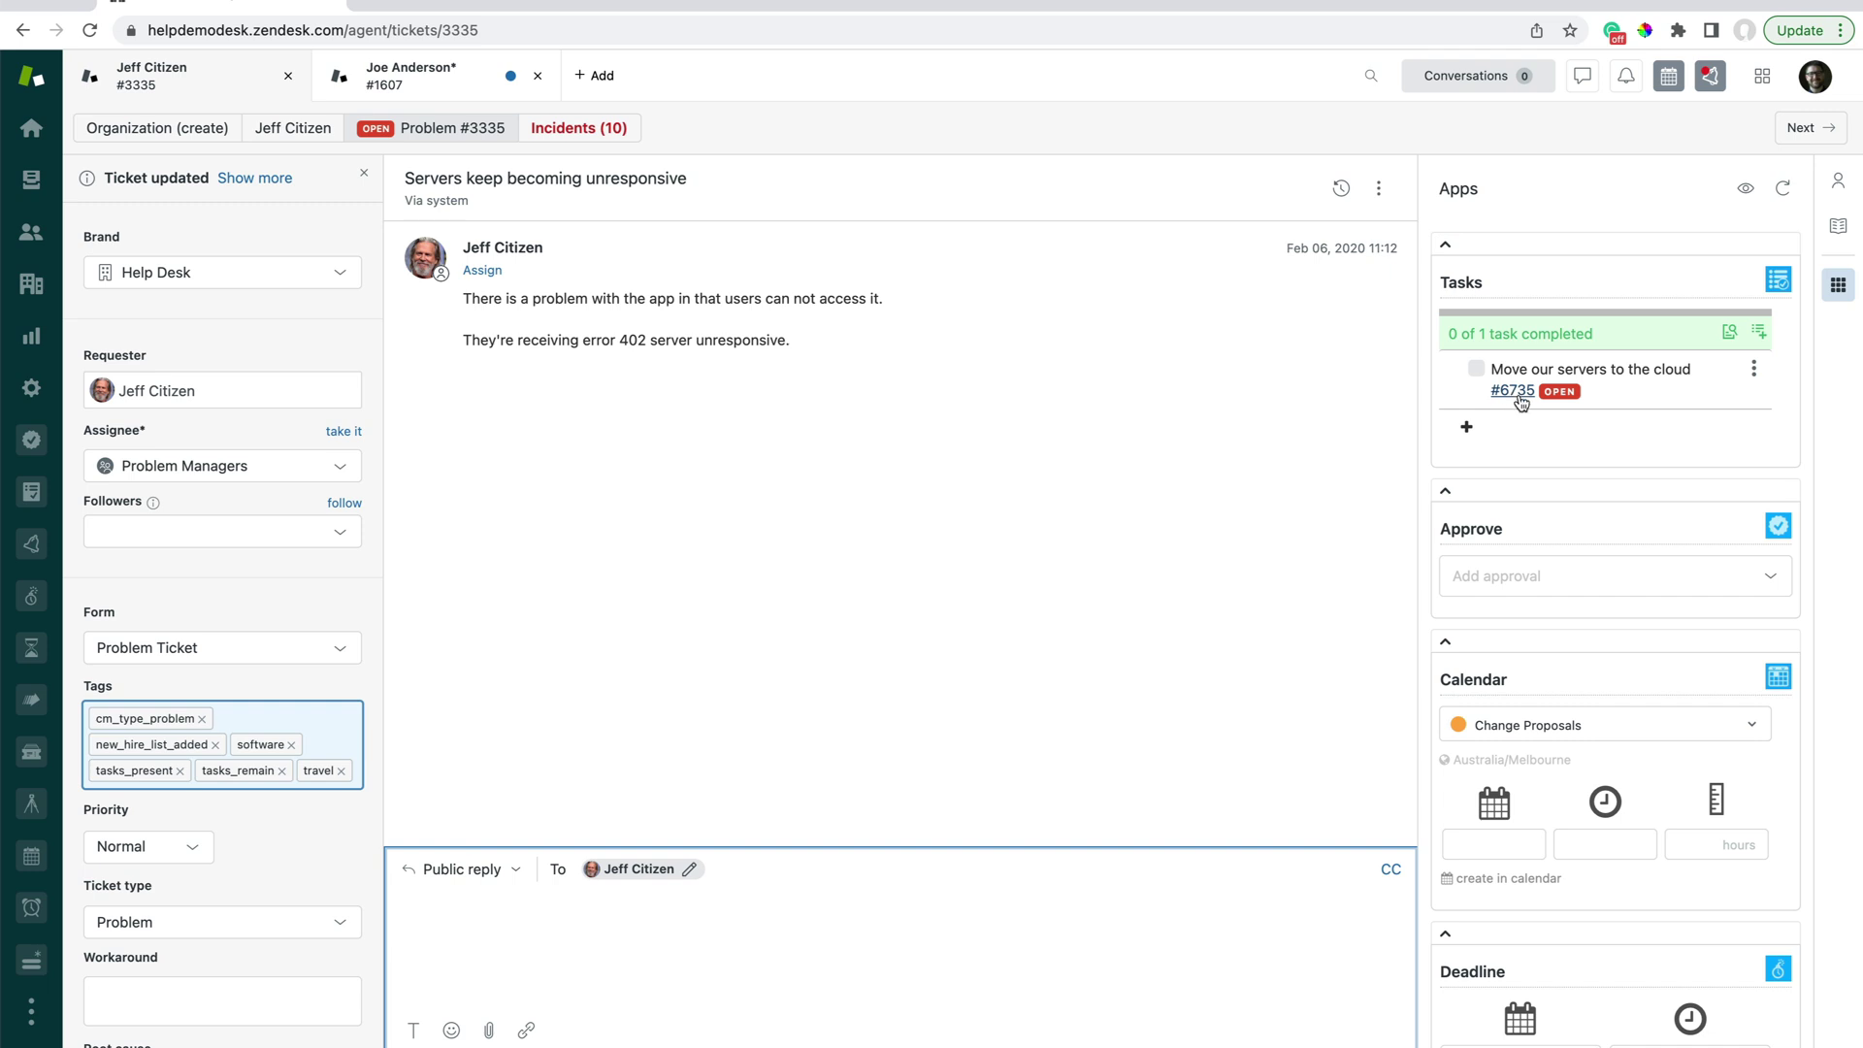
Step: Open the change request ticket linked to the task and examine its subject, description and assignee
{"action": "left_click", "coordinate": [1519, 400]}
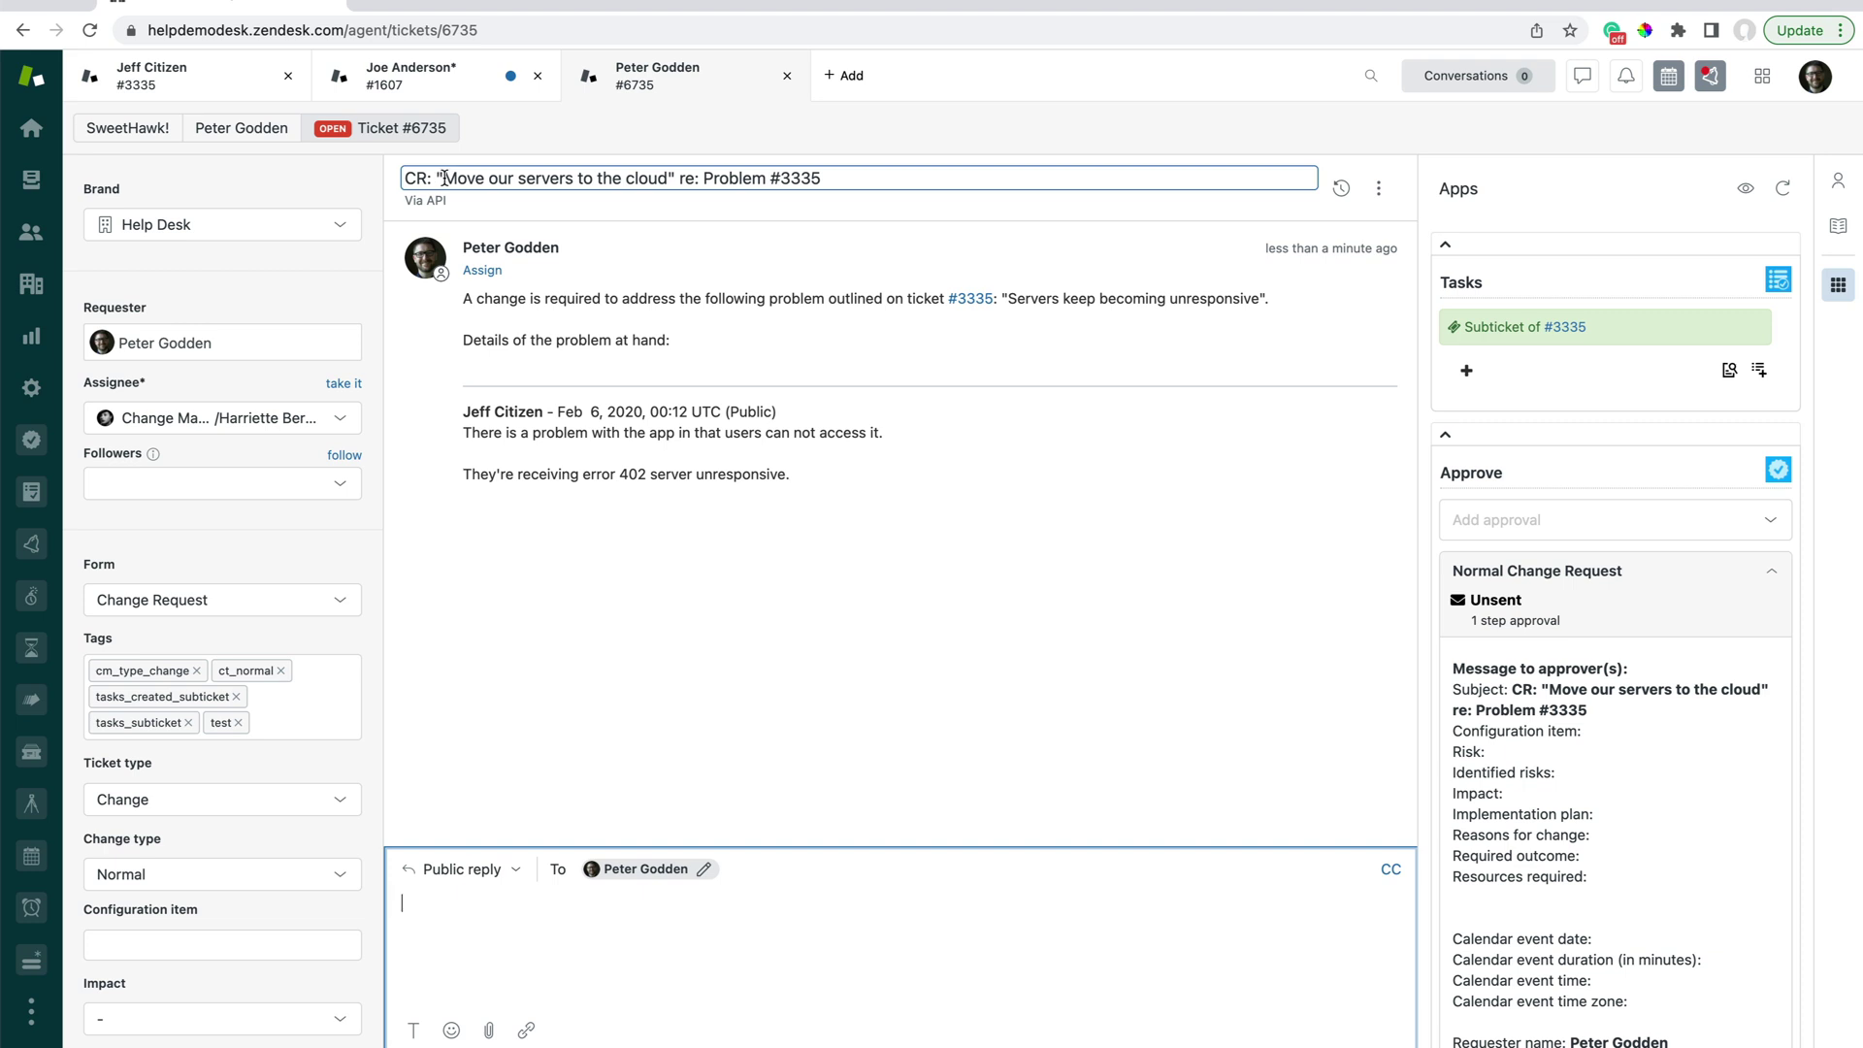
{"action": "left_click_drag", "start_coordinate": [441, 180], "coordinate": [670, 178]}
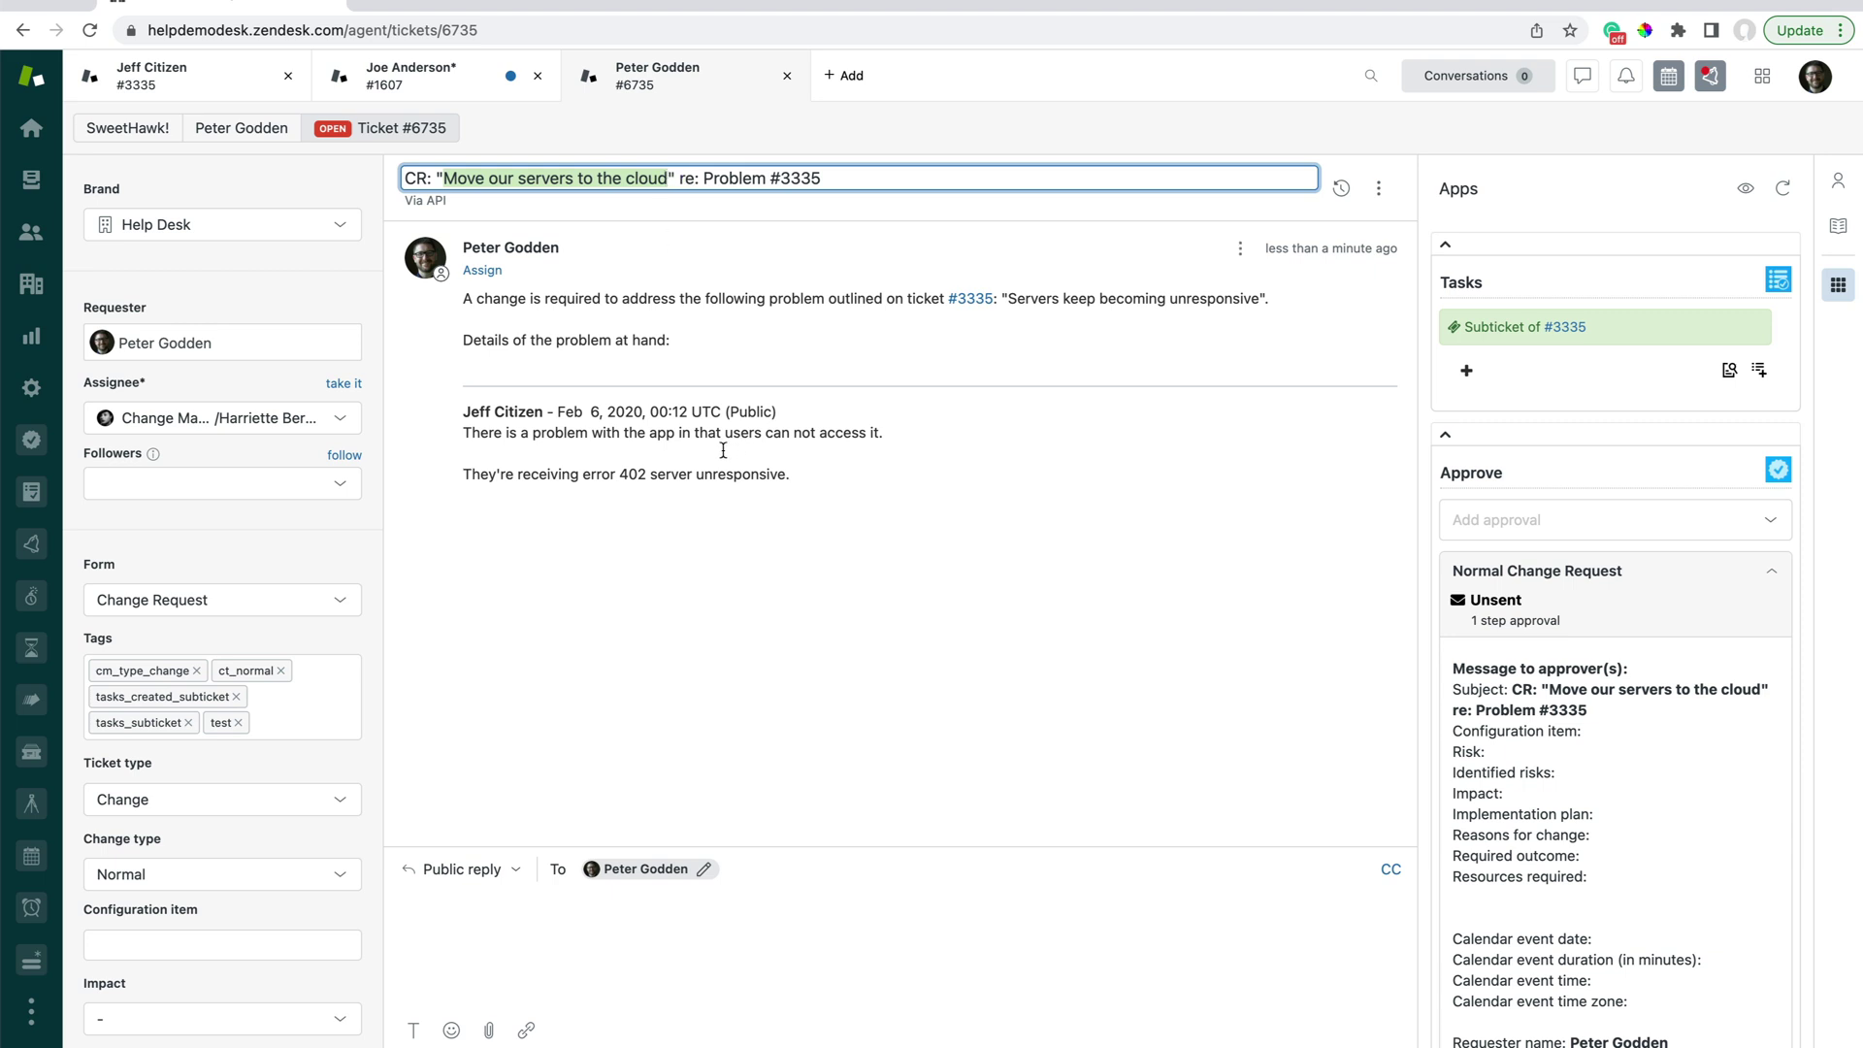
{"action": "left_click_drag", "start_coordinate": [873, 464], "coordinate": [479, 294]}
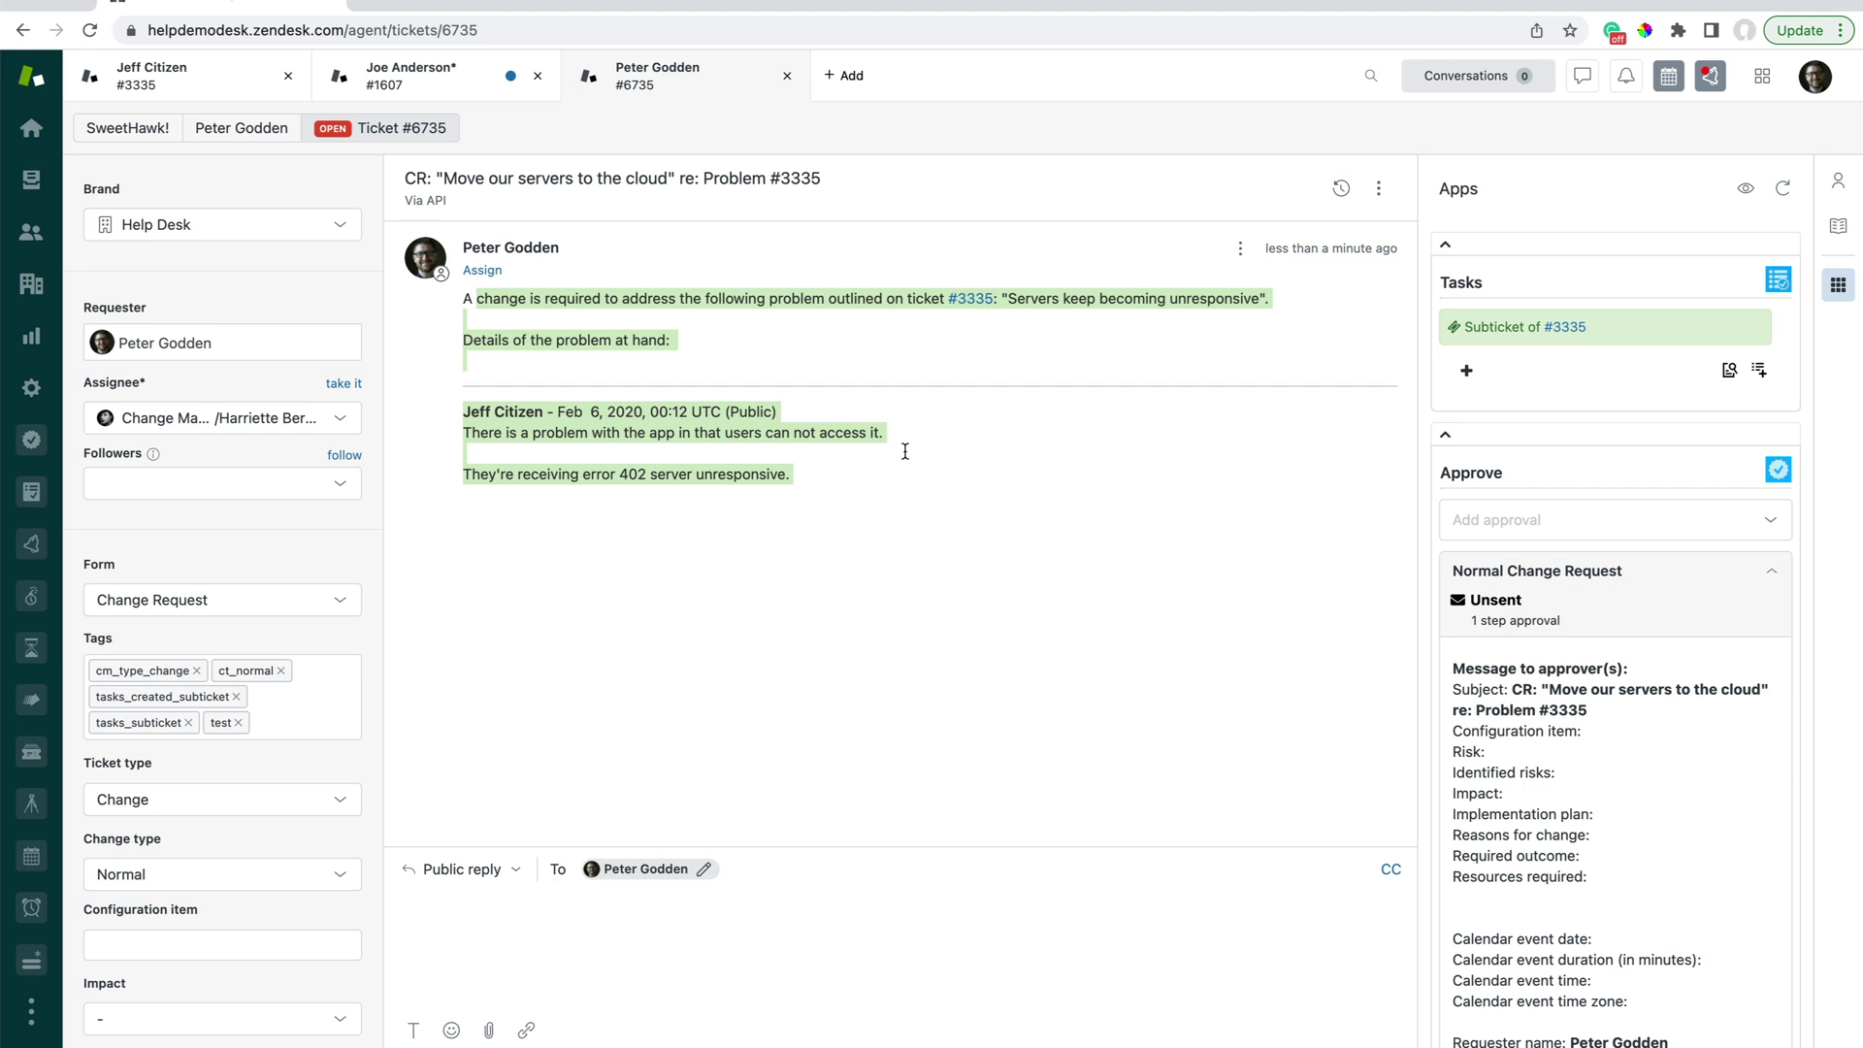
{"action": "left_click", "coordinate": [853, 451]}
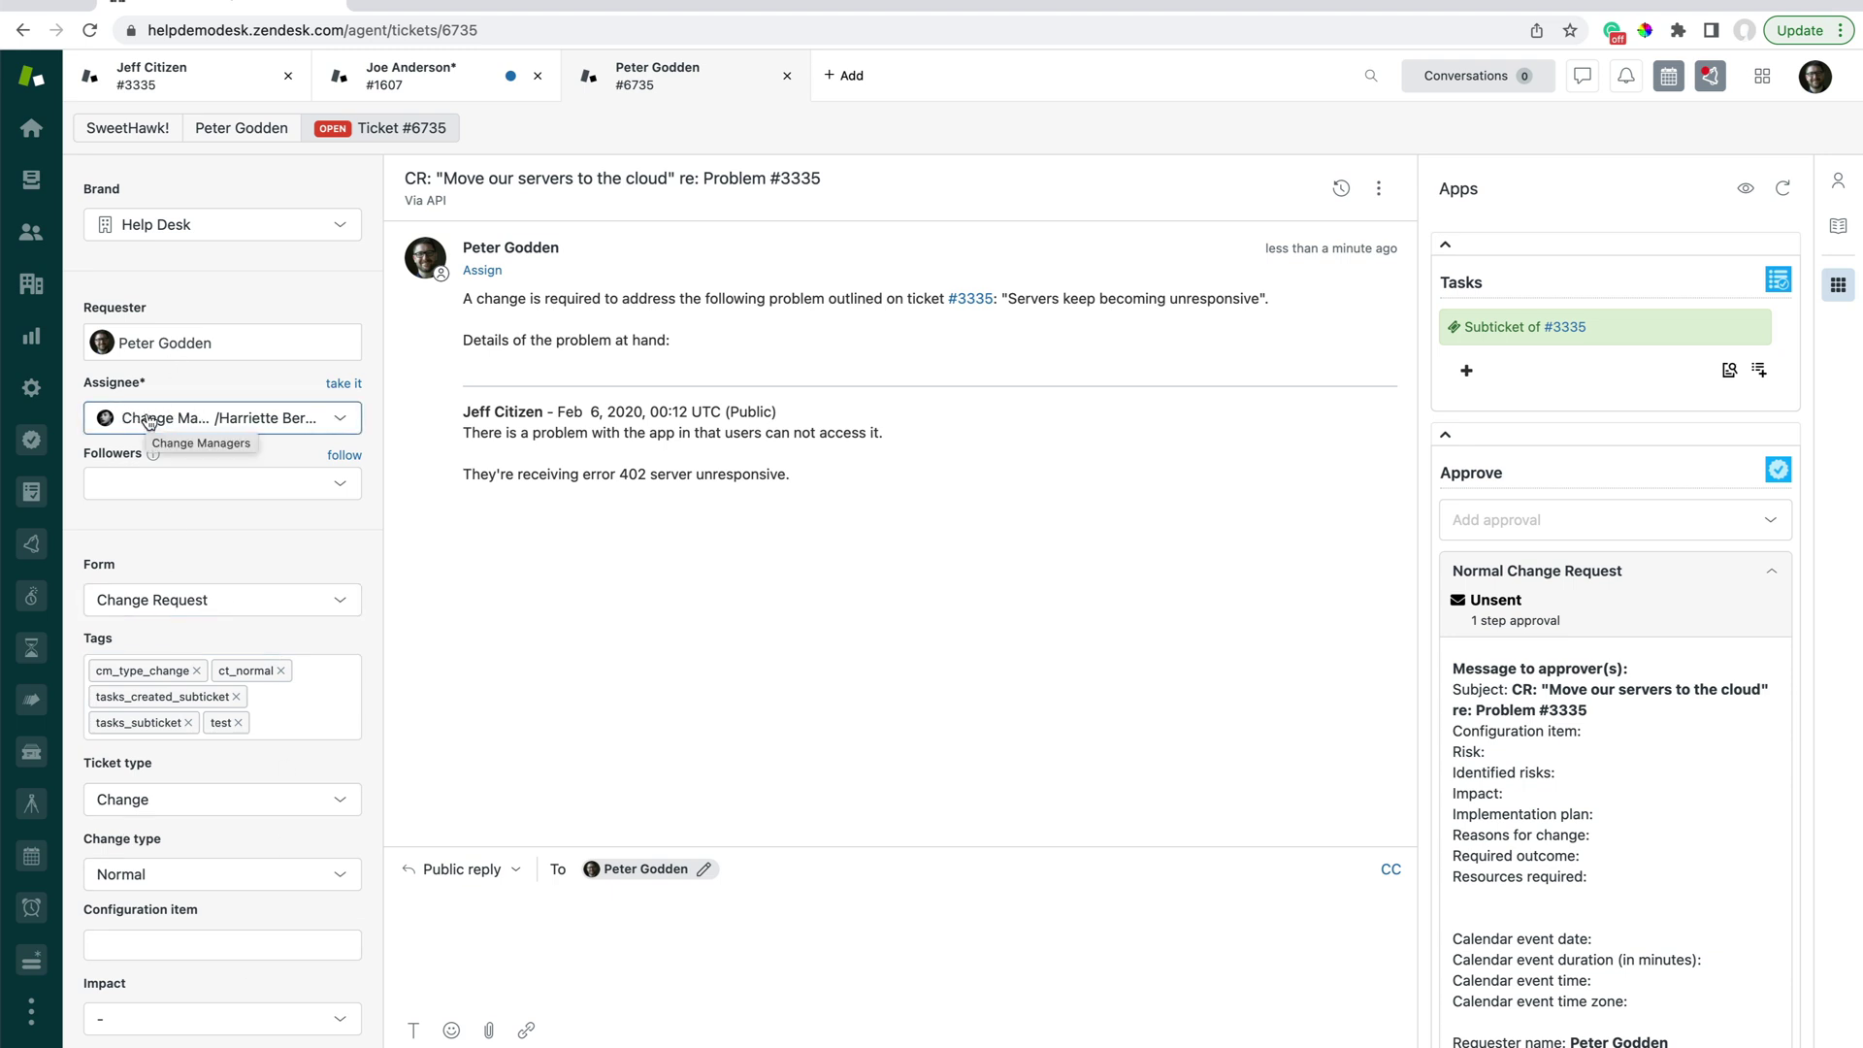
Step: Return to the parent problem ticket and submit it as On-hold
{"action": "left_click", "coordinate": [1567, 330]}
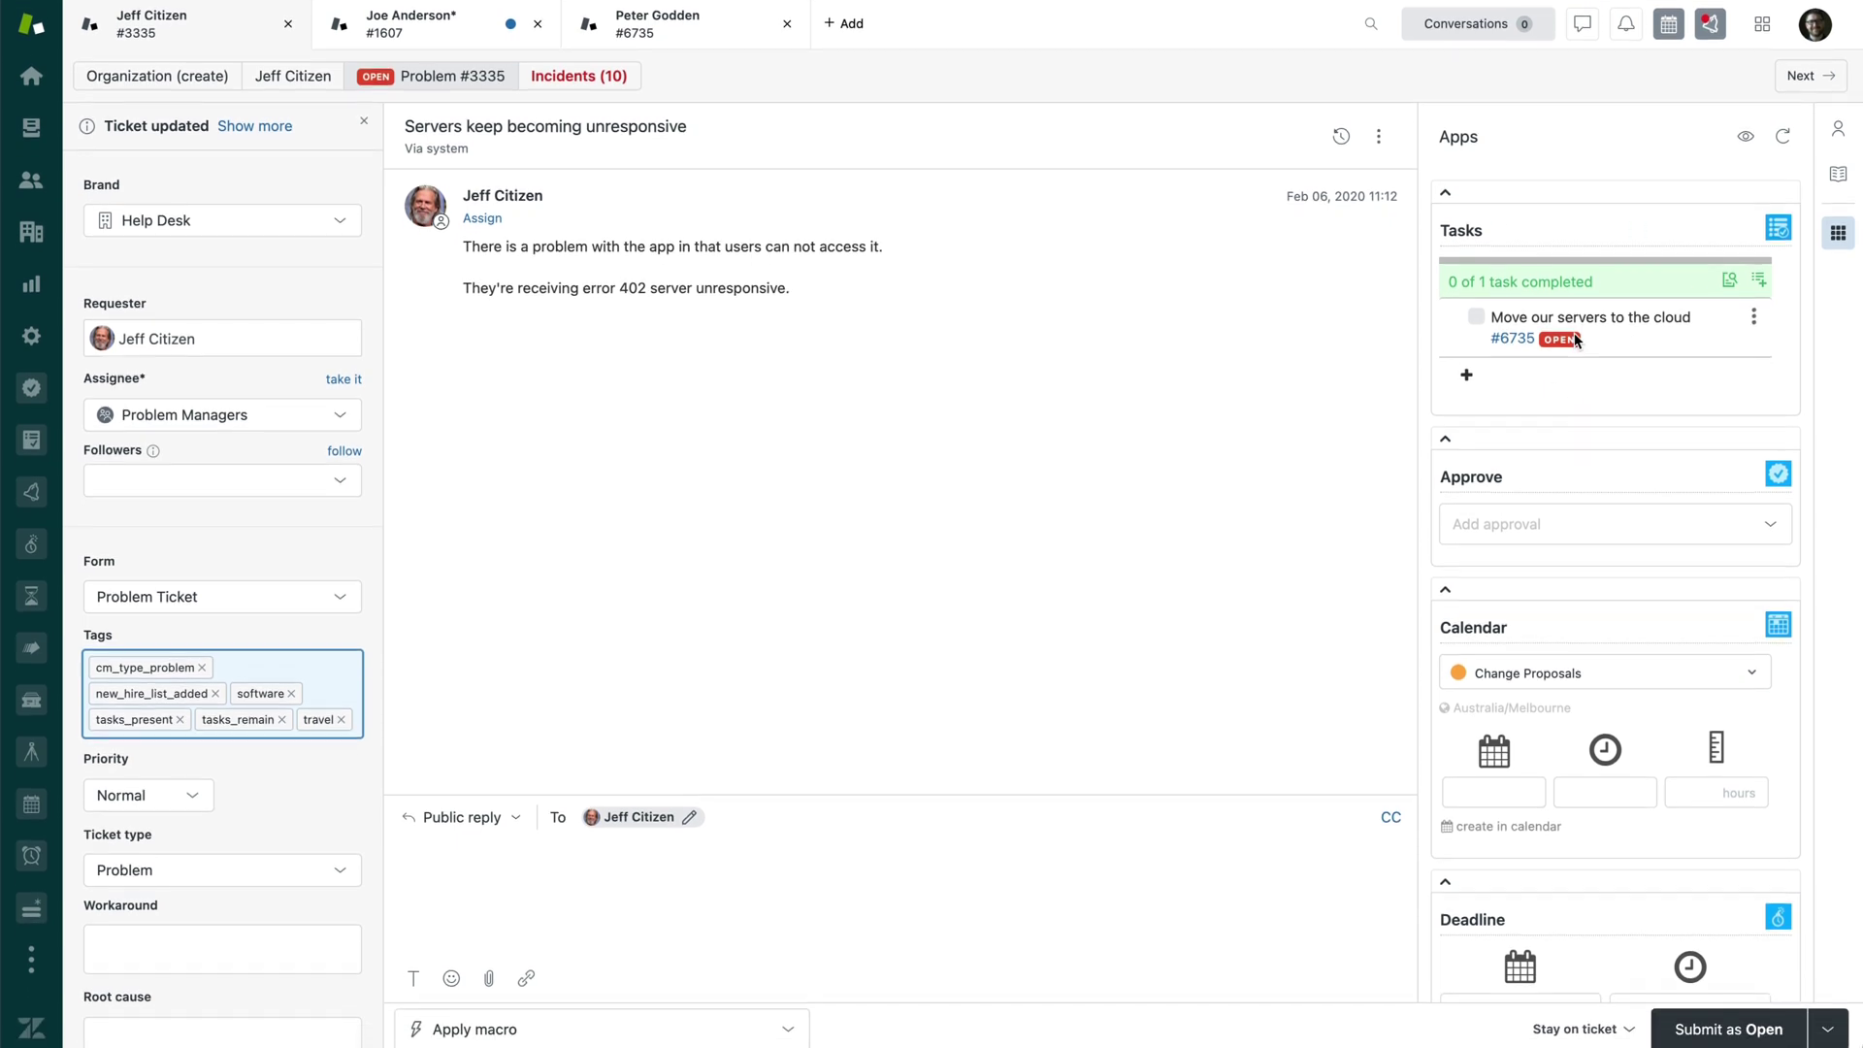
{"action": "left_click", "coordinate": [1829, 1030]}
{"action": "left_click", "coordinate": [1781, 945]}
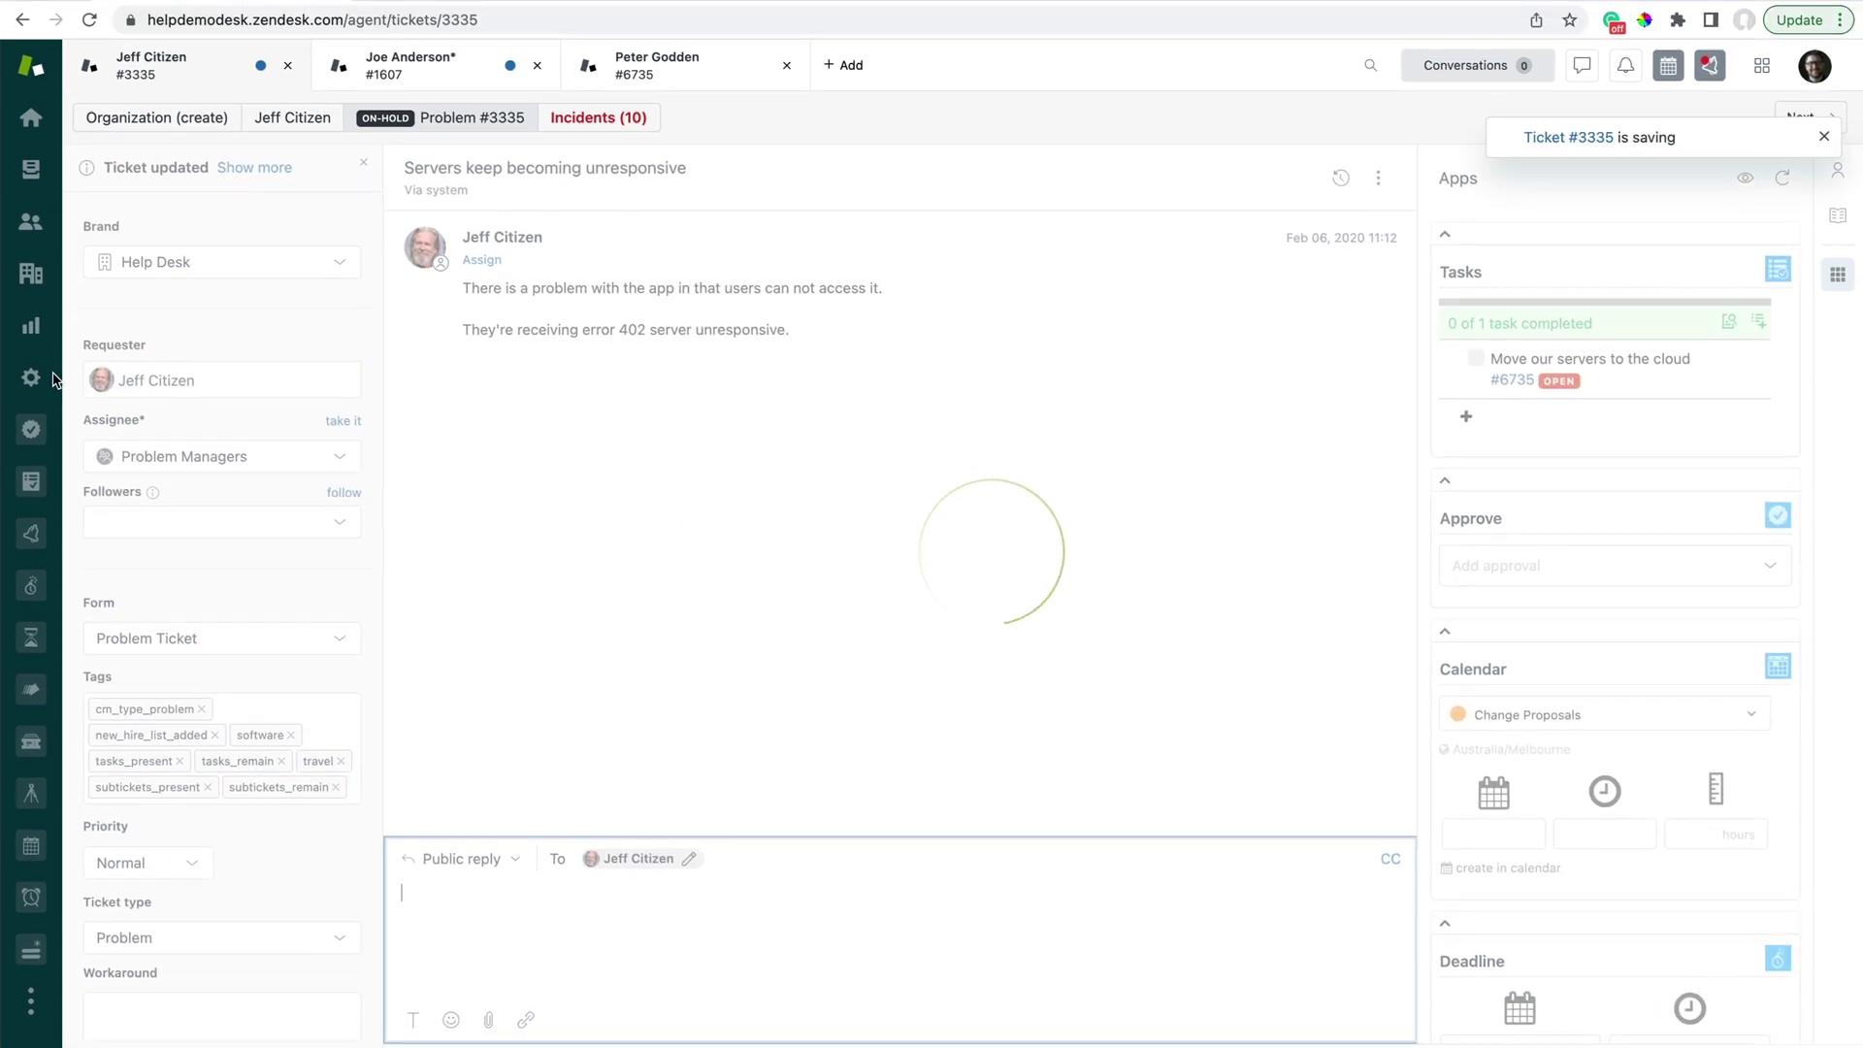
Step: Check the status and remaining tasks of "Servers keep becoming unresponsive" in the Problem Tickets view, and reopen that ticket
{"action": "left_click", "coordinate": [31, 169]}
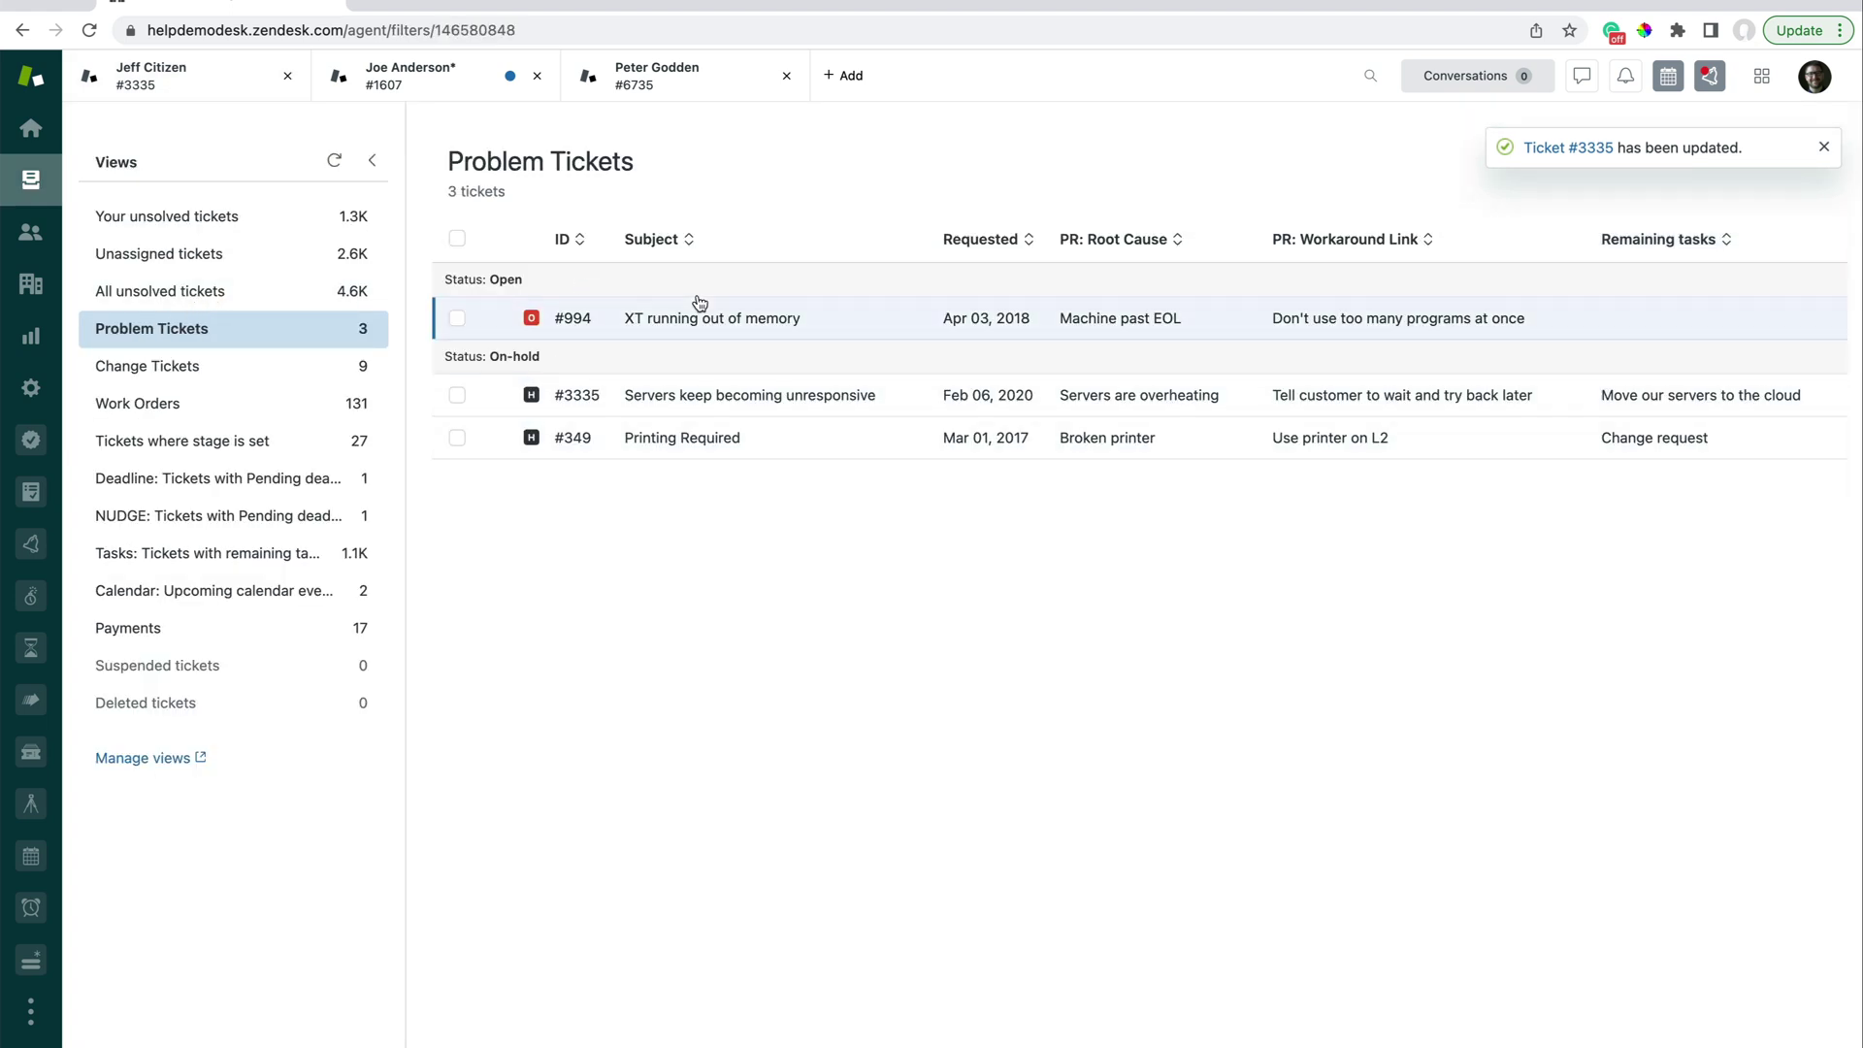
{"action": "mouse_move", "coordinate": [684, 397]}
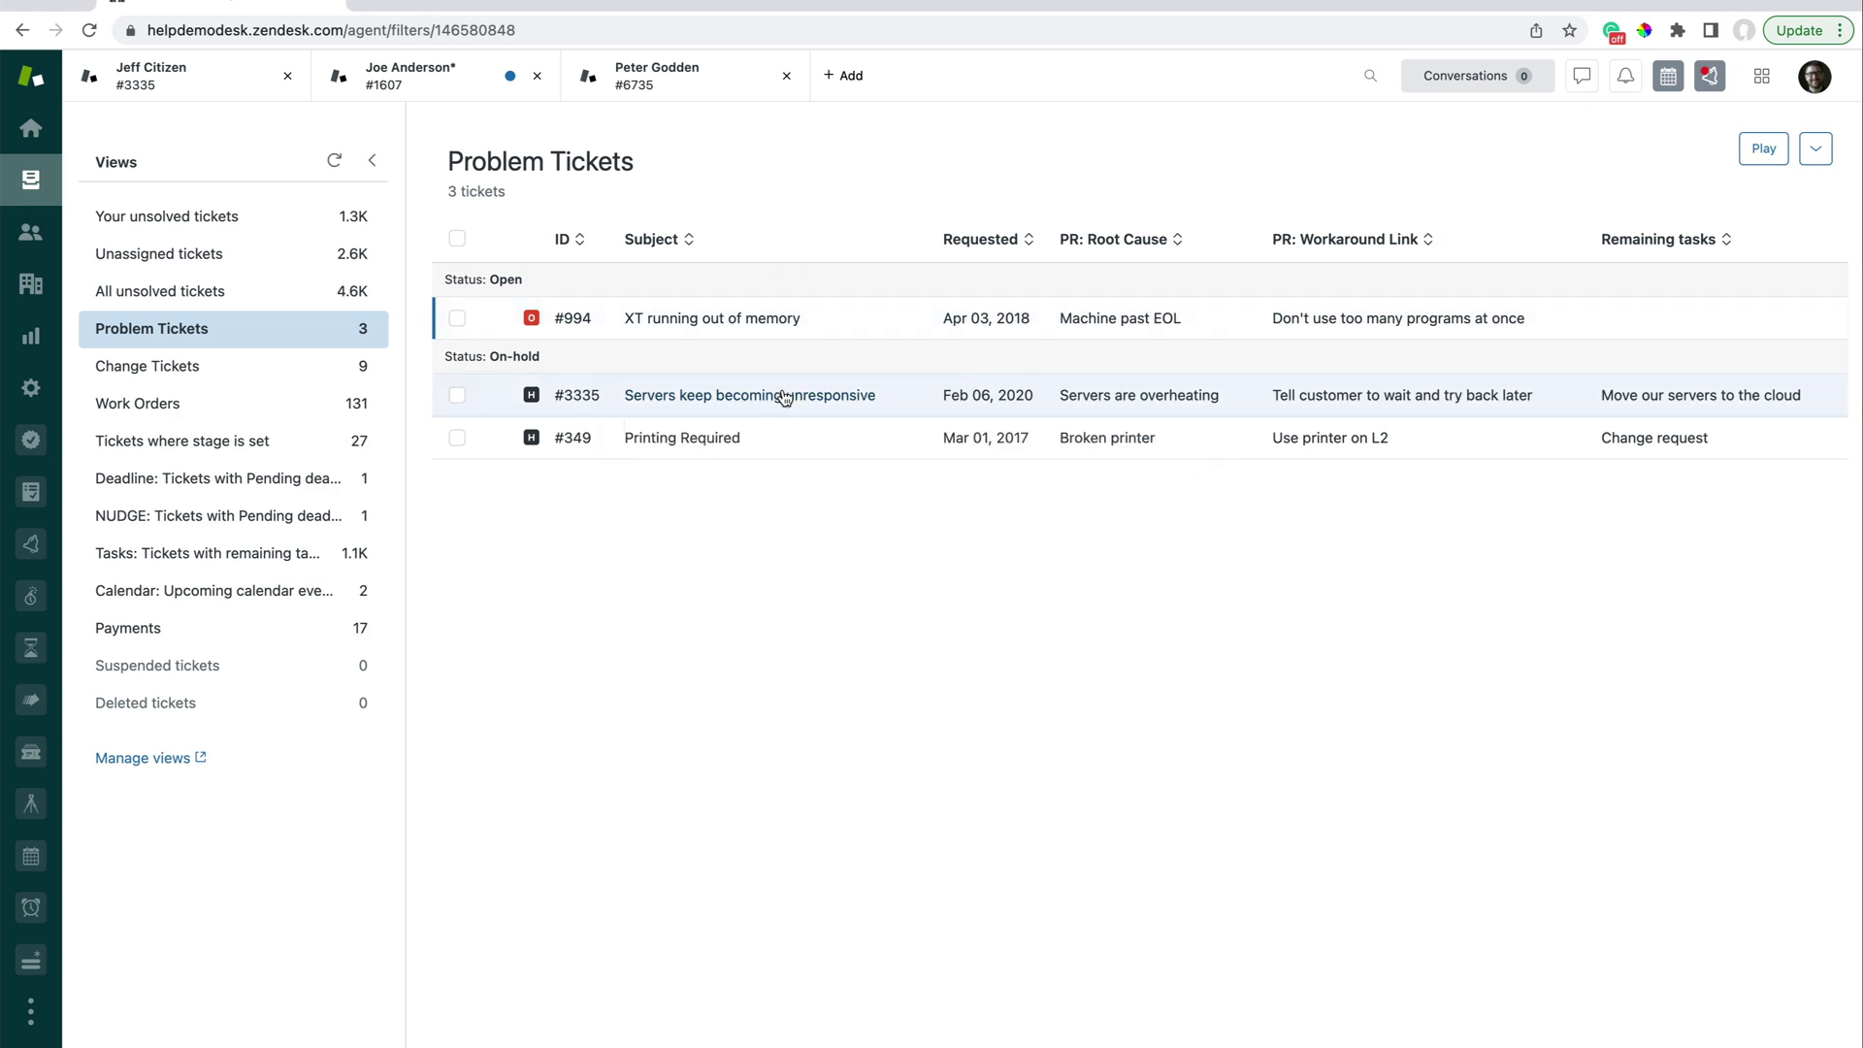
{"action": "mouse_move", "coordinate": [784, 398]}
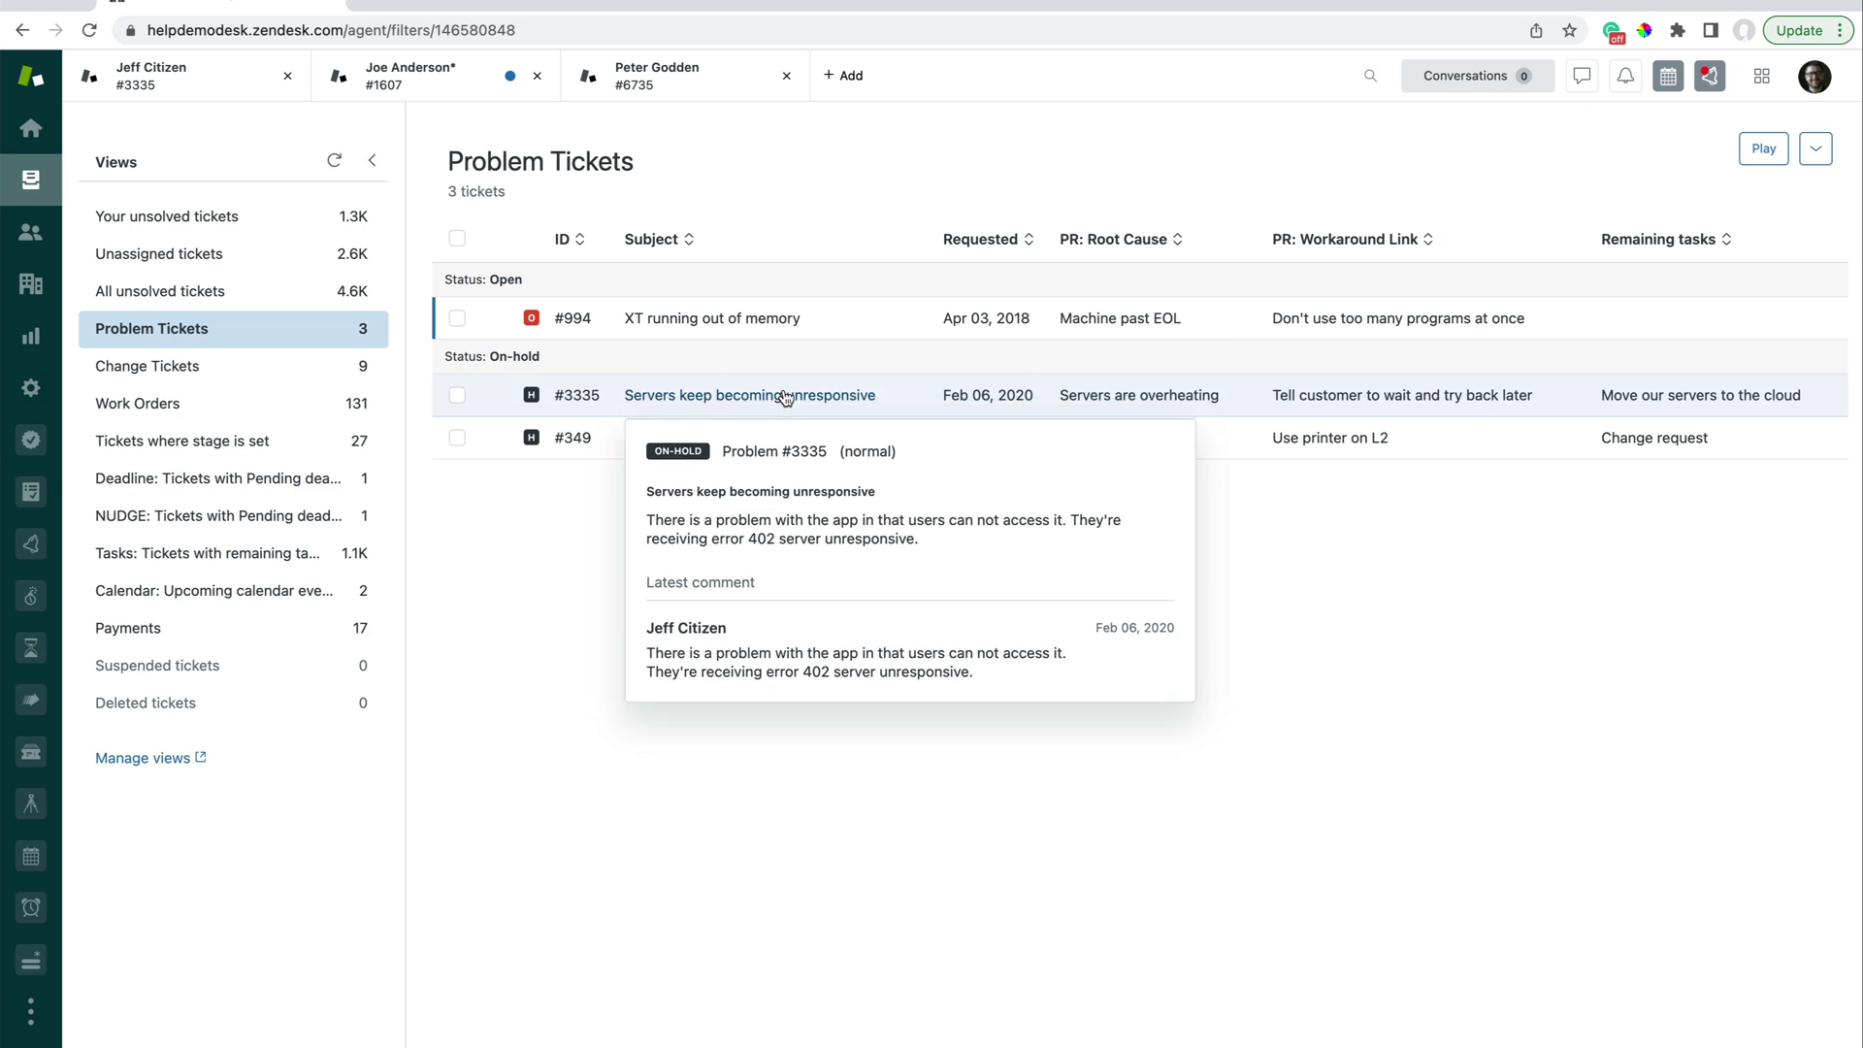
{"action": "left_click", "coordinate": [784, 396]}
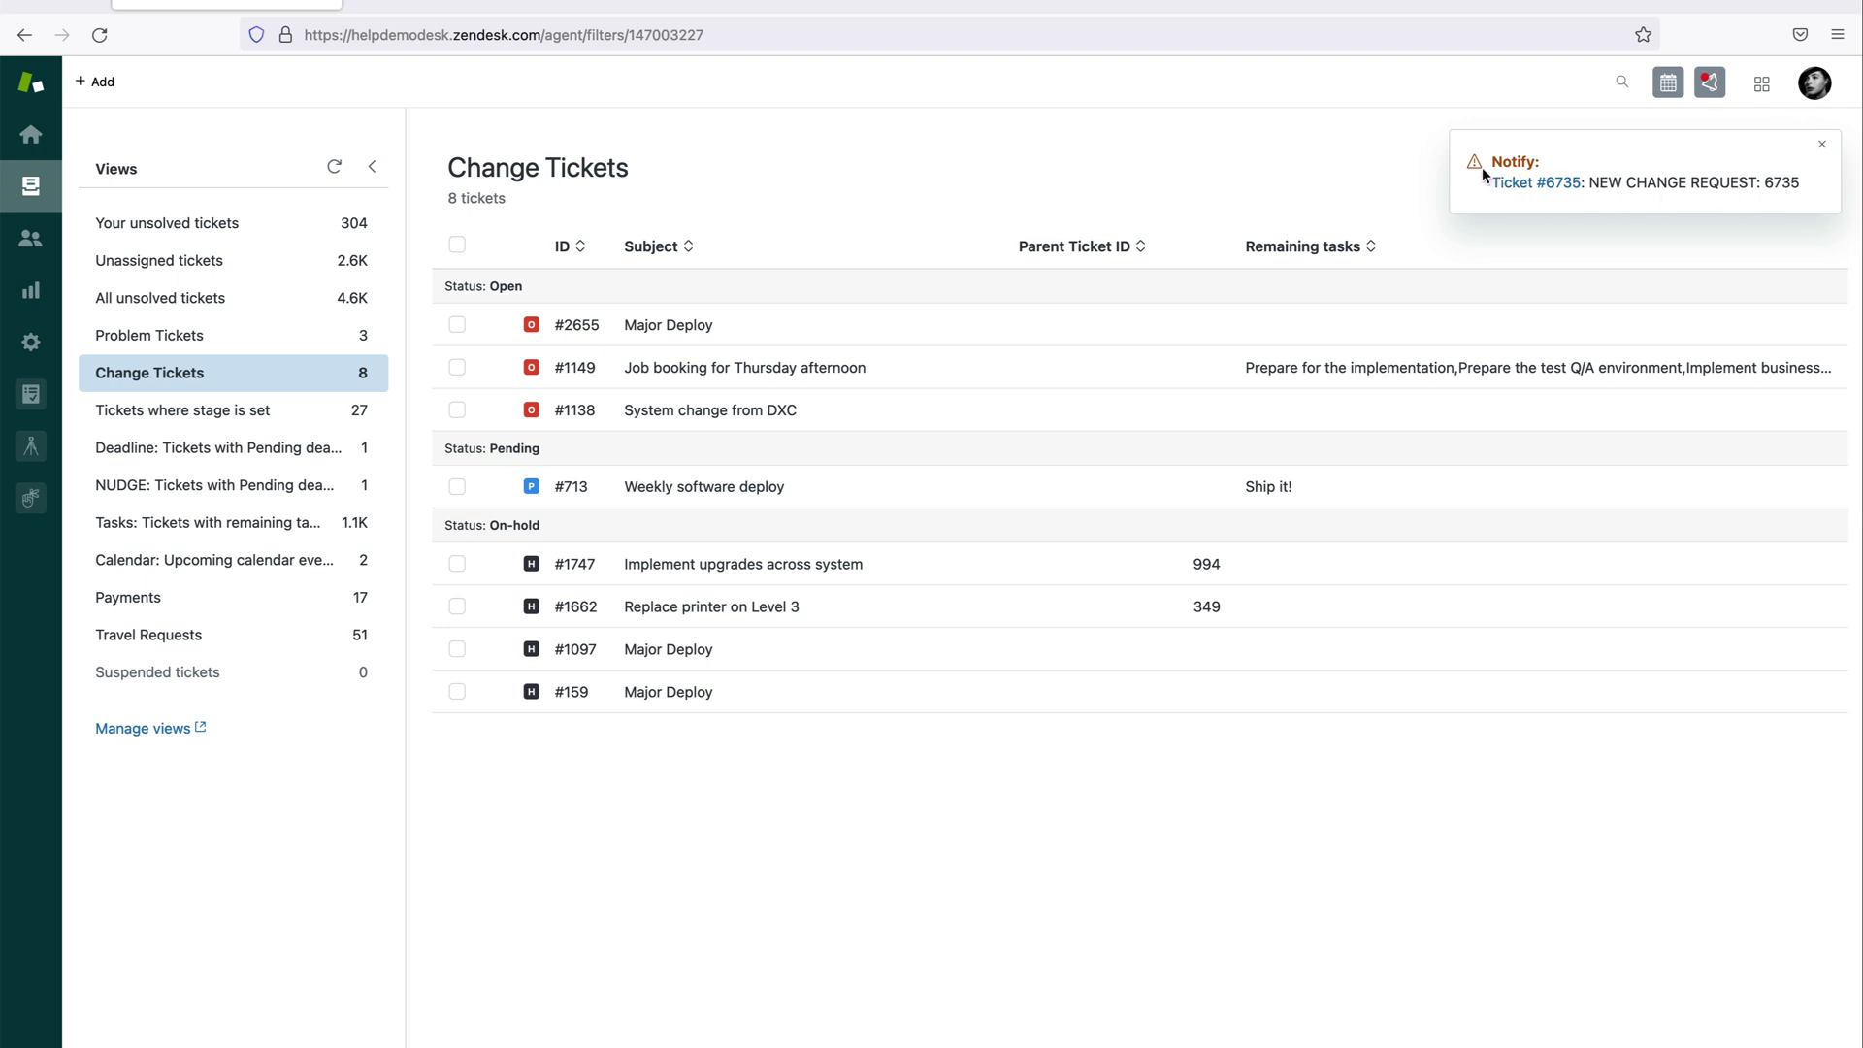
Step: As the change manager, dismiss the new change request alert and remove both notifications about ticket 6735 from the Notify list
{"action": "left_click", "coordinate": [1822, 146]}
{"action": "left_click", "coordinate": [1710, 83]}
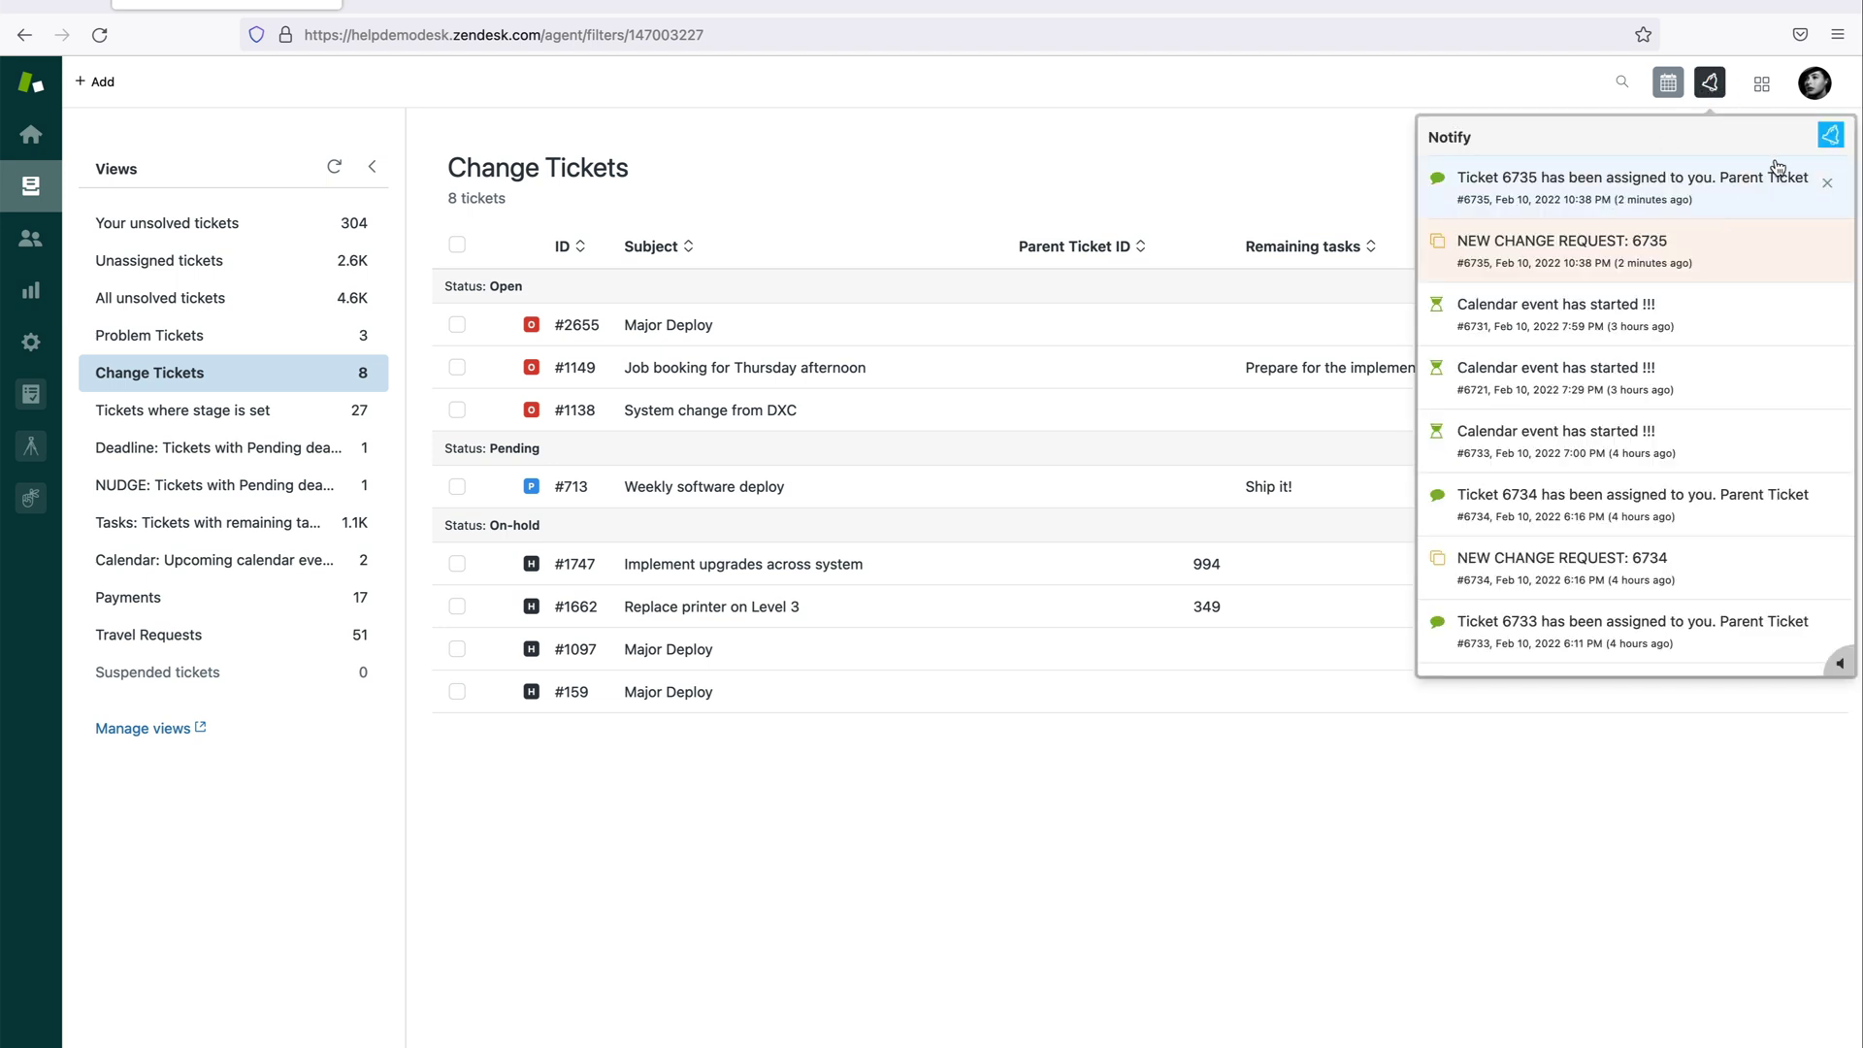
{"action": "left_click", "coordinate": [1828, 185]}
{"action": "left_click", "coordinate": [1829, 186]}
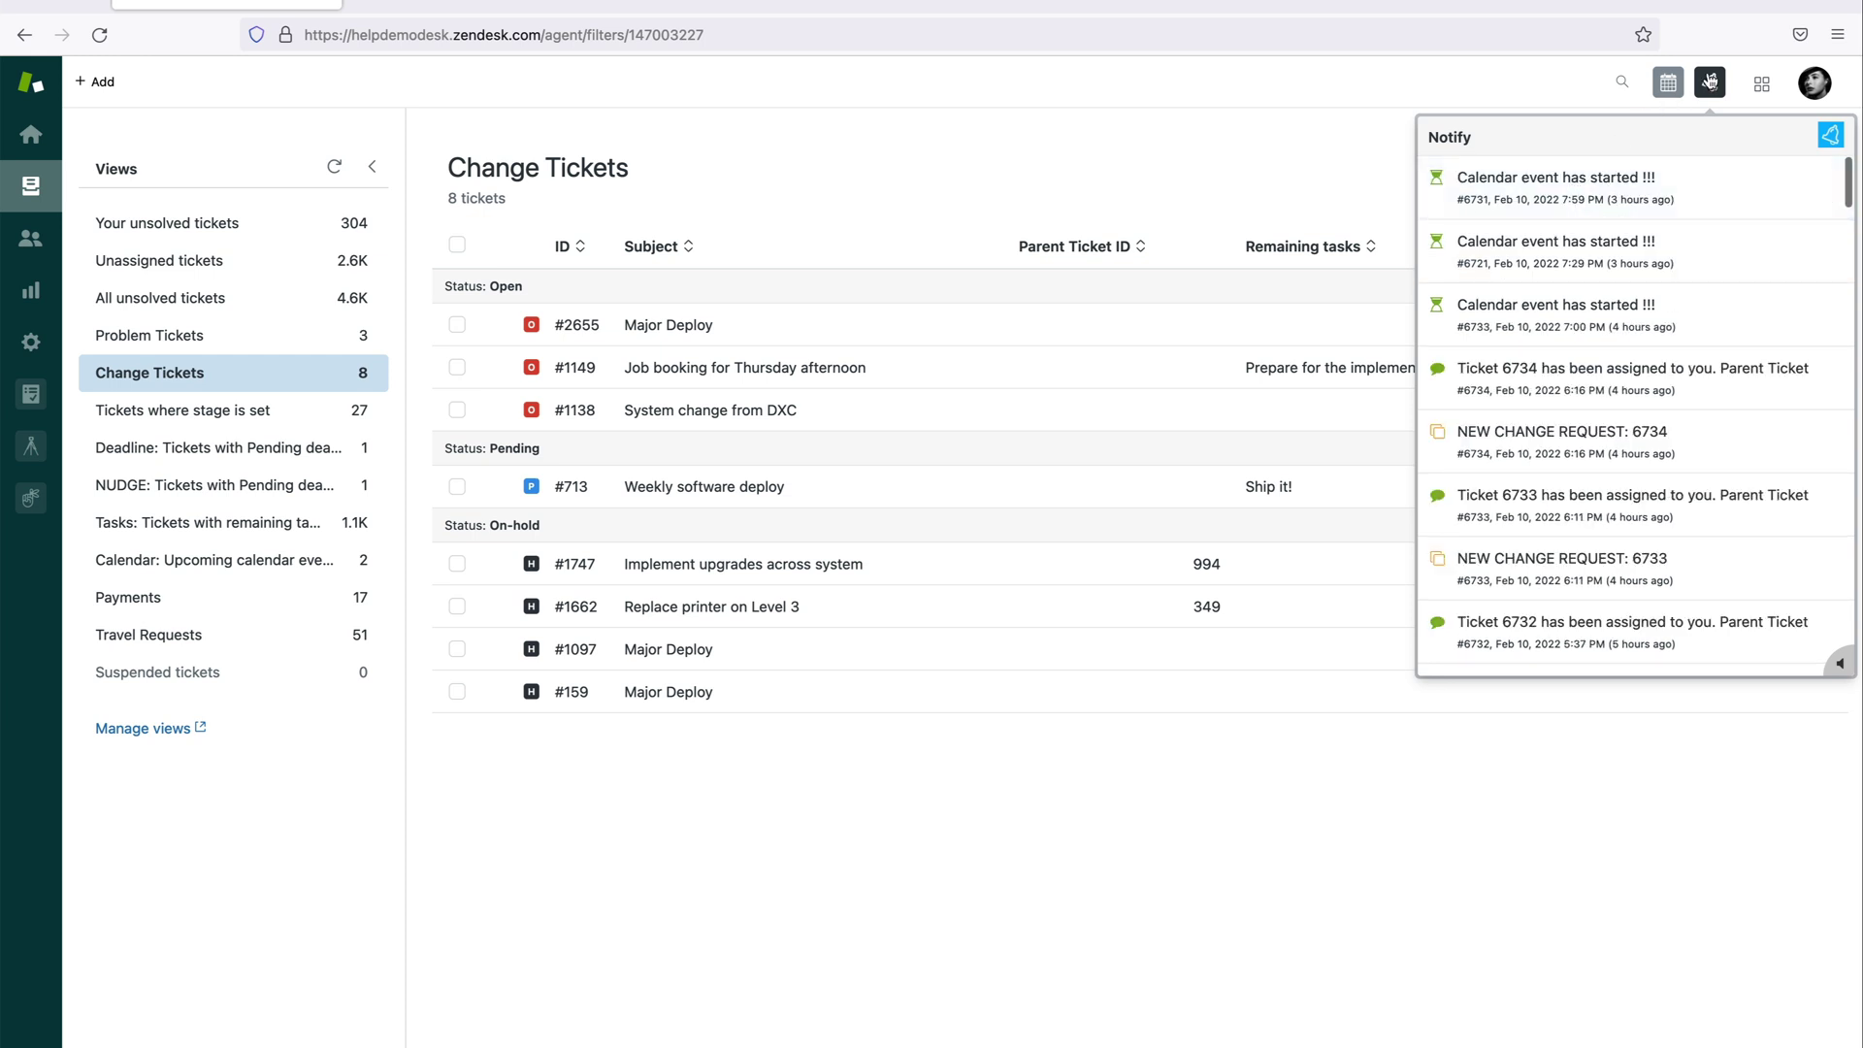
Step: Refresh the Change Tickets view and open the change request "Move our servers to the cloud"
{"action": "left_click", "coordinate": [333, 166]}
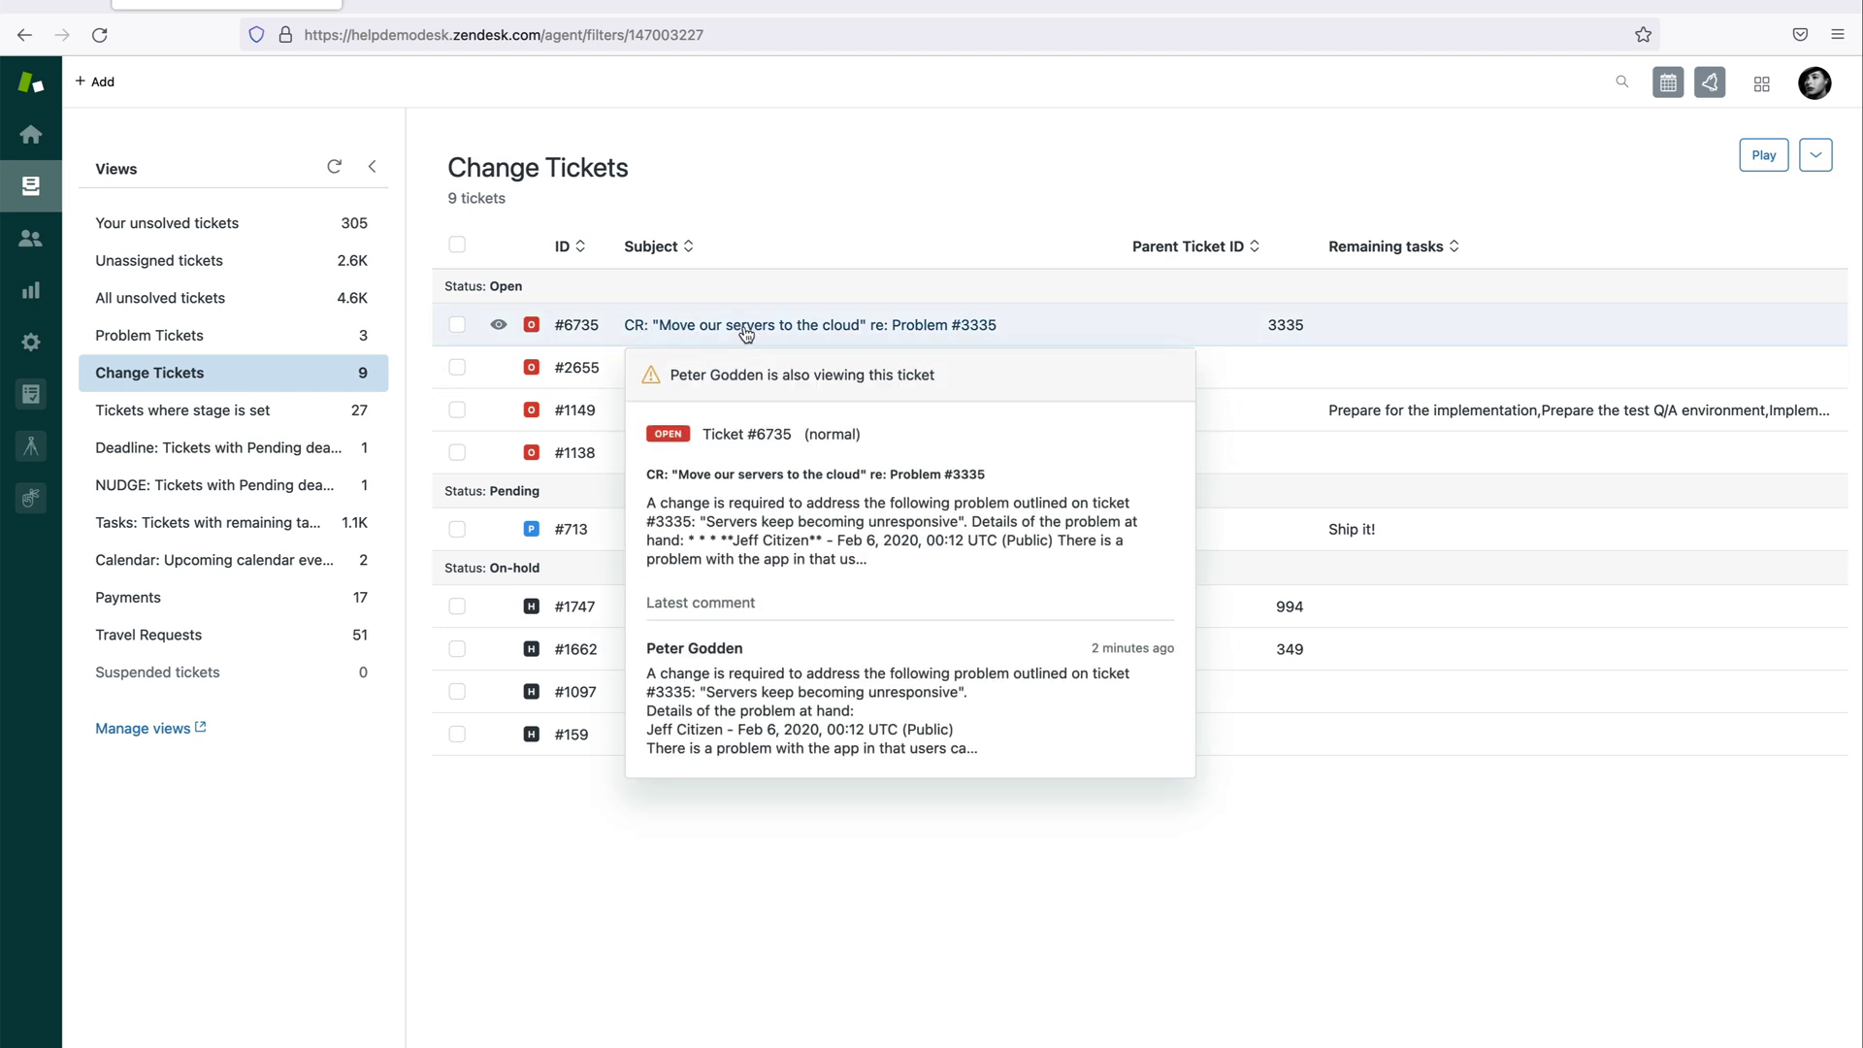
{"action": "mouse_move", "coordinate": [1073, 367]}
{"action": "left_click", "coordinate": [870, 326]}
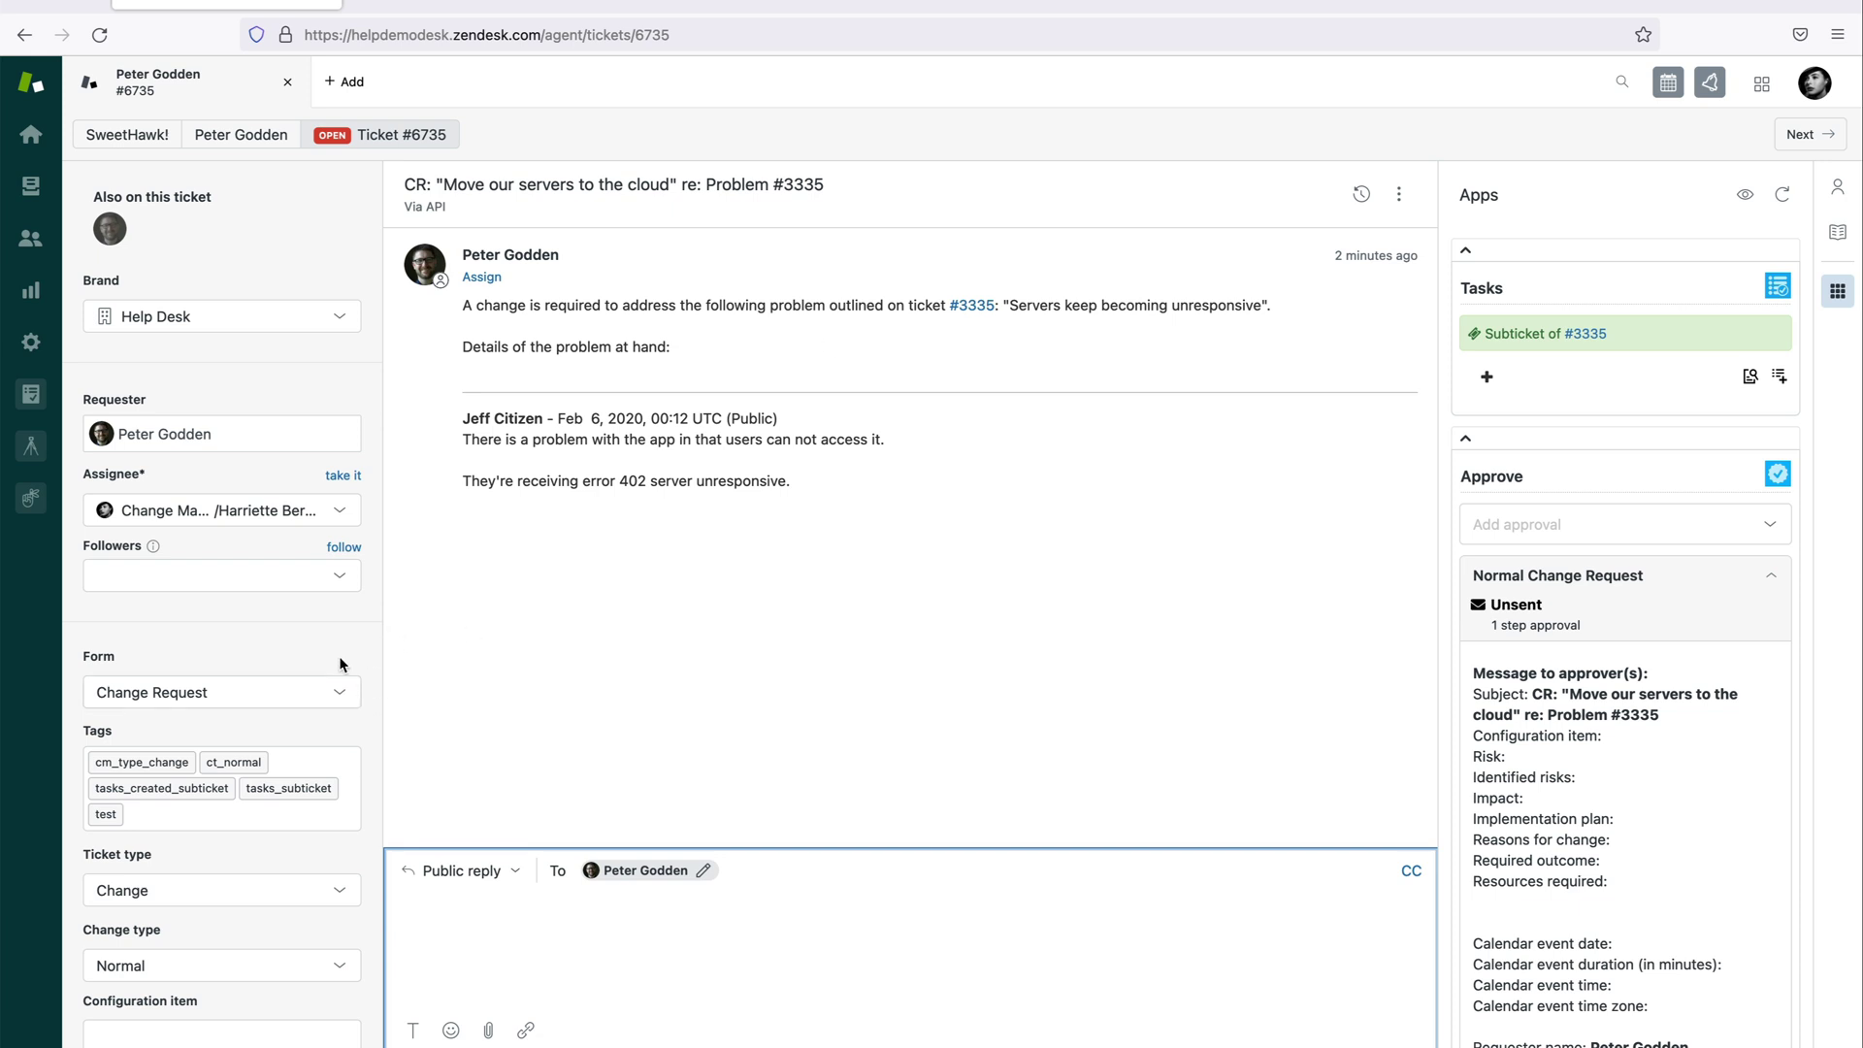
Step: Examine the change request's form fields and the message to approvers in its Normal Change Request approval
{"action": "scroll", "coordinate": [323, 587], "scroll_direction": "down", "scroll_amount": 1}
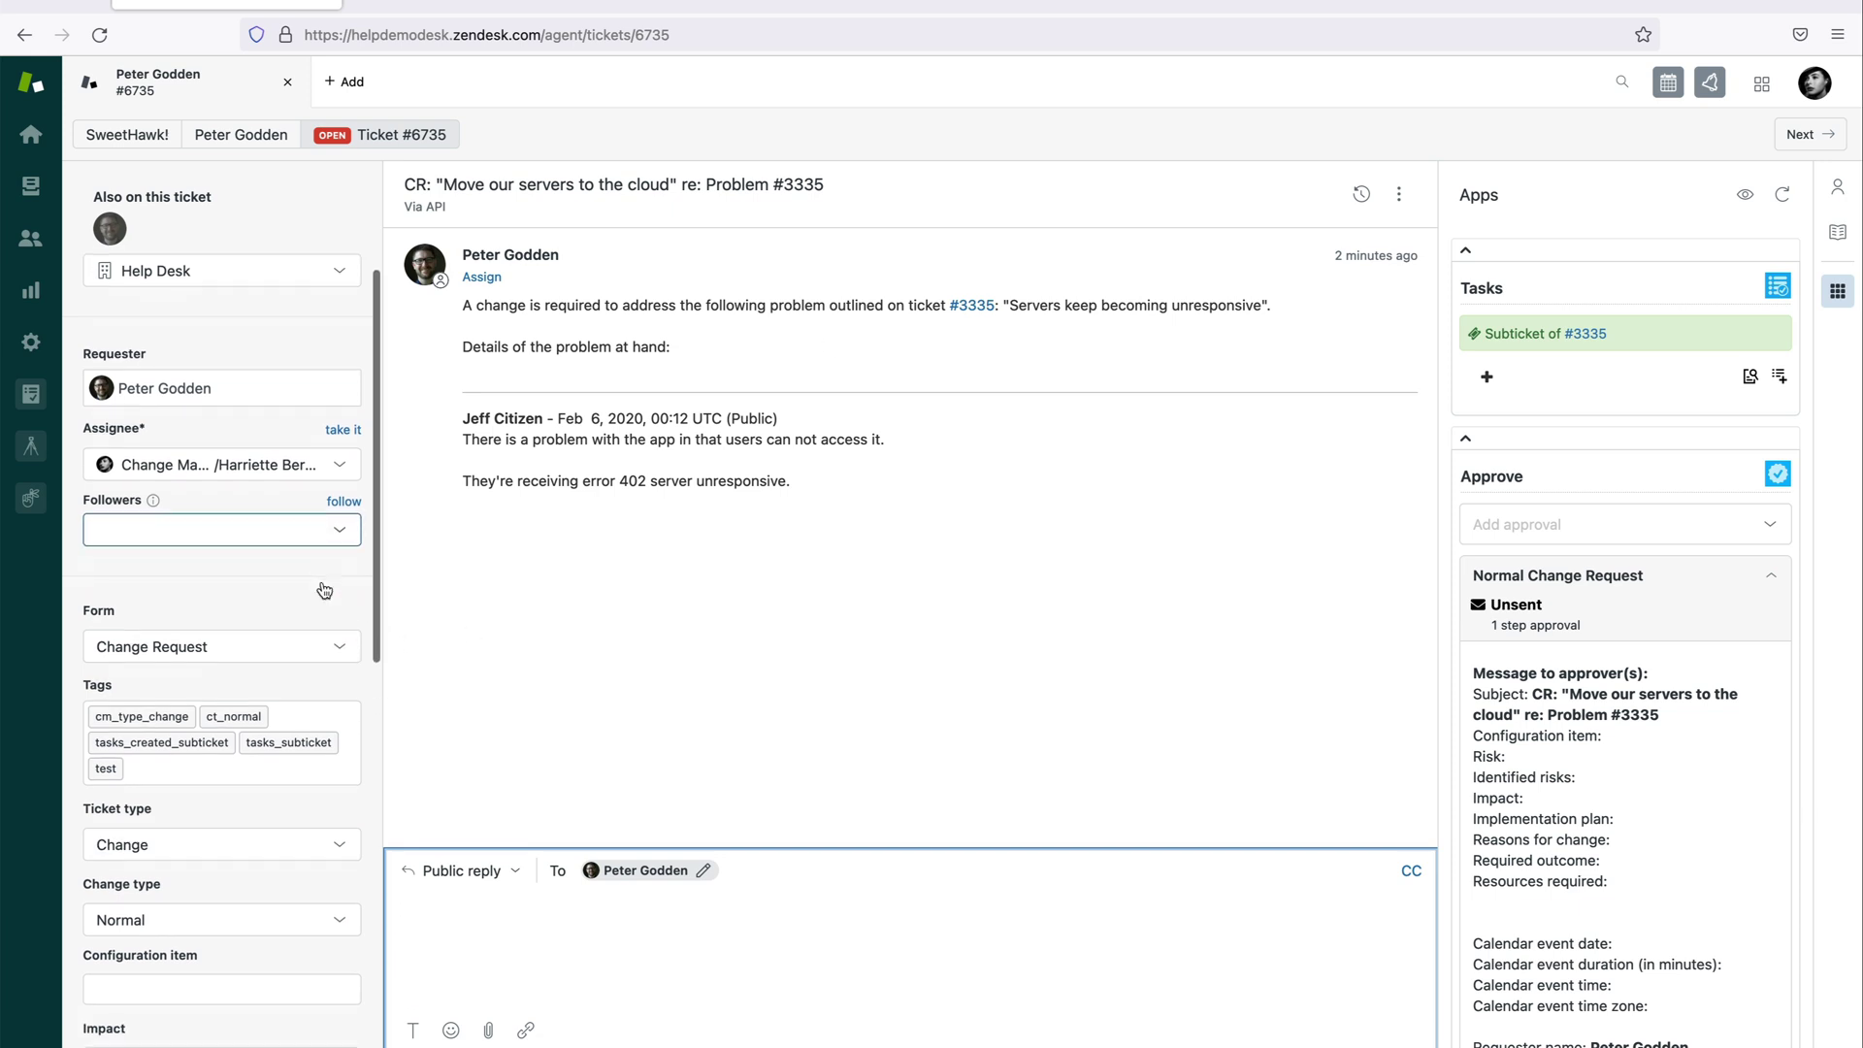
{"action": "scroll", "coordinate": [325, 585], "scroll_direction": "down", "scroll_amount": 1}
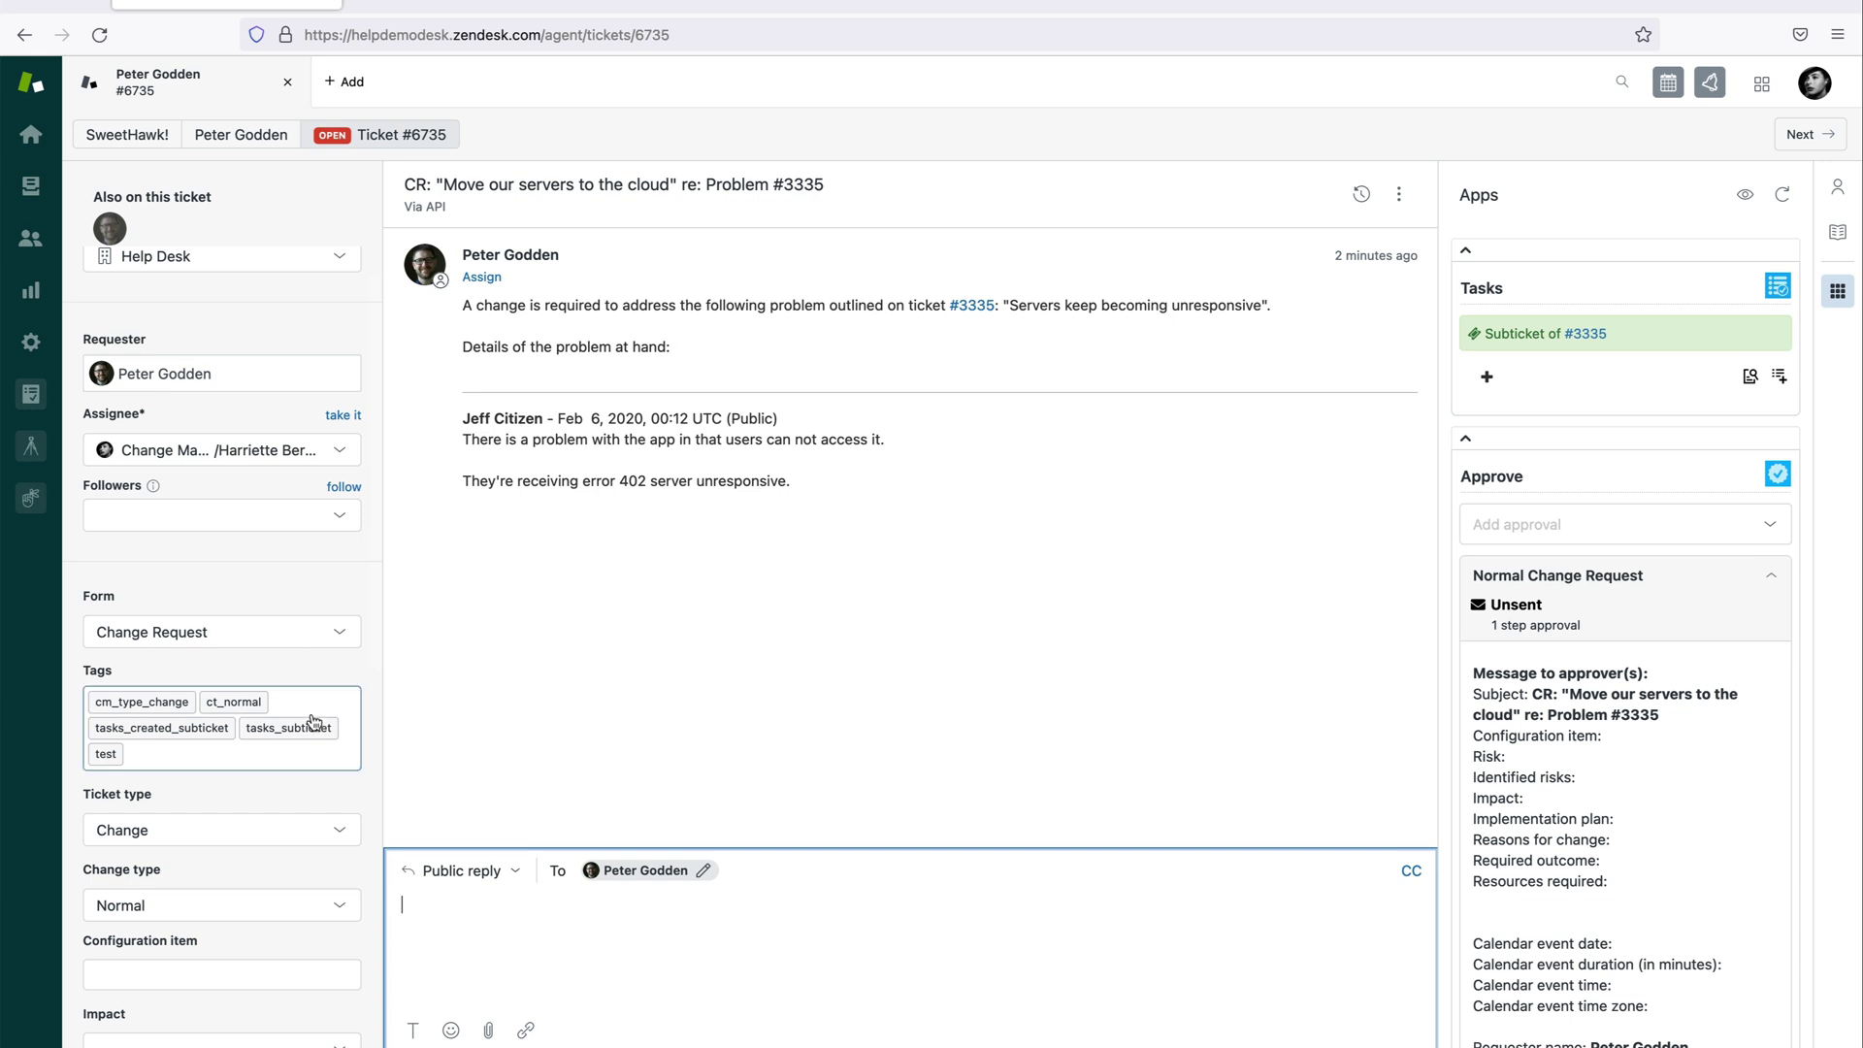
{"action": "scroll", "coordinate": [312, 719], "scroll_direction": "down", "scroll_amount": 3}
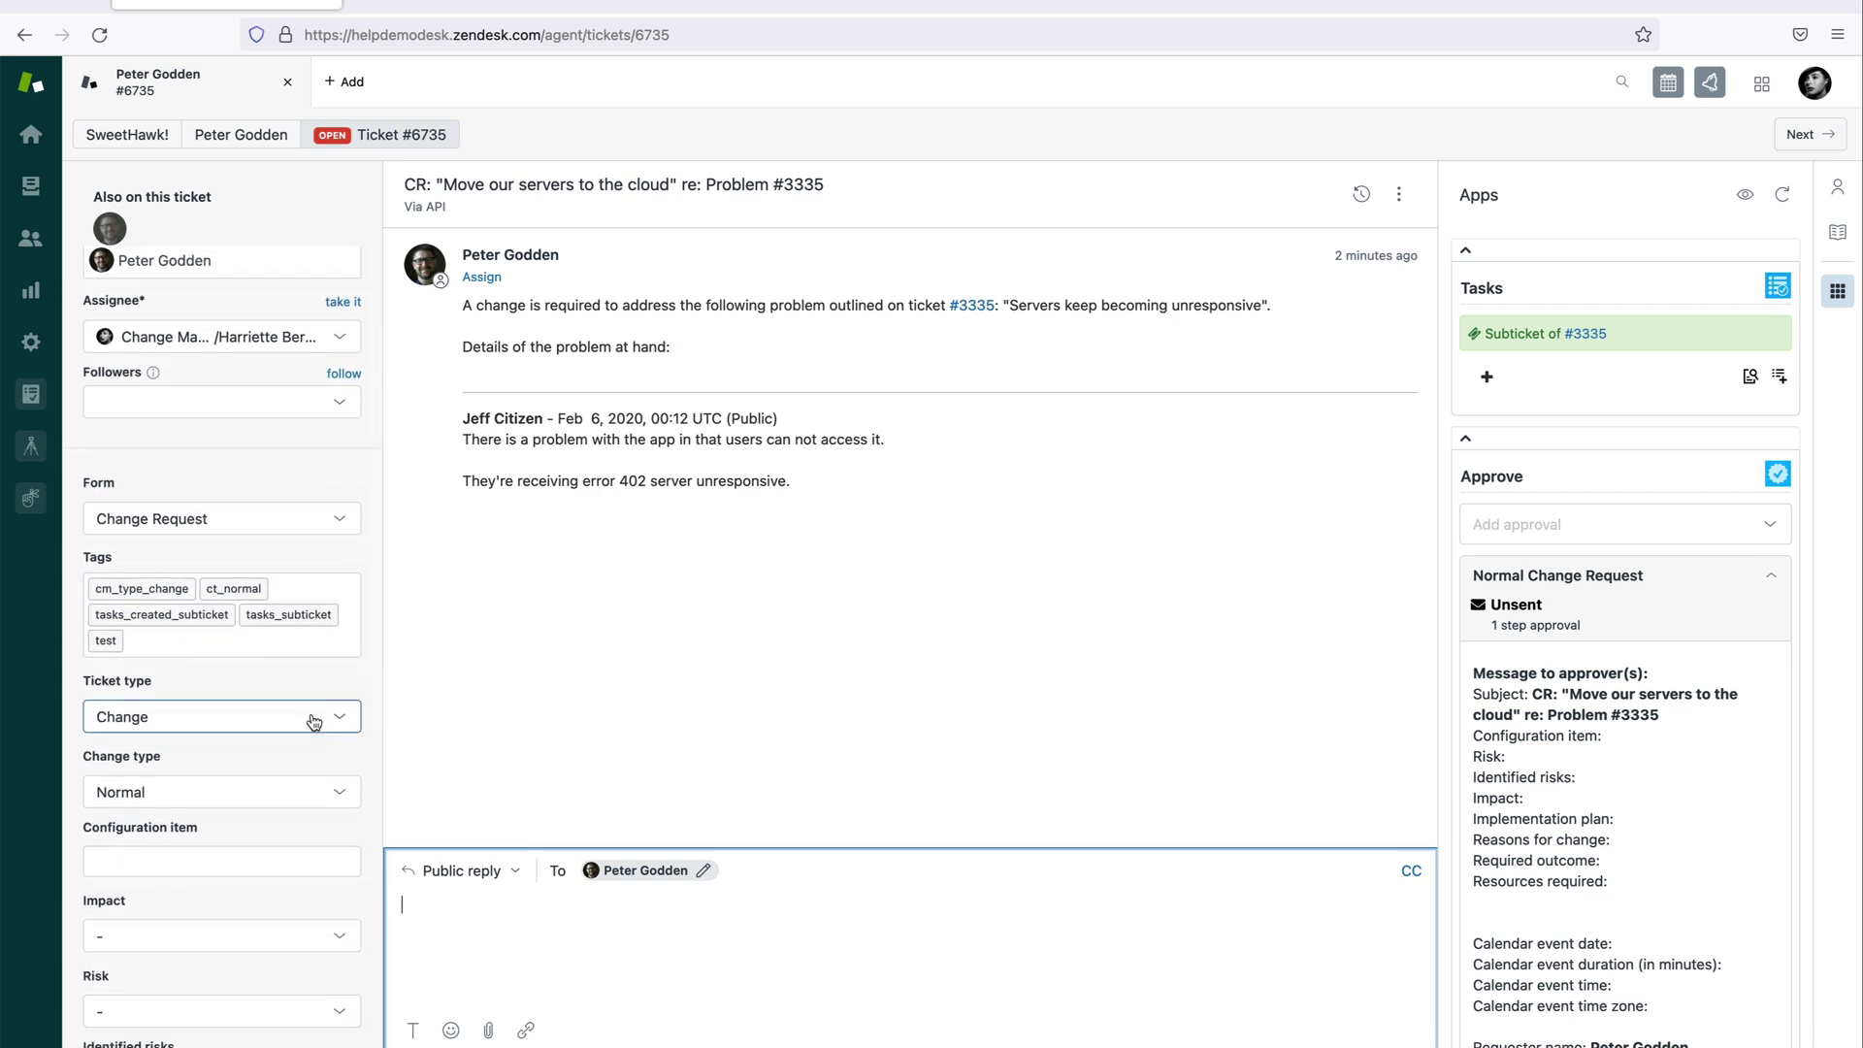
{"action": "scroll", "coordinate": [313, 720], "scroll_direction": "down", "scroll_amount": 8}
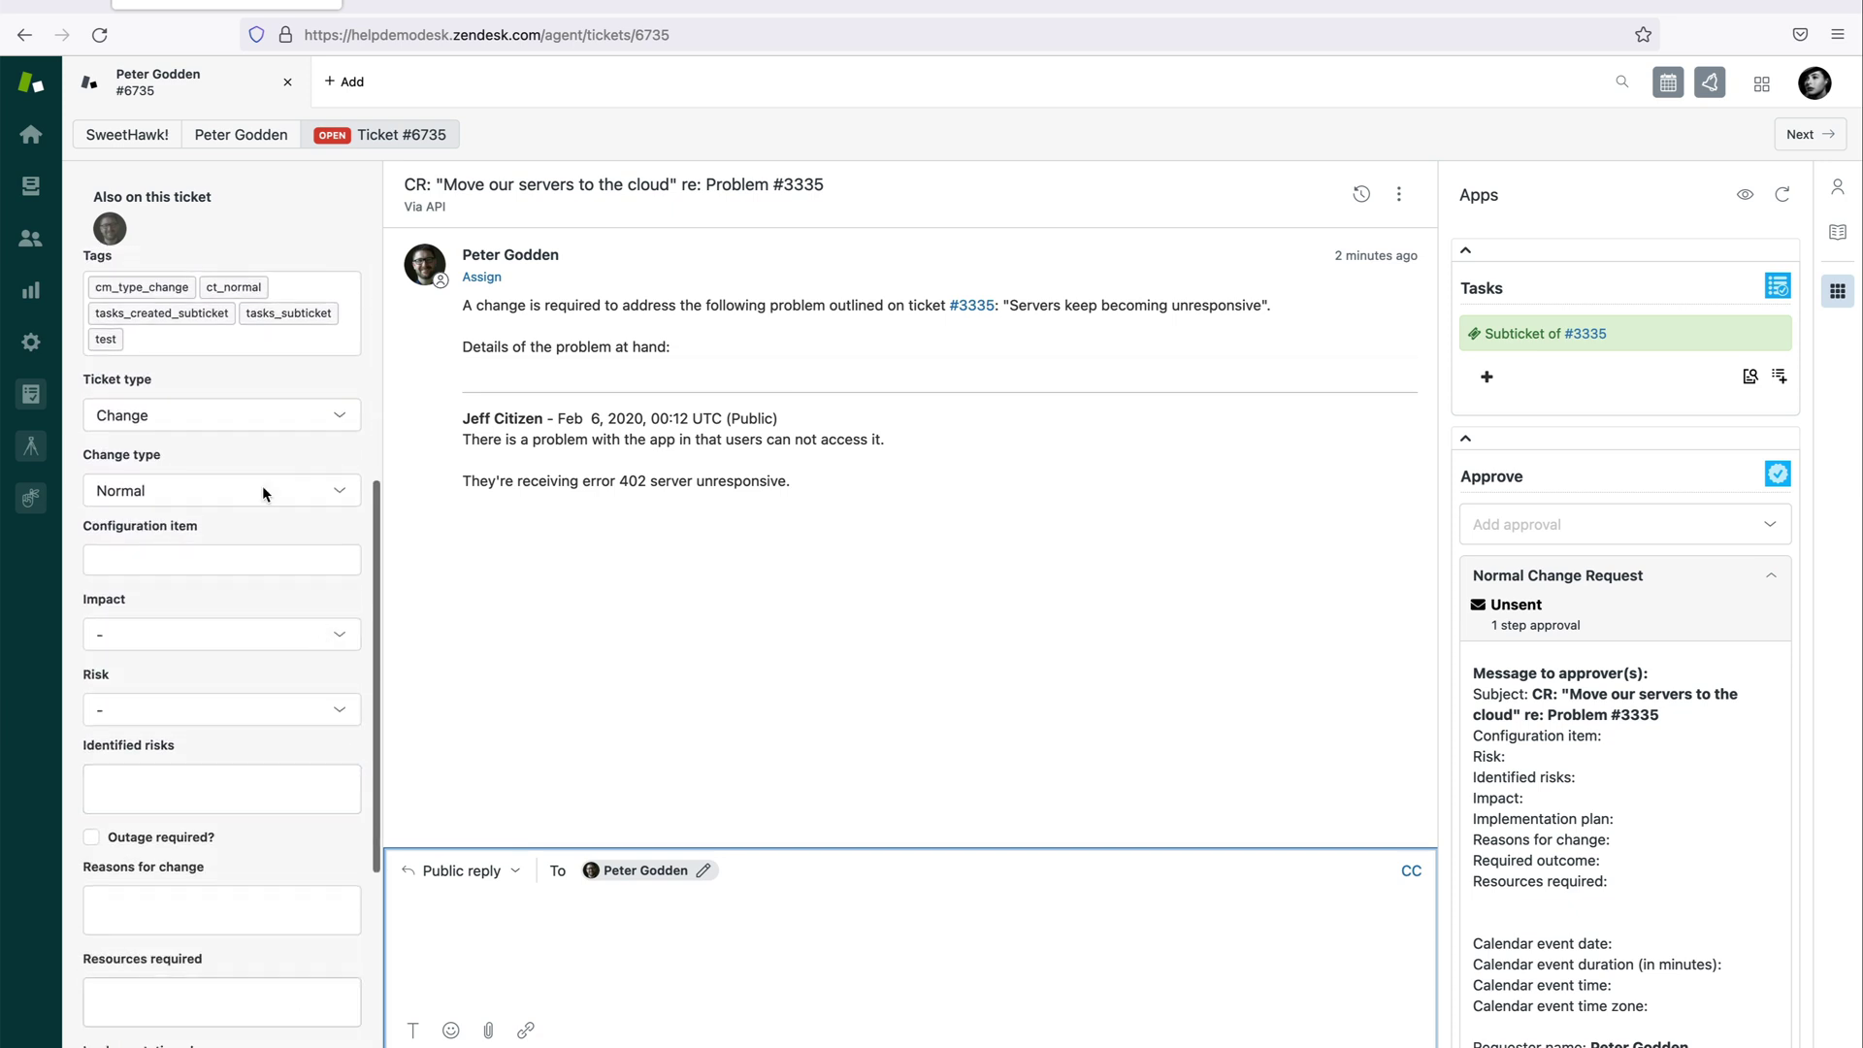
{"action": "left_click", "coordinate": [165, 557]}
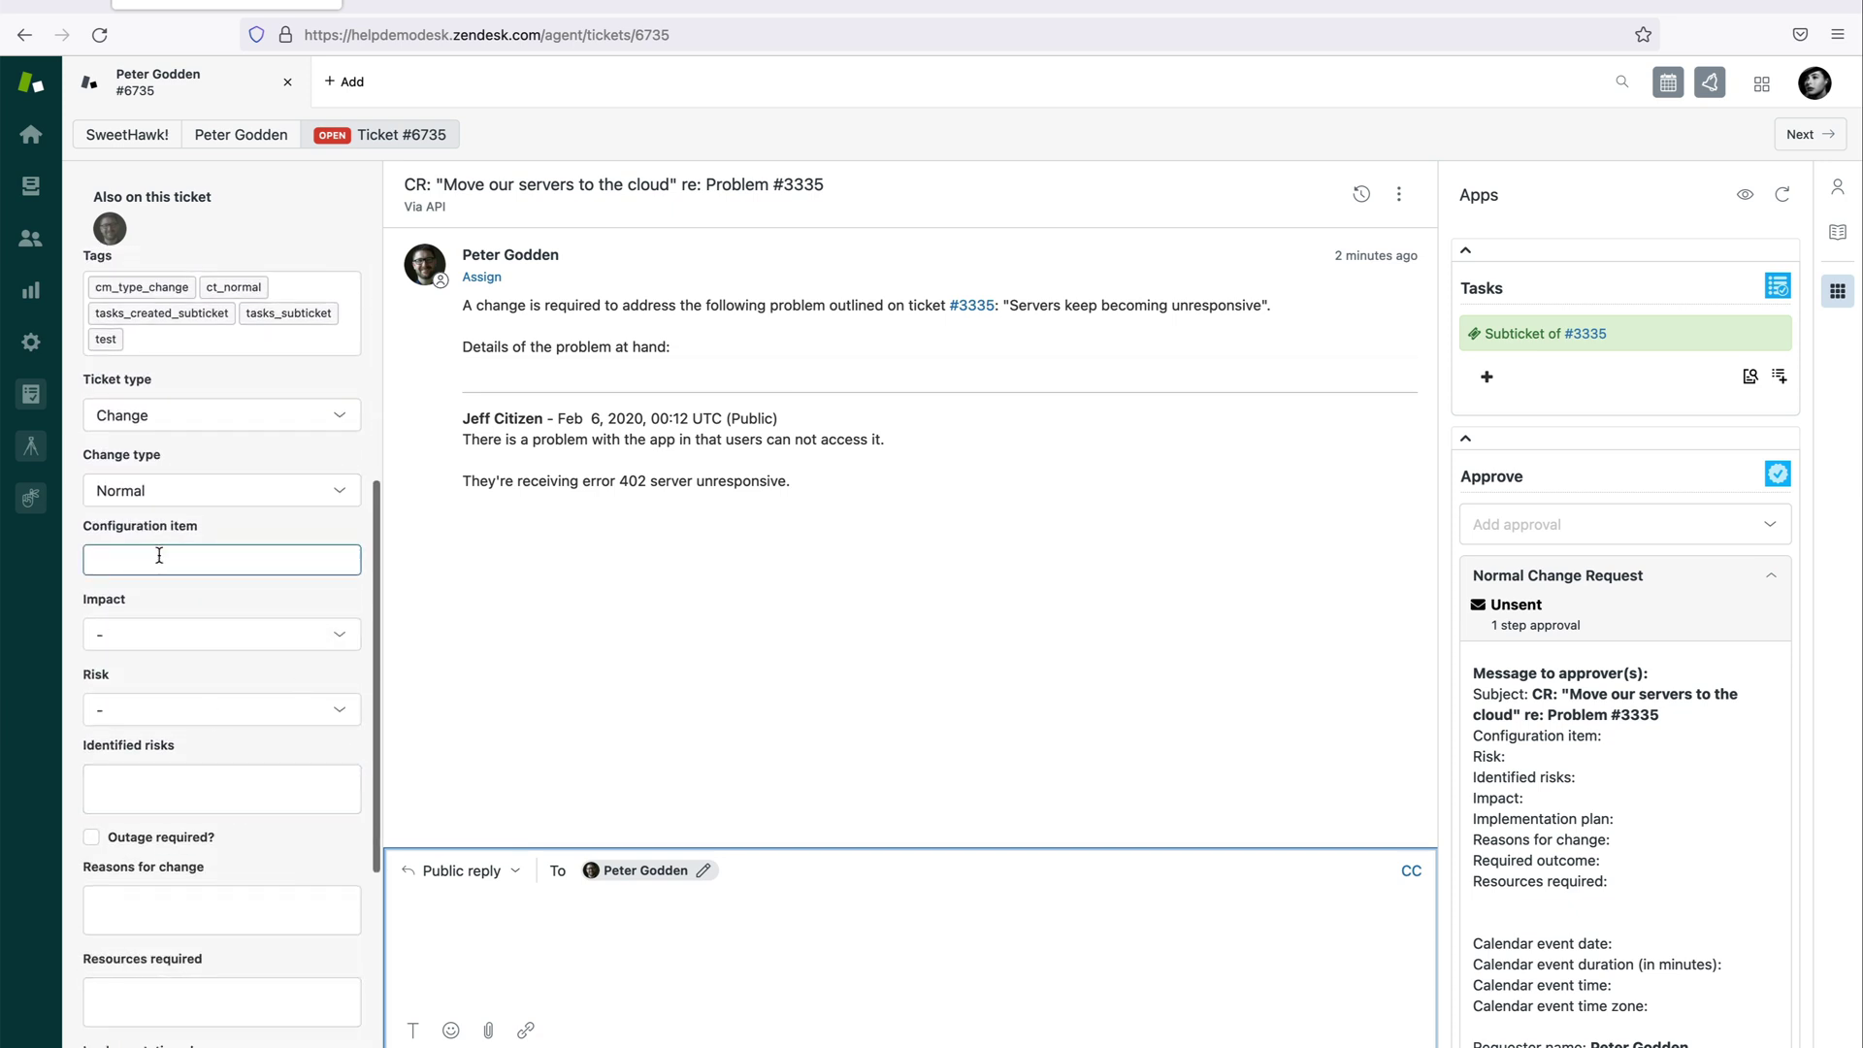
{"action": "scroll", "coordinate": [1621, 670], "scroll_direction": "down", "scroll_amount": 3}
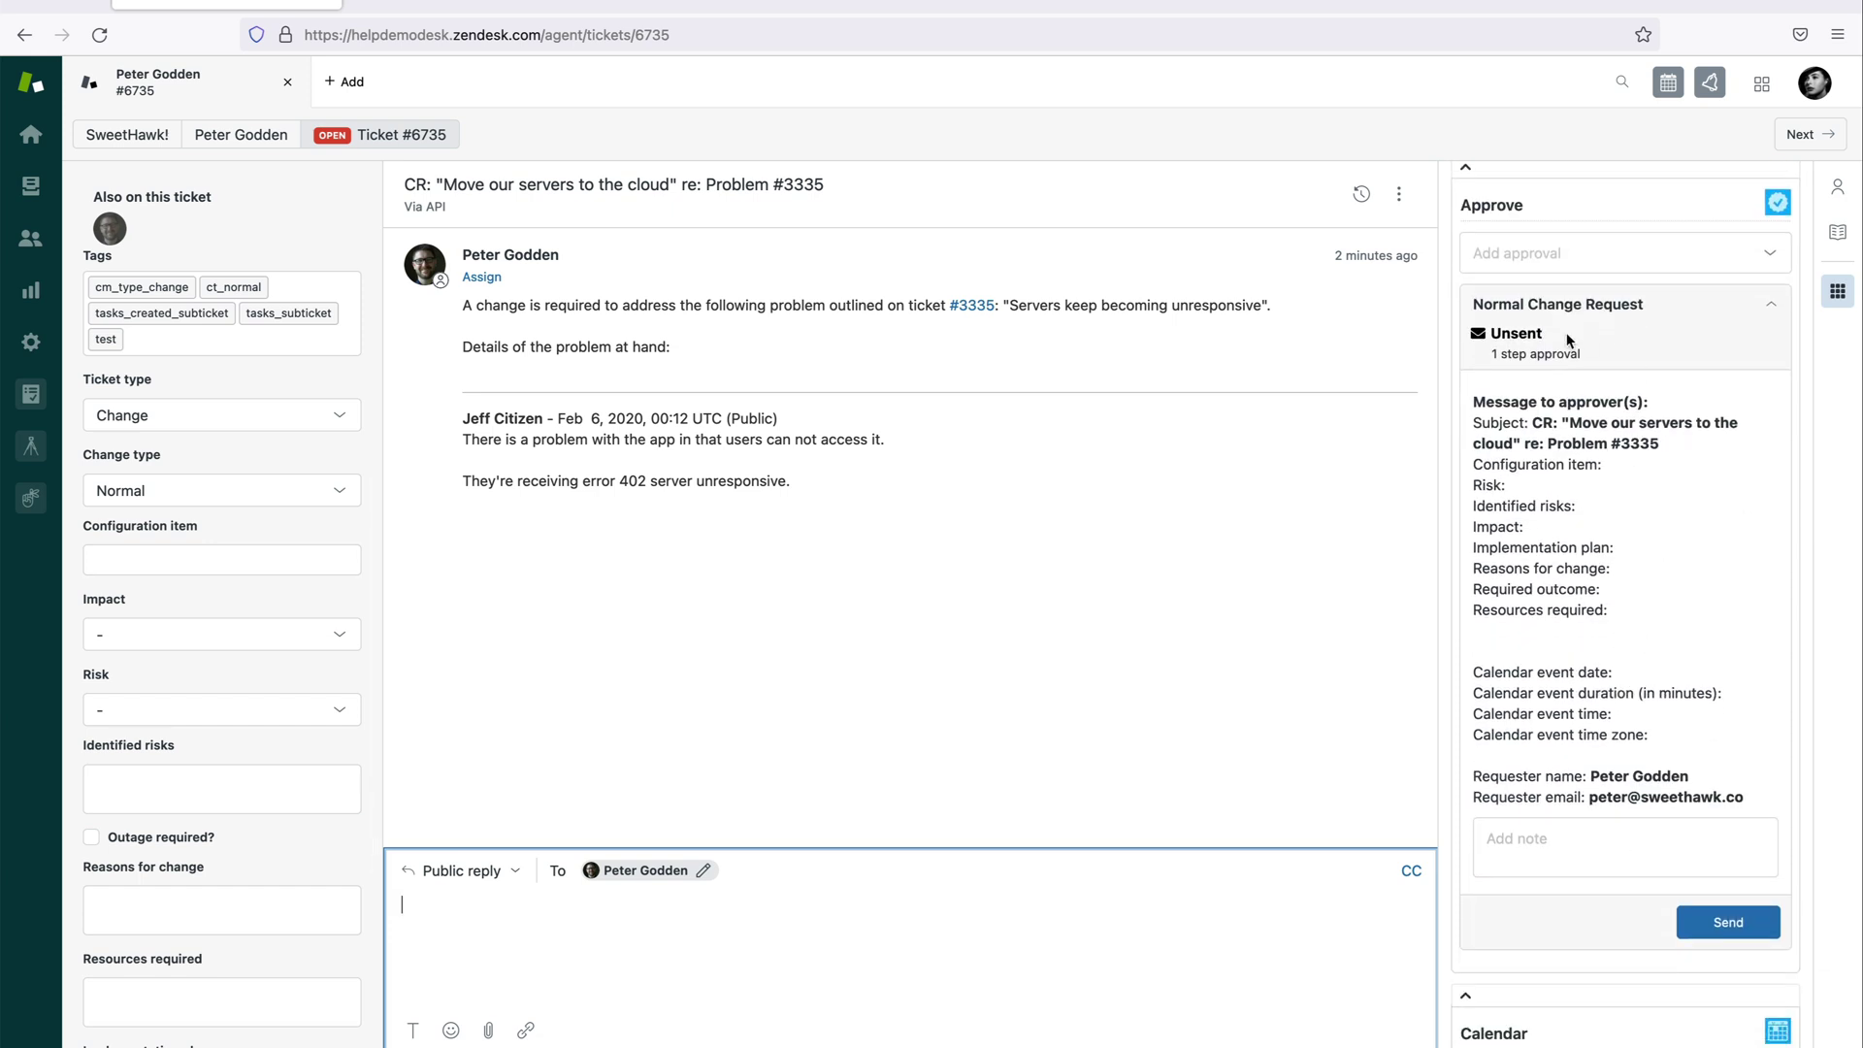
{"action": "scroll", "coordinate": [1646, 414], "scroll_direction": "up", "scroll_amount": 2}
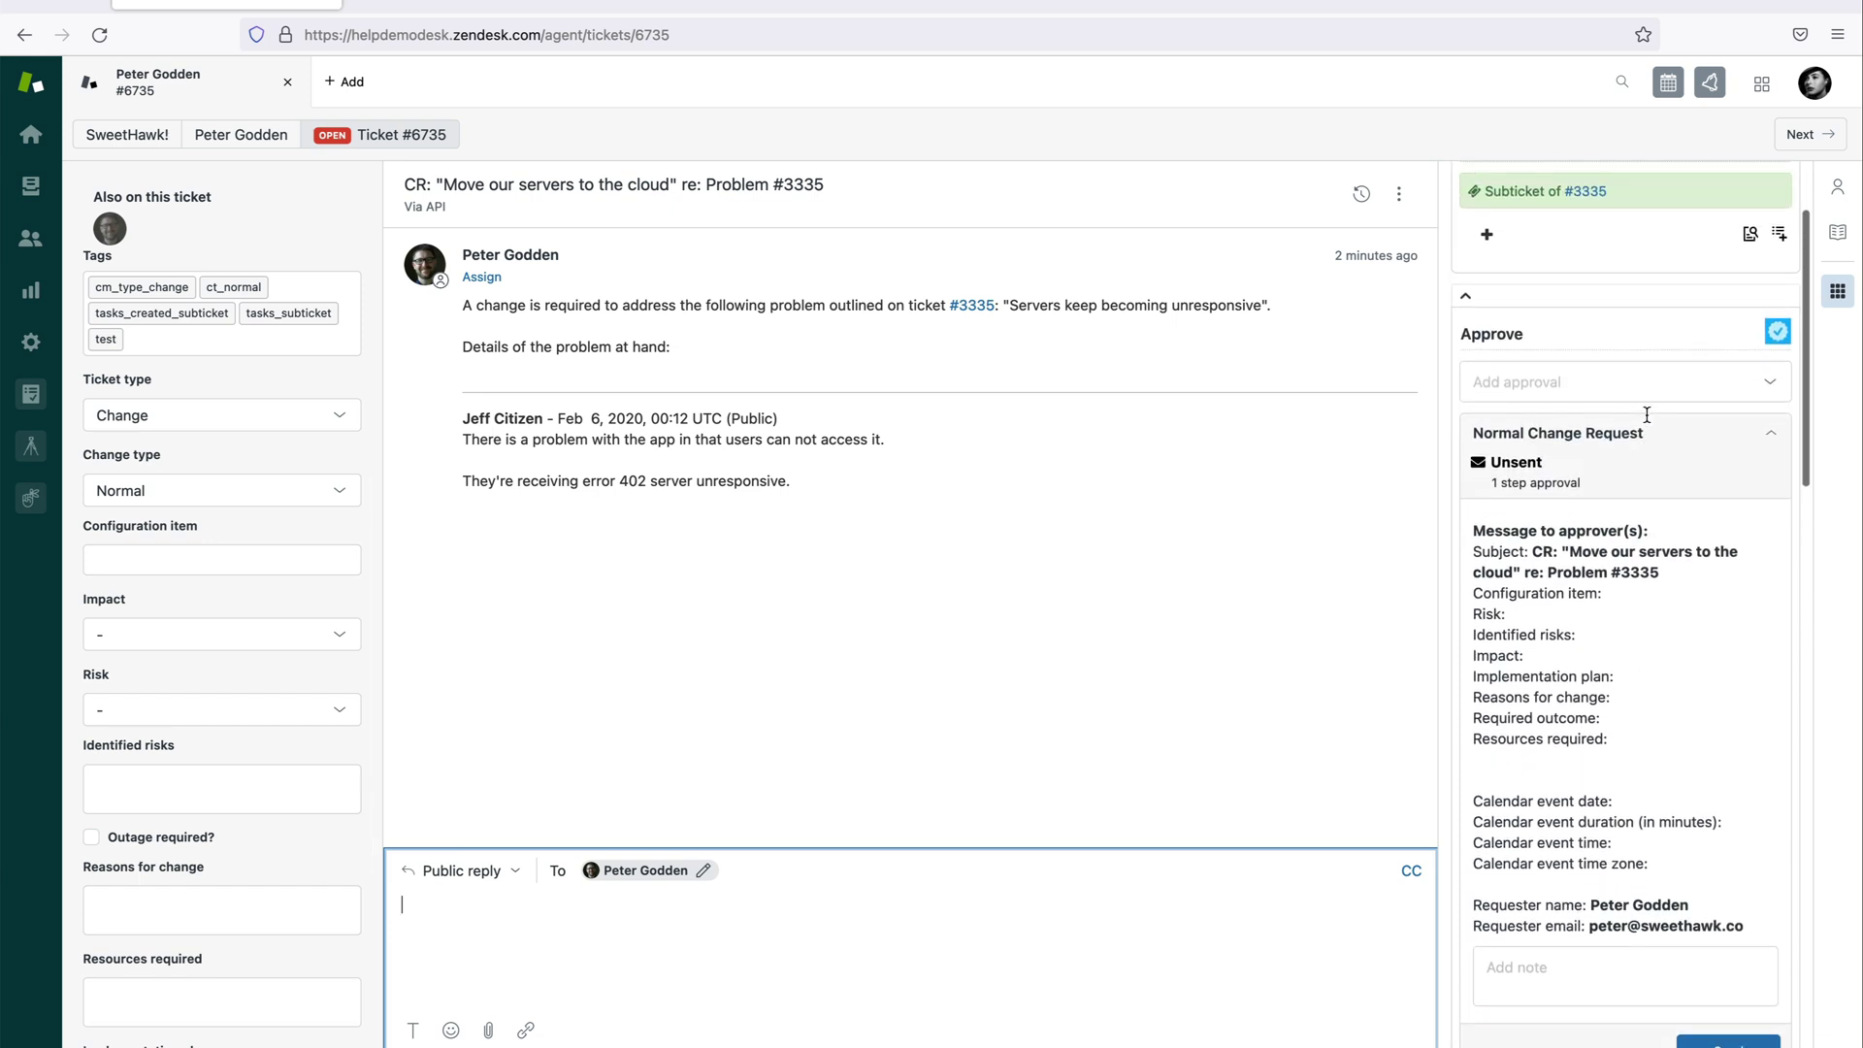
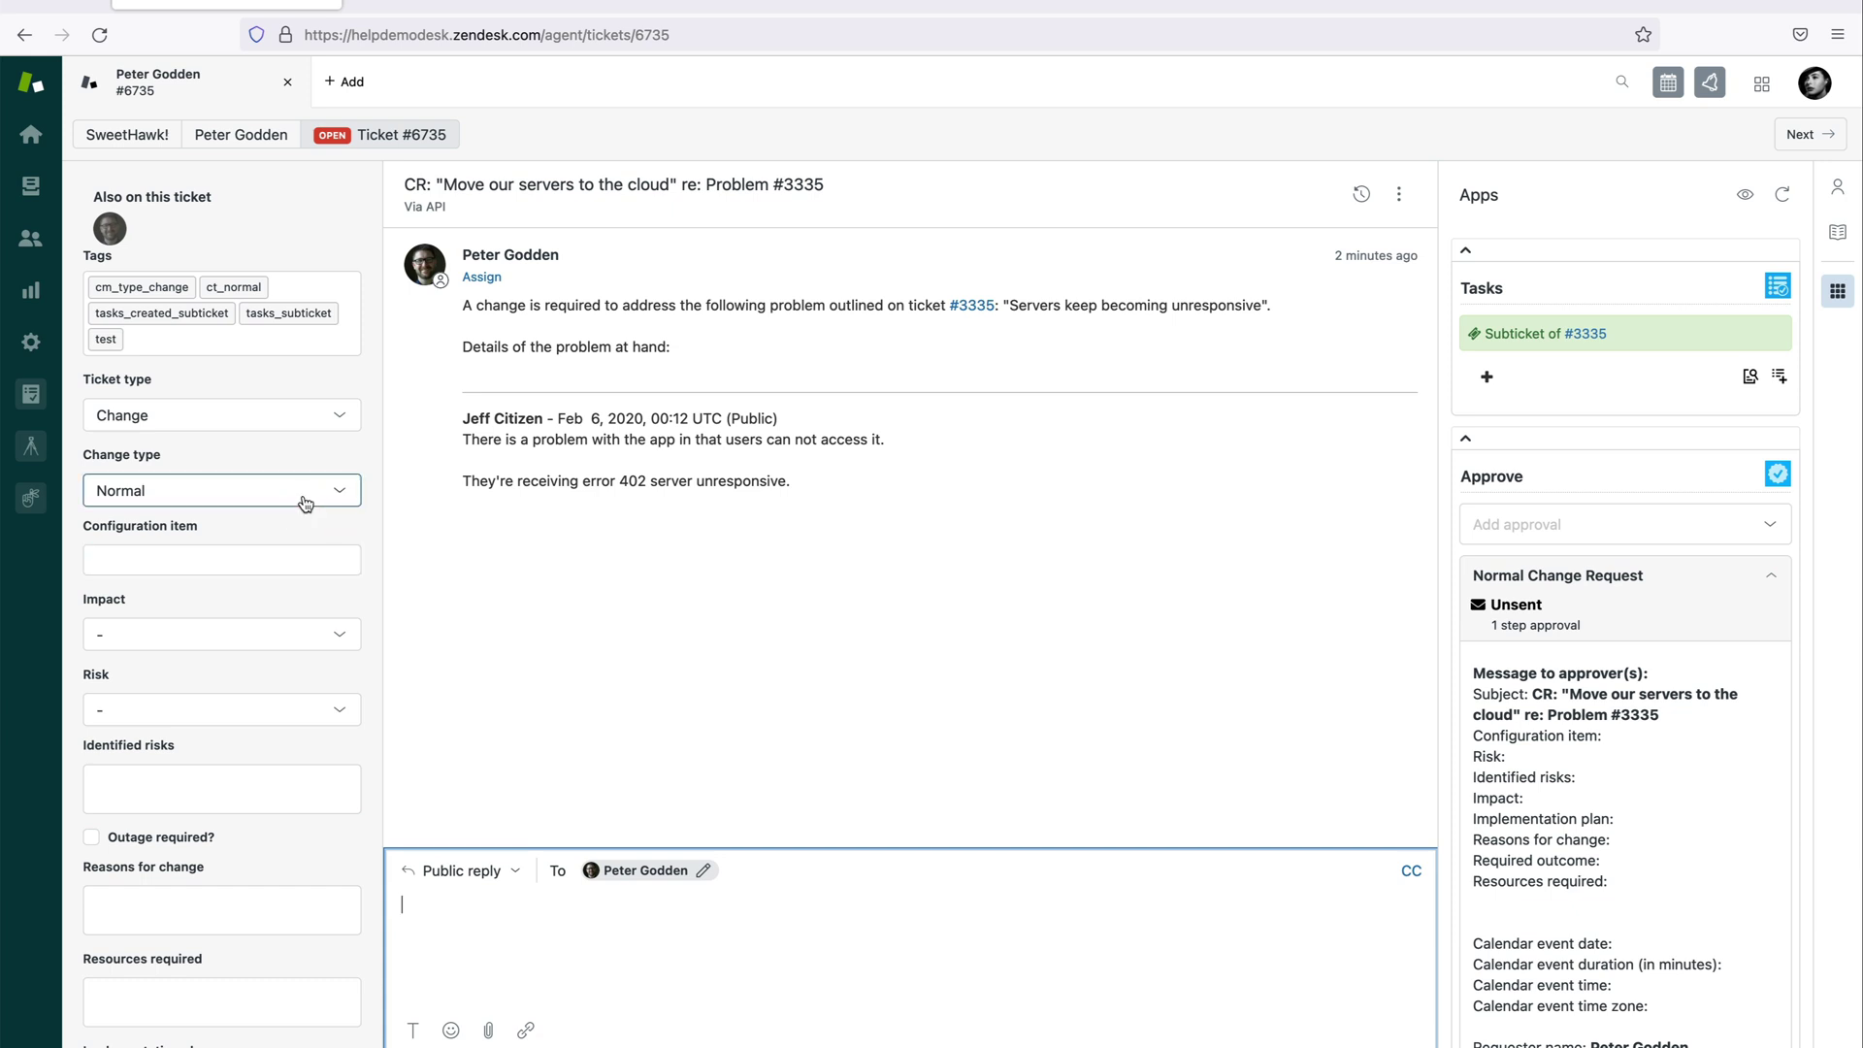
Step: Try the ticket type as Question and Task, and return it to Change to compare the form's fields
{"action": "left_click", "coordinate": [301, 415]}
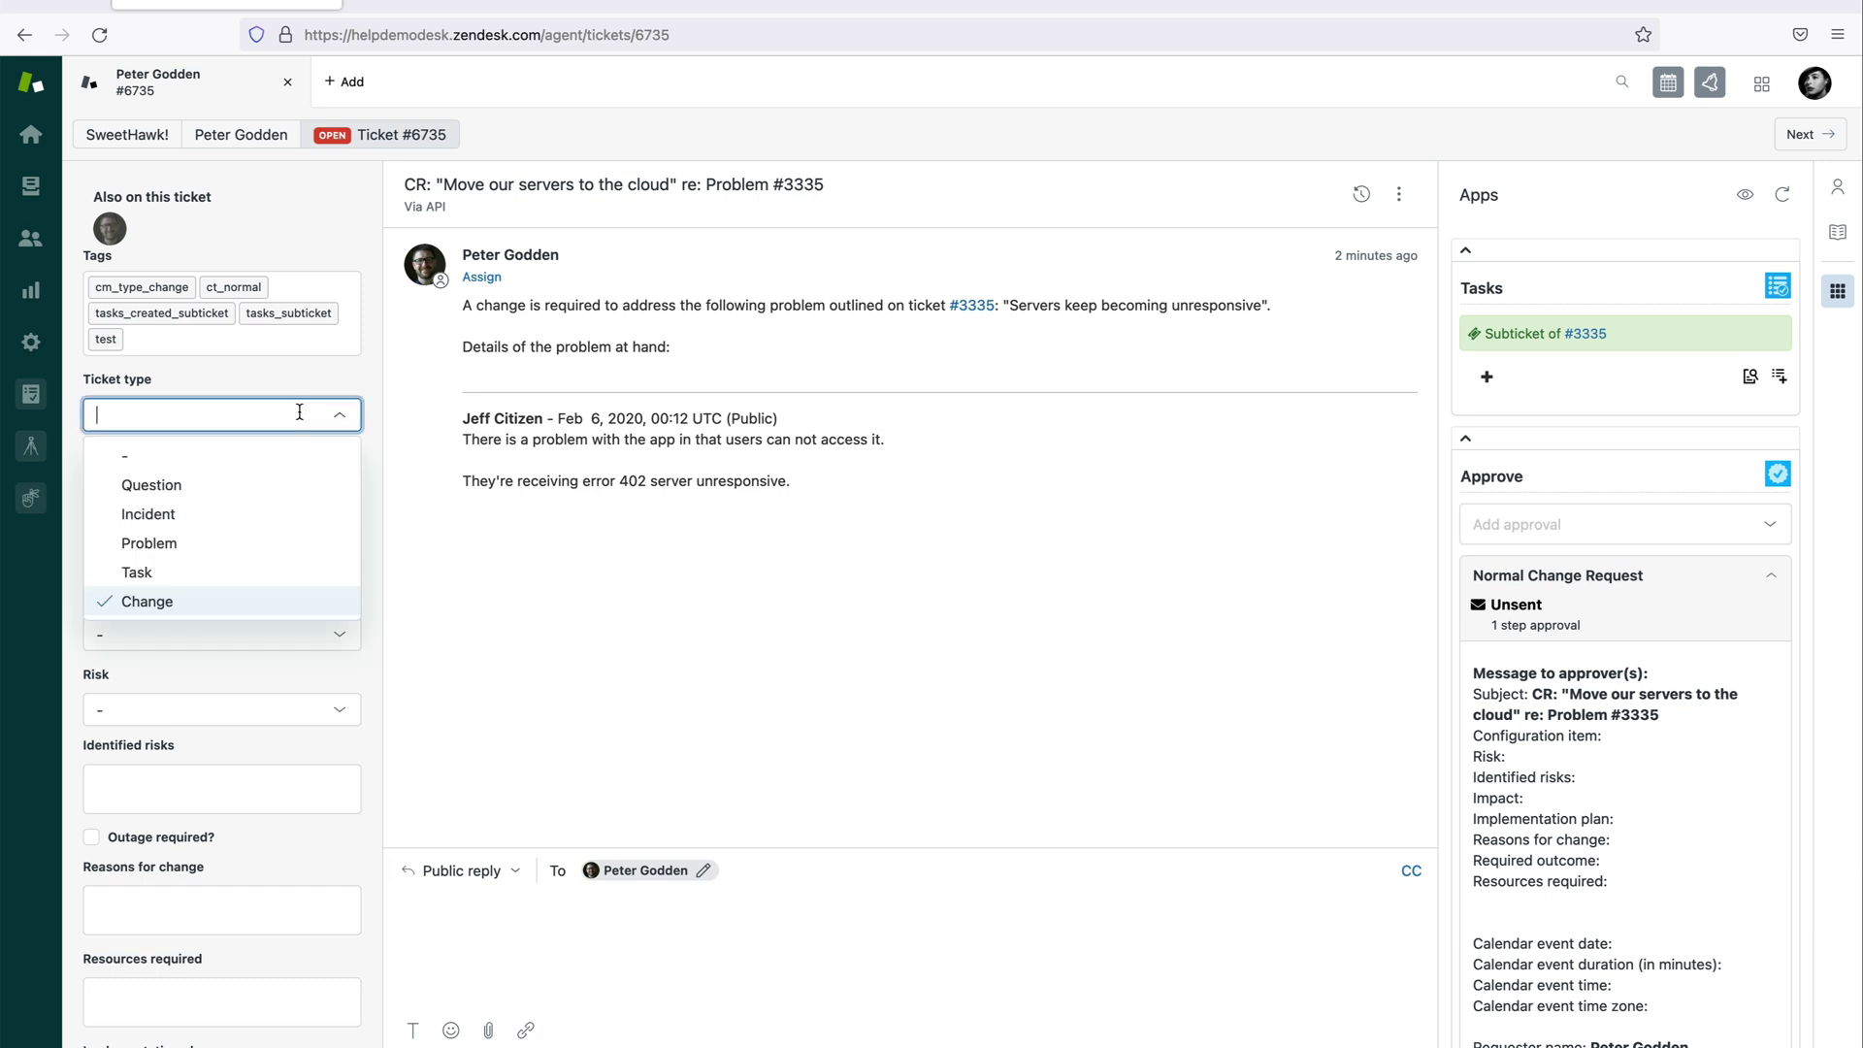
{"action": "left_click", "coordinate": [238, 491]}
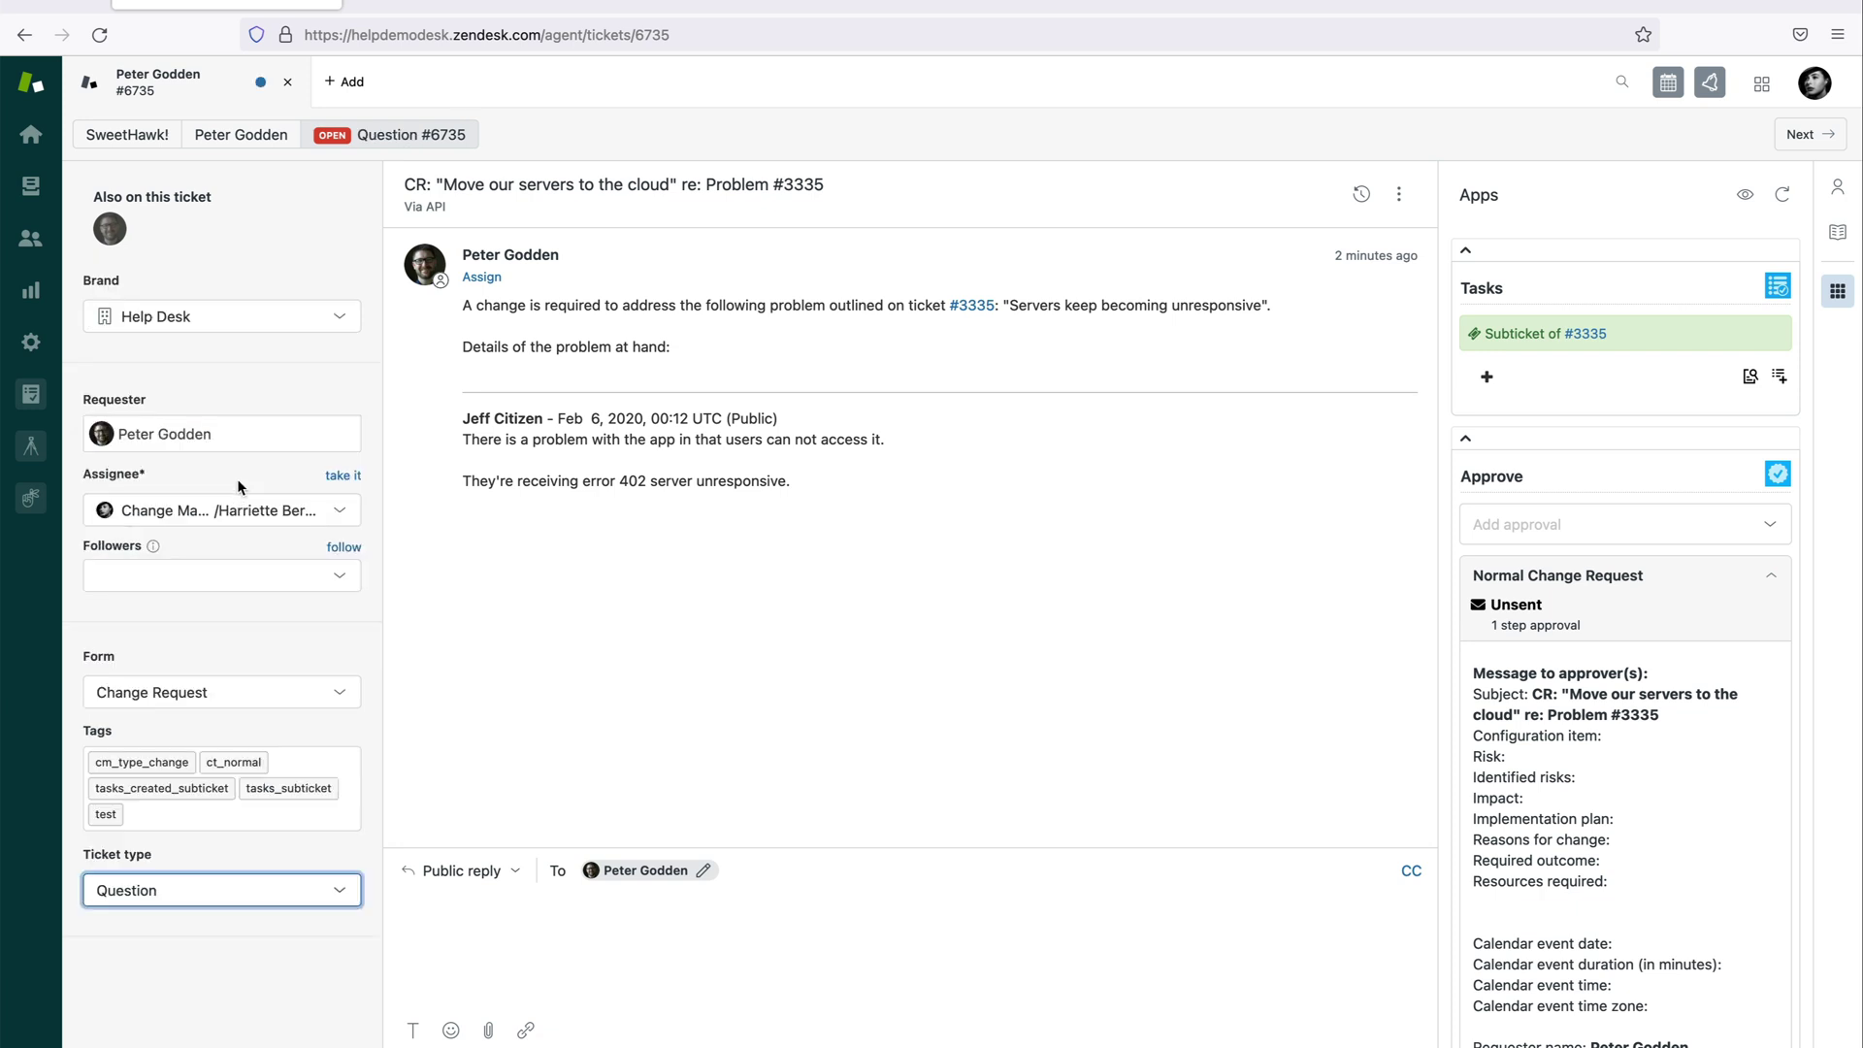
{"action": "left_click", "coordinate": [274, 893]}
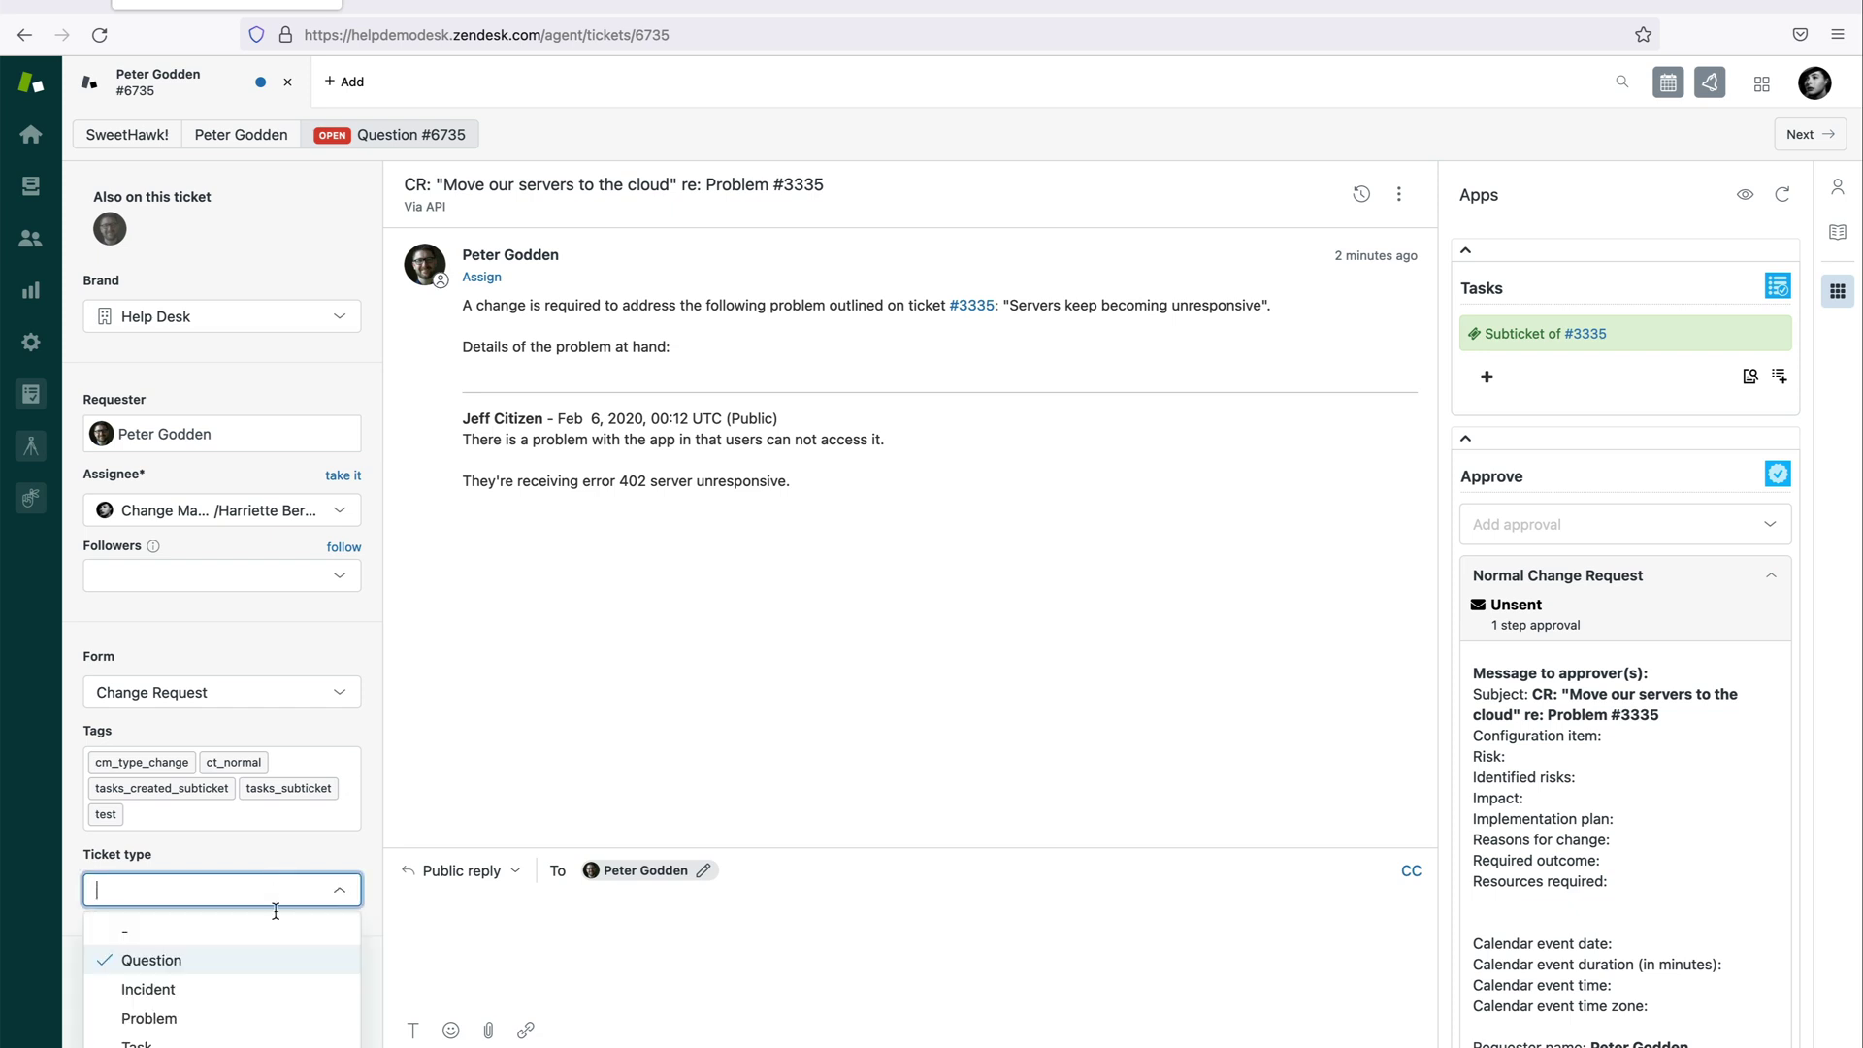
{"action": "left_click", "coordinate": [255, 1031]}
{"action": "left_click", "coordinate": [255, 891]}
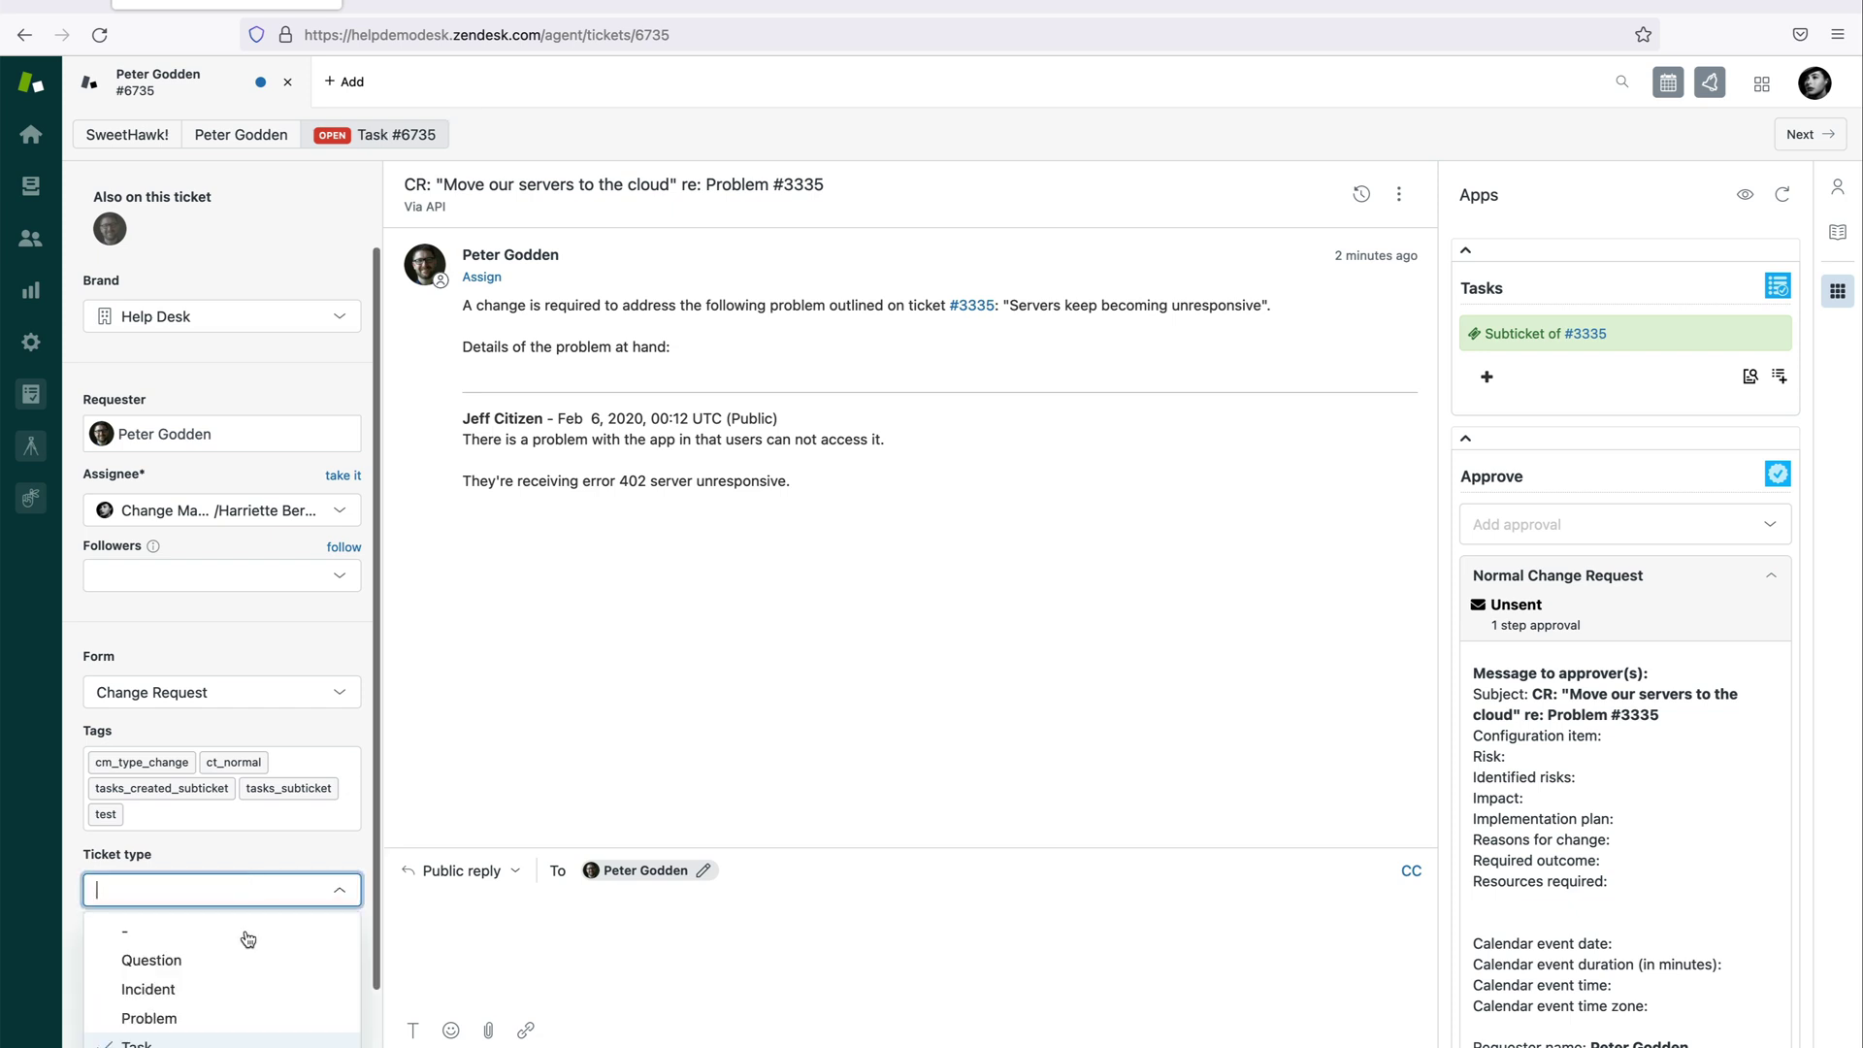
{"action": "left_click", "coordinate": [229, 963]}
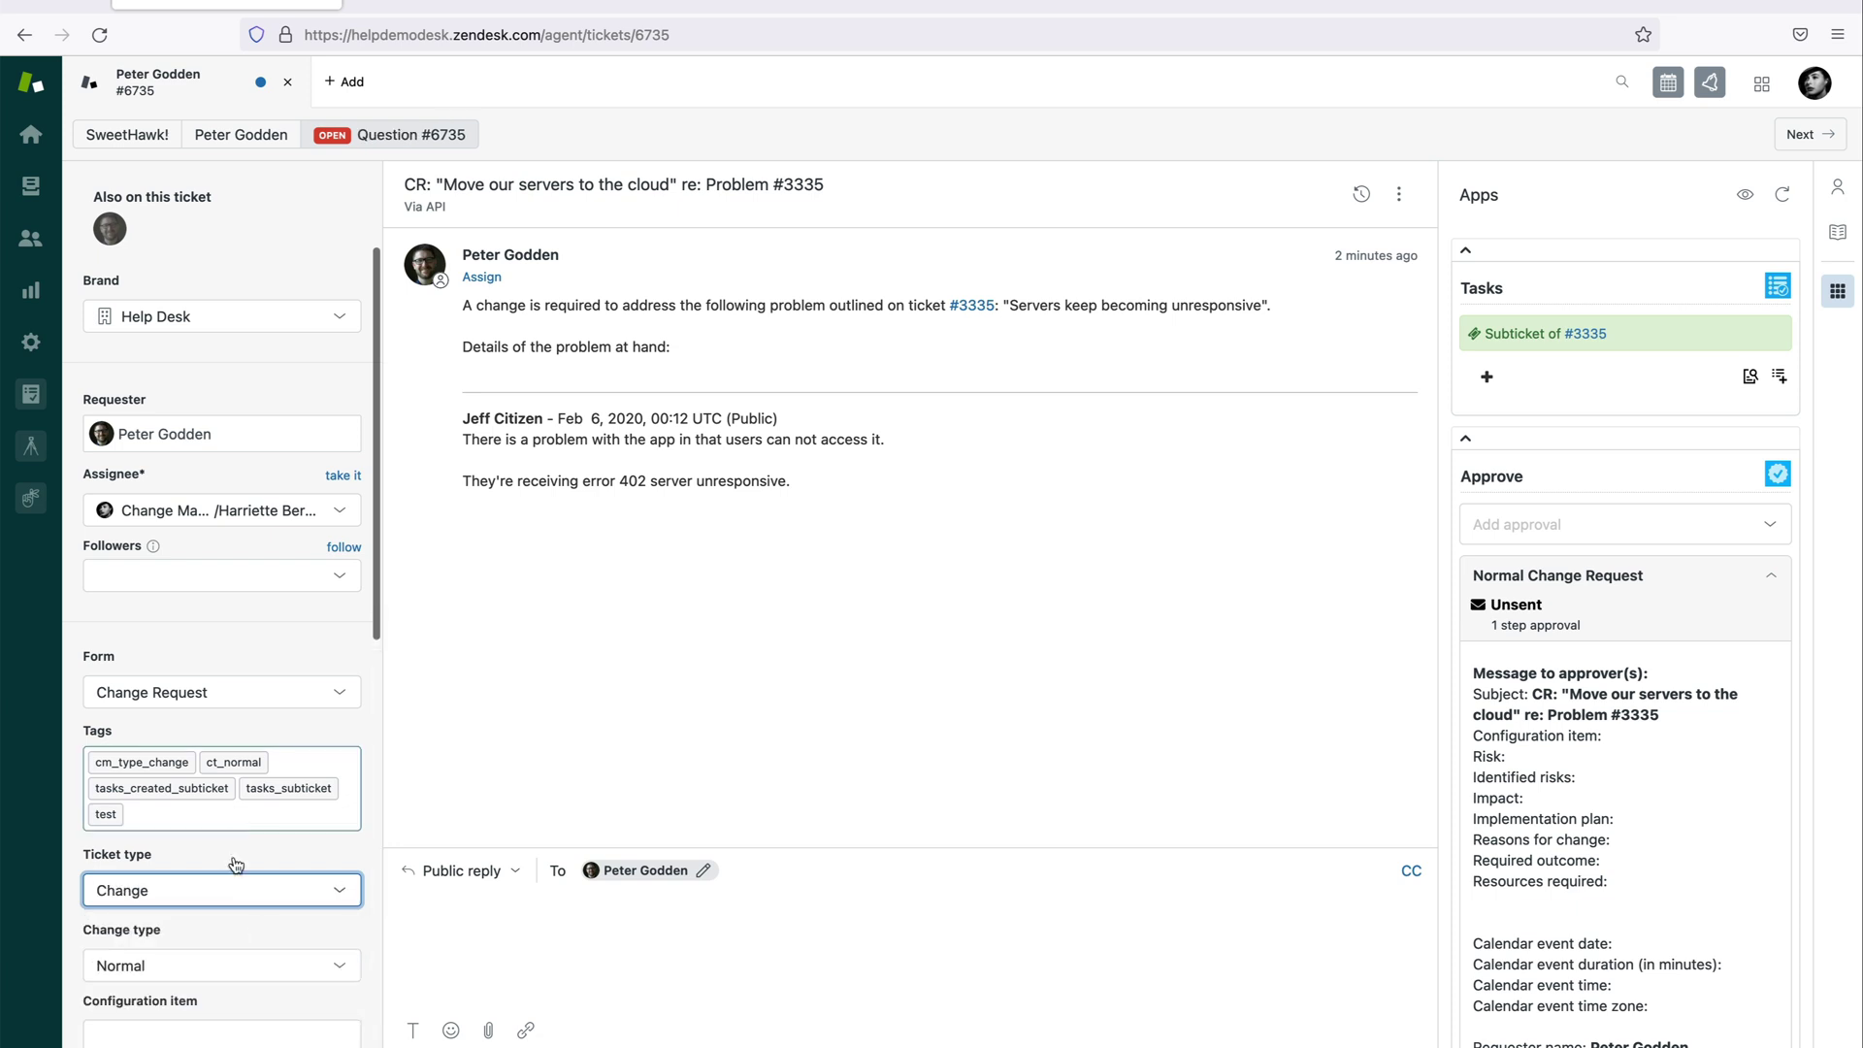
Step: Try the change type Standard: Replace Printer to compare its form fields, and return it to Normal
{"action": "scroll", "coordinate": [258, 917], "scroll_direction": "down", "scroll_amount": 5}
{"action": "scroll", "coordinate": [233, 971], "scroll_direction": "up", "scroll_amount": 2}
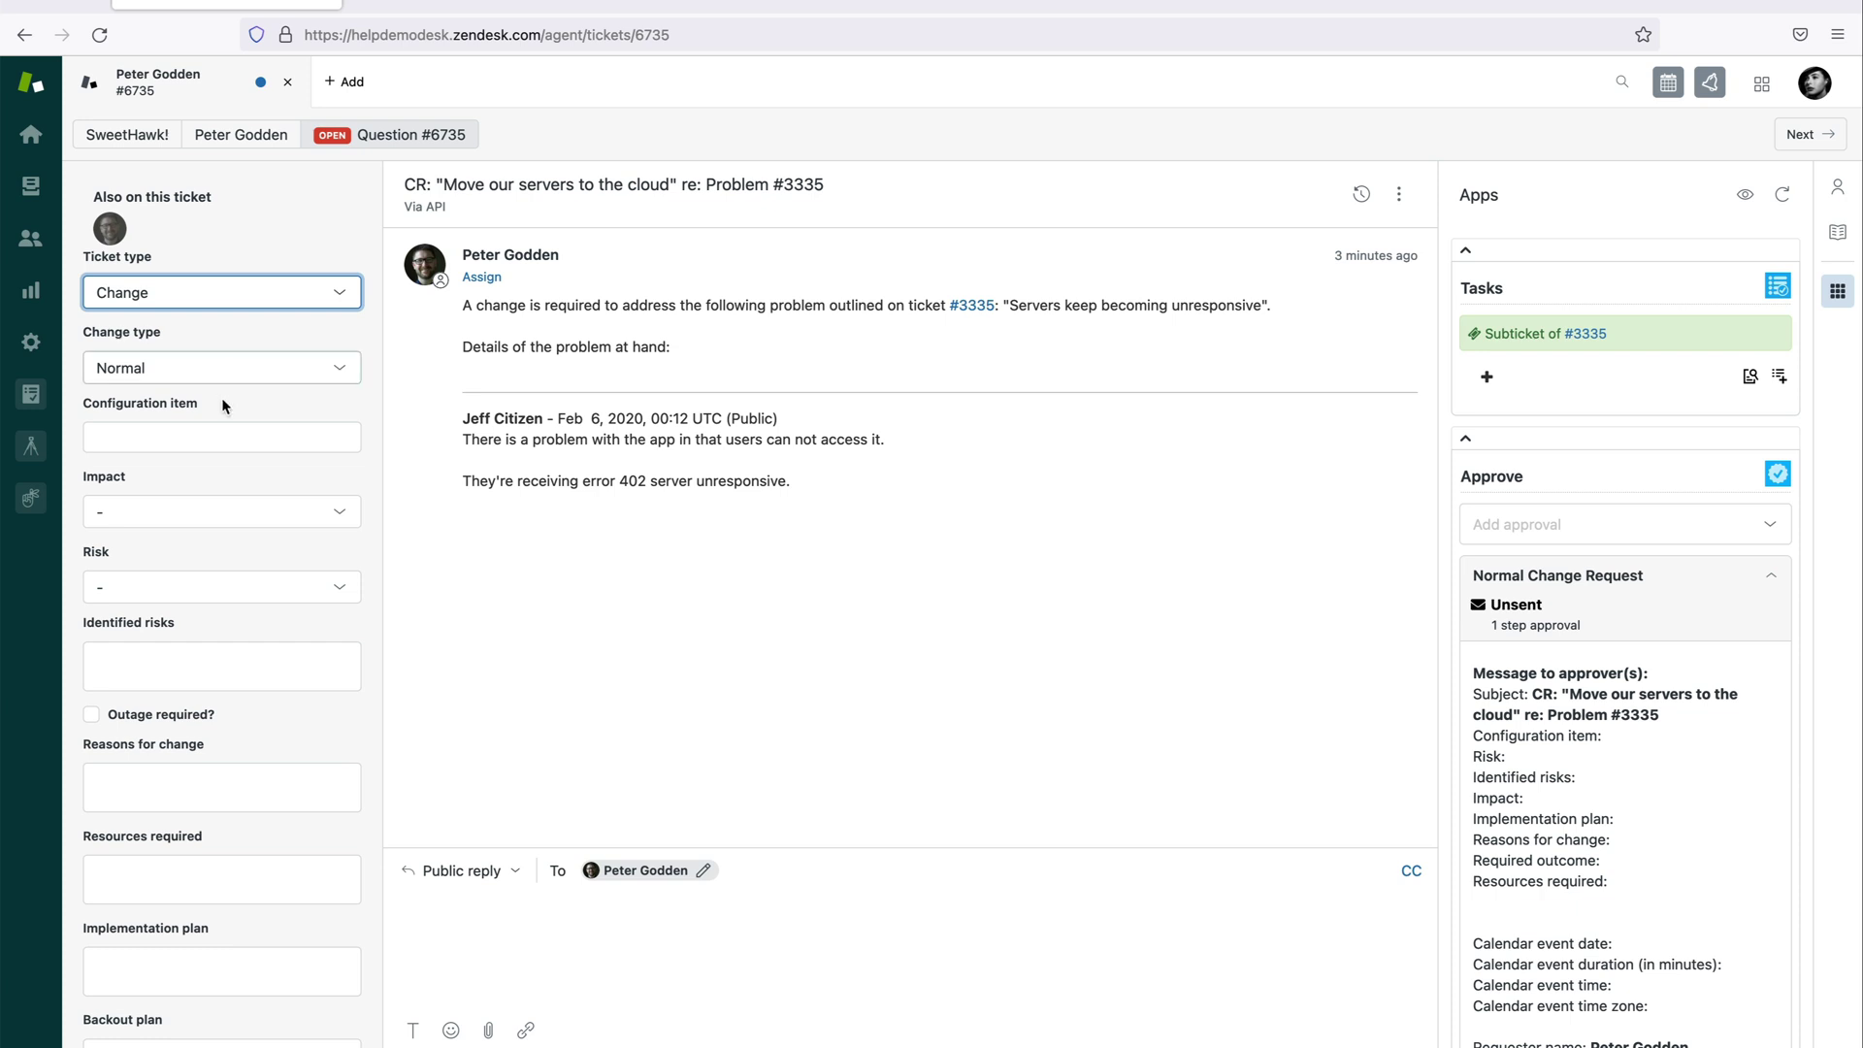
{"action": "left_click", "coordinate": [218, 369]}
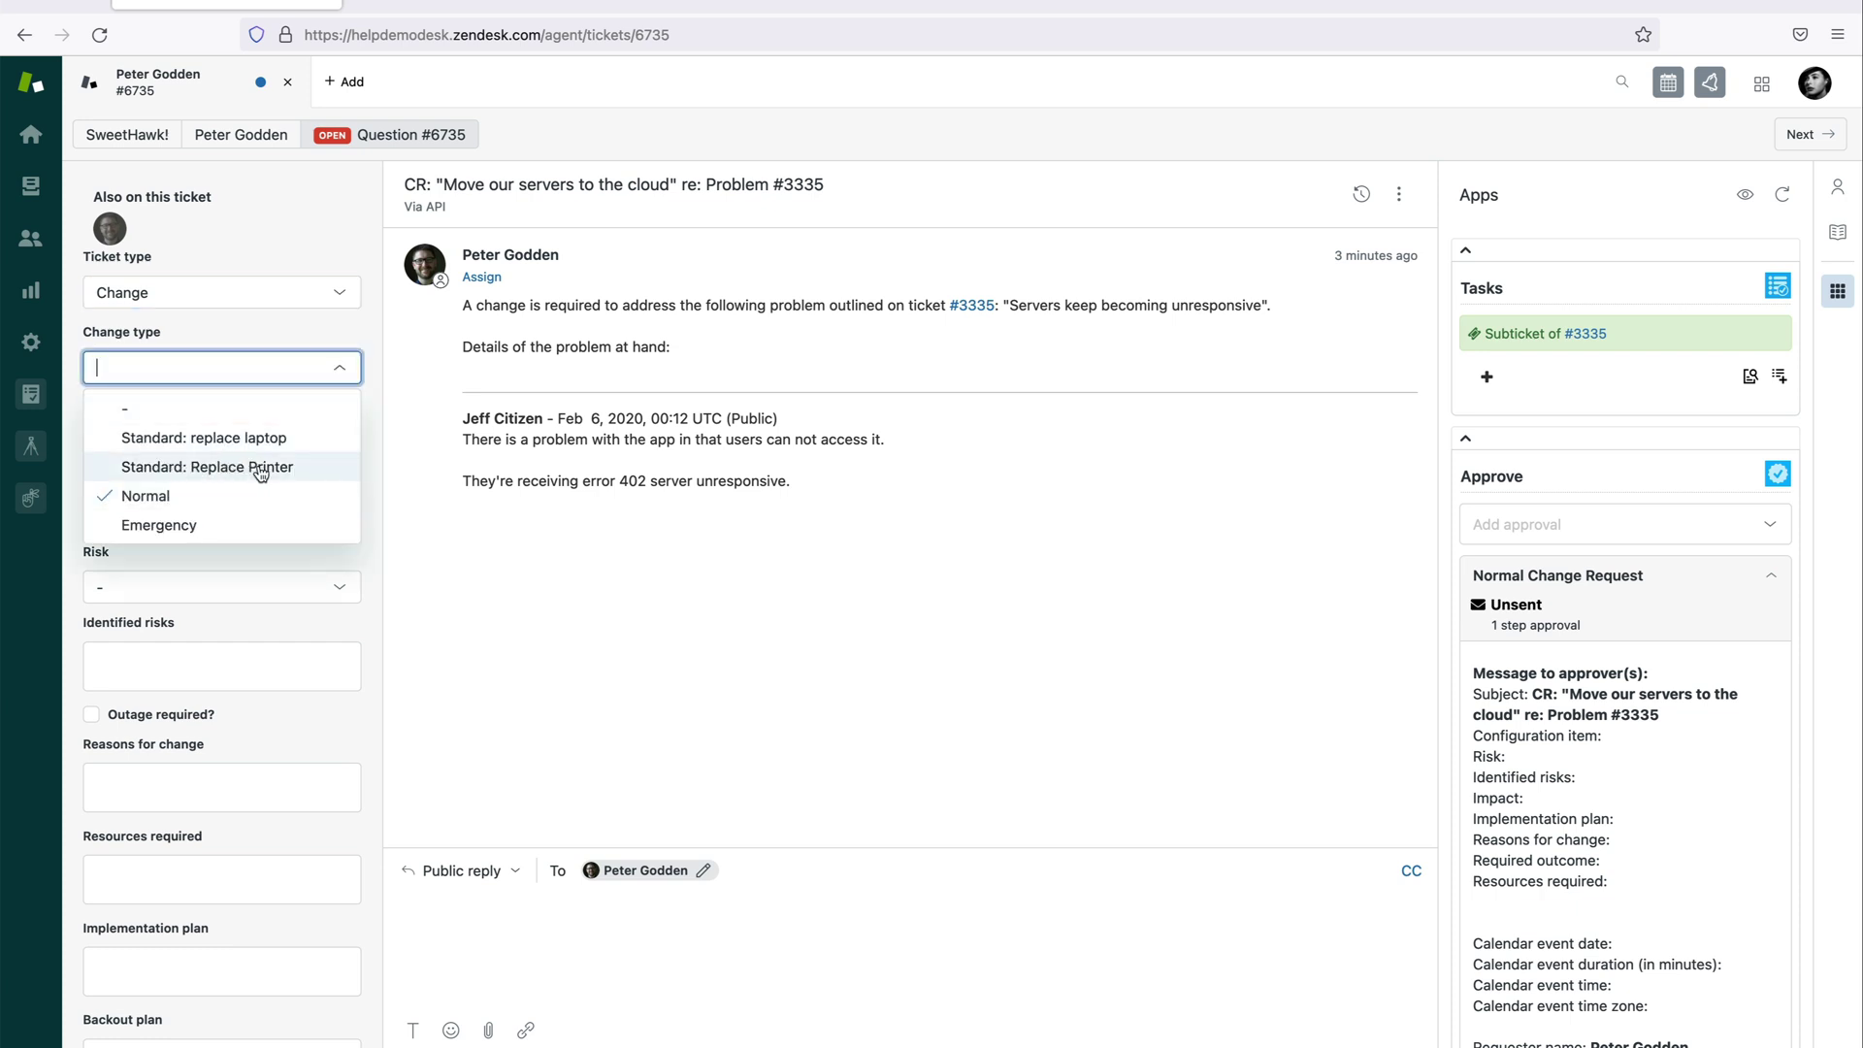
{"action": "left_click", "coordinate": [223, 469]}
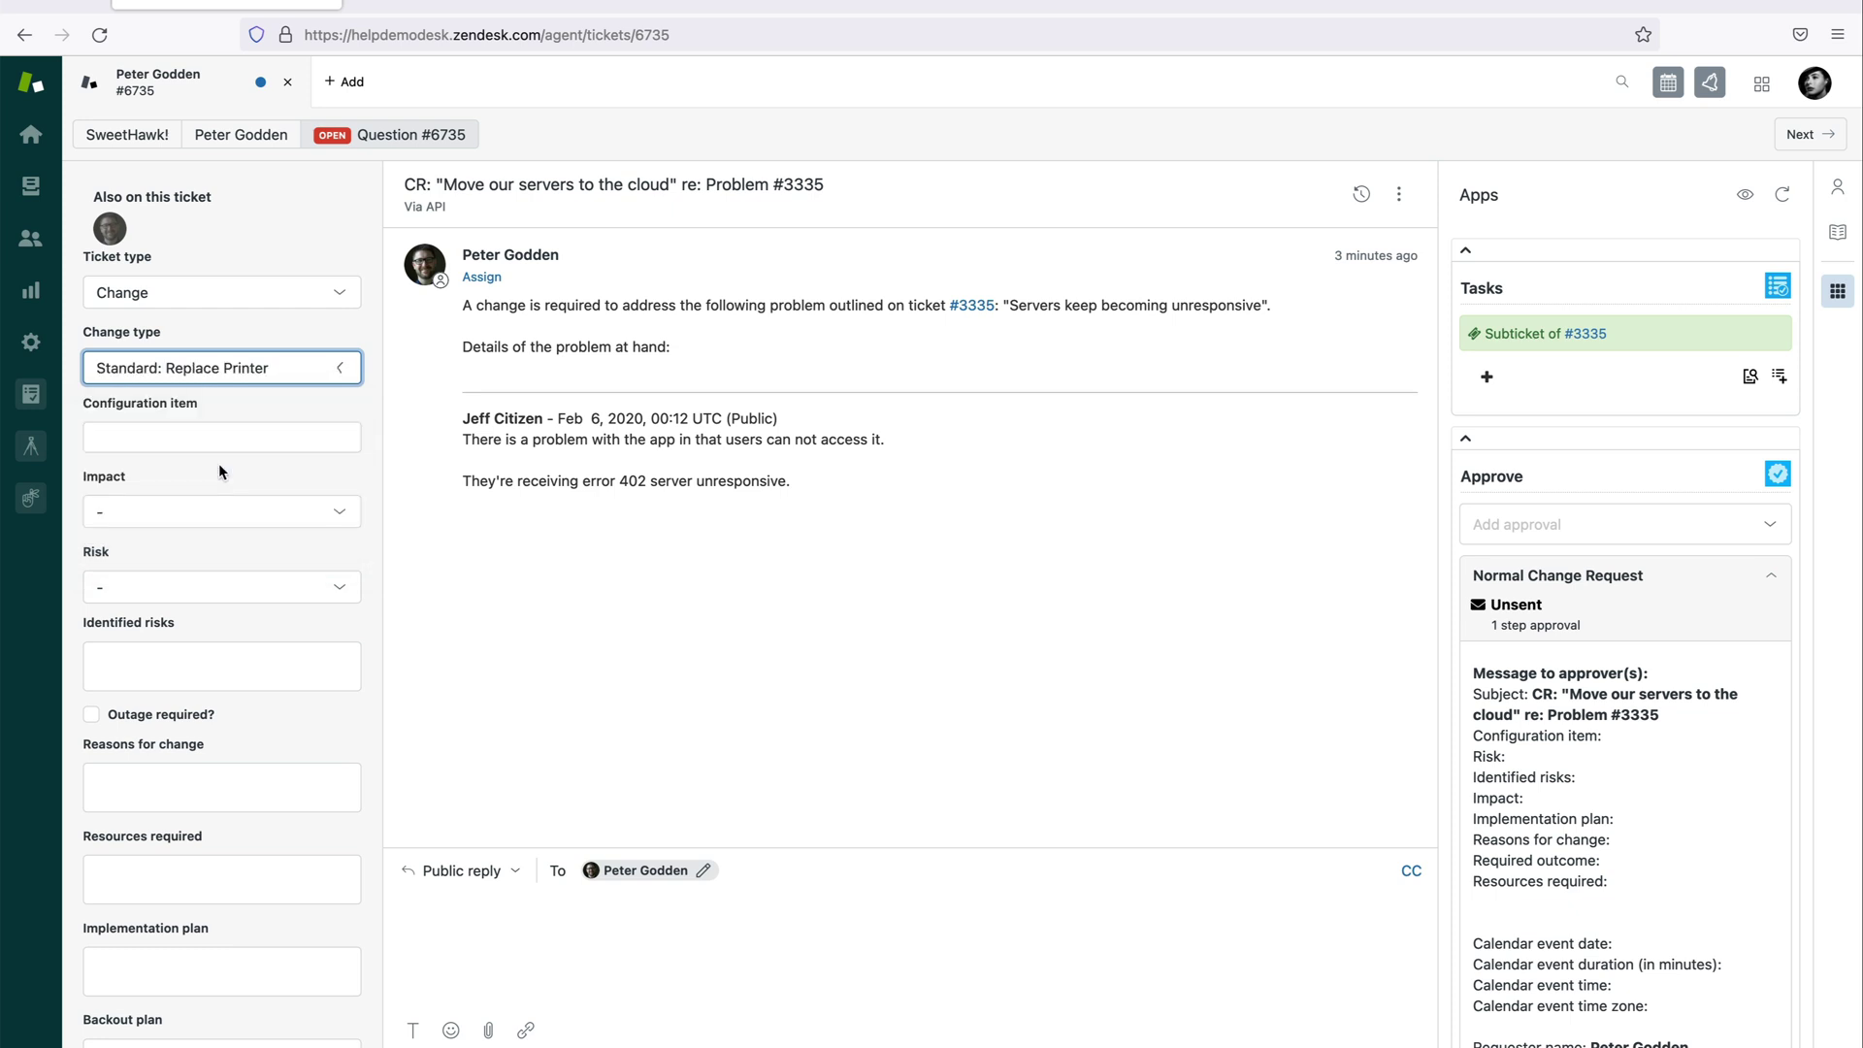
{"action": "left_click", "coordinate": [234, 897]}
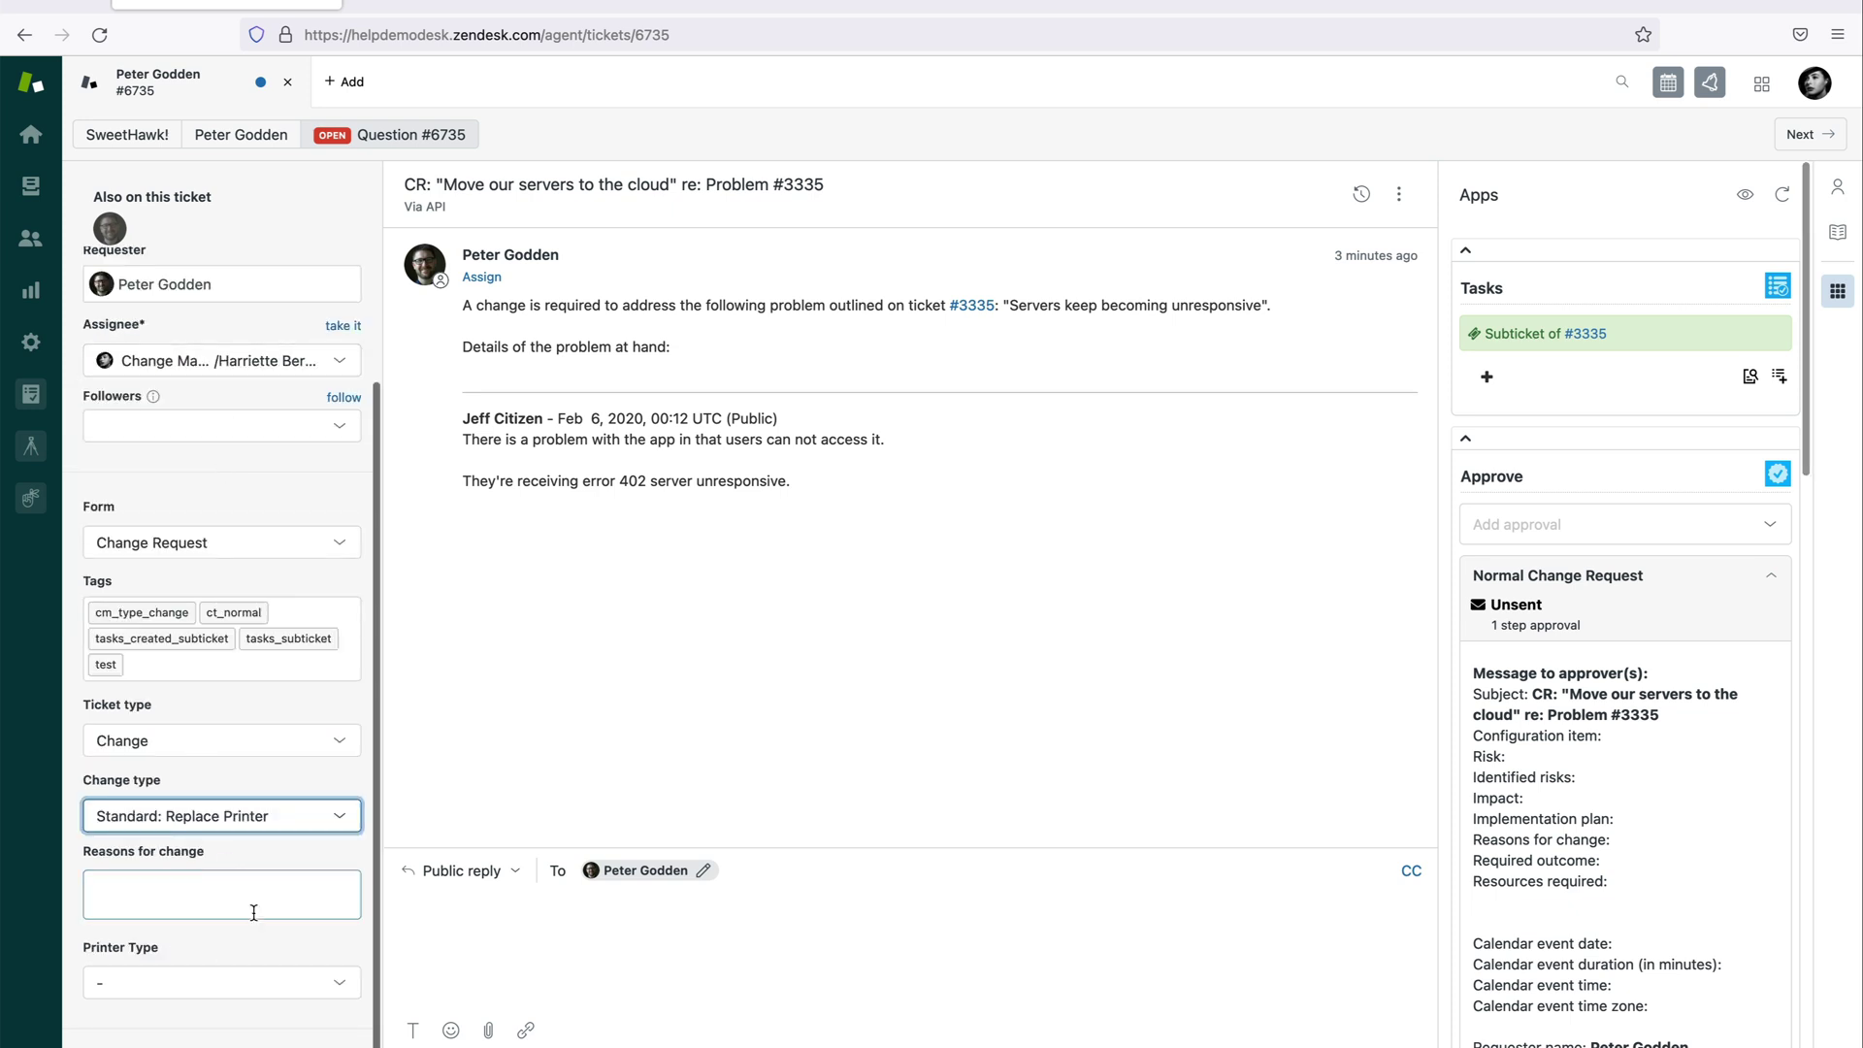
{"action": "left_click", "coordinate": [250, 816]}
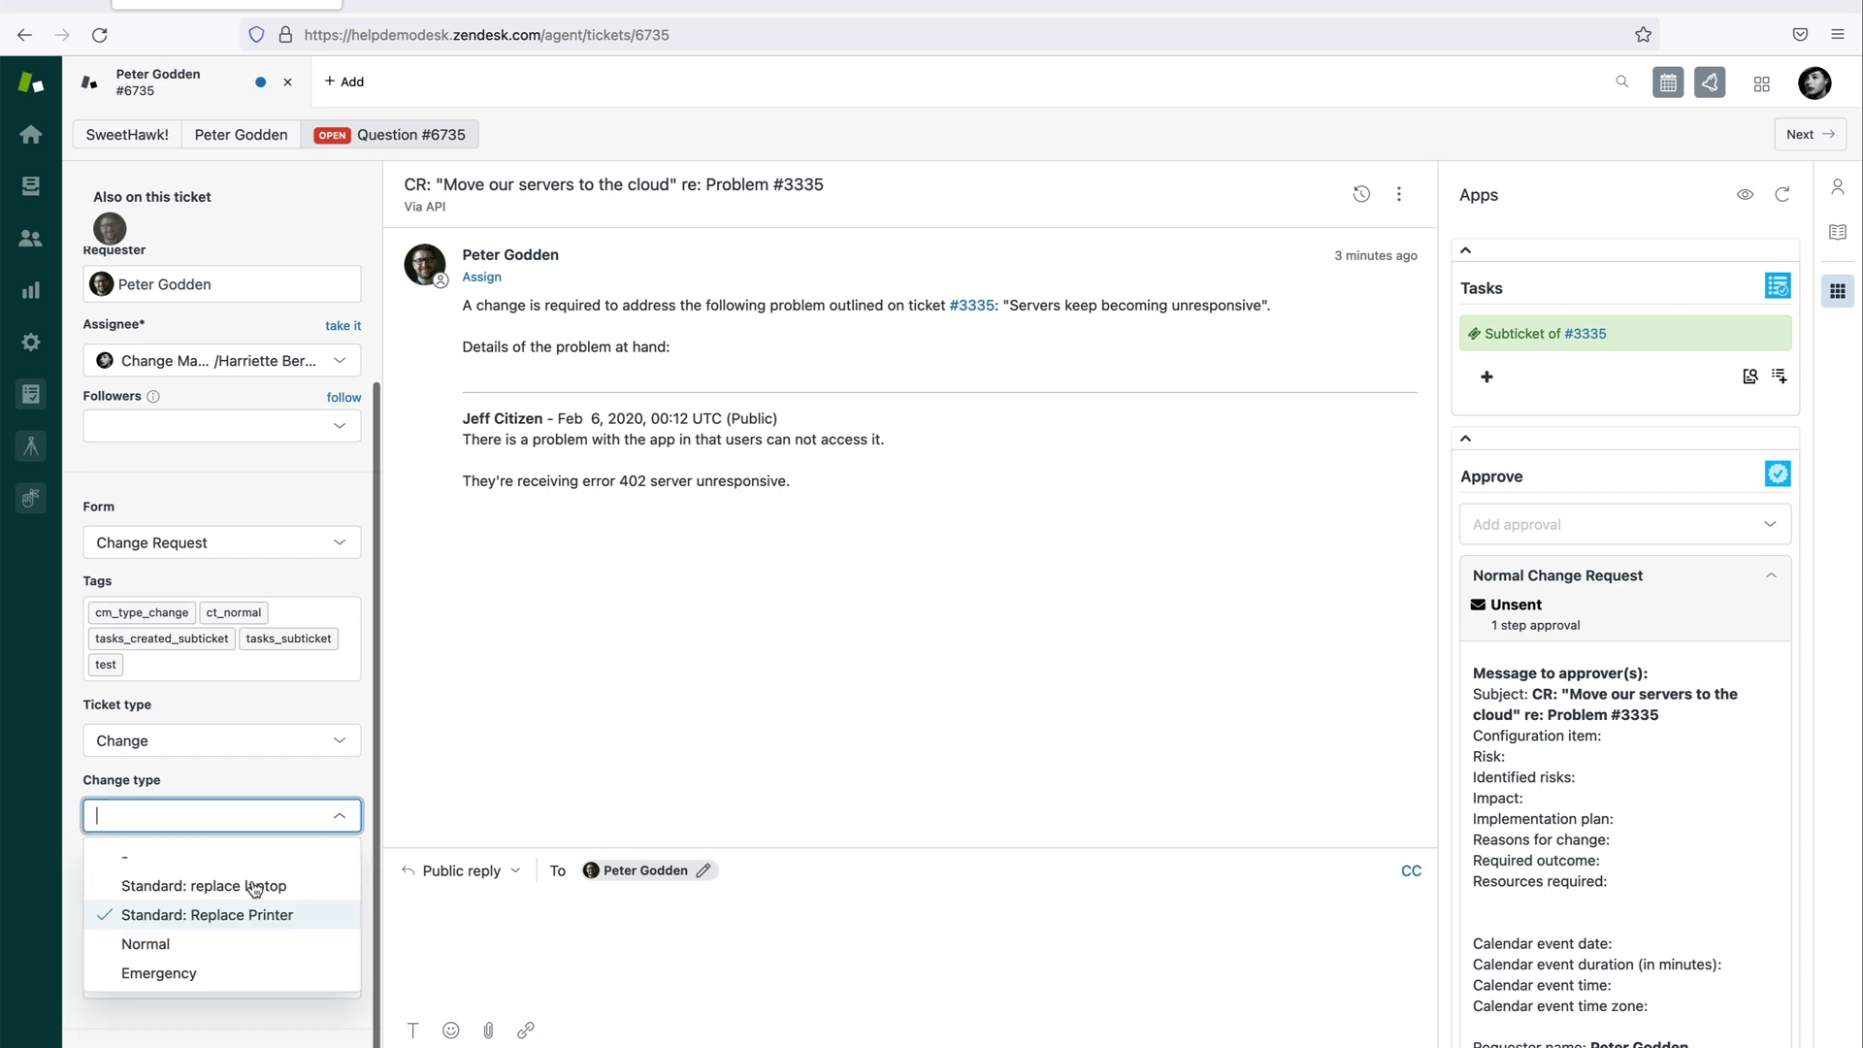
{"action": "left_click", "coordinate": [221, 941]}
Step: Review the Normal Change Request approval and highlight its message lines from Configuration item through Resources required
{"action": "scroll", "coordinate": [272, 788], "scroll_direction": "down", "scroll_amount": 5}
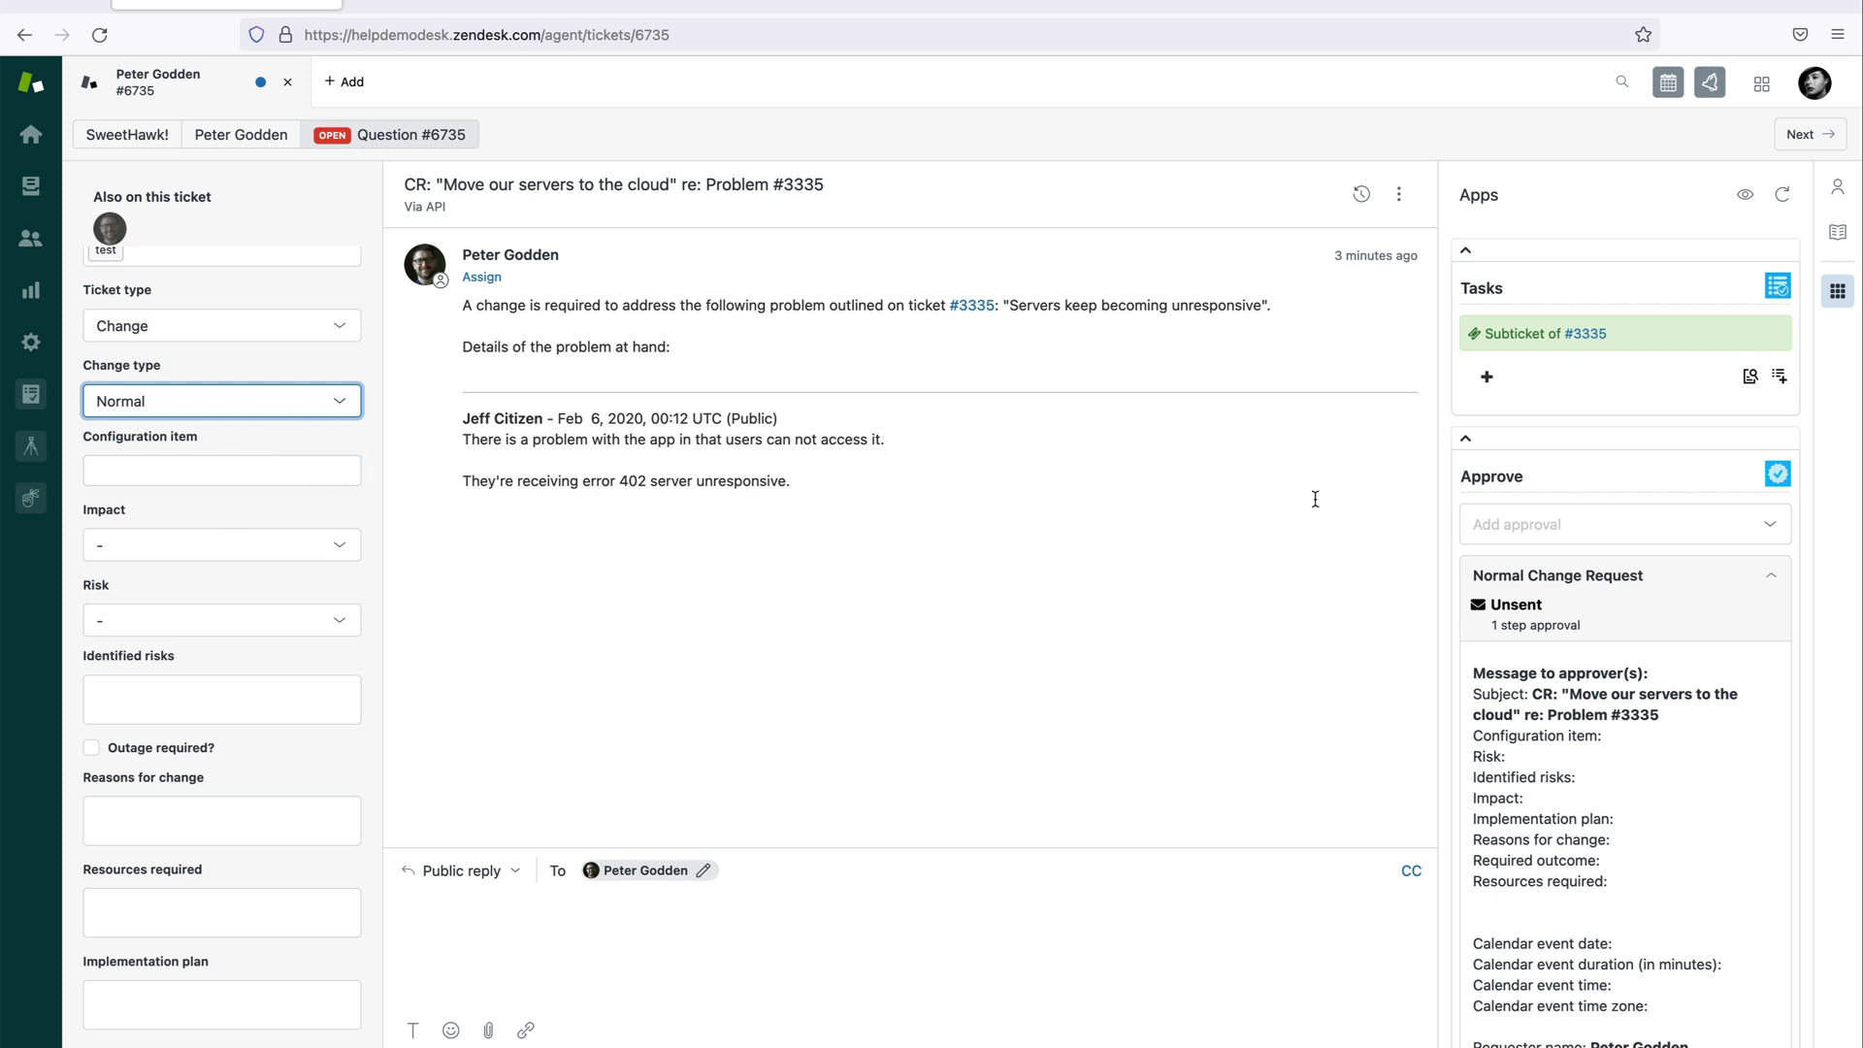
{"action": "scroll", "coordinate": [1684, 638], "scroll_direction": "down", "scroll_amount": 3}
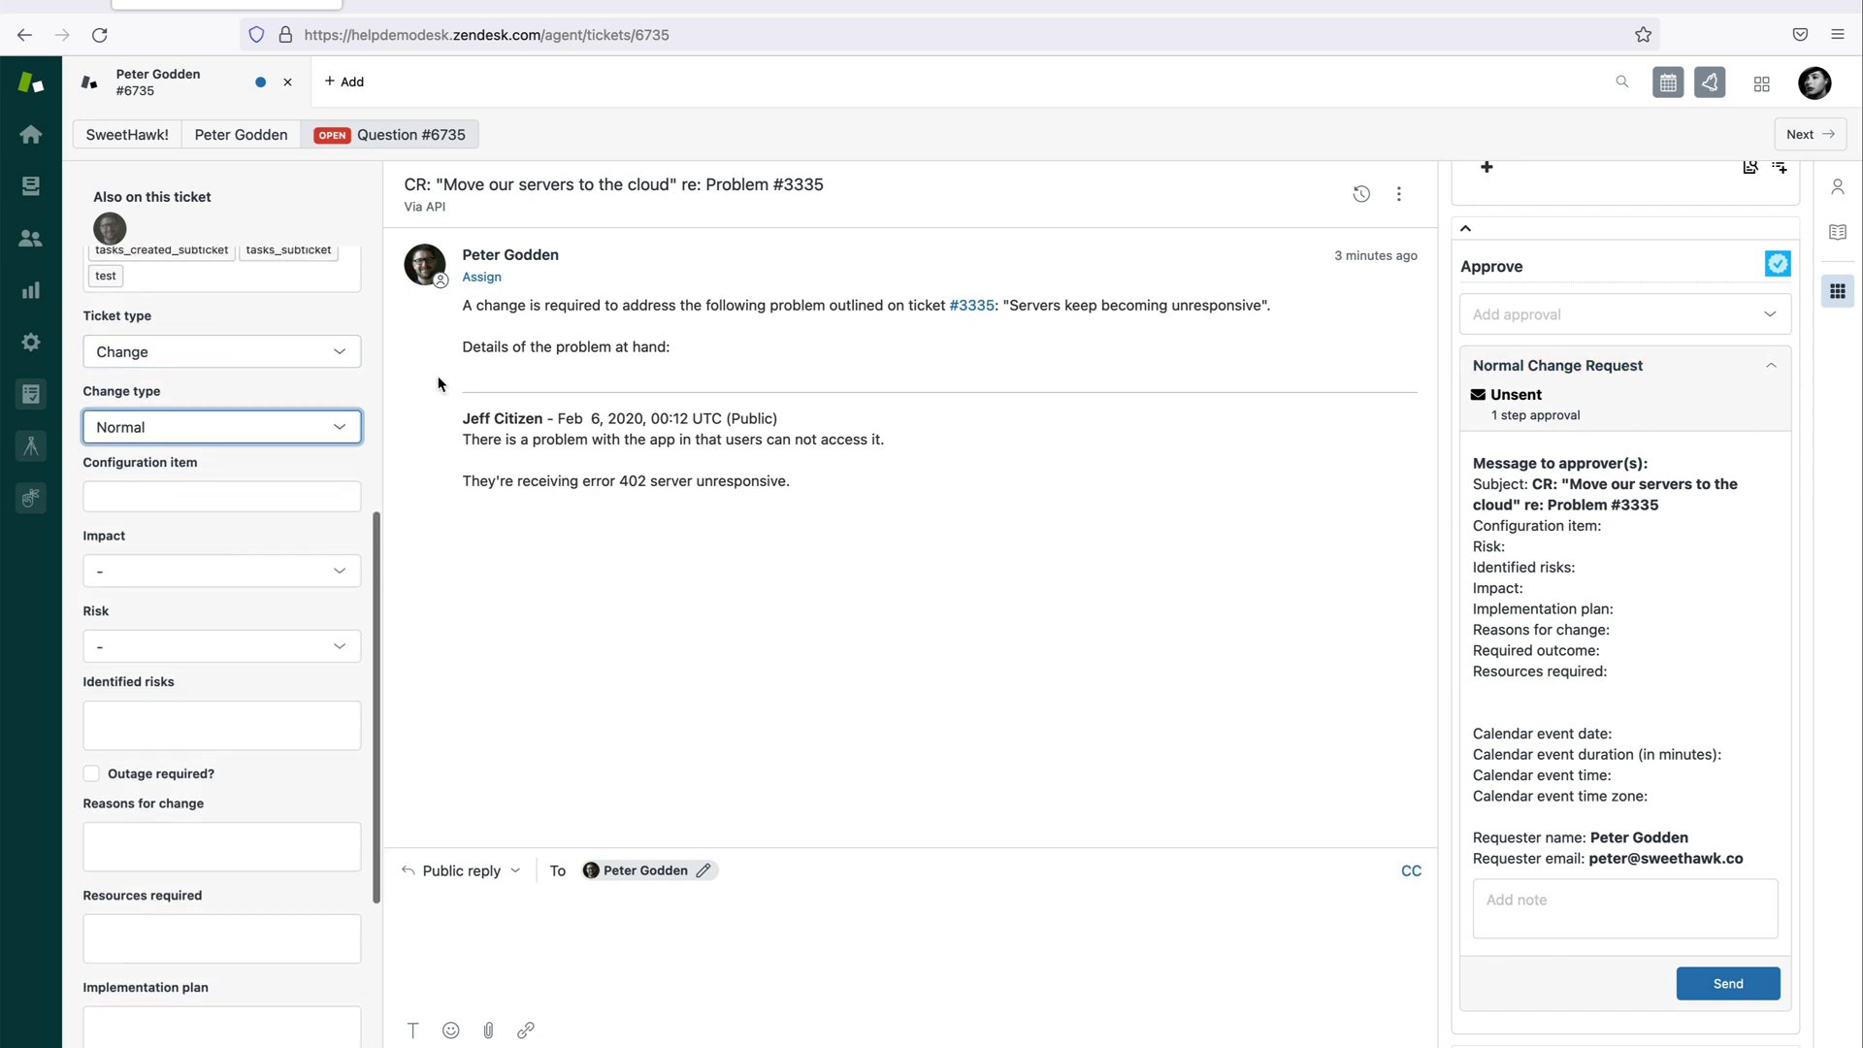
{"action": "scroll", "coordinate": [1750, 388], "scroll_direction": "up", "scroll_amount": 2}
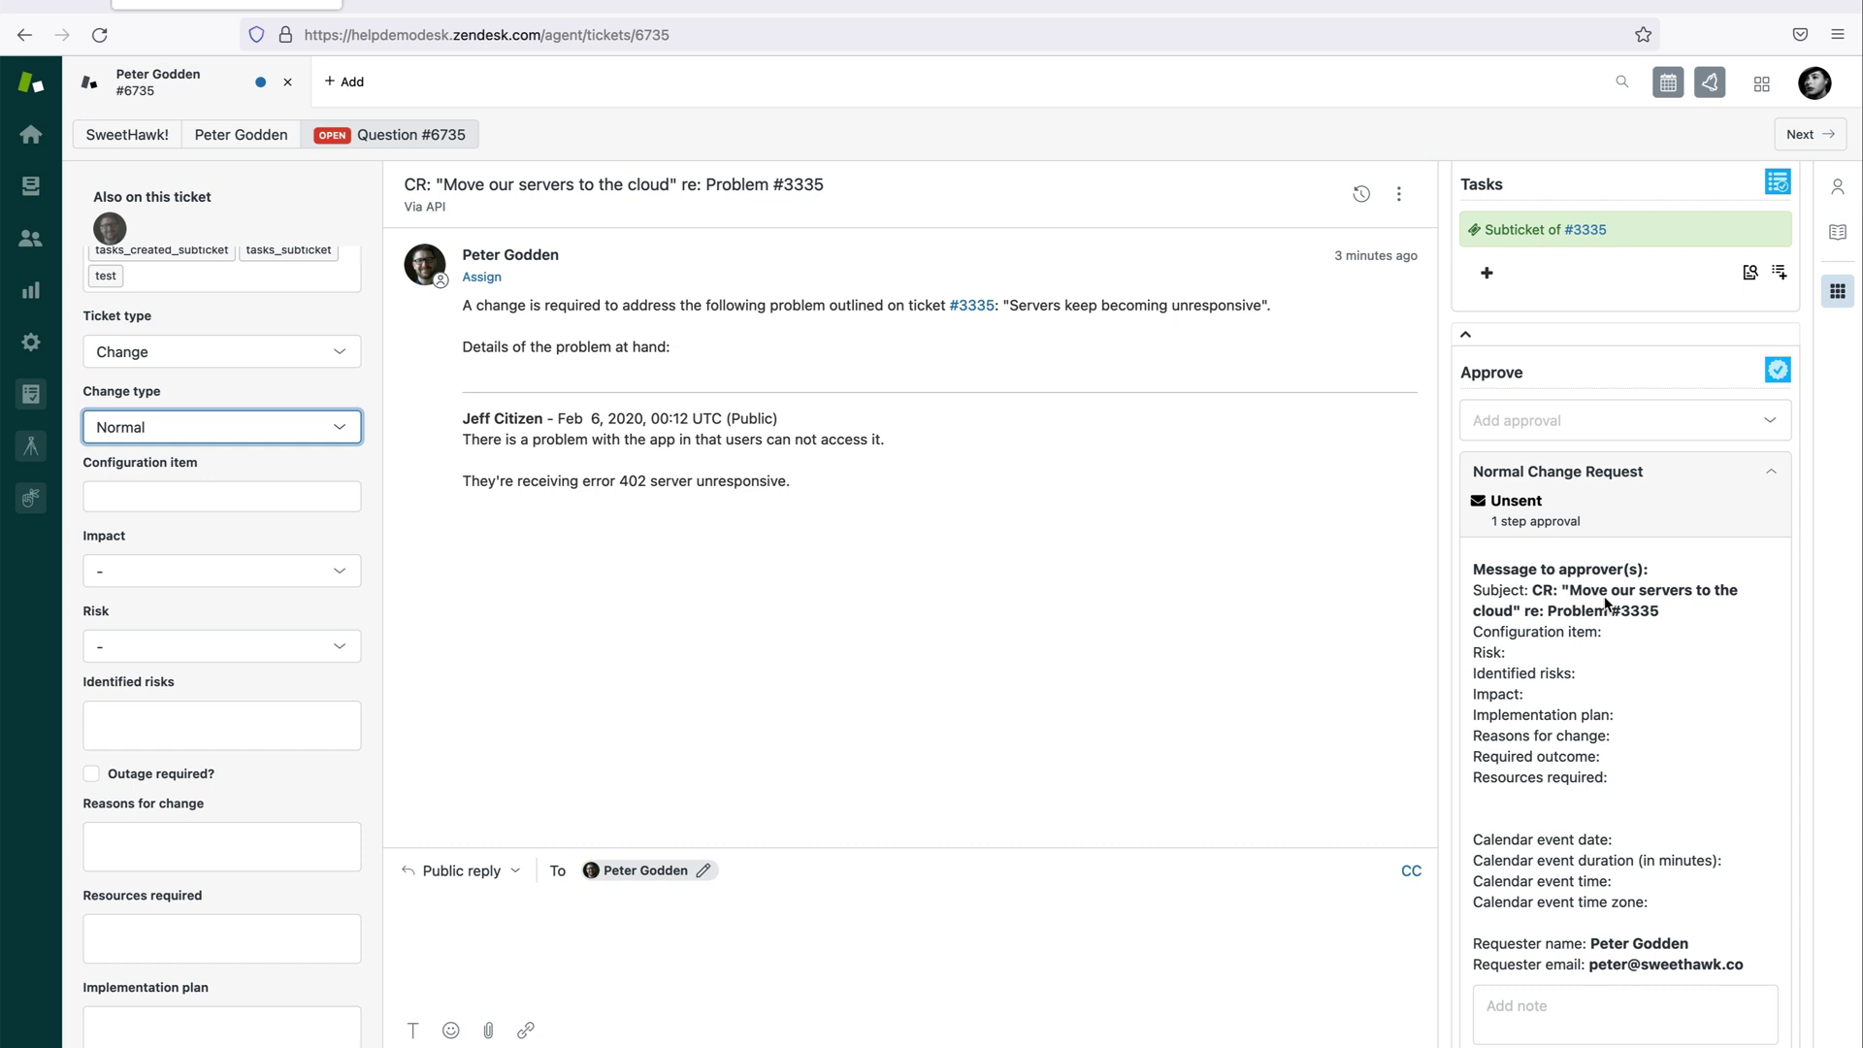
{"action": "scroll", "coordinate": [1629, 595], "scroll_direction": "down", "scroll_amount": 2}
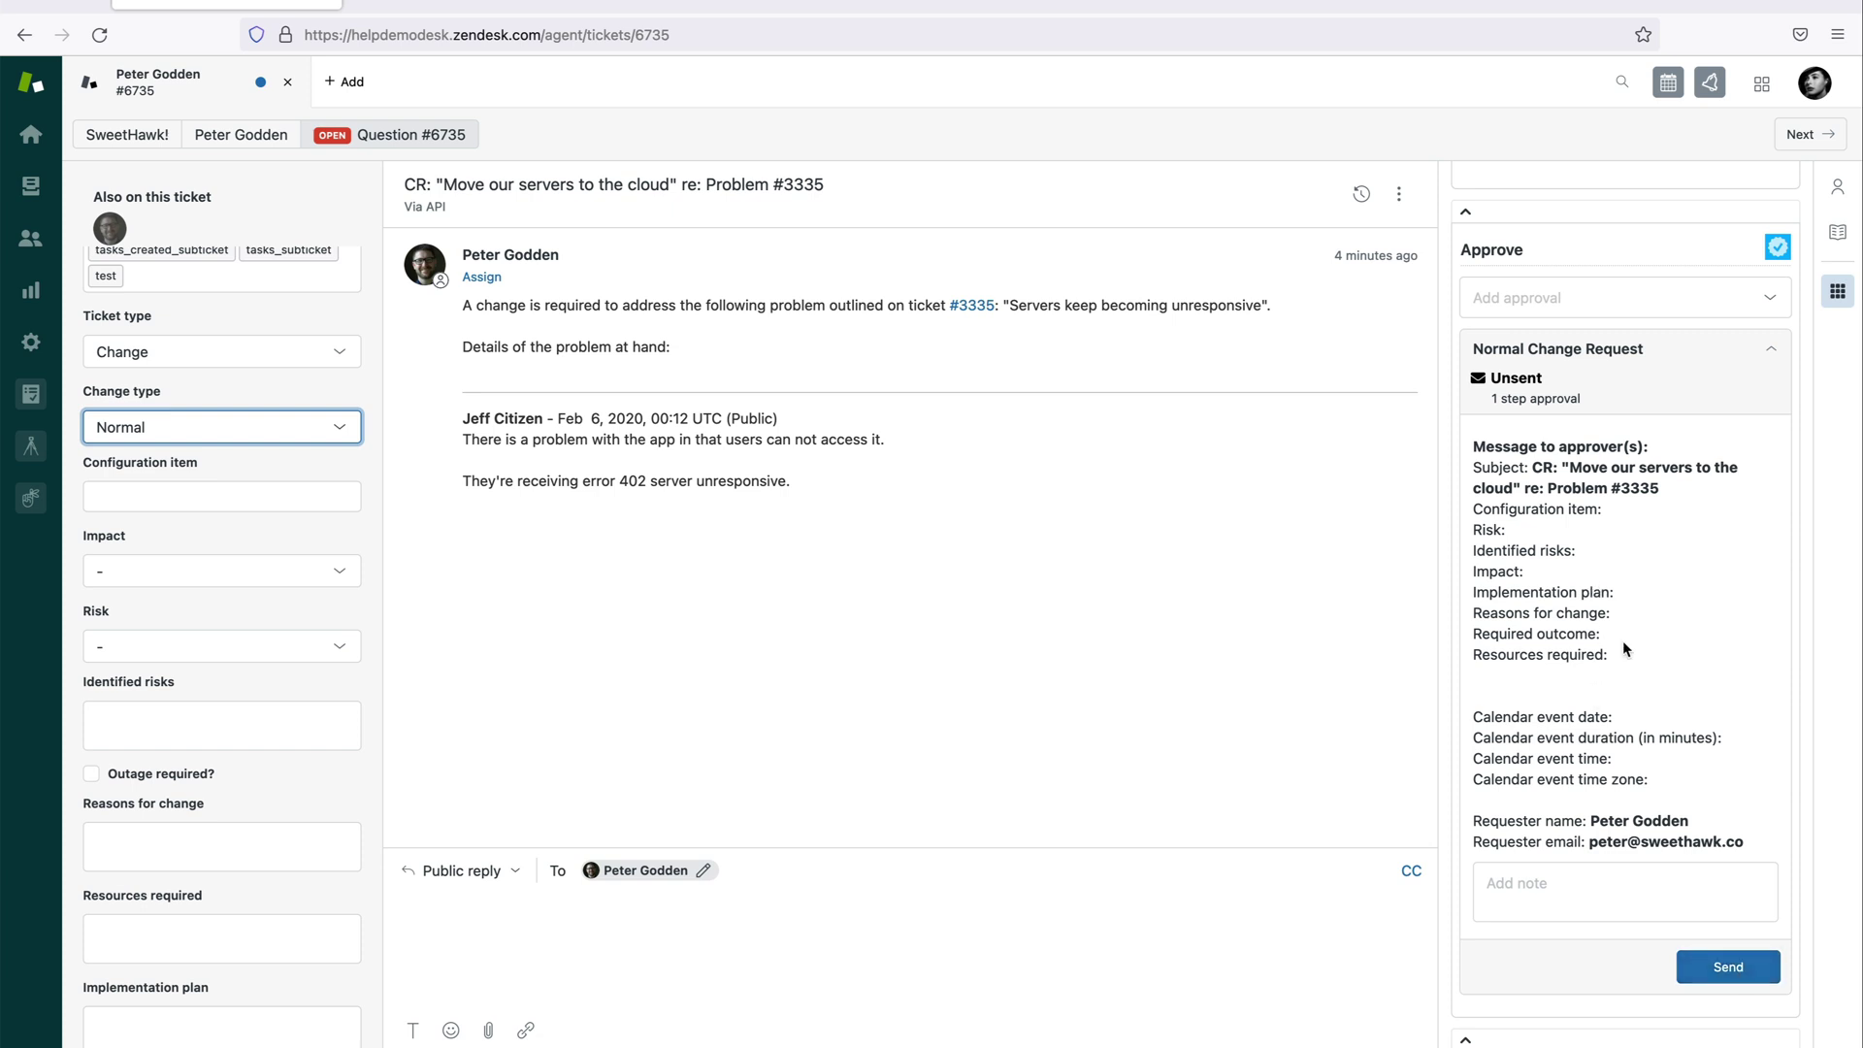
{"action": "left_click_drag", "start_coordinate": [1623, 648], "coordinate": [1474, 499]}
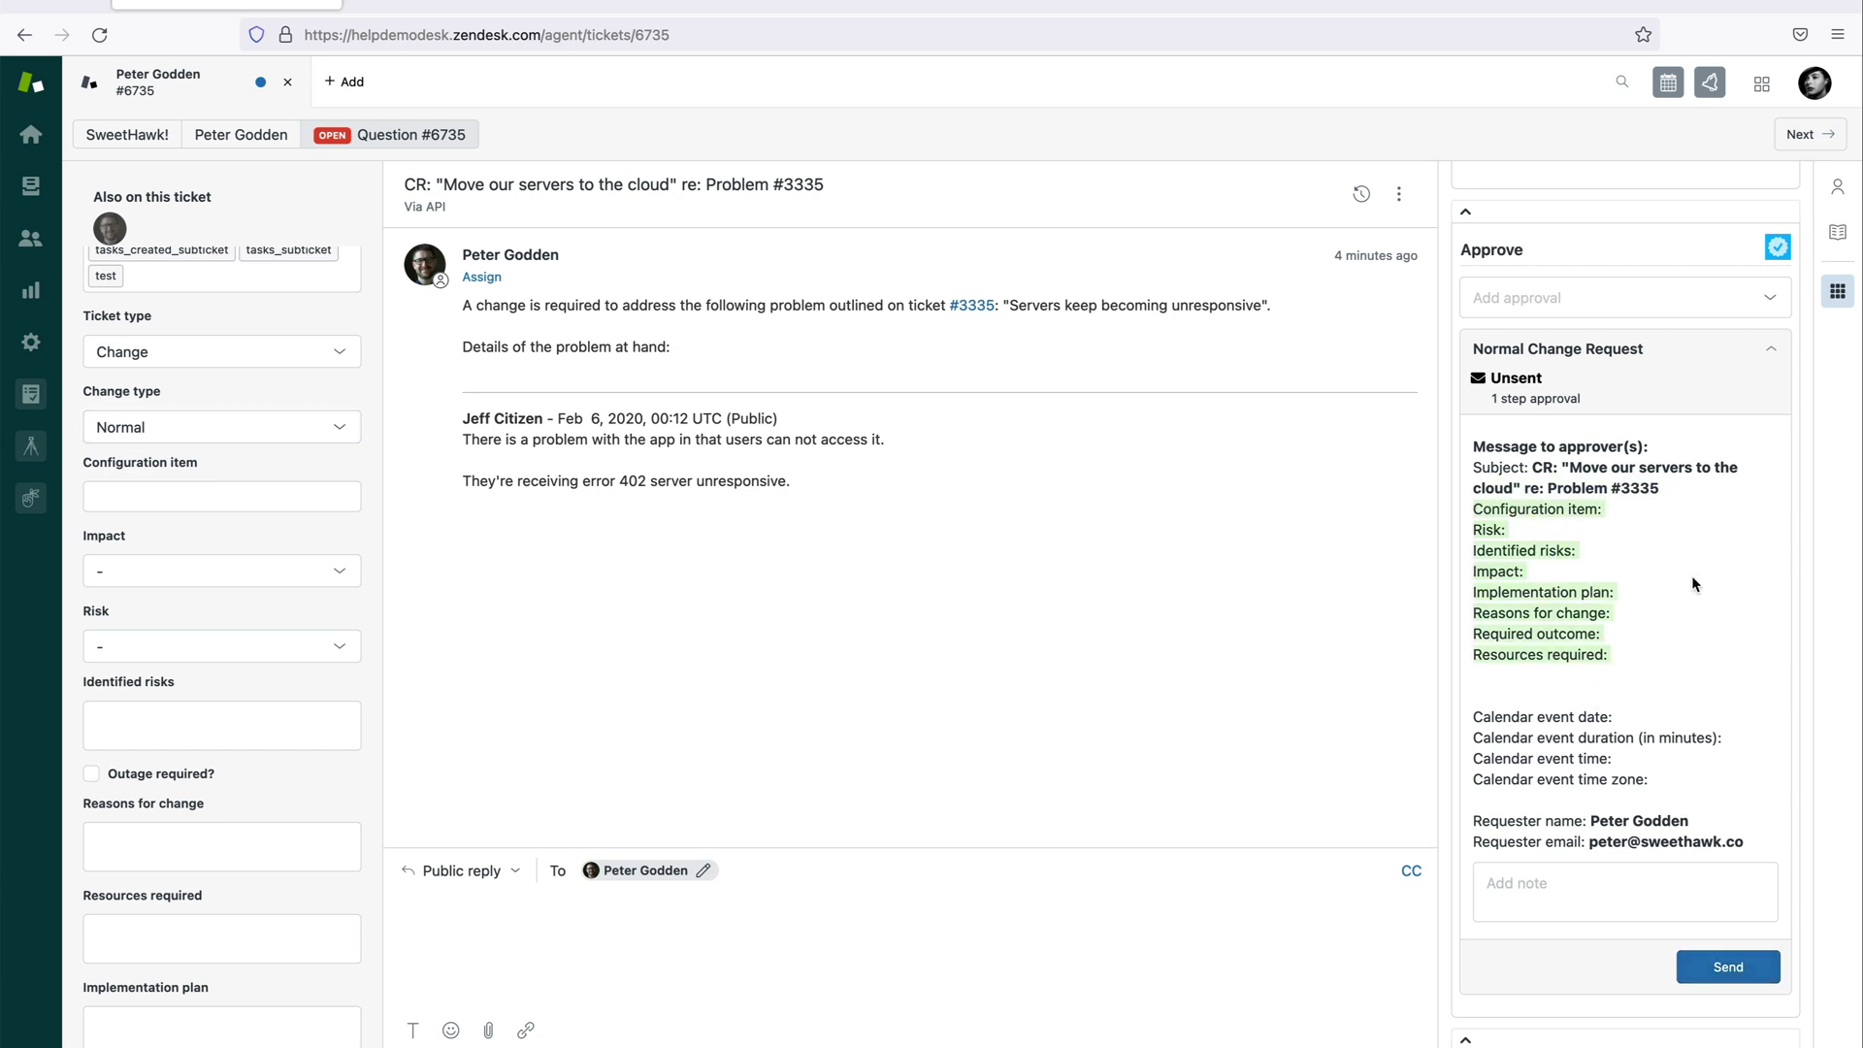
Step: Set the change request's configuration item to Servers, with impact High and risk High
{"action": "left_click", "coordinate": [202, 493]}
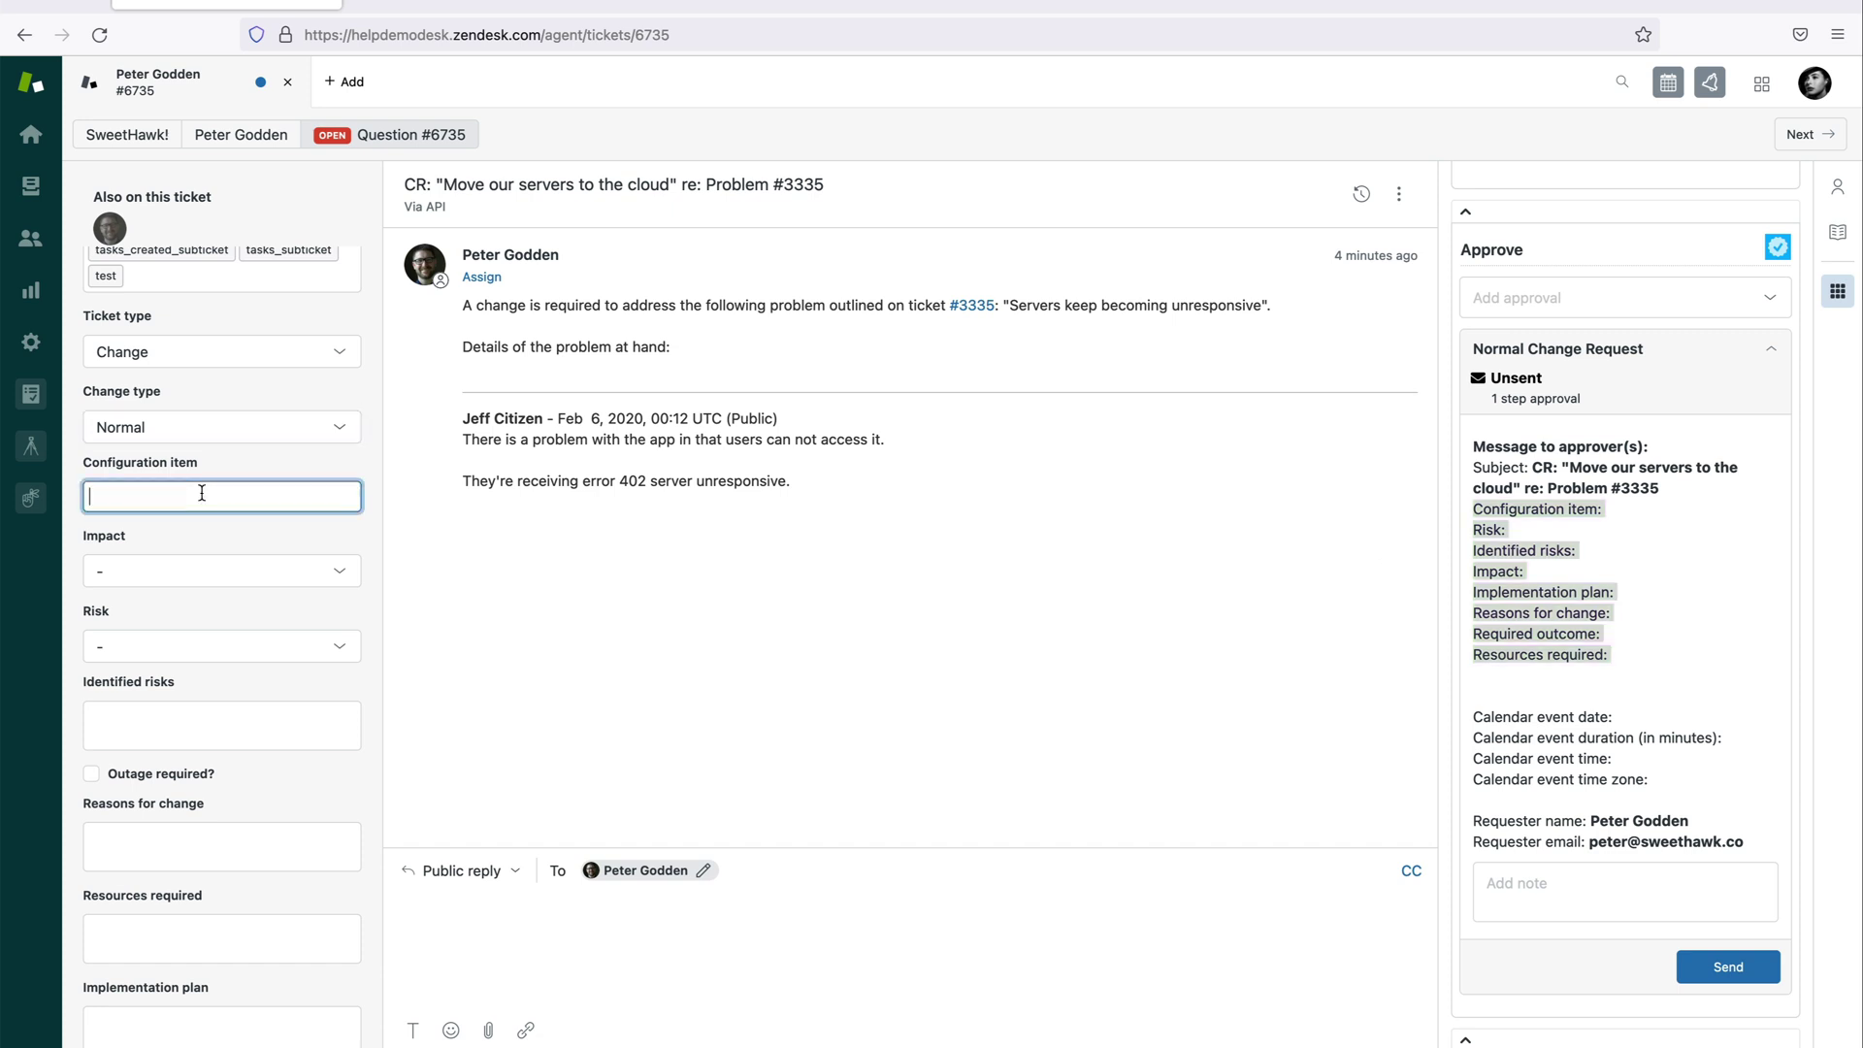
{"action": "type", "text": "Servers"}
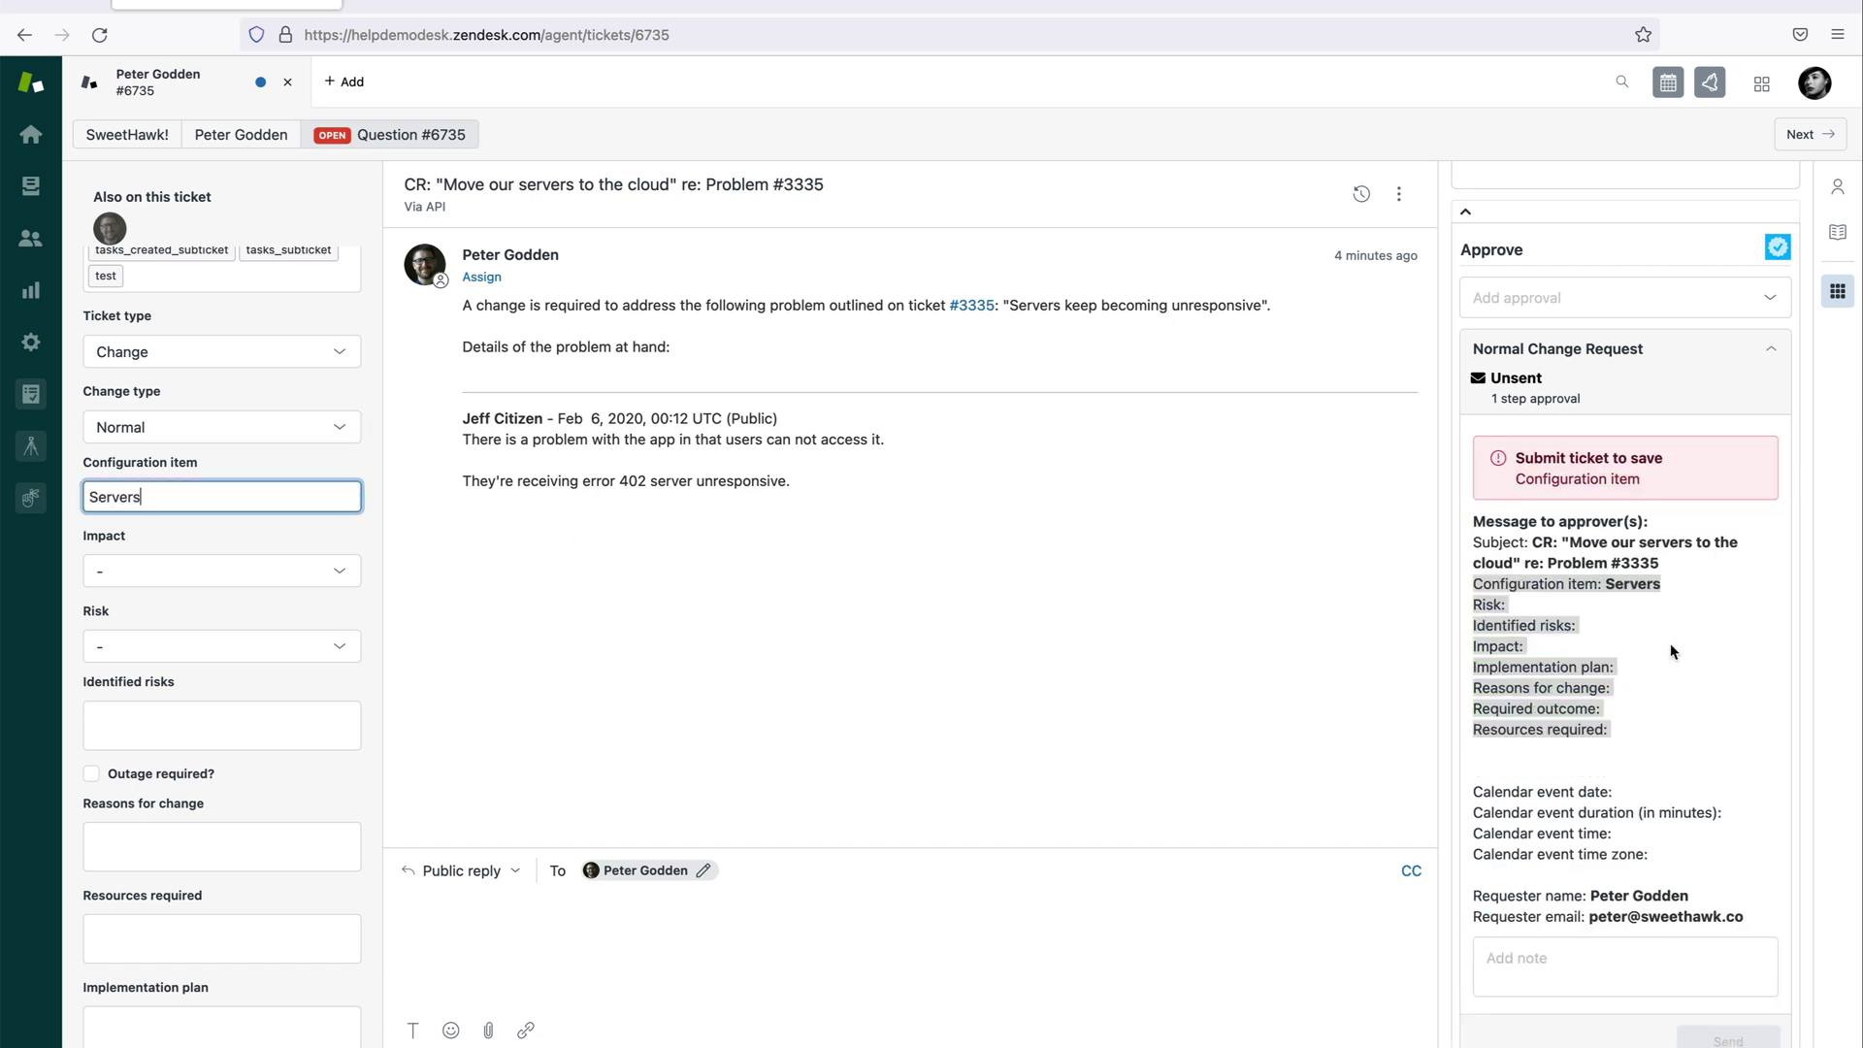
{"action": "left_click", "coordinate": [1669, 644]}
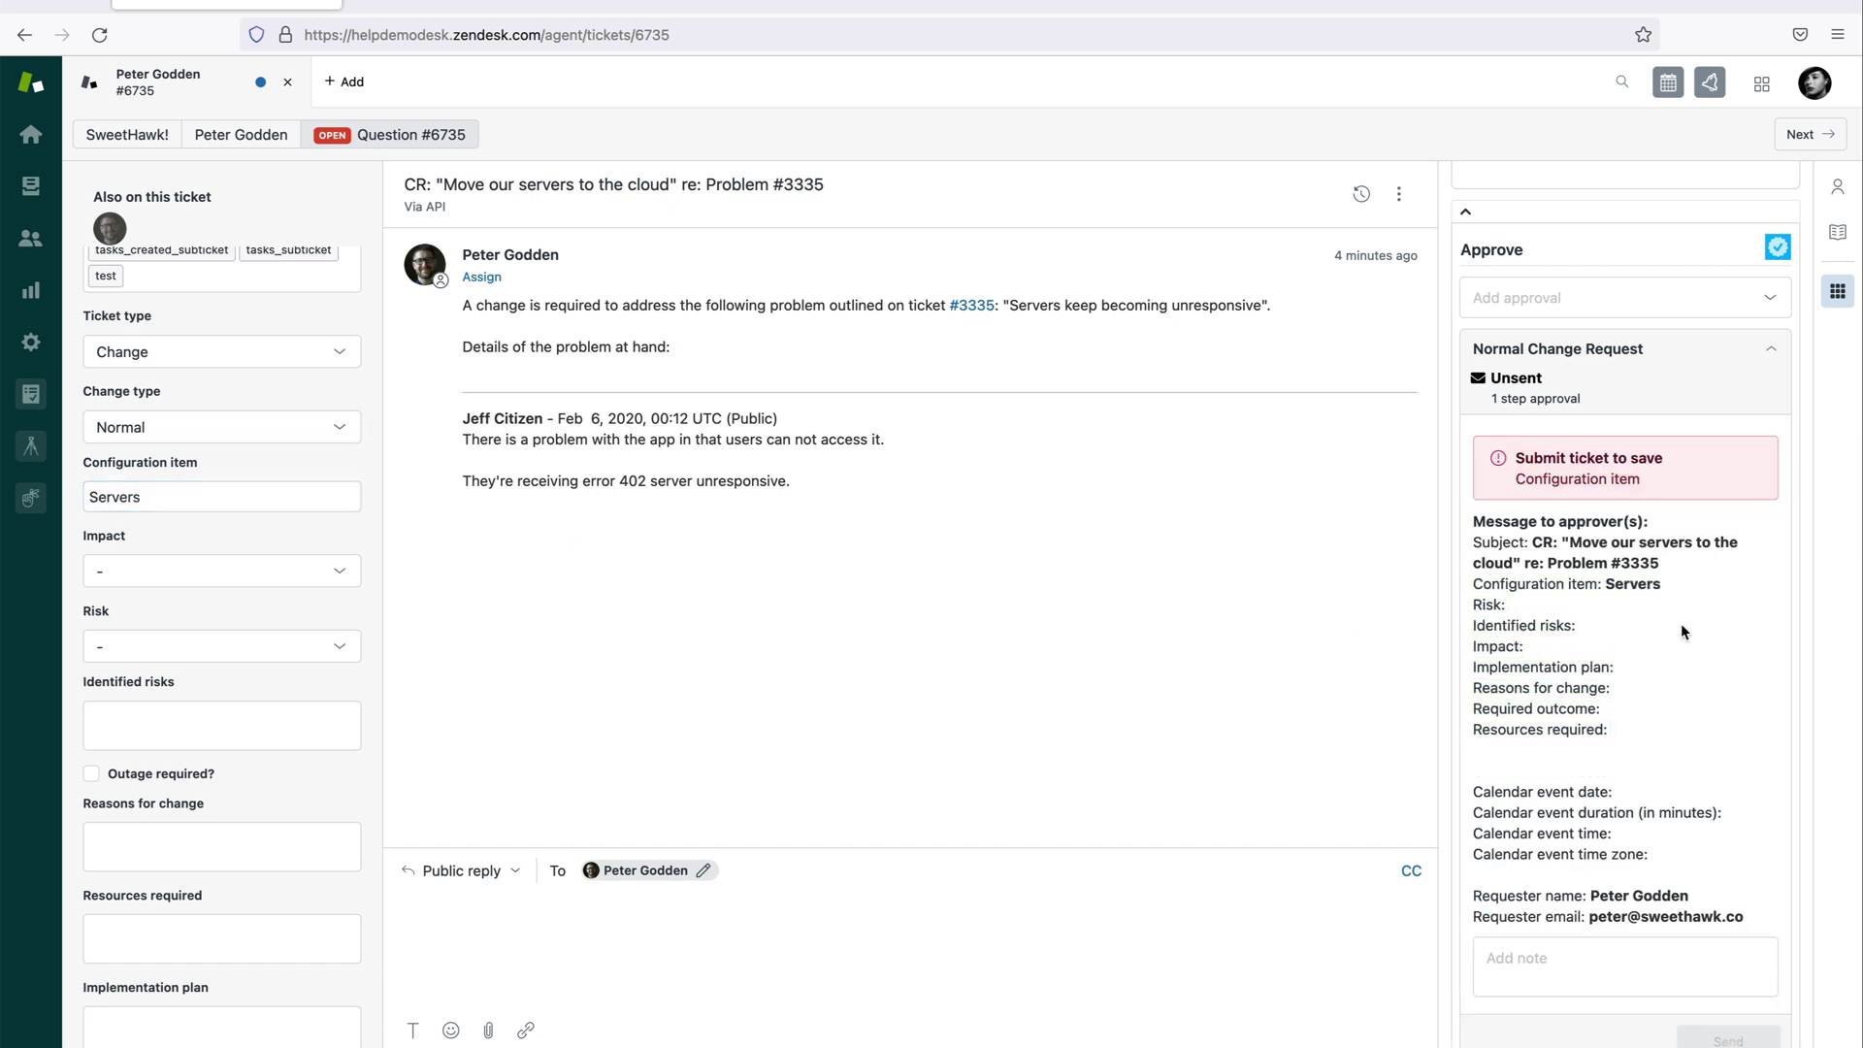
{"action": "left_click", "coordinate": [247, 575]}
{"action": "left_click", "coordinate": [228, 698]}
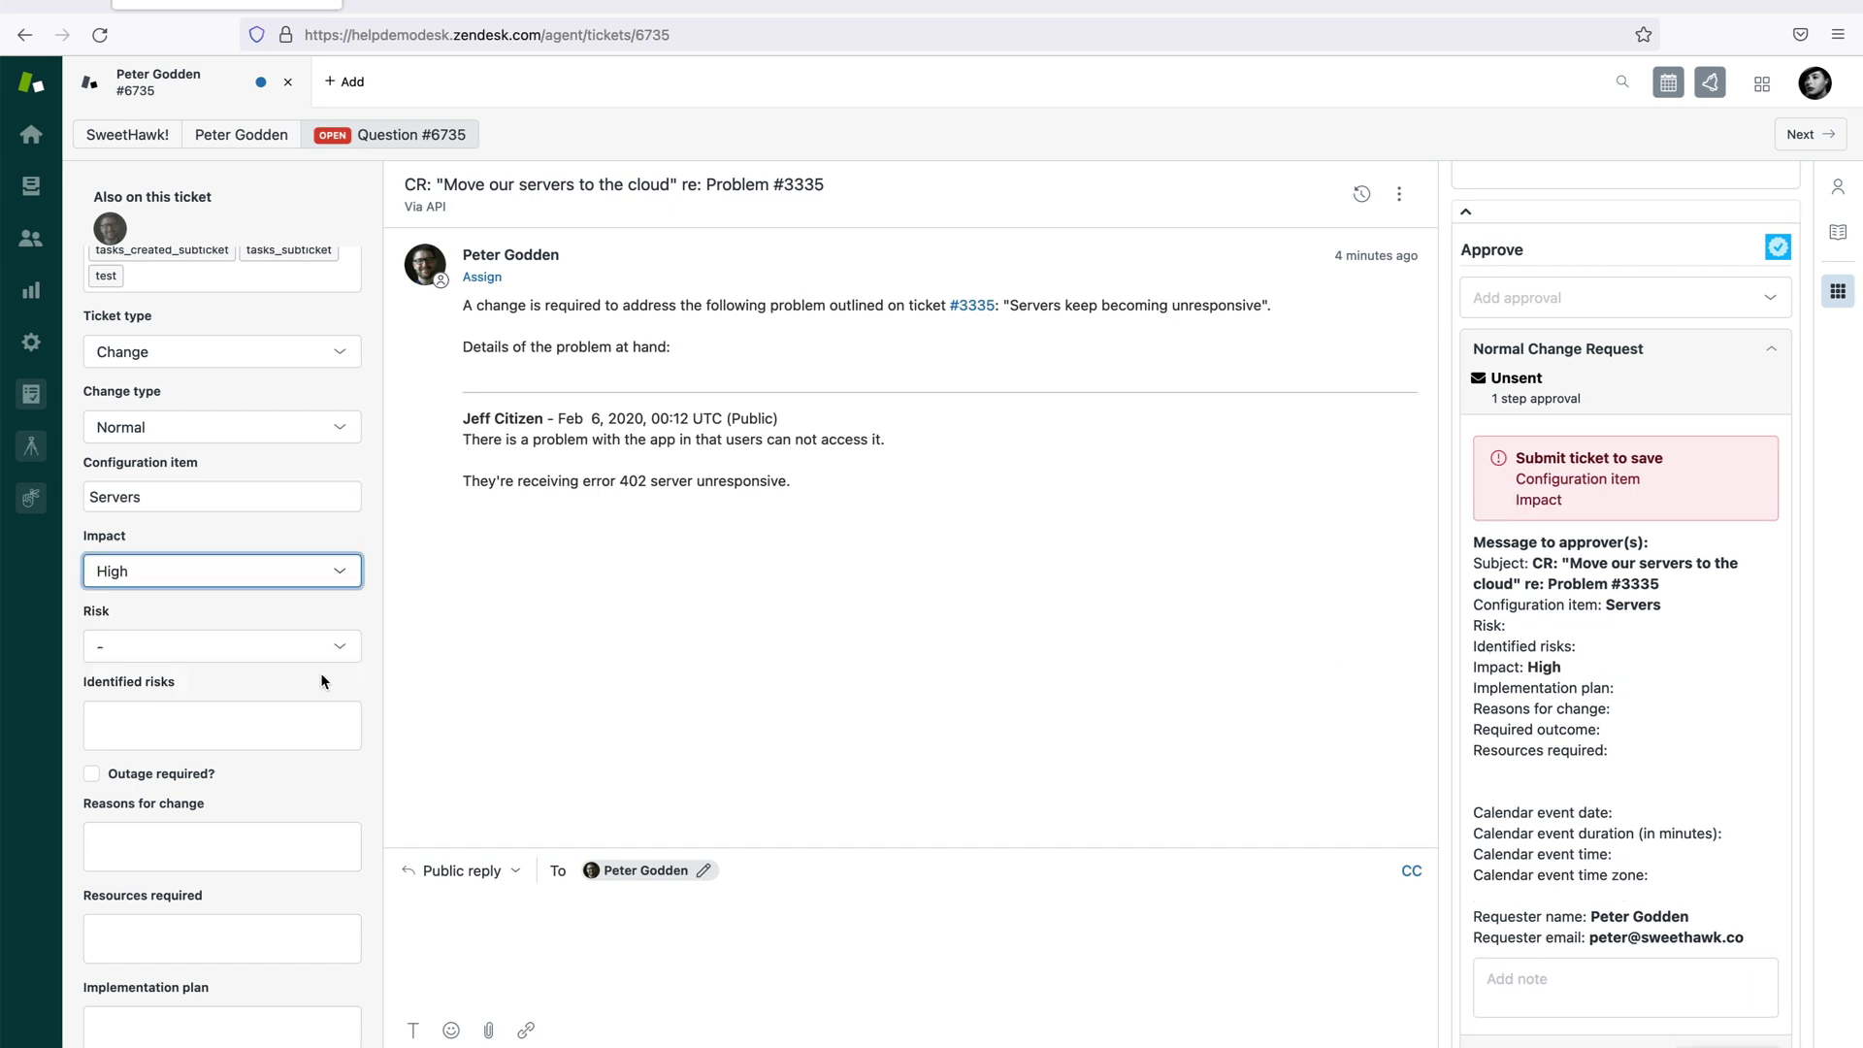
{"action": "left_click", "coordinate": [185, 648]}
{"action": "left_click", "coordinate": [199, 774]}
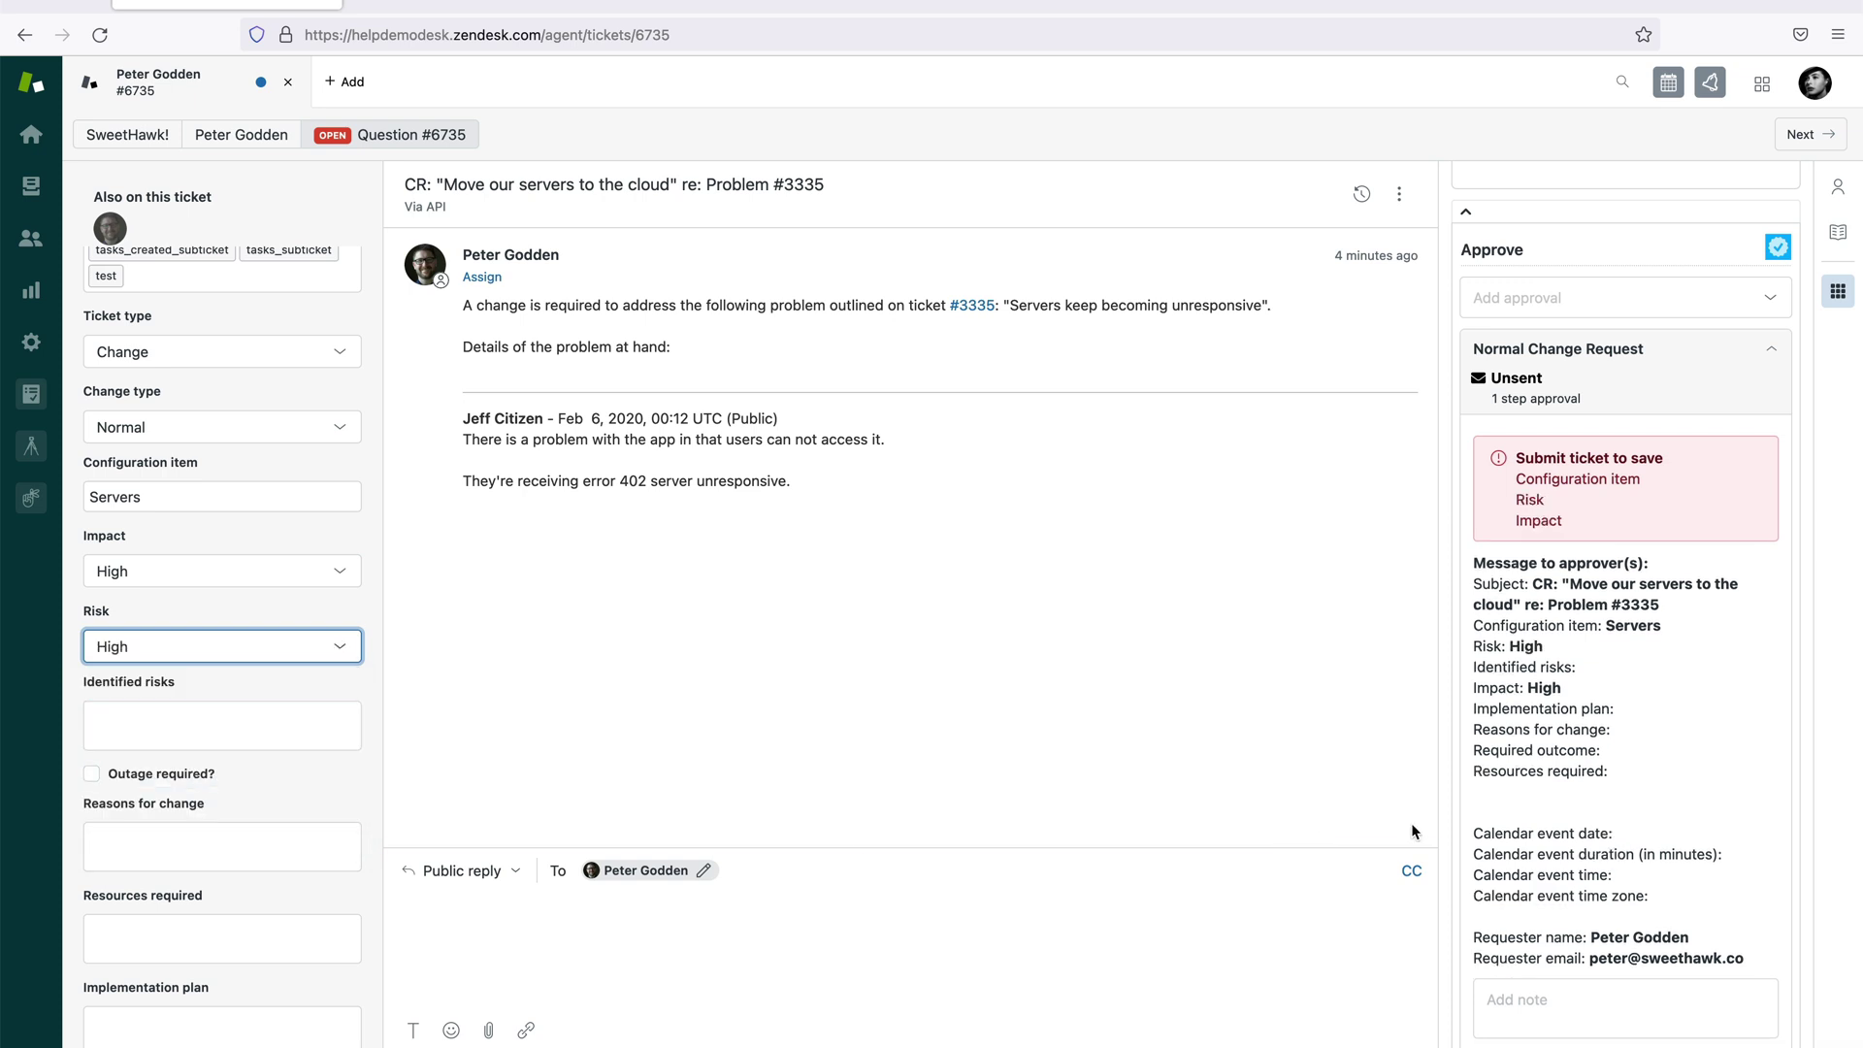
Step: Enter the identified risks "Higher latency for customers in our city" and "Downtime may extend to business hours" on separate lines
{"action": "scroll", "coordinate": [1576, 666], "scroll_direction": "down", "scroll_amount": 2}
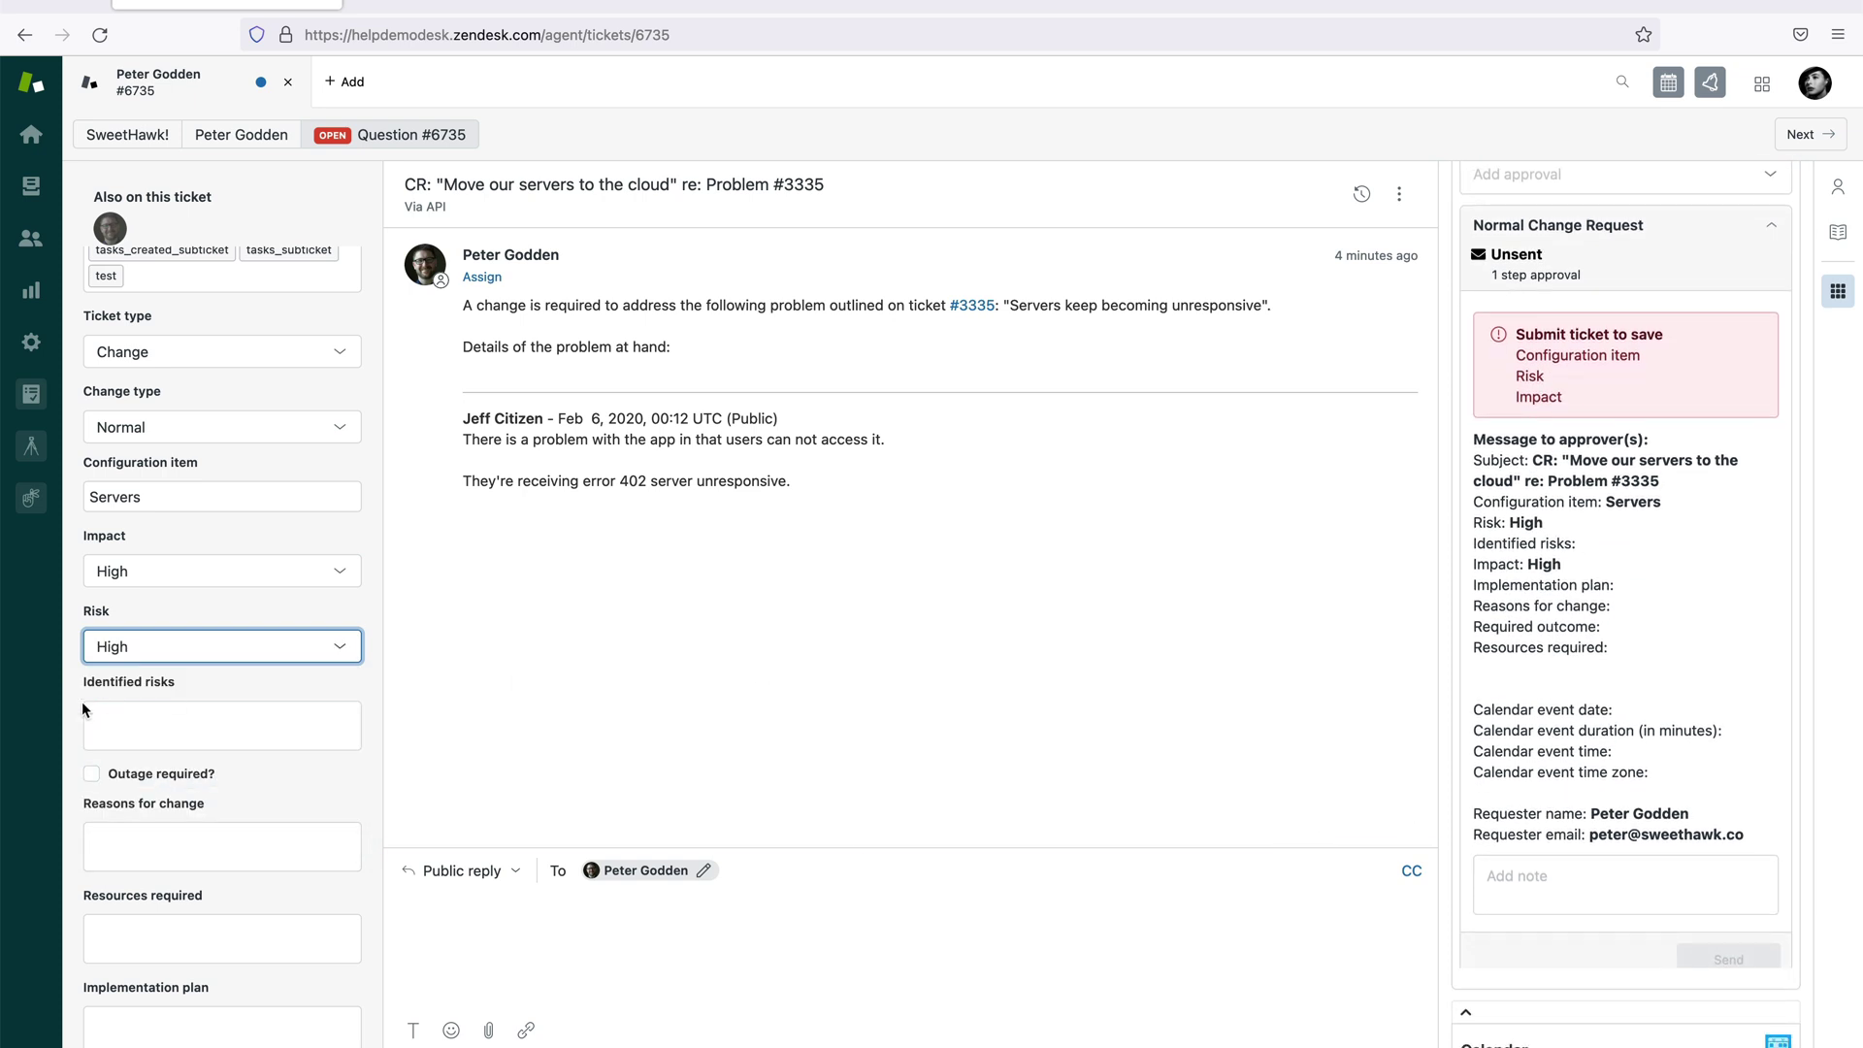
{"action": "scroll", "coordinate": [87, 706], "scroll_direction": "down", "scroll_amount": 3}
{"action": "left_click", "coordinate": [162, 583]}
{"action": "type", "text": "Higher latency for customers "}
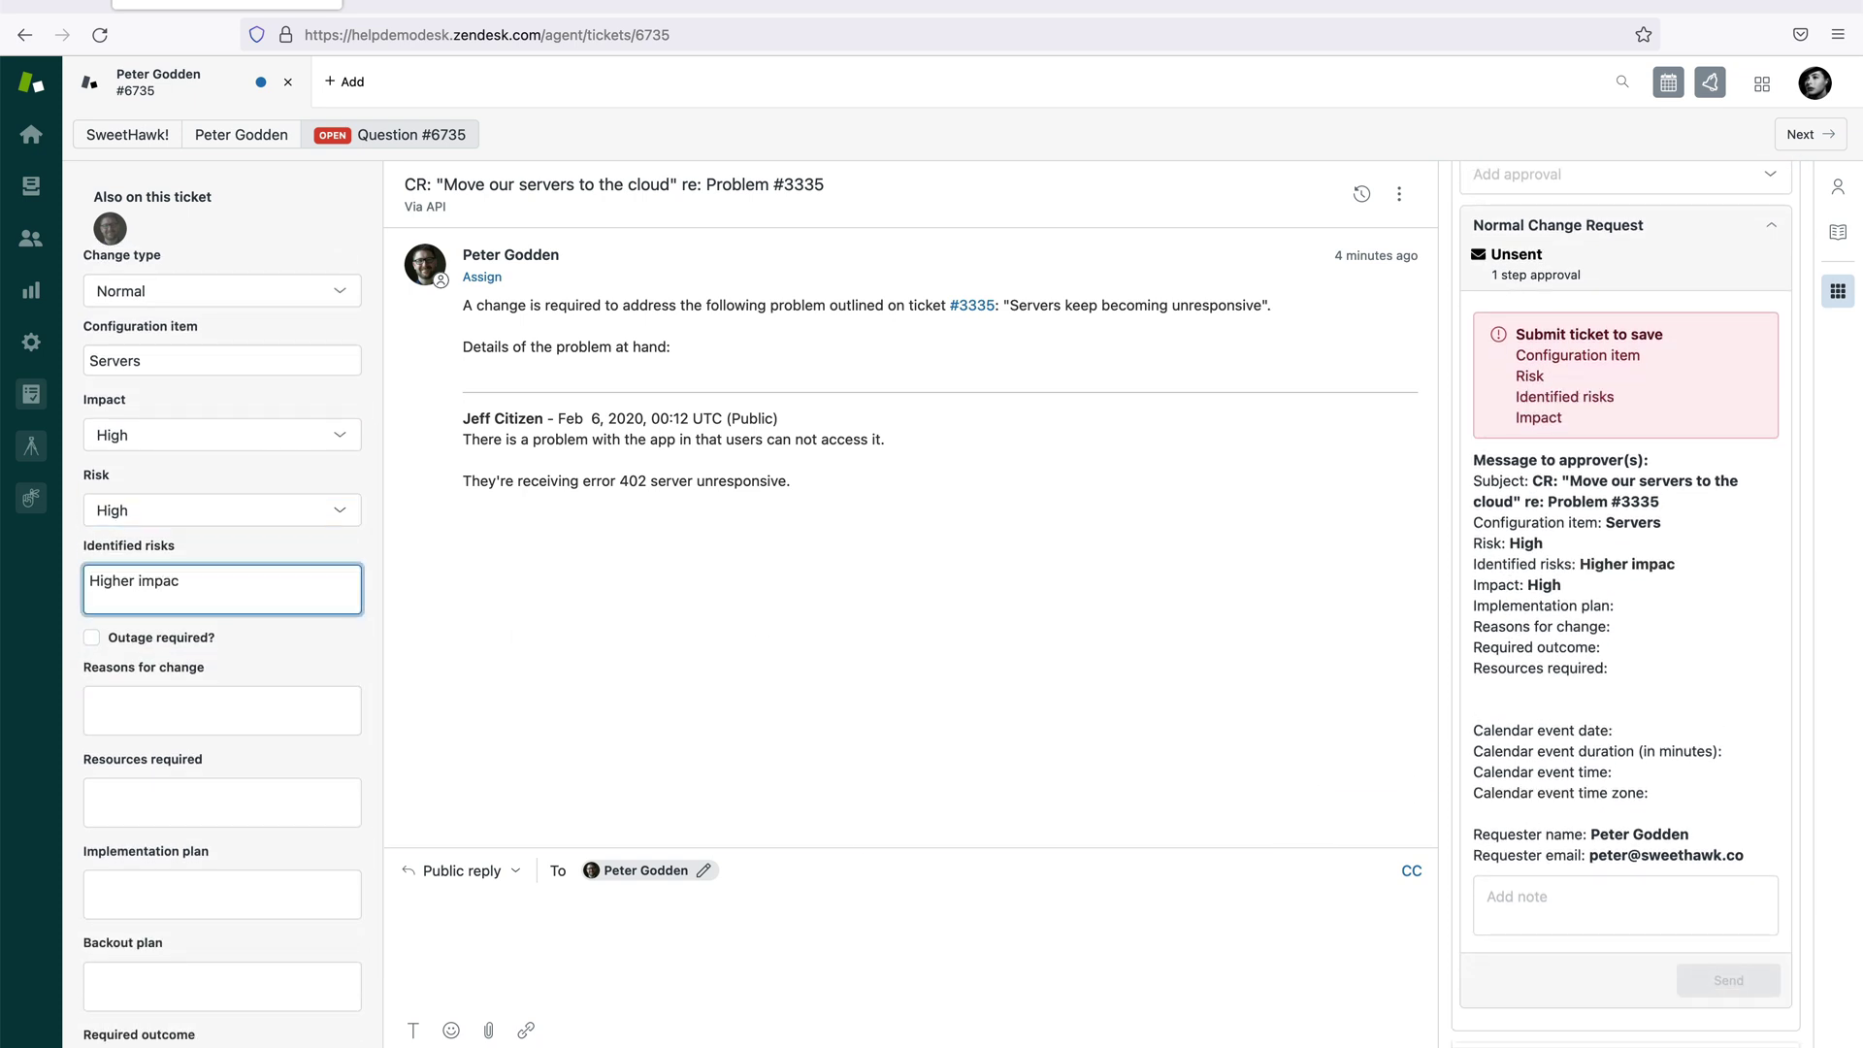
{"action": "type", "text": "in our city"}
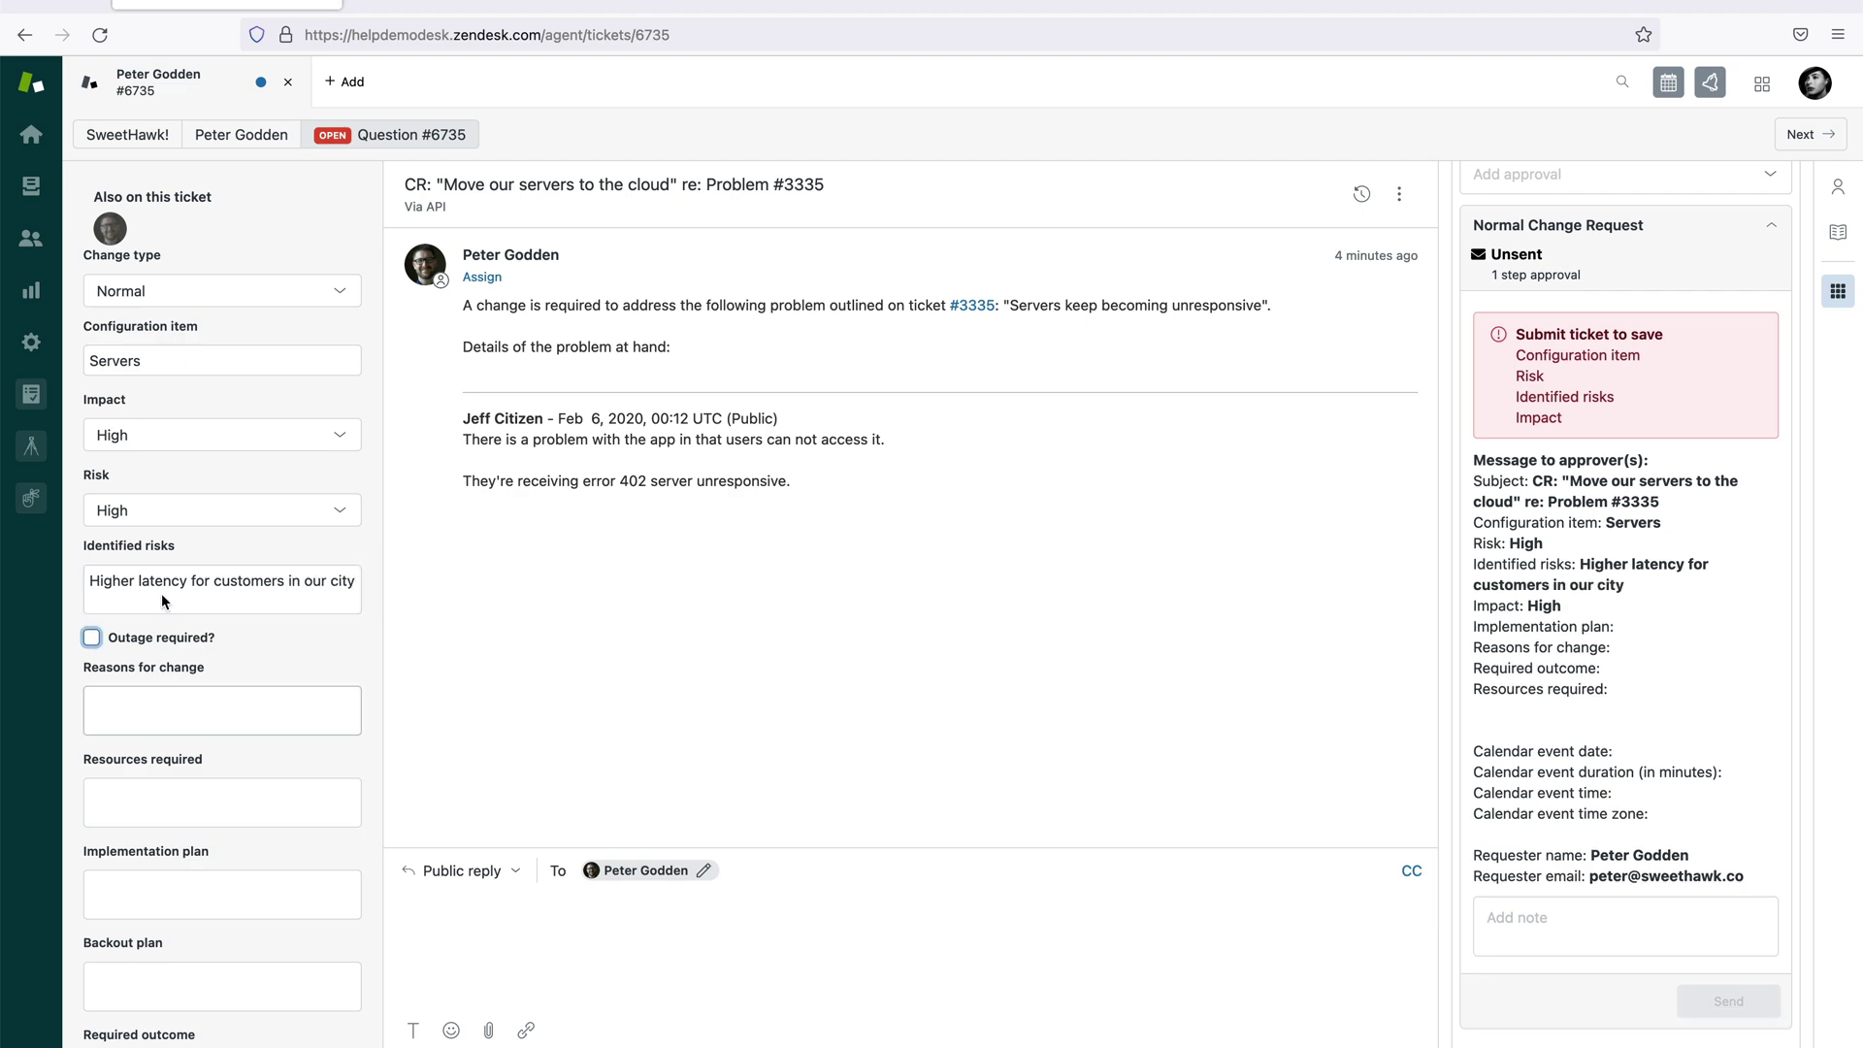
{"action": "key", "text": "Return"}
{"action": "type", "text": "Downtime may extend to busin"}
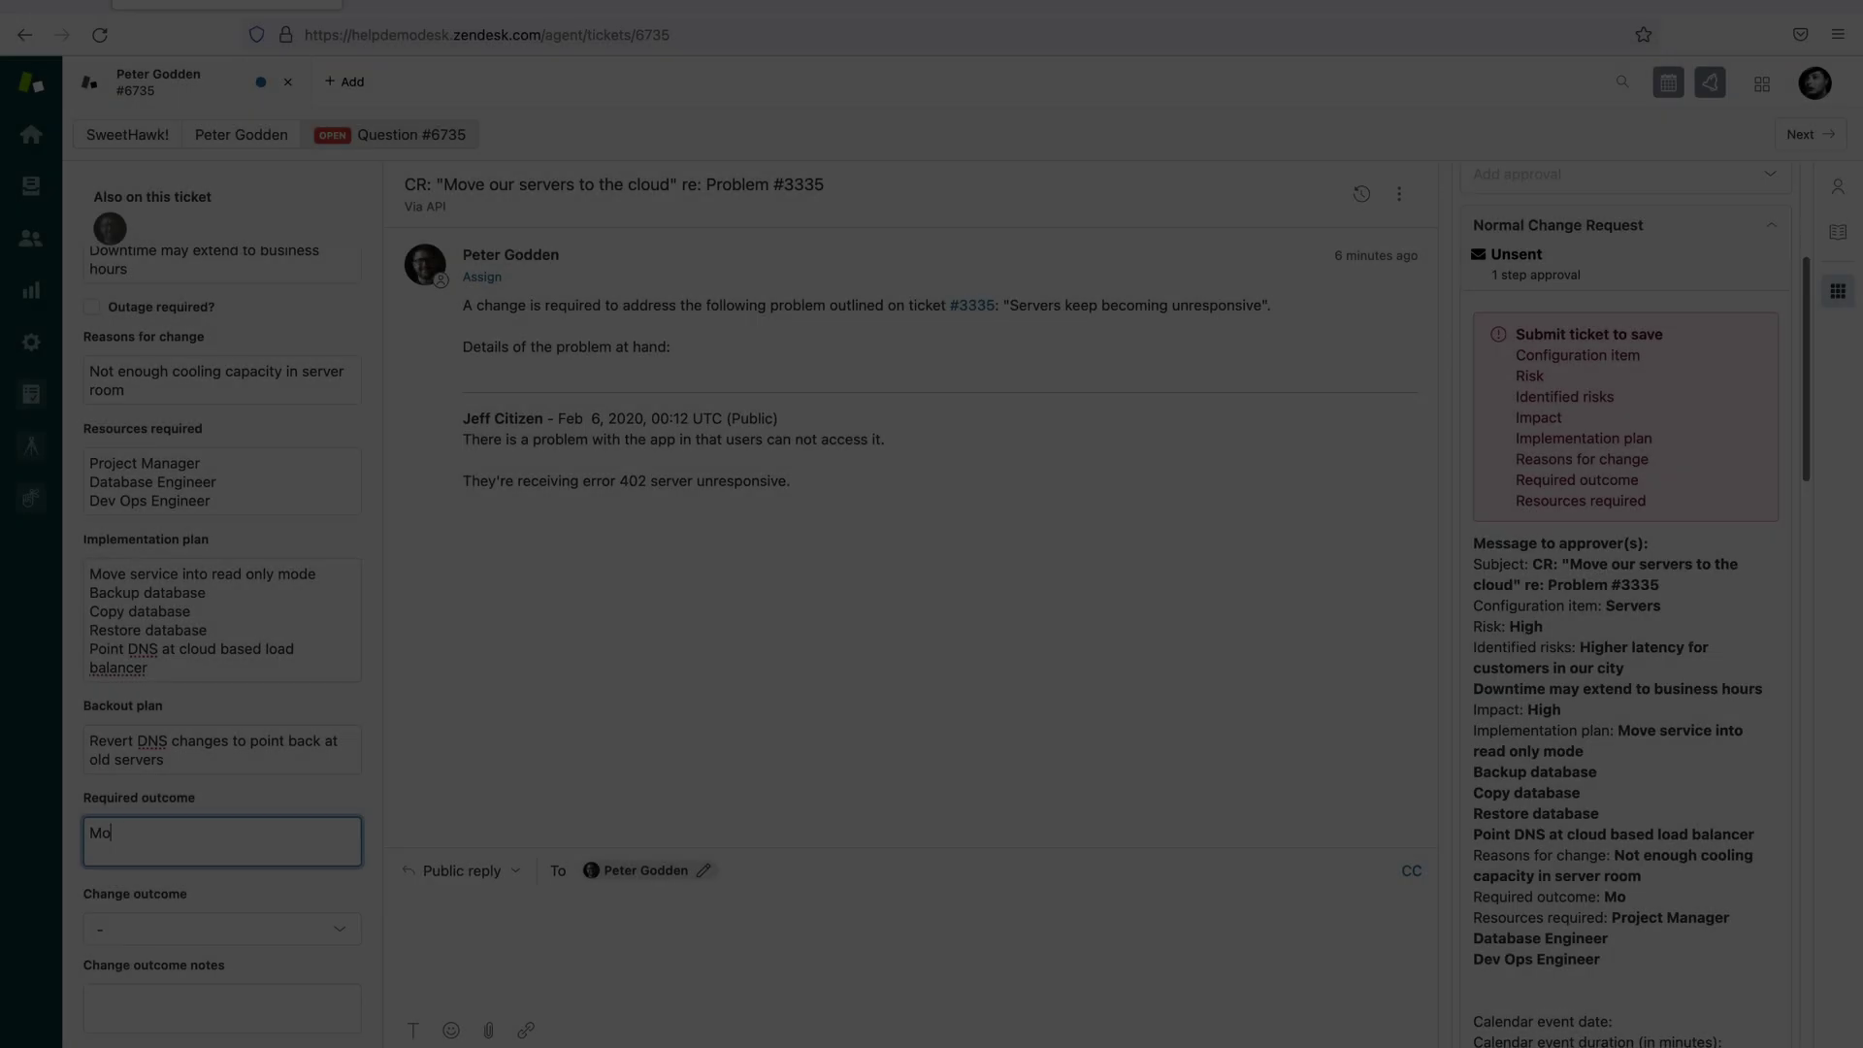
Step: Enter "More reliable and faster service and less callouts to engineers" as the change request's required outcome
{"action": "type", "text": "re reliable and faster"}
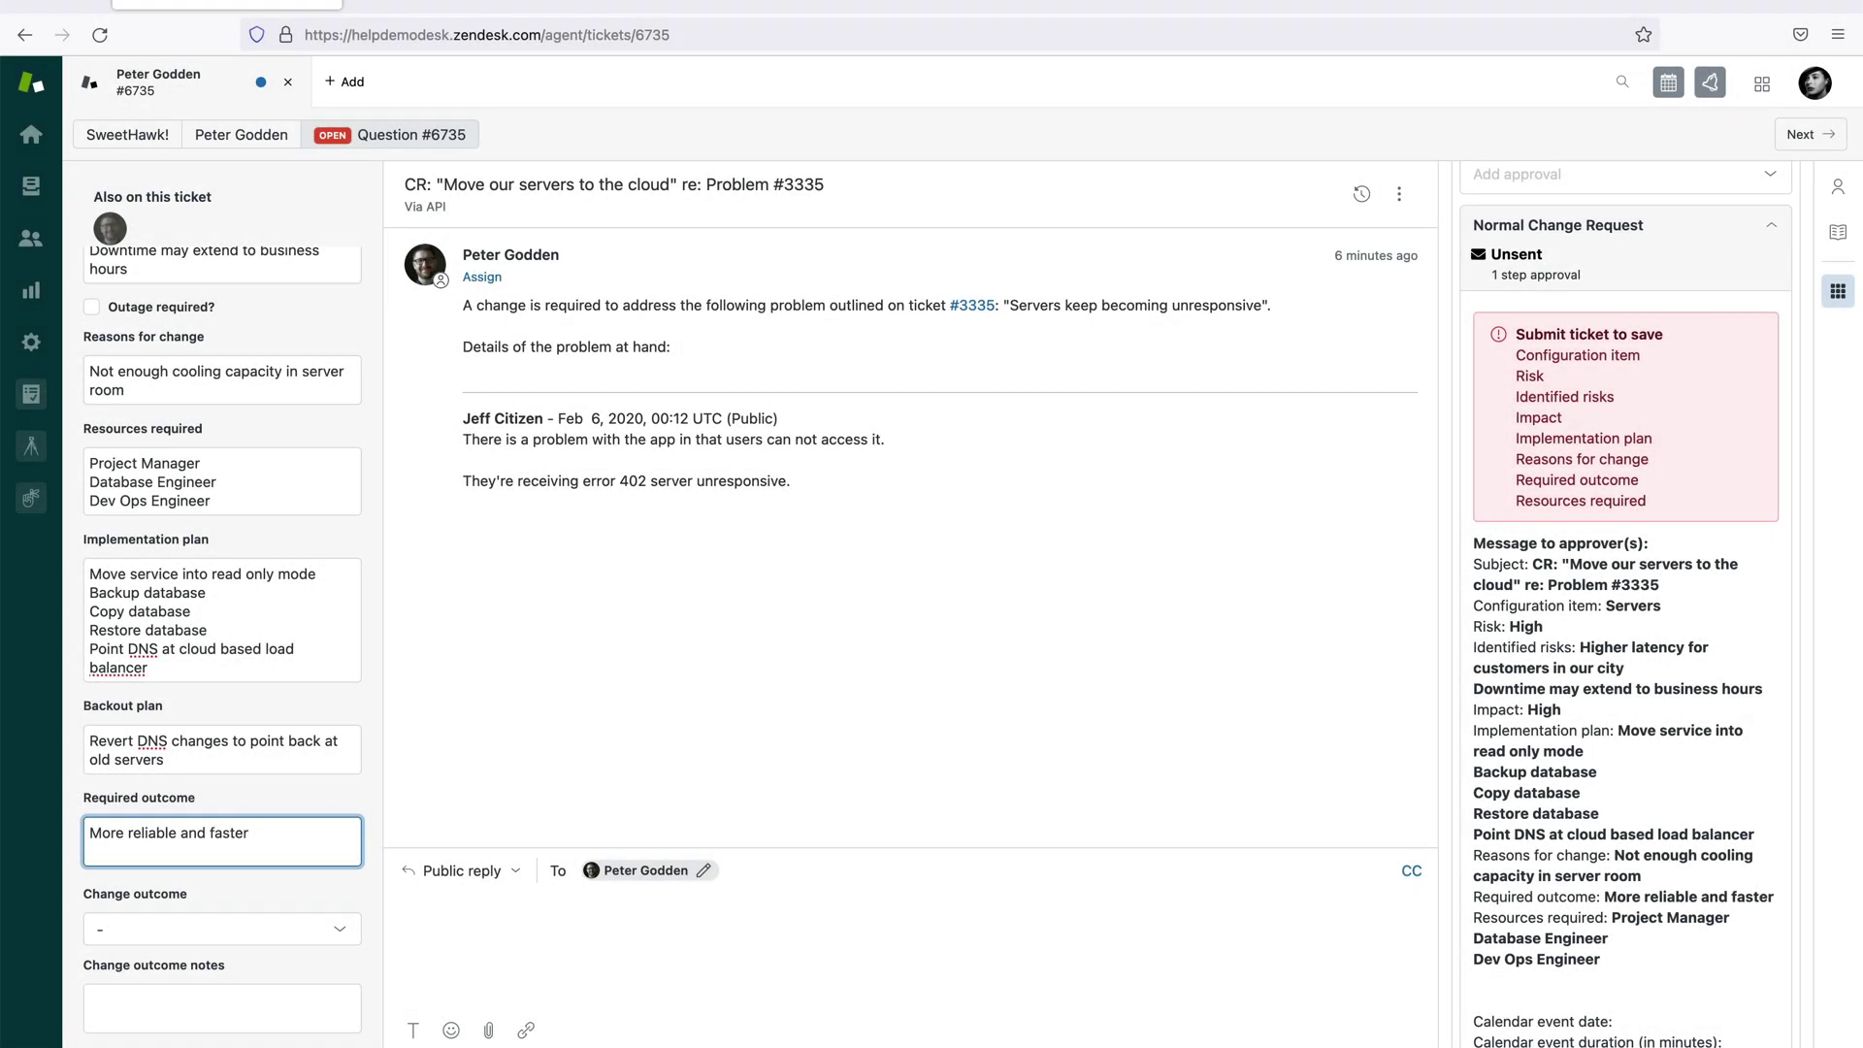
{"action": "type", "text": " service and less callouts to engineers"}
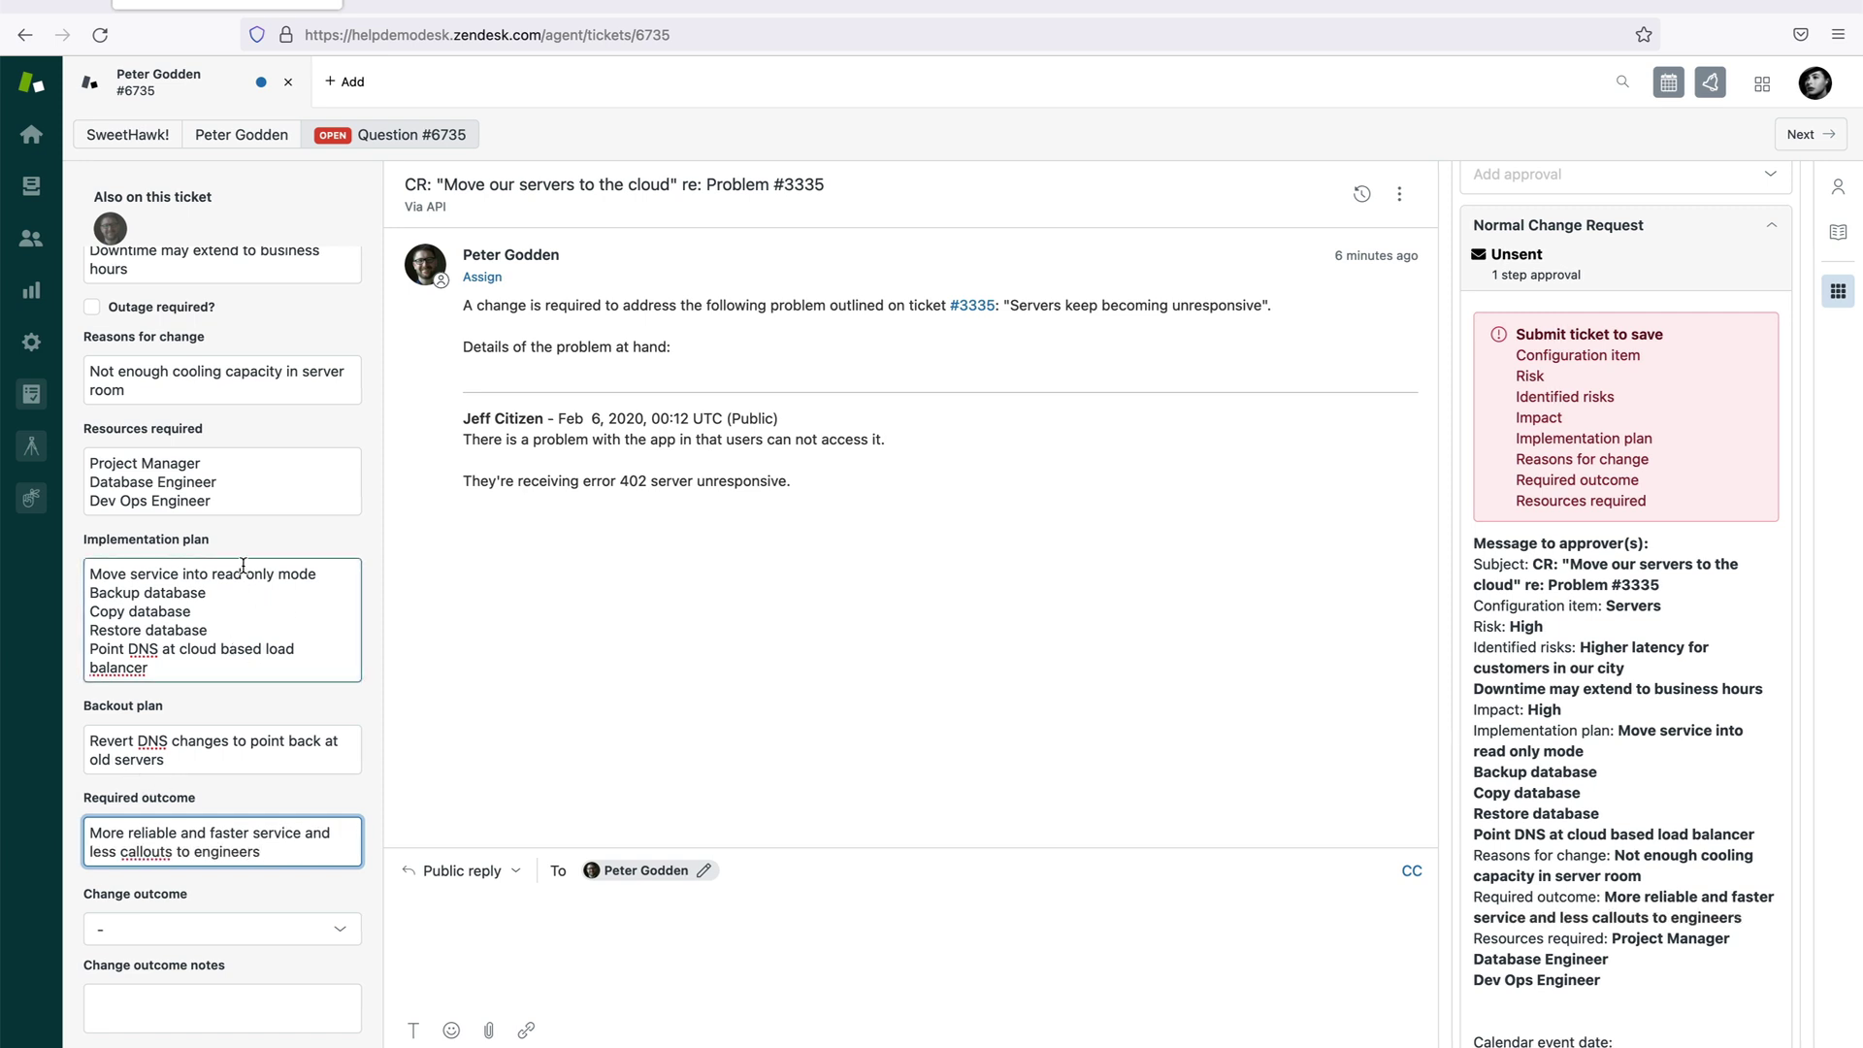
Step: Examine the completed form fields against the message to approvers, including the unsaved-field list, calendar event lines and requester details
{"action": "scroll", "coordinate": [187, 569], "scroll_direction": "down", "scroll_amount": 1}
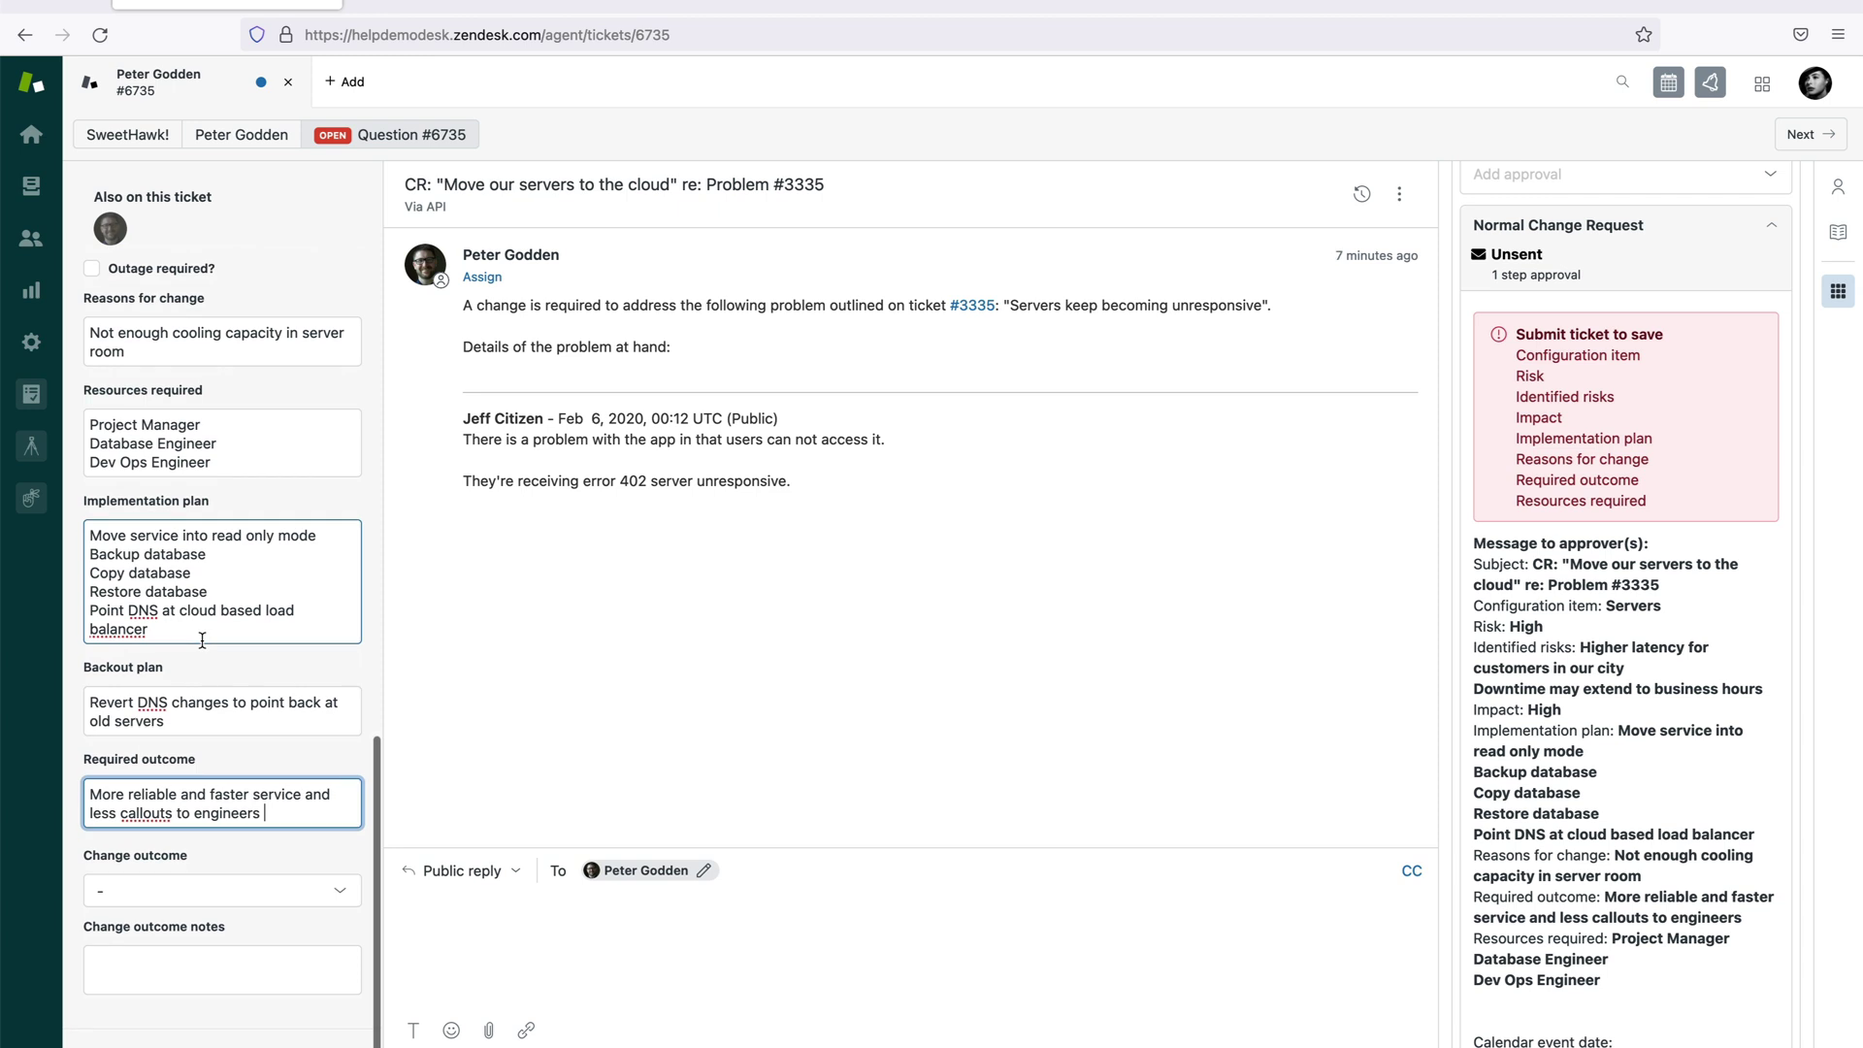
{"action": "scroll", "coordinate": [1784, 443], "scroll_direction": "down", "scroll_amount": 5}
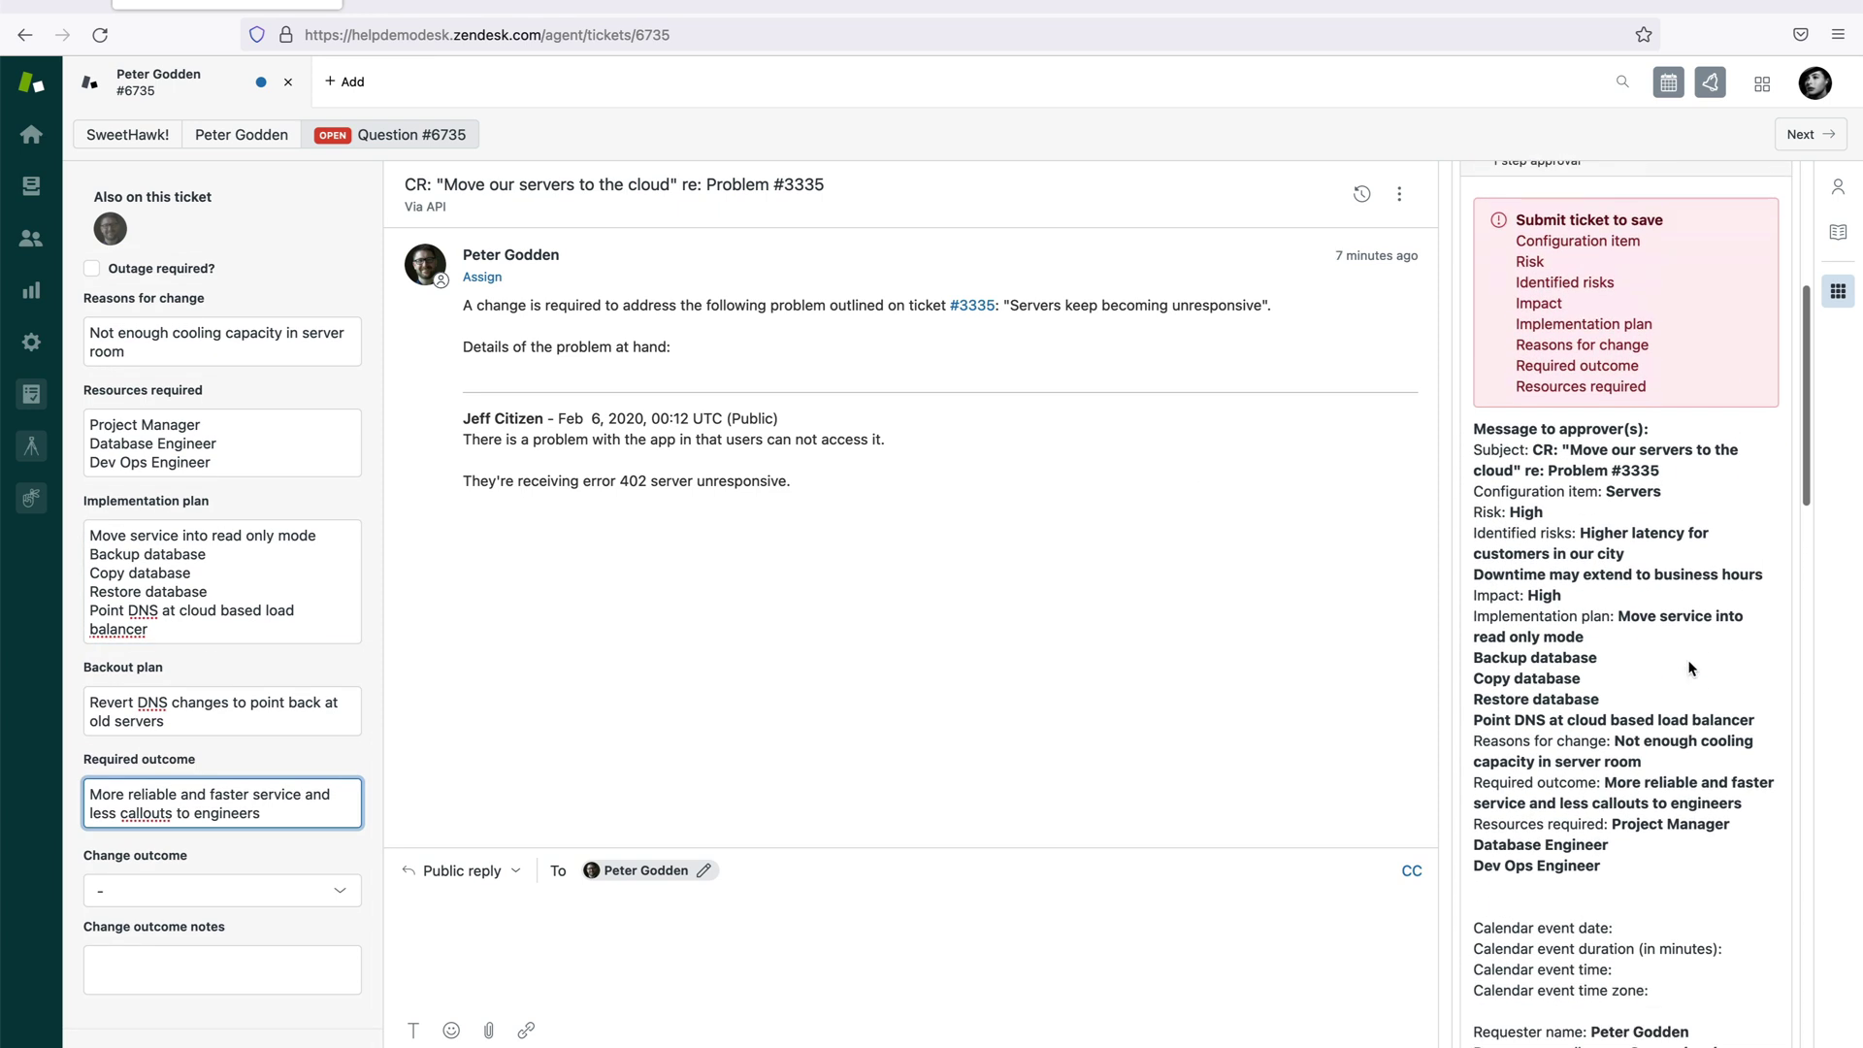
{"action": "scroll", "coordinate": [1689, 668], "scroll_direction": "down", "scroll_amount": 1}
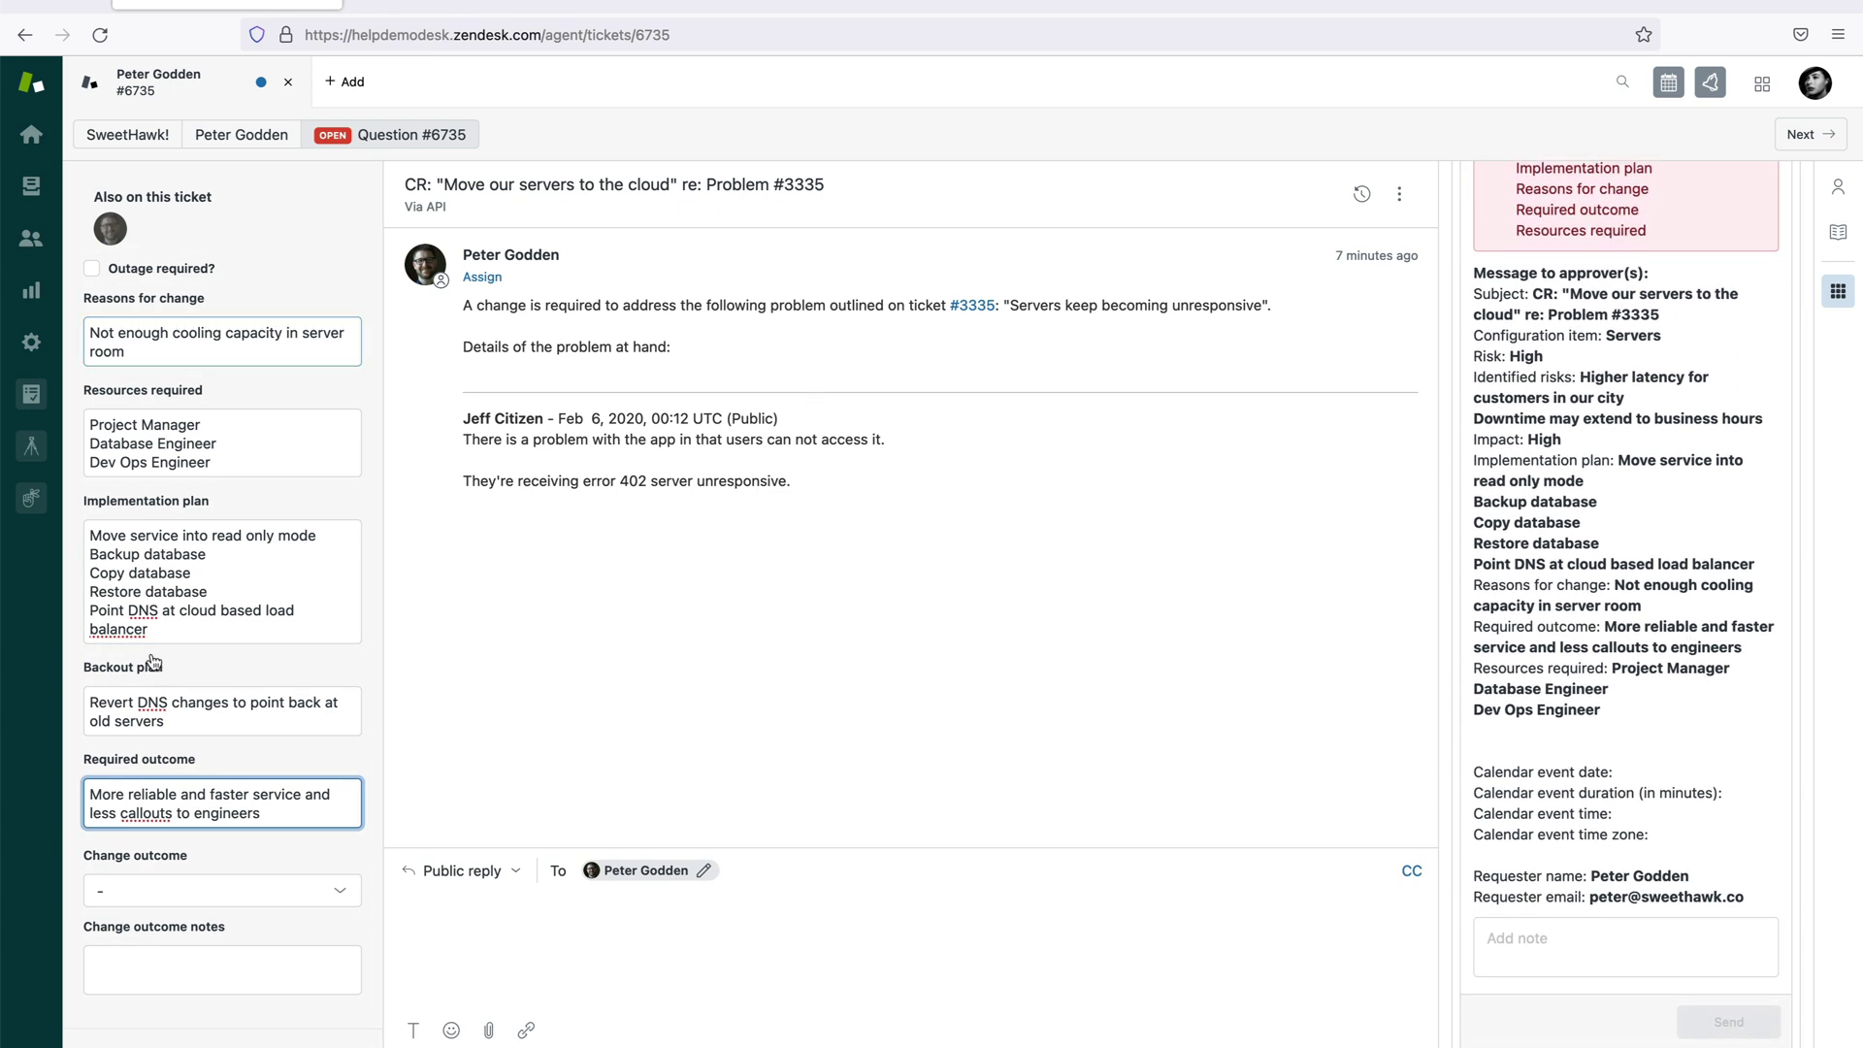
{"action": "scroll", "coordinate": [173, 551], "scroll_direction": "up", "scroll_amount": 1}
{"action": "scroll", "coordinate": [172, 551], "scroll_direction": "down", "scroll_amount": 1}
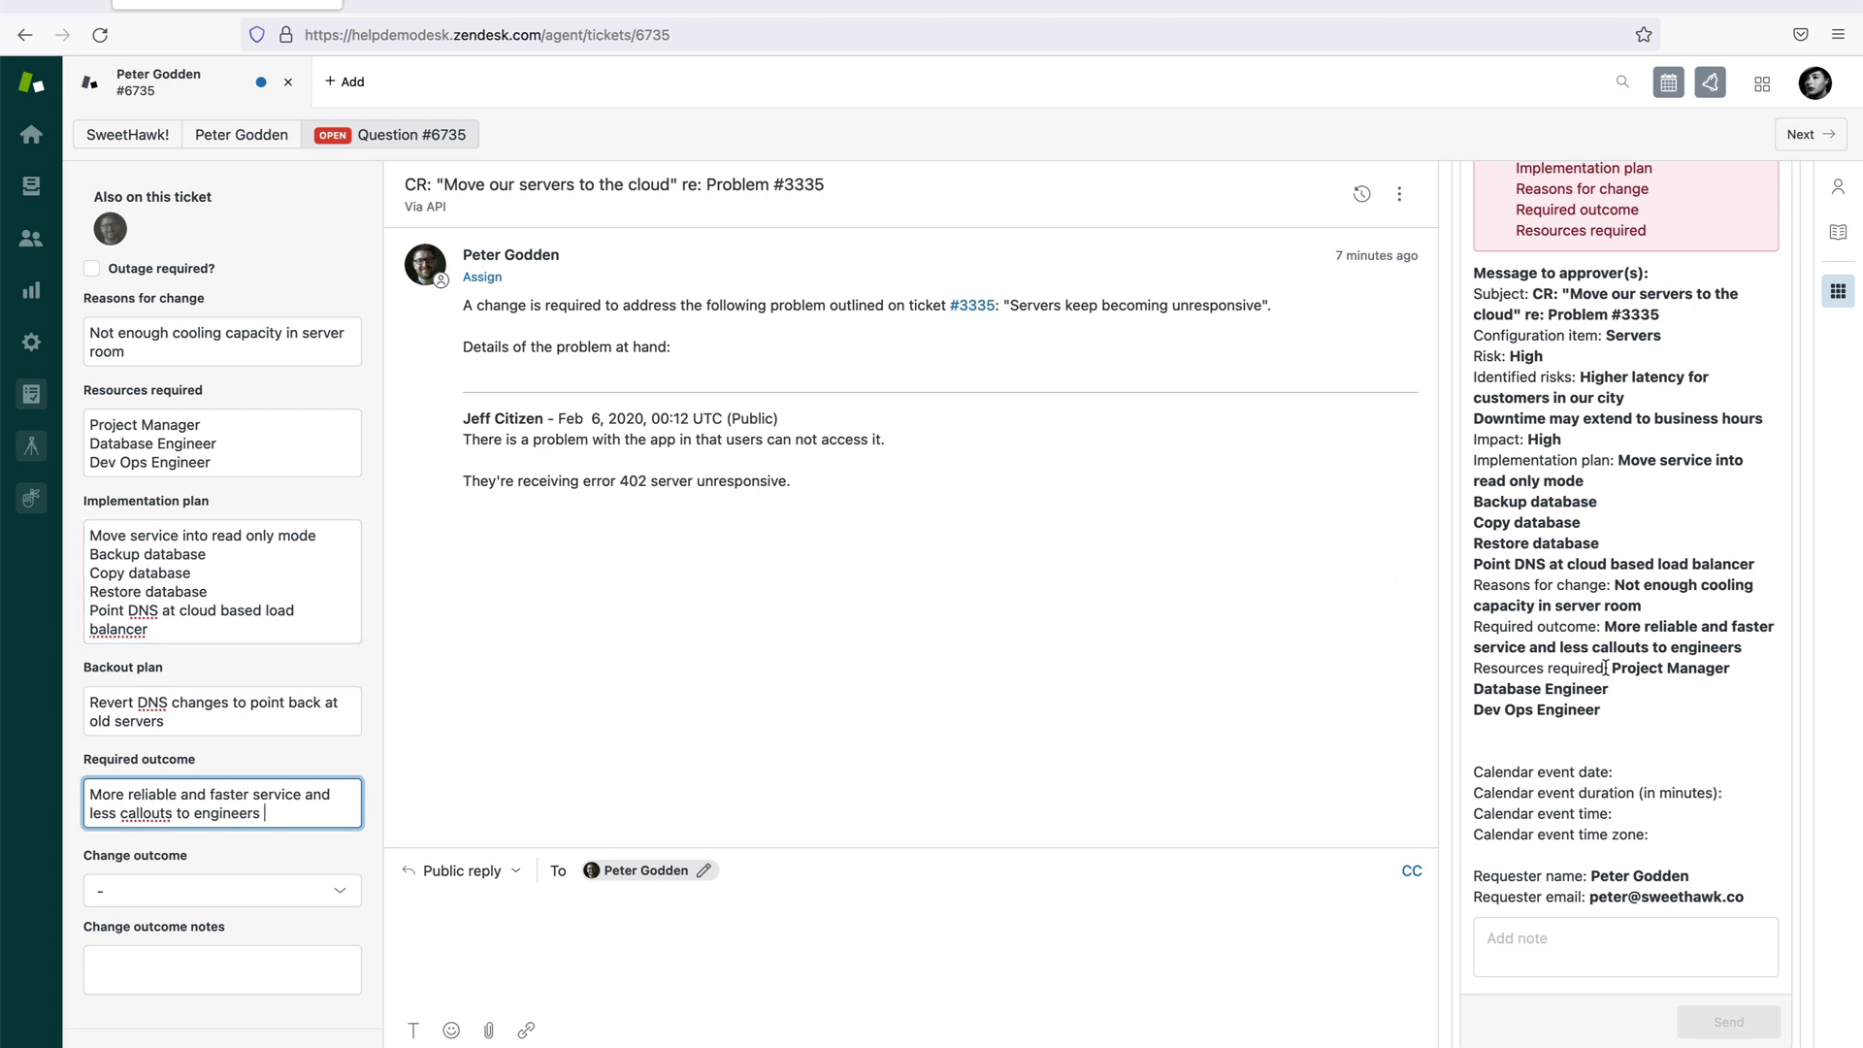
{"action": "scroll", "coordinate": [1605, 667], "scroll_direction": "down", "scroll_amount": 4}
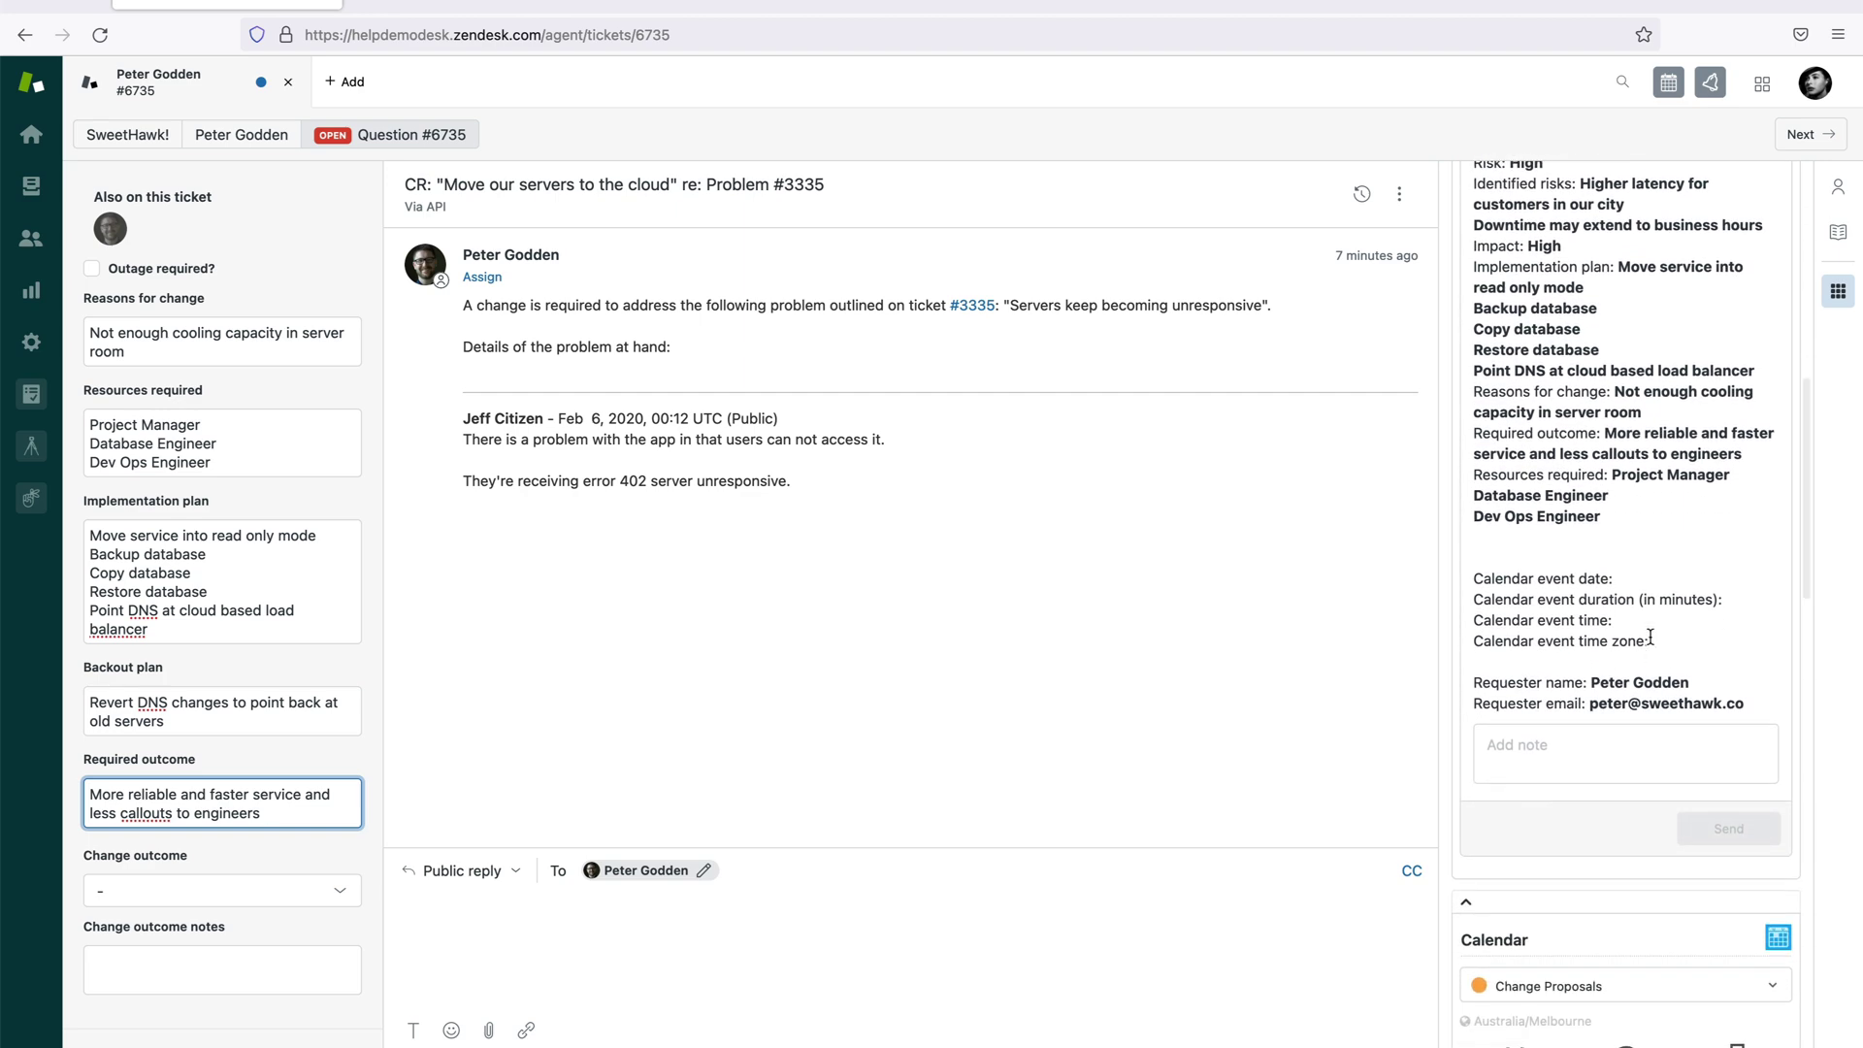
{"action": "scroll", "coordinate": [1640, 582], "scroll_direction": "up", "scroll_amount": 8}
{"action": "scroll", "coordinate": [1606, 447], "scroll_direction": "down", "scroll_amount": 1}
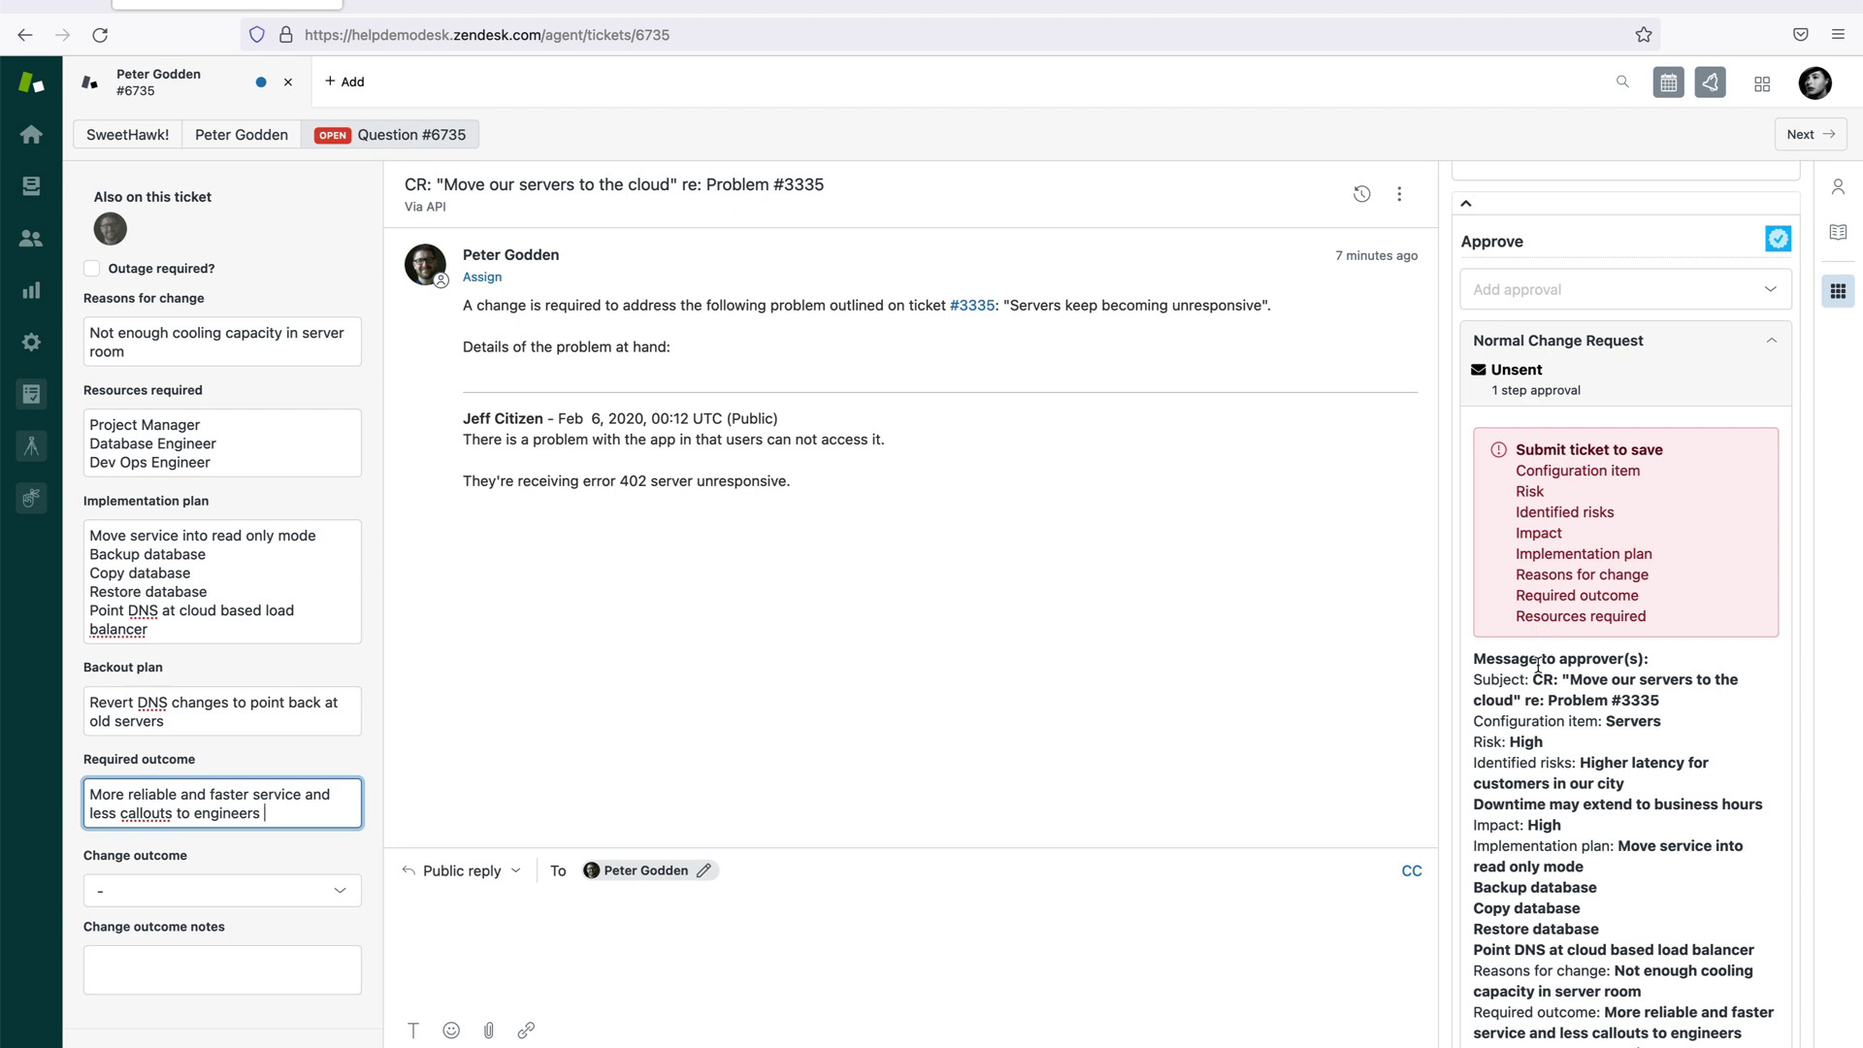
{"action": "scroll", "coordinate": [1539, 667], "scroll_direction": "down", "scroll_amount": 5}
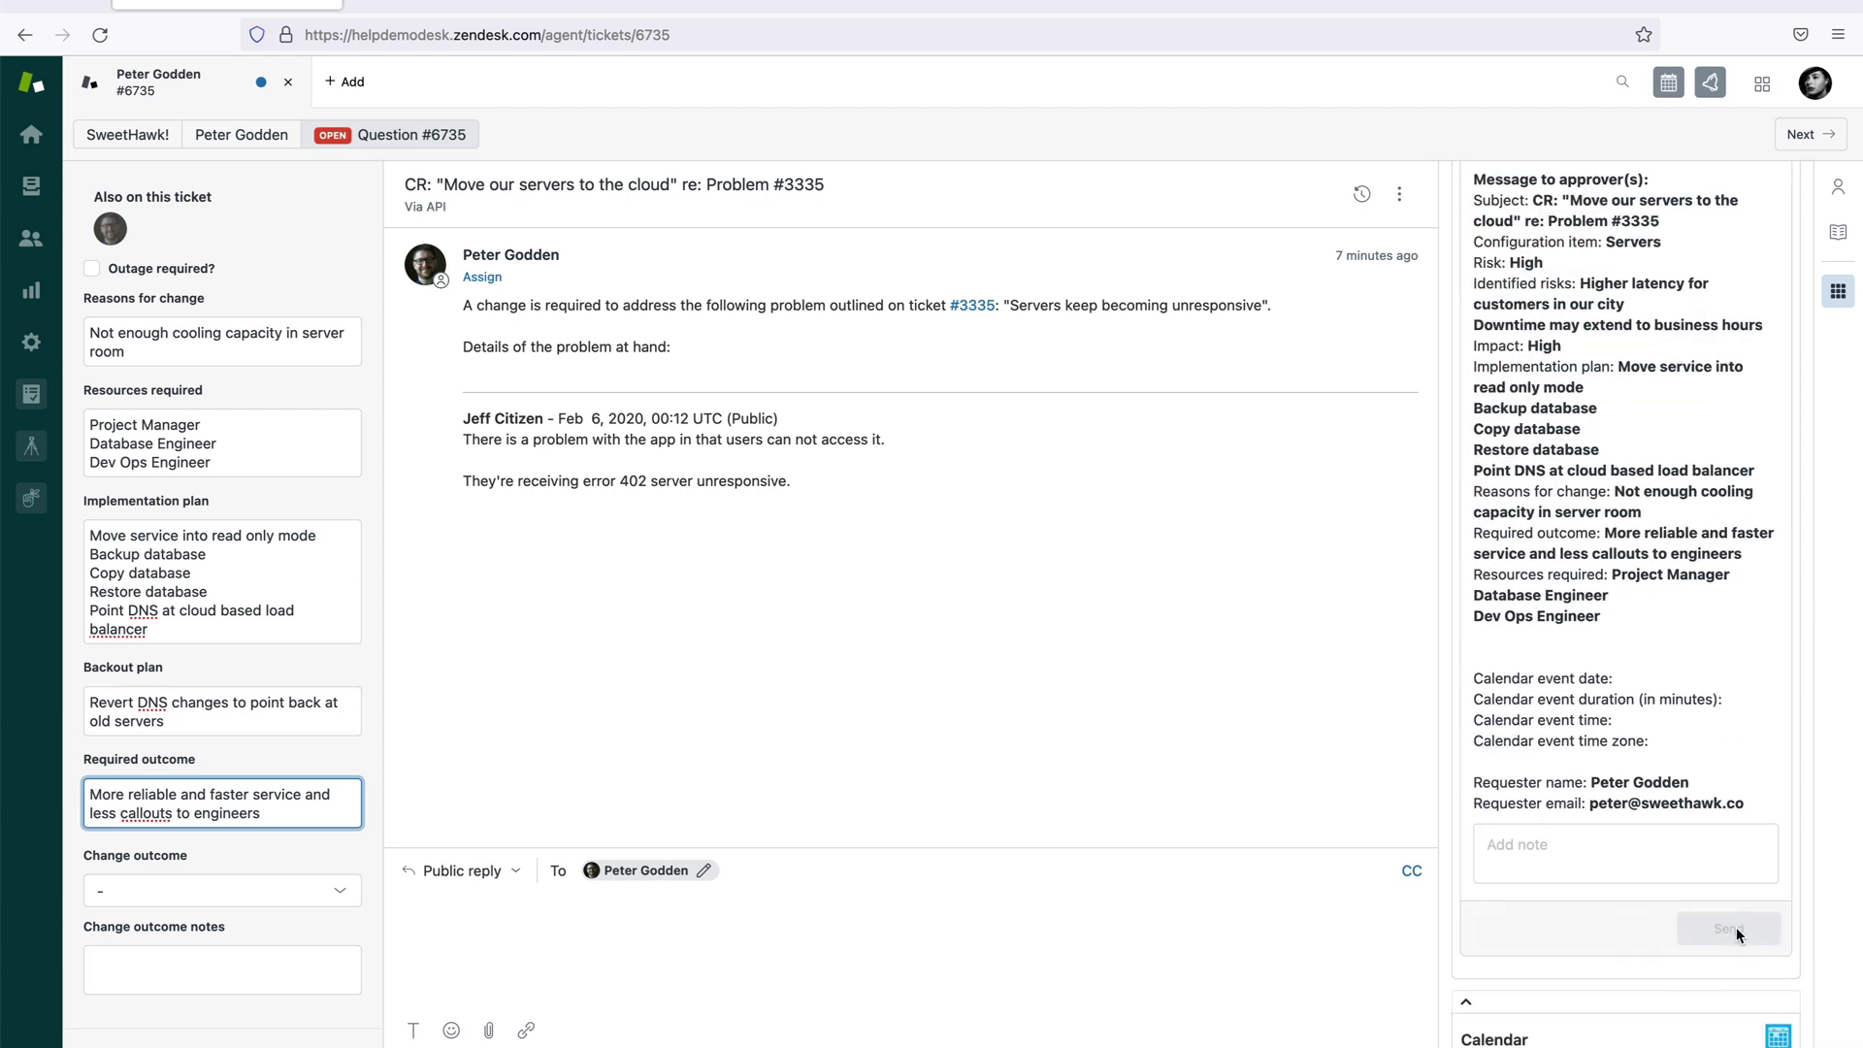
{"action": "scroll", "coordinate": [1664, 408], "scroll_direction": "up", "scroll_amount": 4}
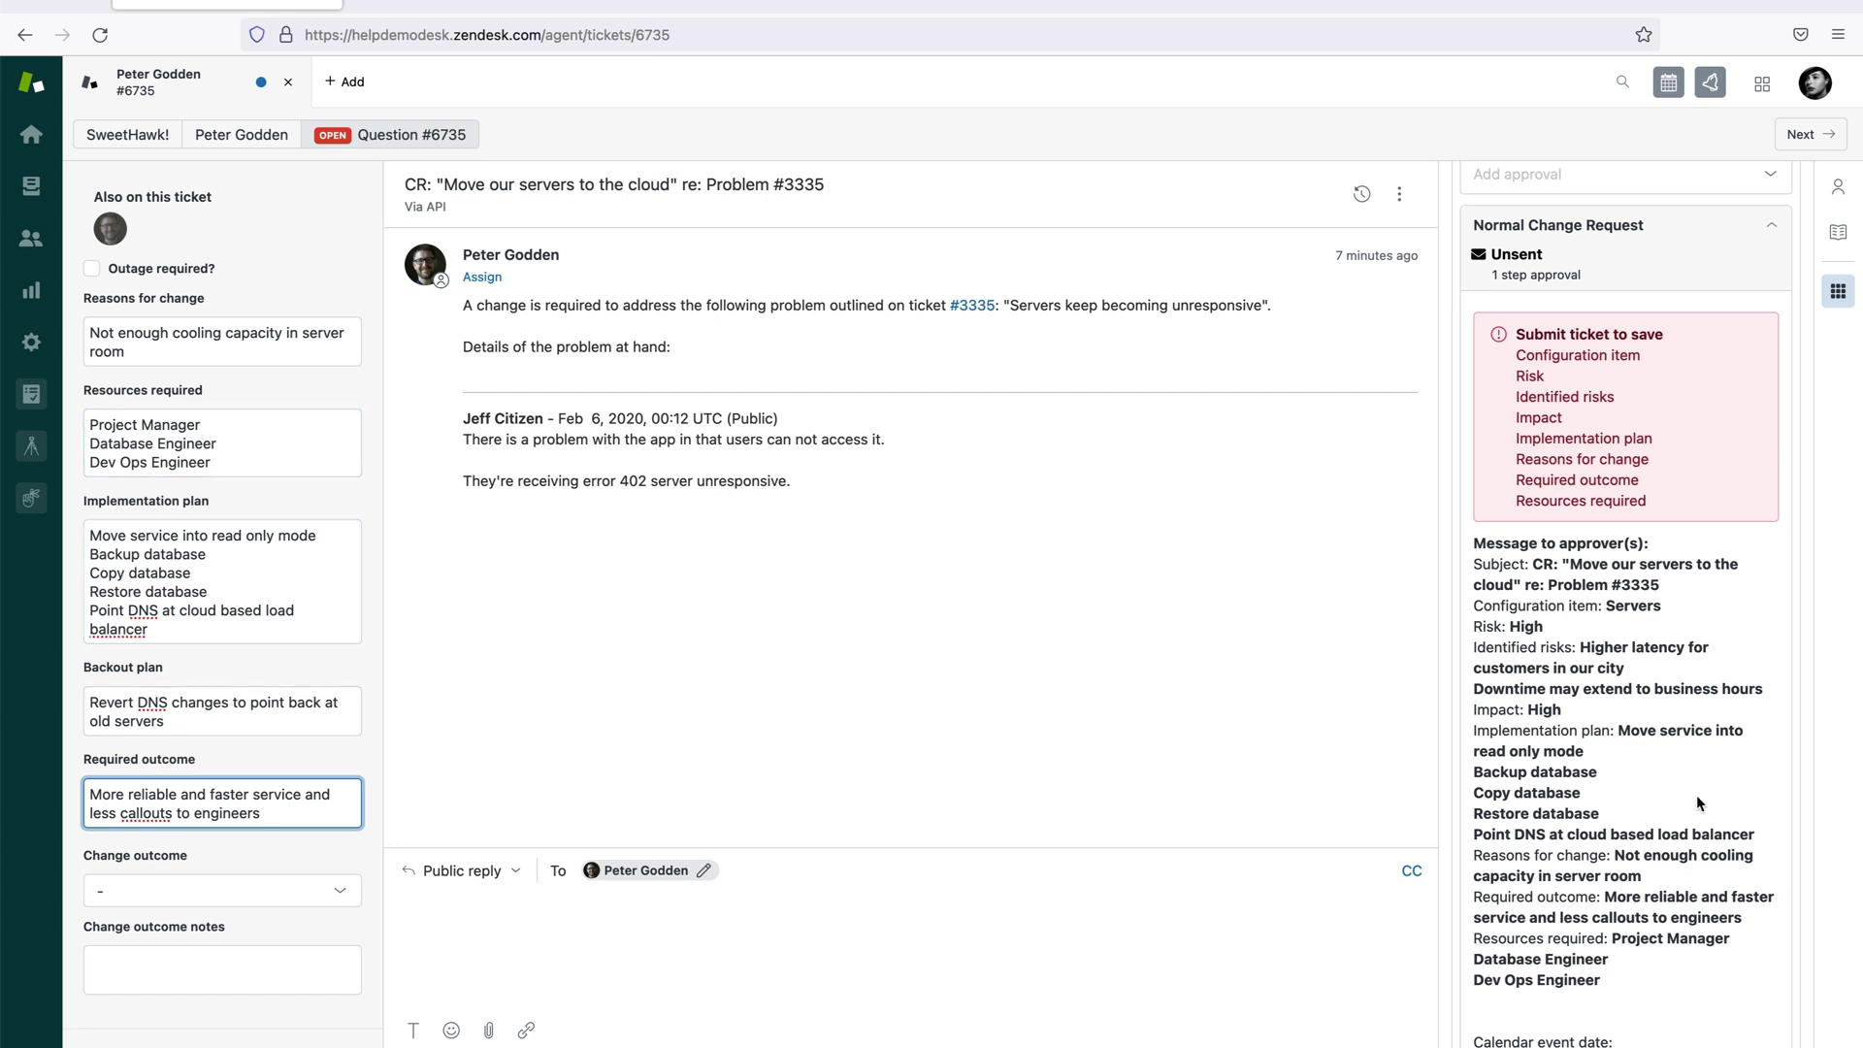
Step: Schedule the change in the Change Proposals calendar for 11 Feb 2022 at 9:30, lasting 2:30 hours
{"action": "scroll", "coordinate": [1697, 795], "scroll_direction": "down", "scroll_amount": 8}
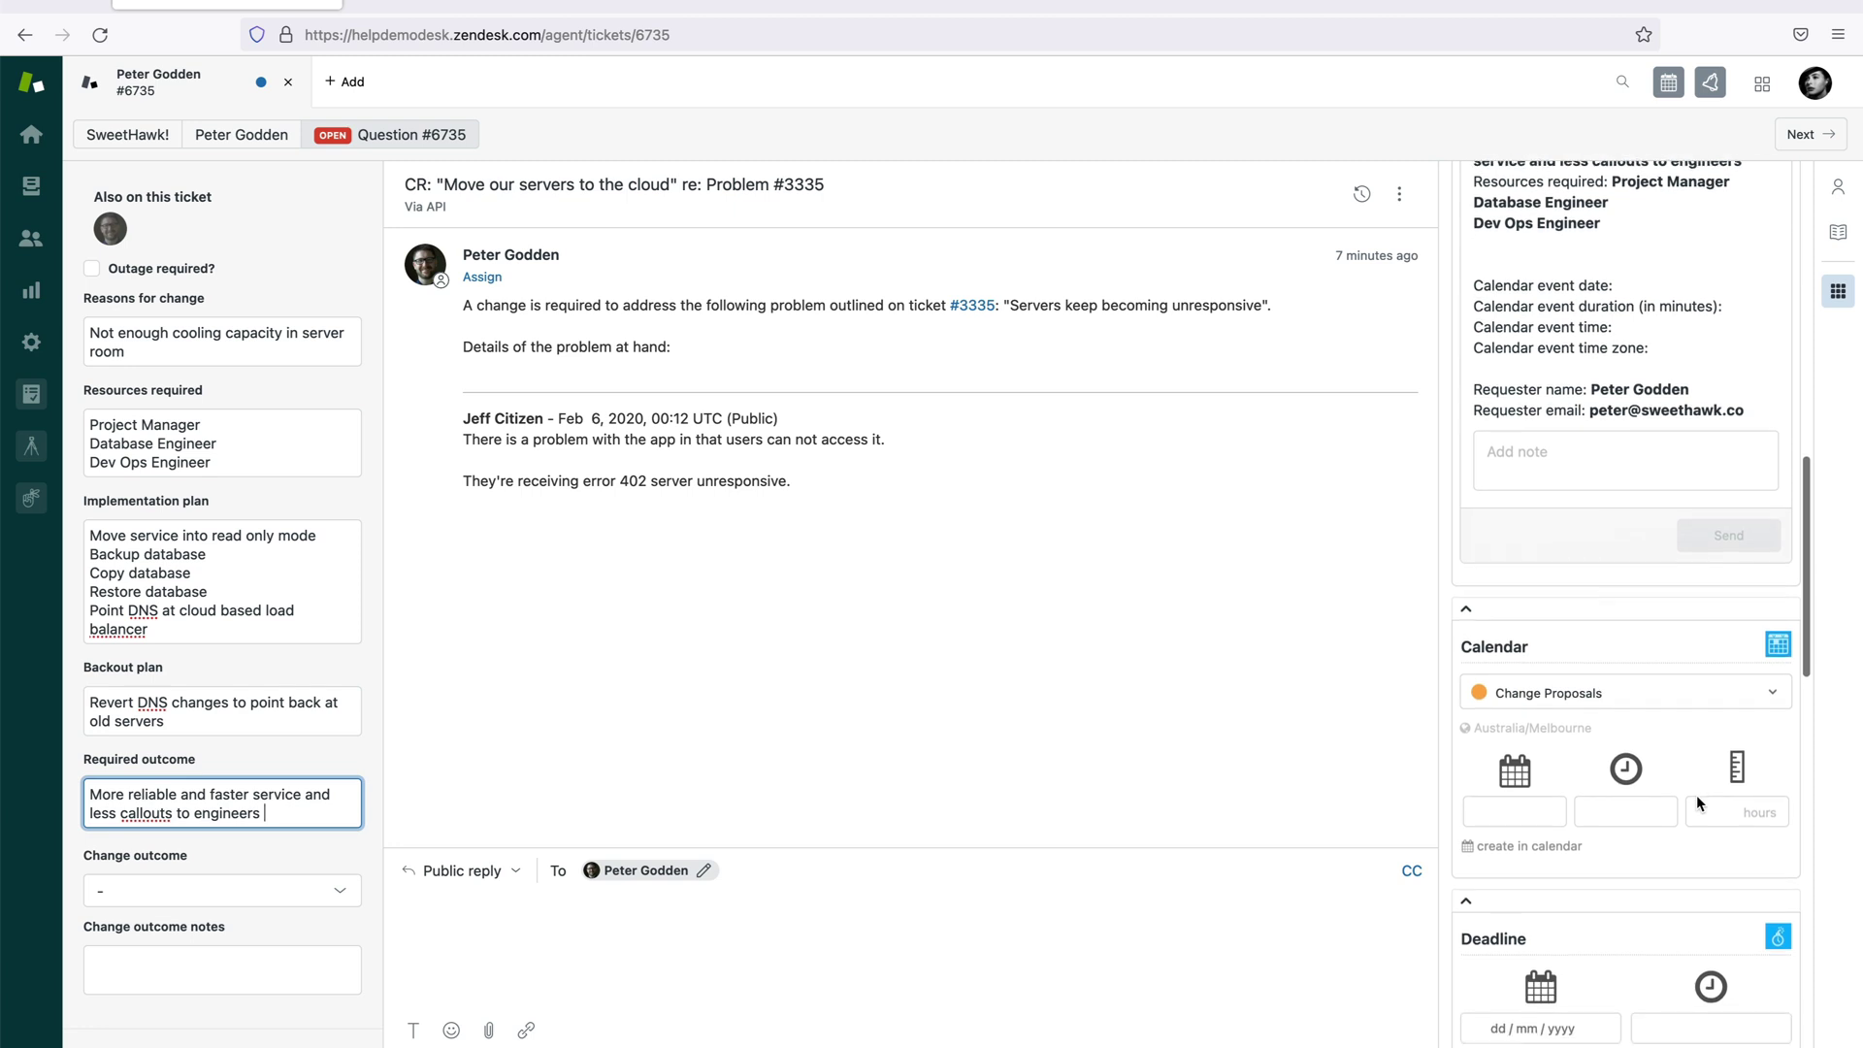
{"action": "scroll", "coordinate": [1696, 795], "scroll_direction": "down", "scroll_amount": 2}
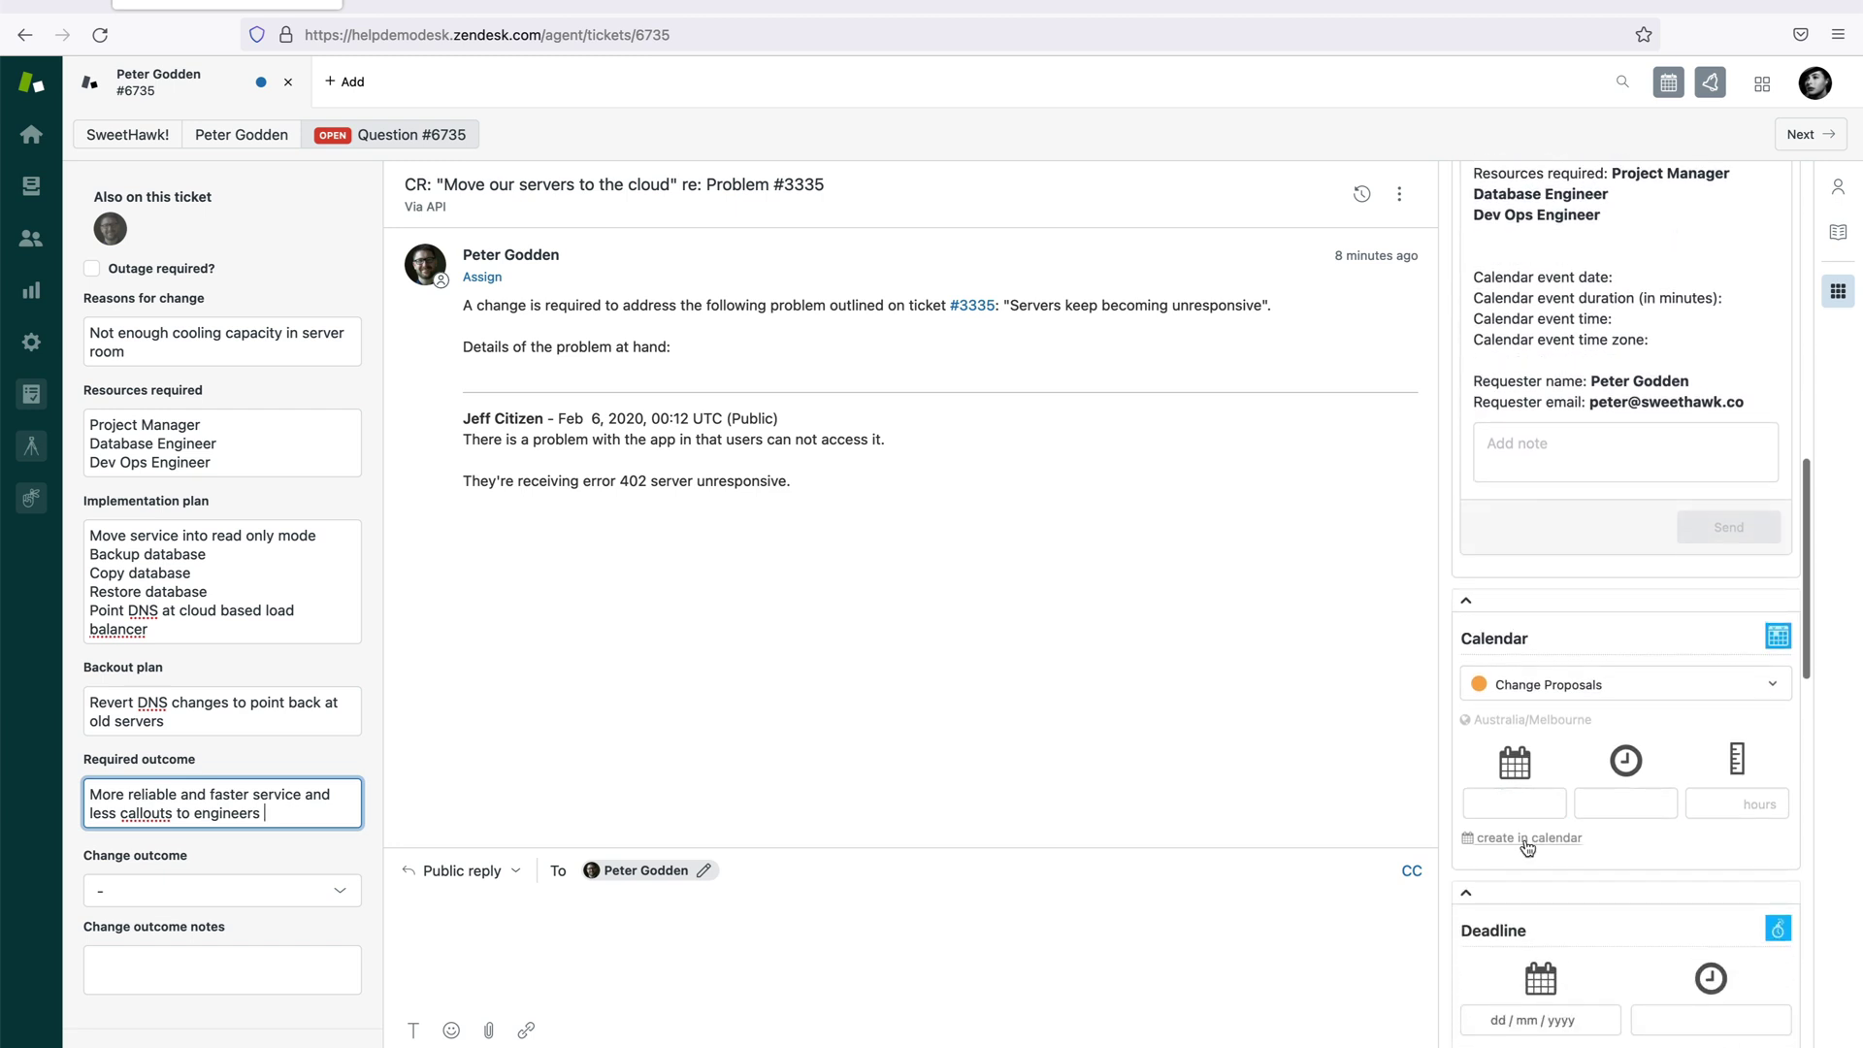
{"action": "left_click", "coordinate": [1527, 843]}
{"action": "scroll", "coordinate": [1679, 613], "scroll_direction": "down", "scroll_amount": 3}
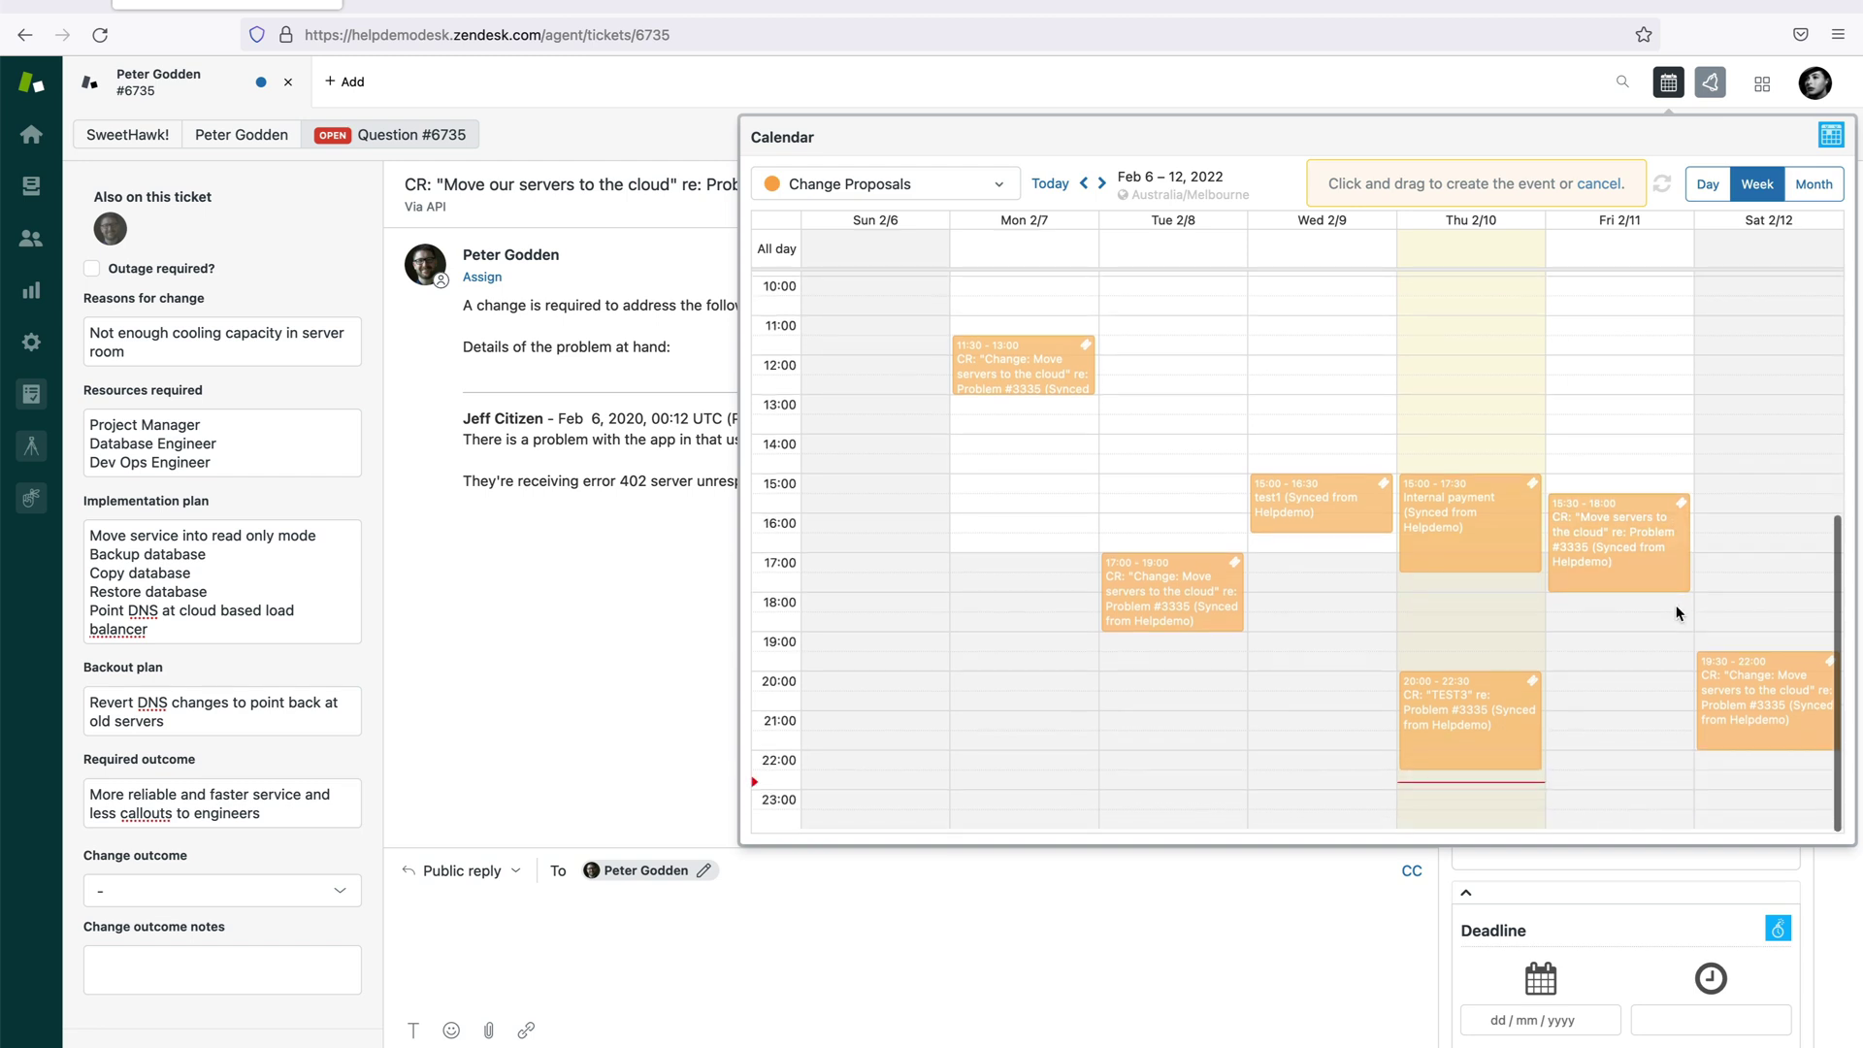
{"action": "scroll", "coordinate": [1678, 613], "scroll_direction": "up", "scroll_amount": 3}
{"action": "left_click_drag", "start_coordinate": [1671, 448], "coordinate": [1657, 516]}
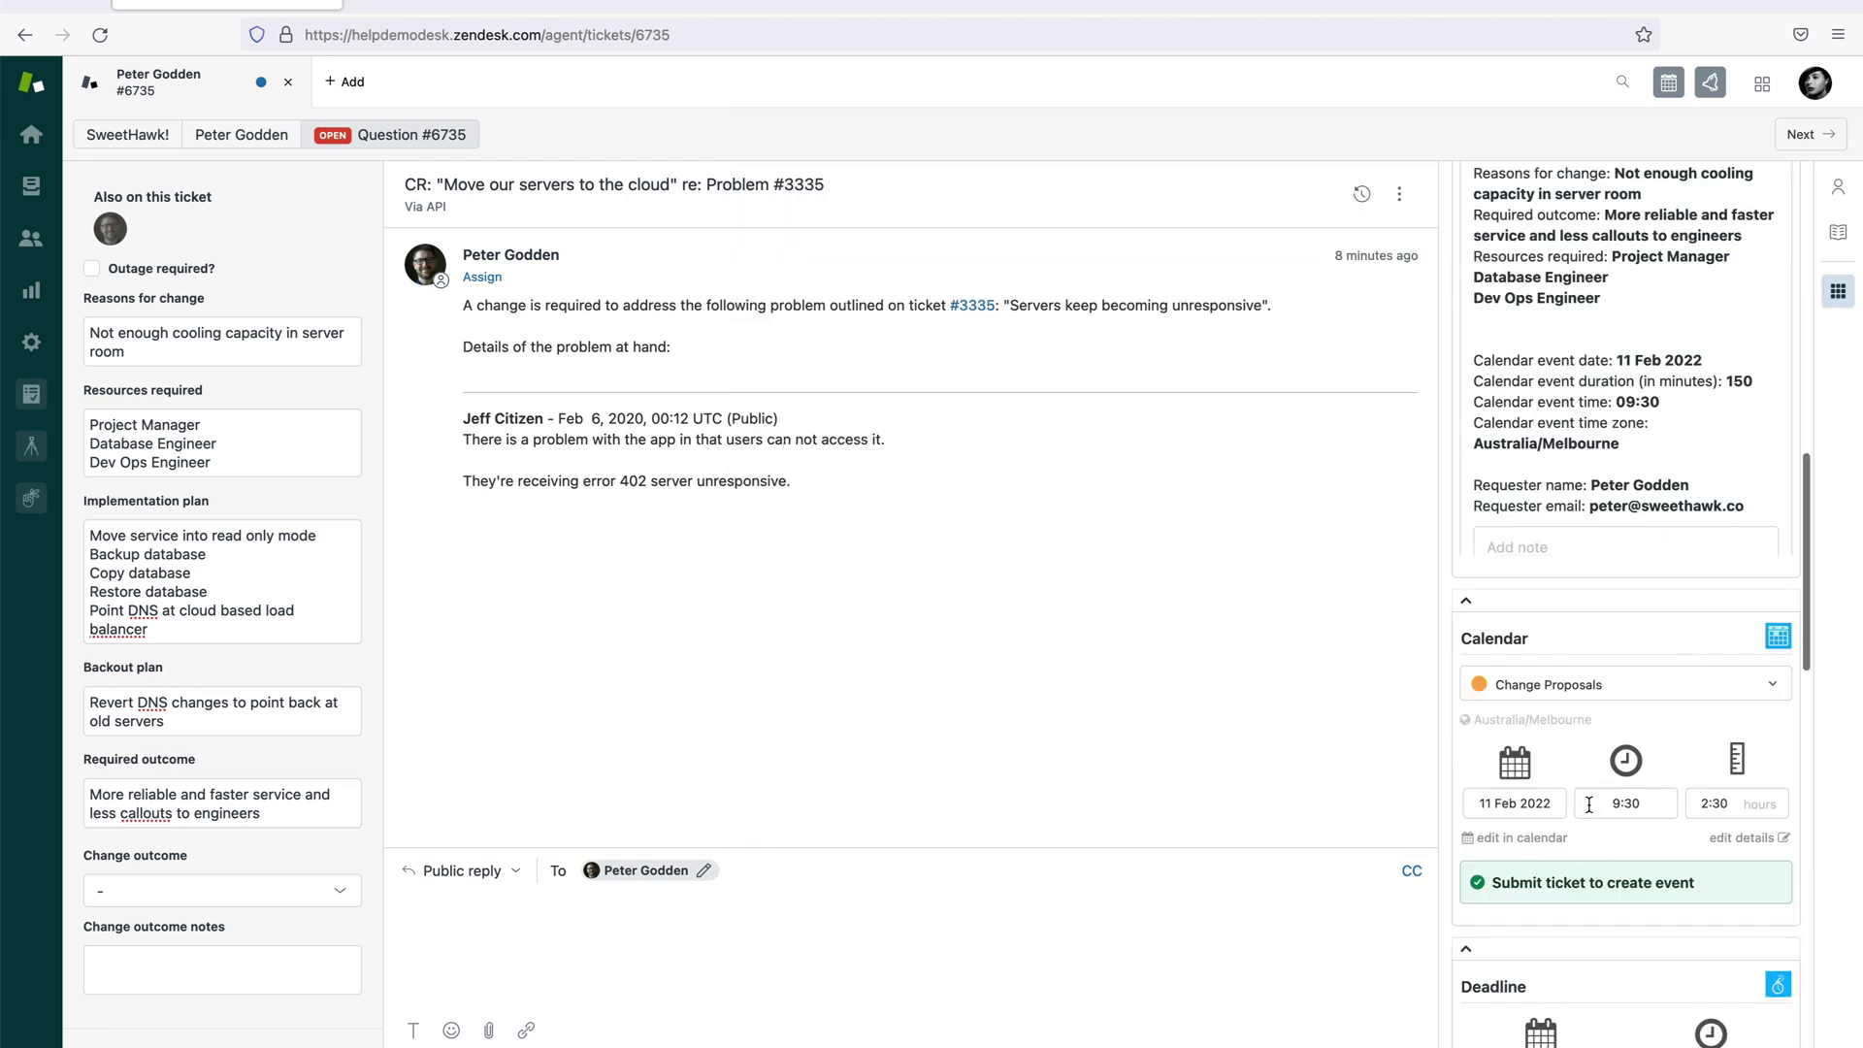
Step: Check the calendar event details in the message to approvers, and submit the change request ticket as Open
{"action": "scroll", "coordinate": [1601, 602], "scroll_direction": "up", "scroll_amount": 1}
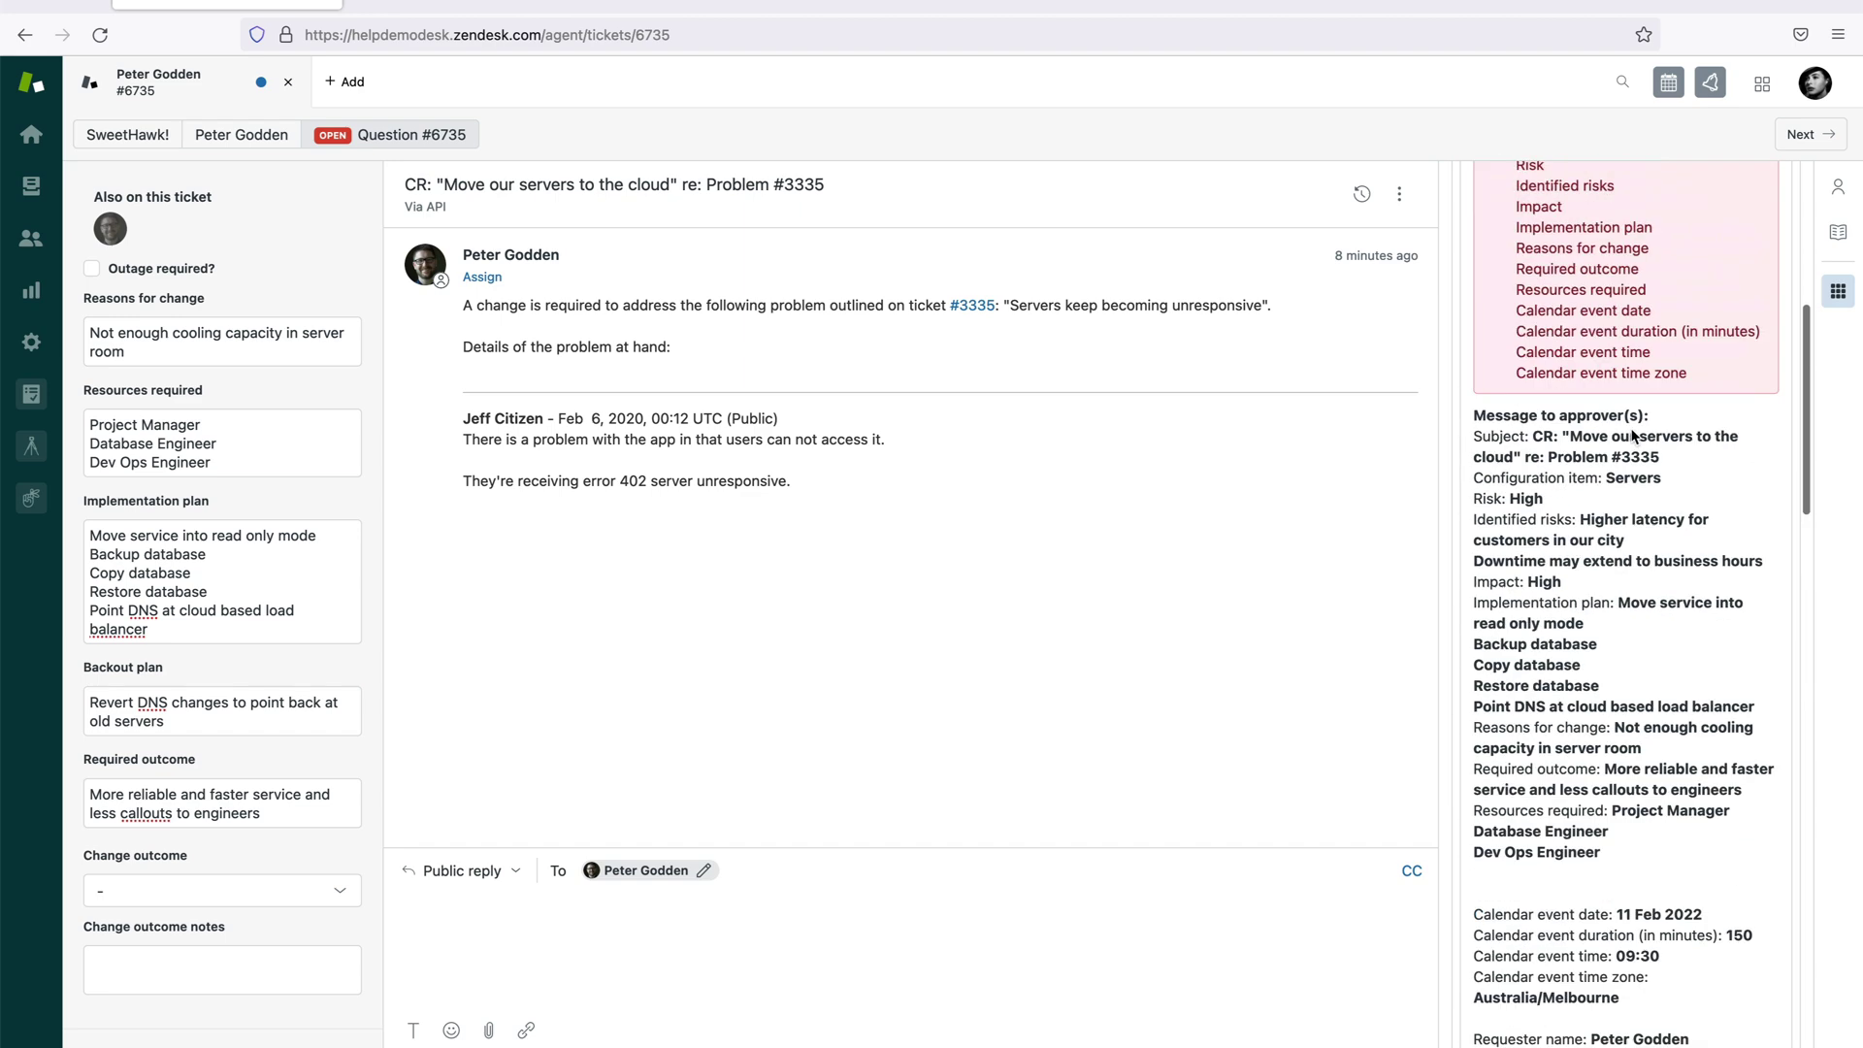
{"action": "scroll", "coordinate": [1627, 935], "scroll_direction": "down", "scroll_amount": 5}
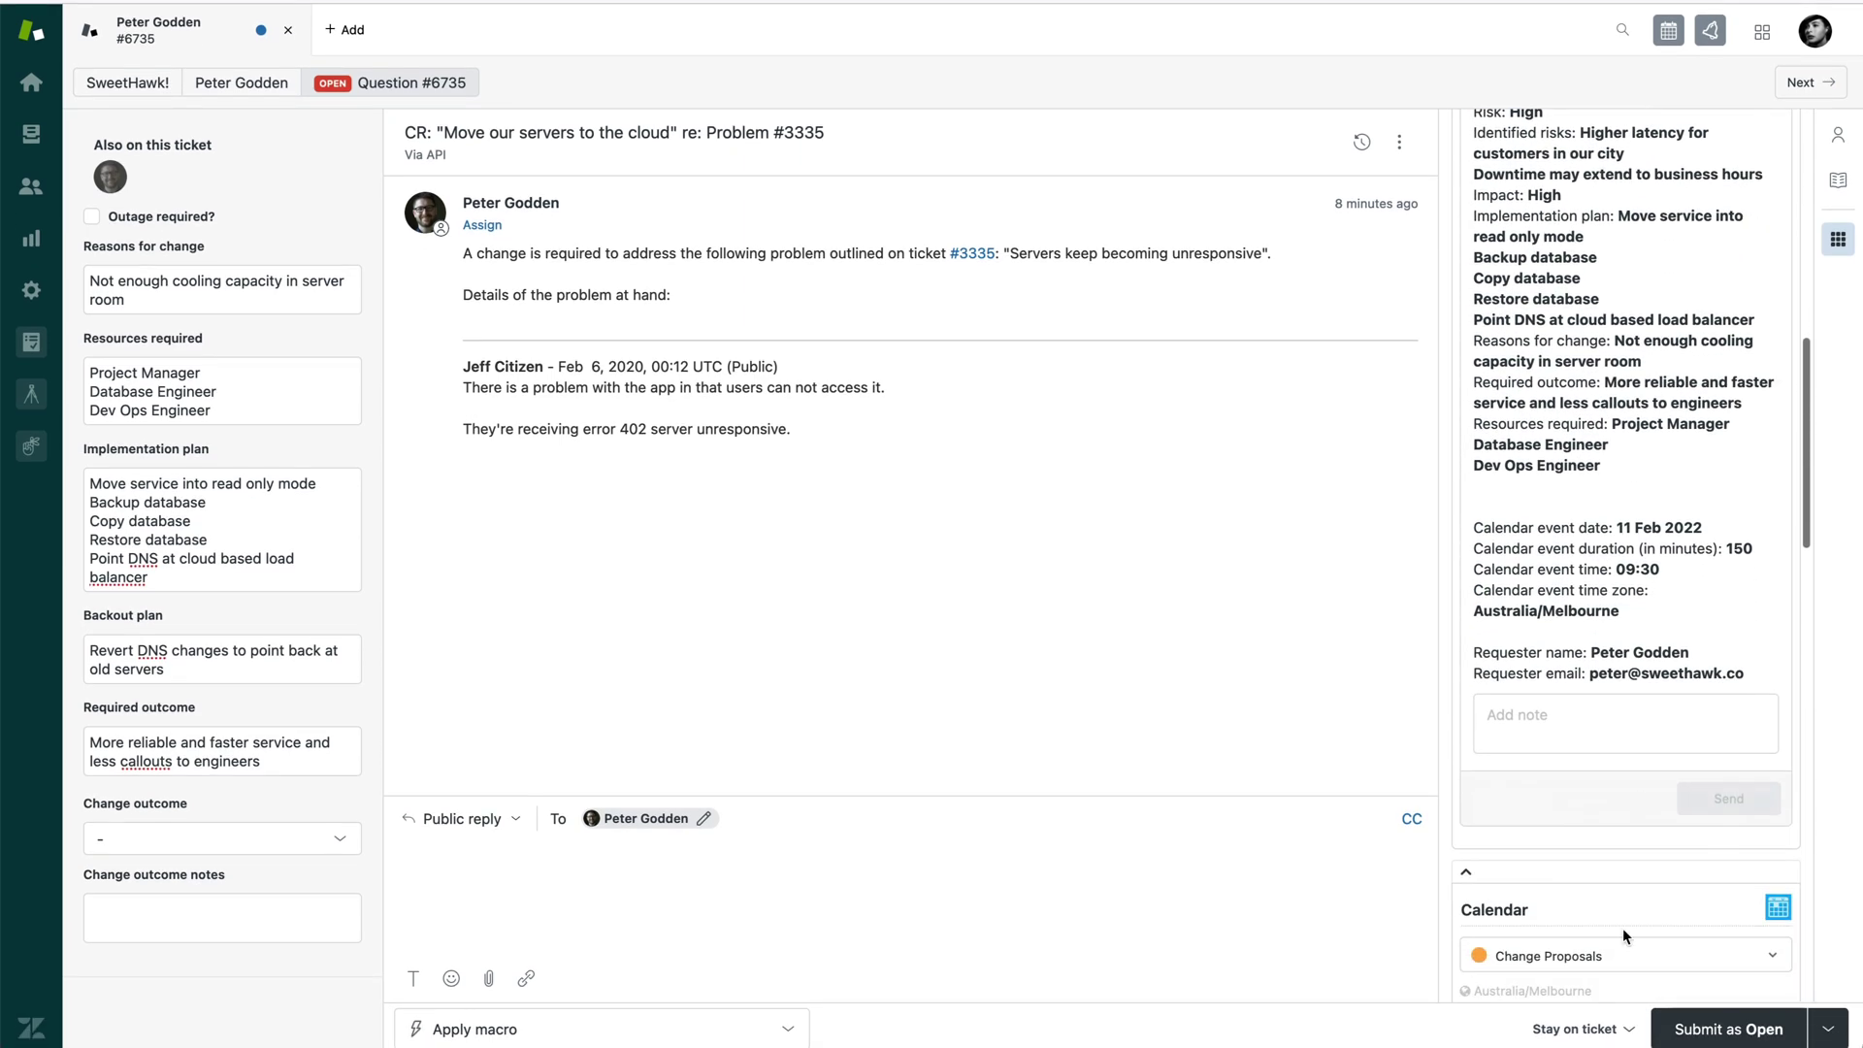
{"action": "left_click", "coordinate": [1730, 1029]}
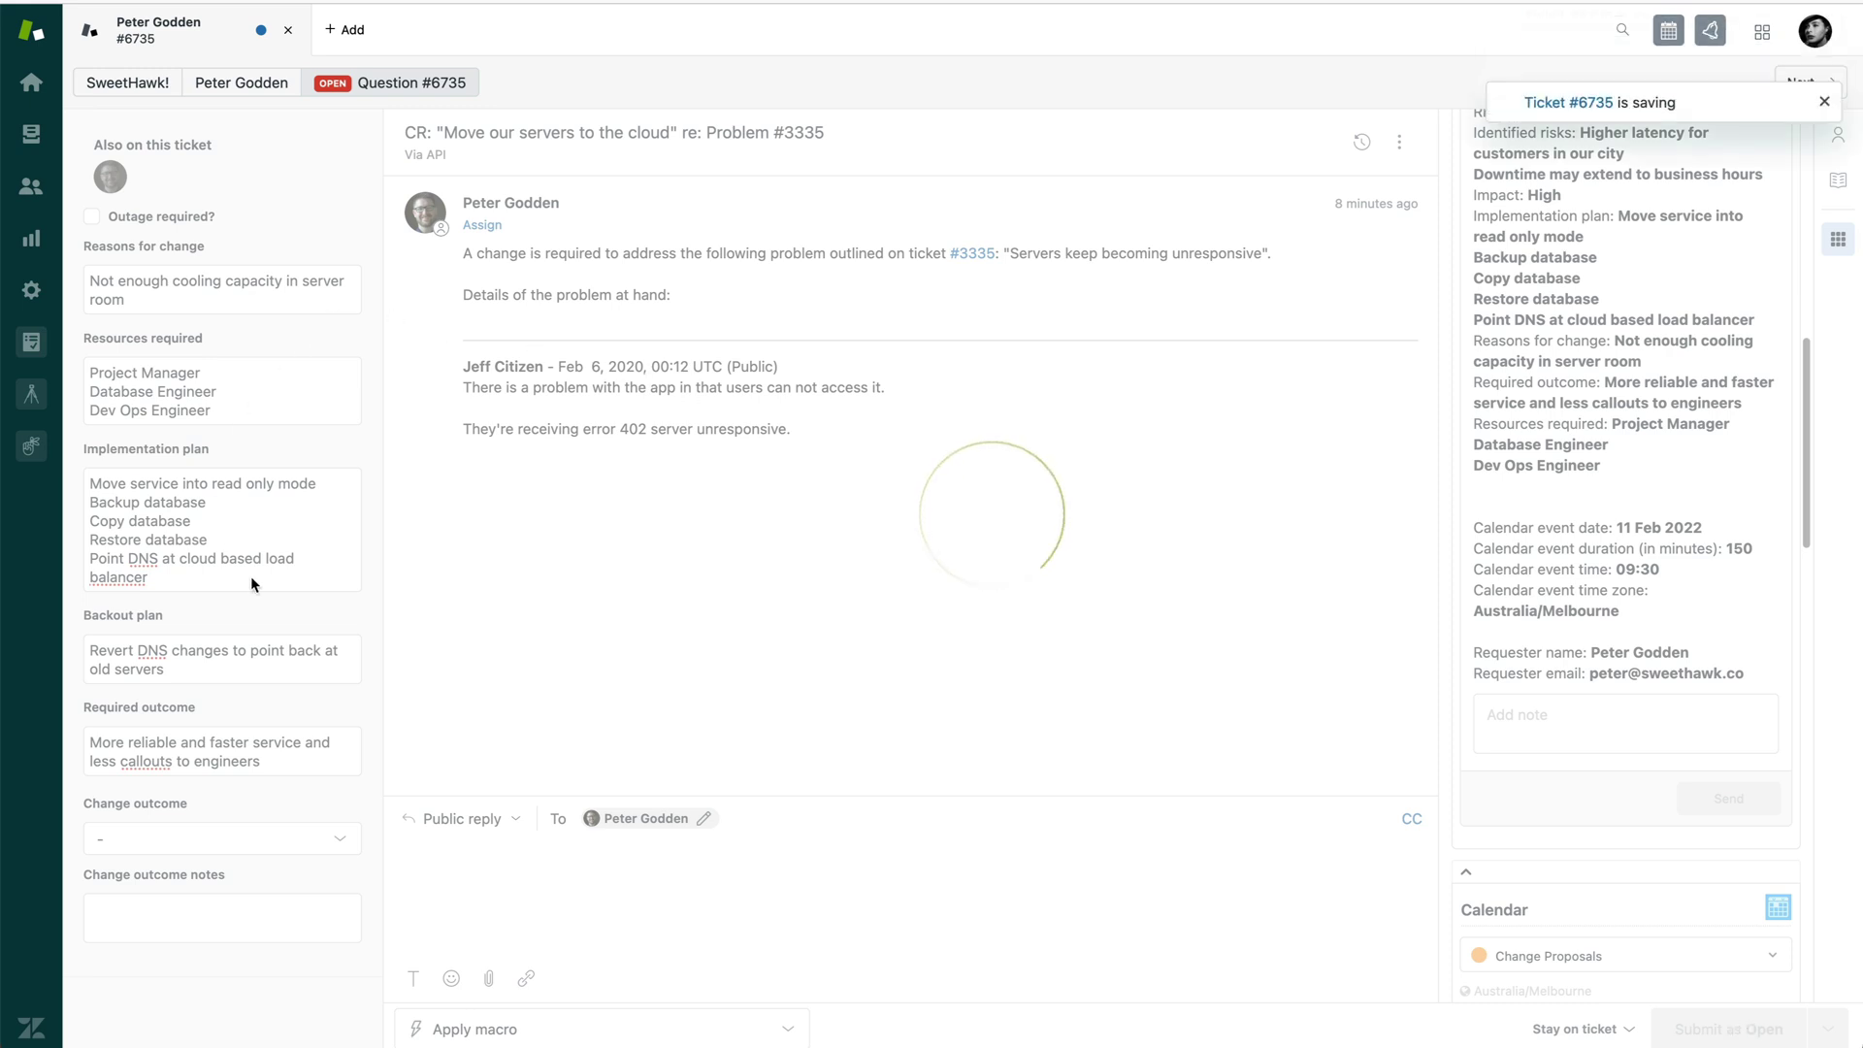
Step: Review the saved message to approvers and send the Normal Change Request for approval
{"action": "scroll", "coordinate": [1689, 563], "scroll_direction": "down", "scroll_amount": 3}
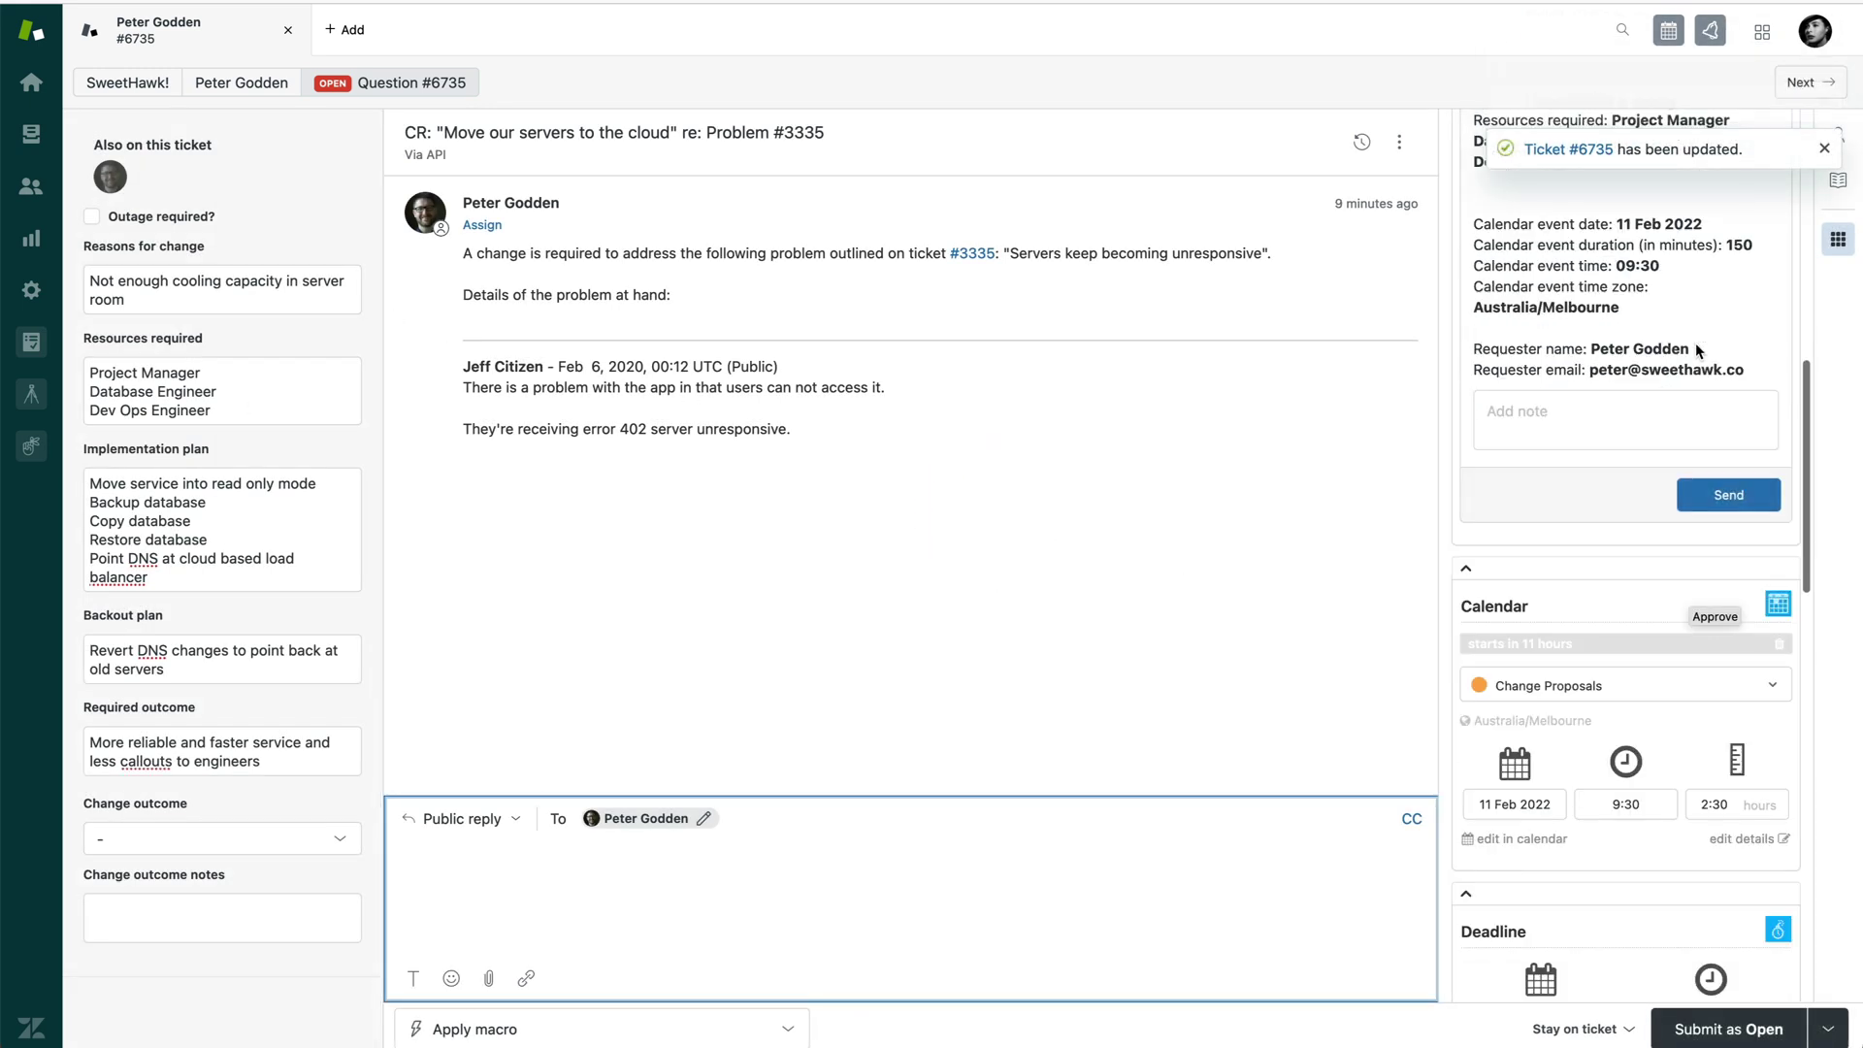
{"action": "scroll", "coordinate": [1669, 278], "scroll_direction": "up", "scroll_amount": 6}
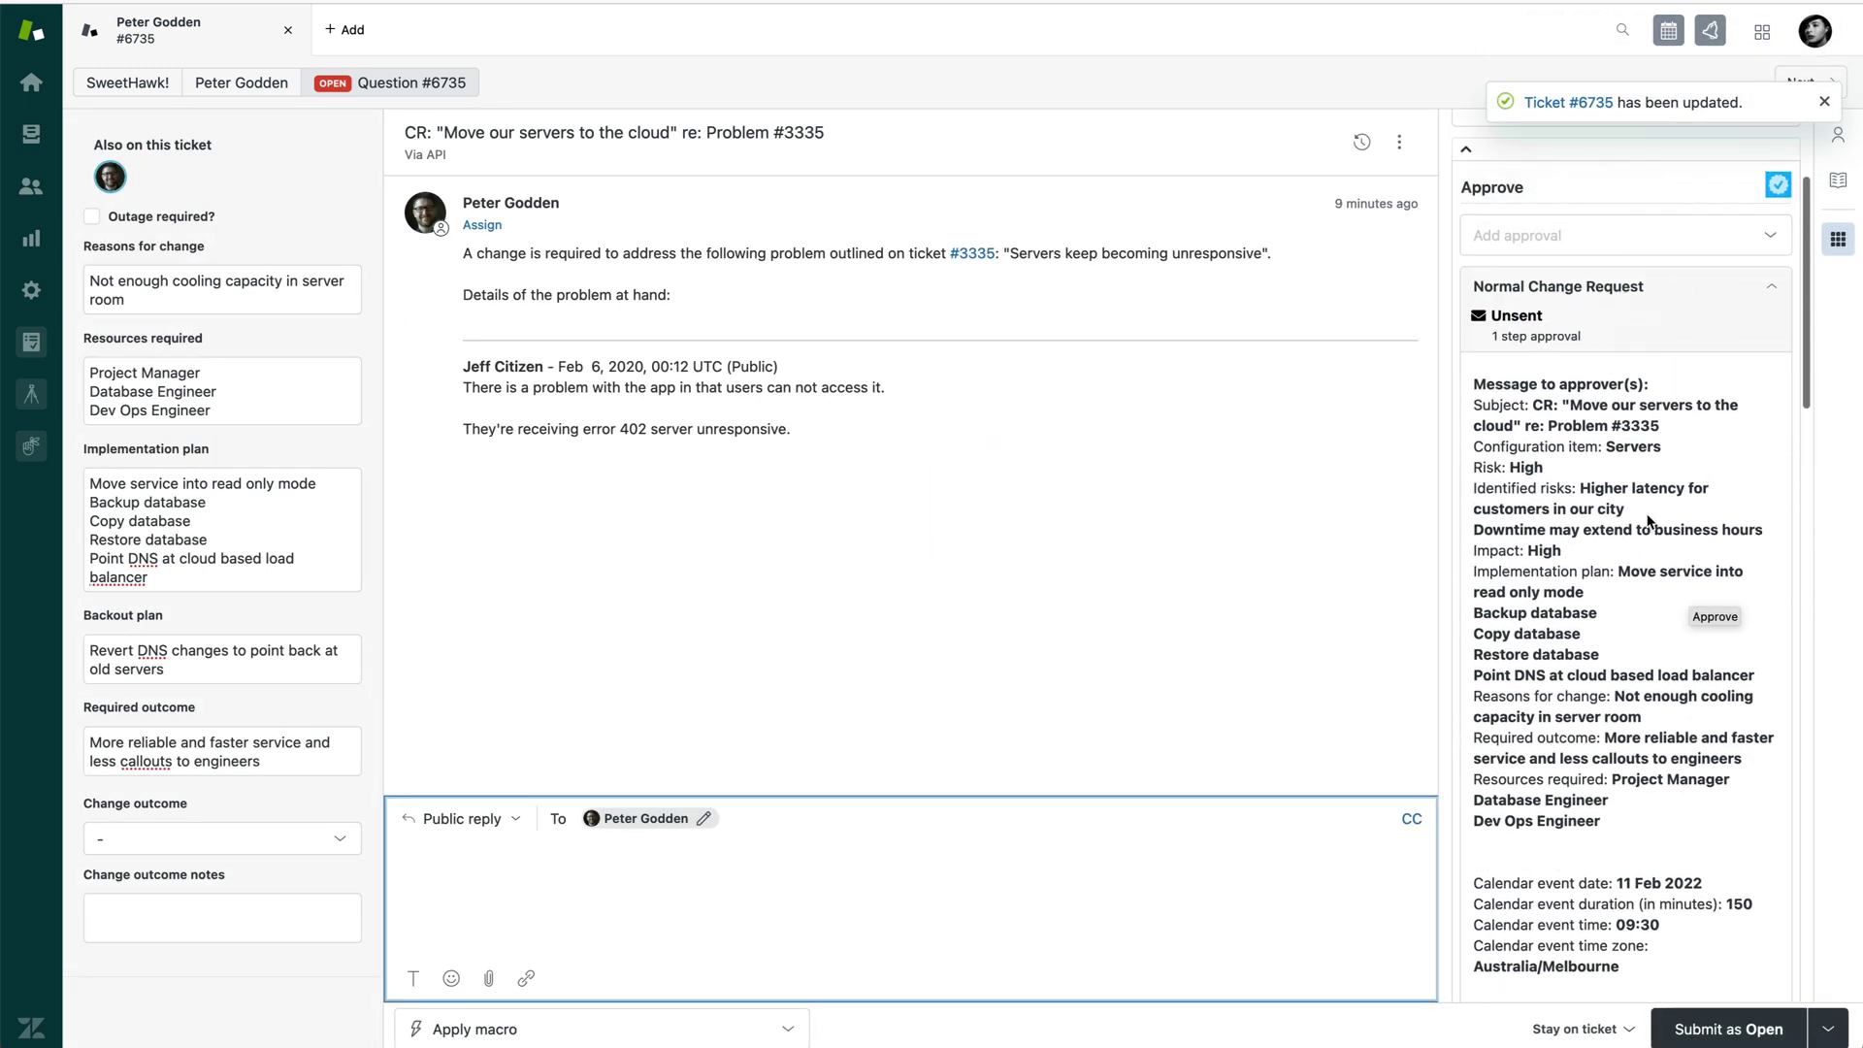
{"action": "scroll", "coordinate": [1655, 521], "scroll_direction": "down", "scroll_amount": 3}
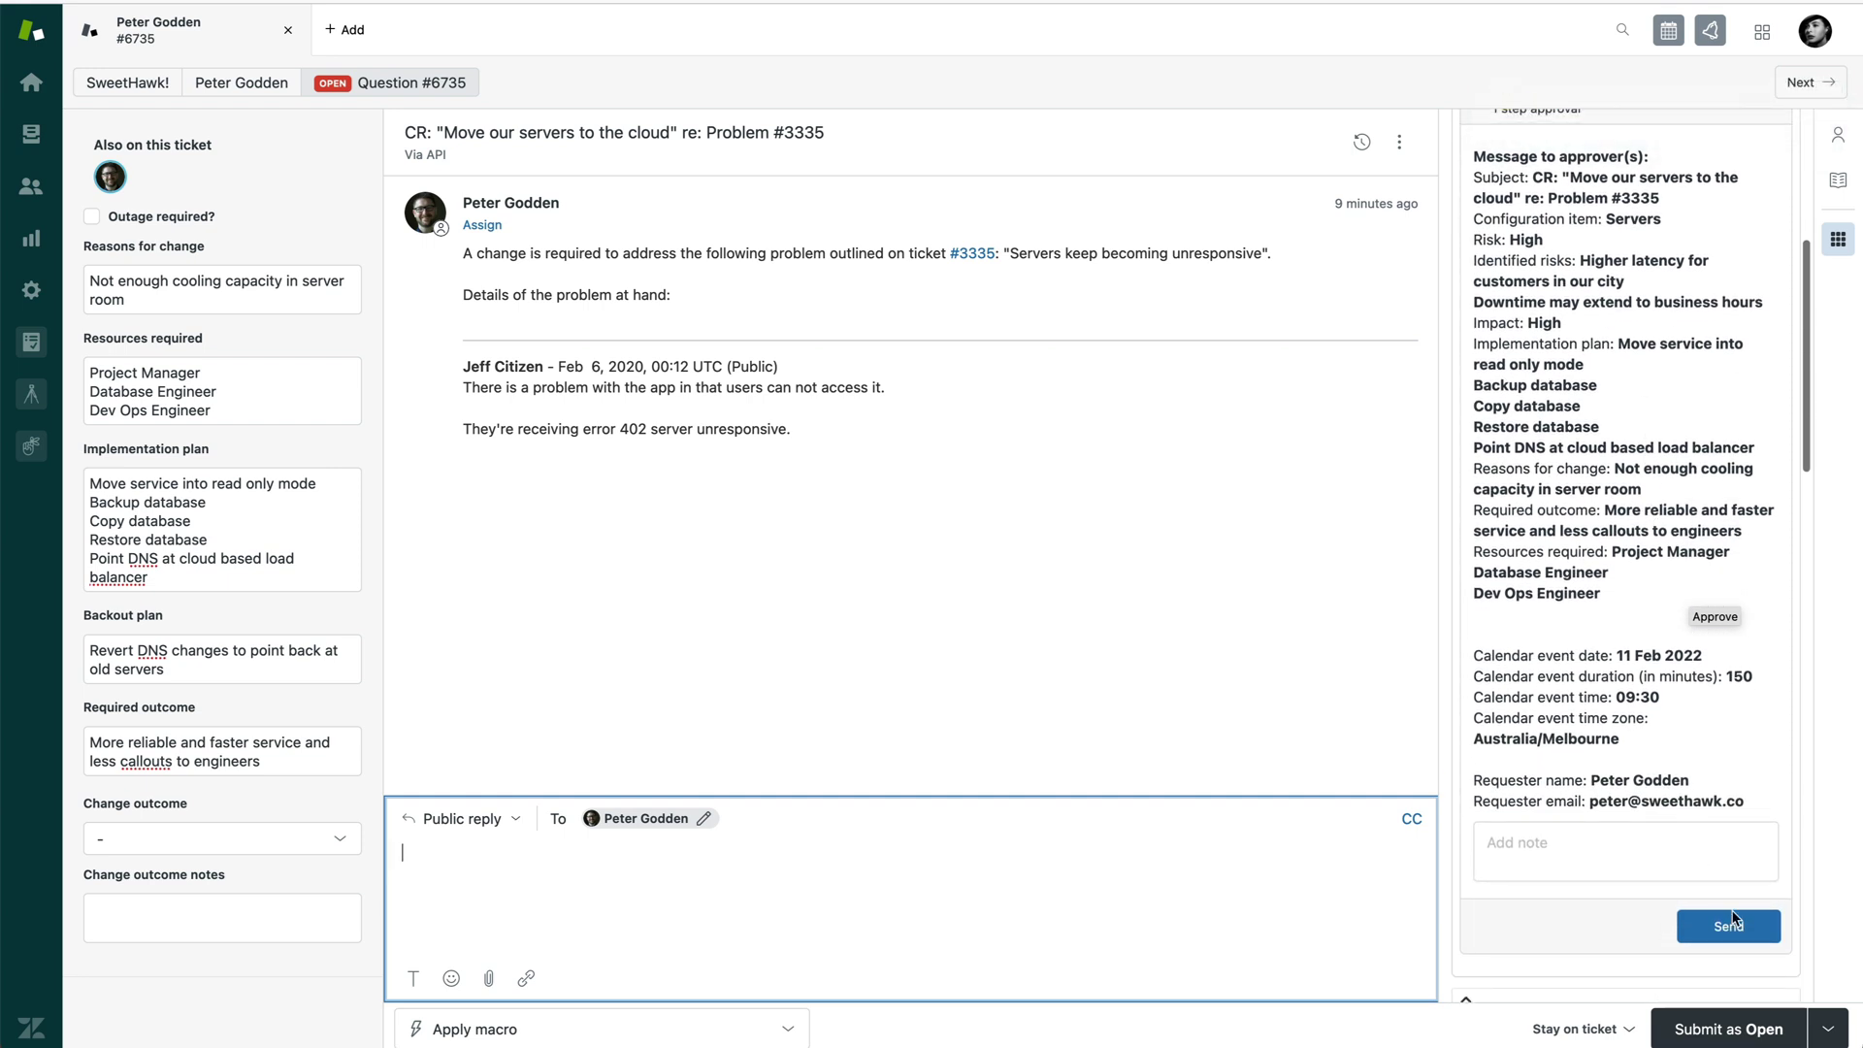
{"action": "left_click", "coordinate": [1721, 928]}
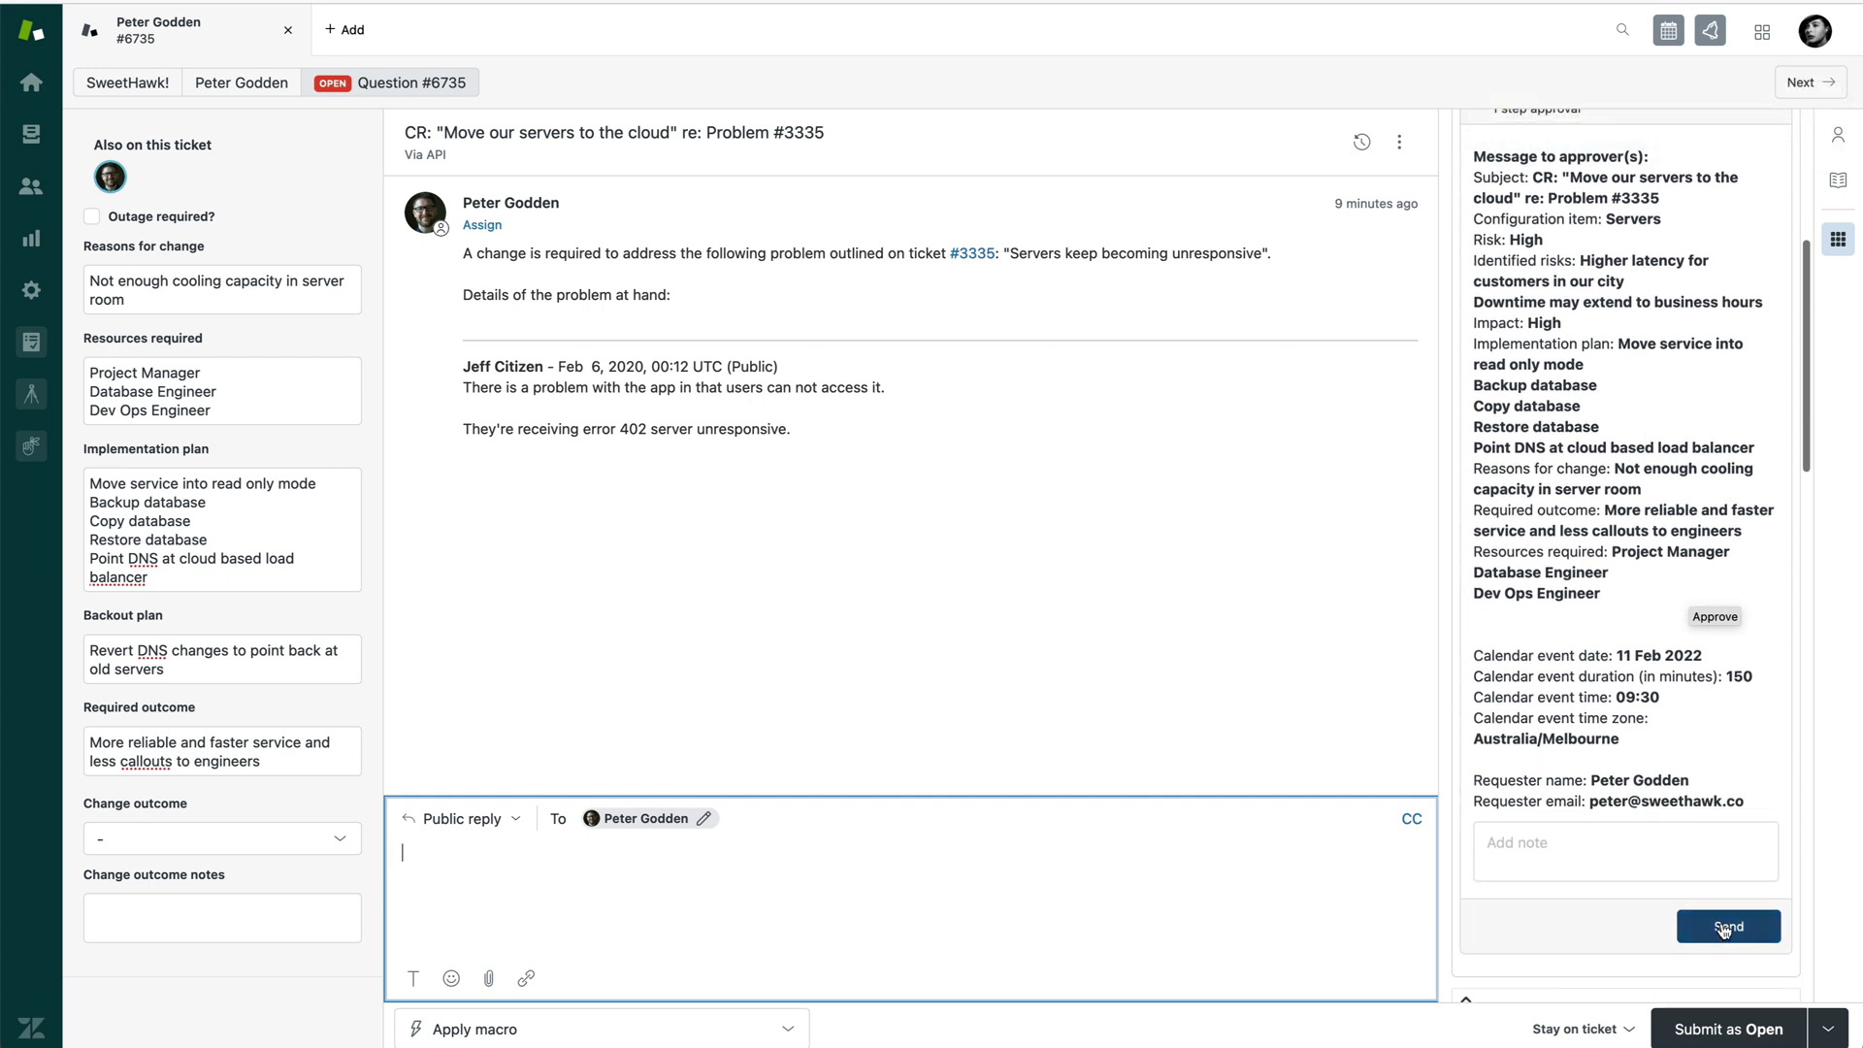
{"action": "left_click", "coordinate": [1723, 980]}
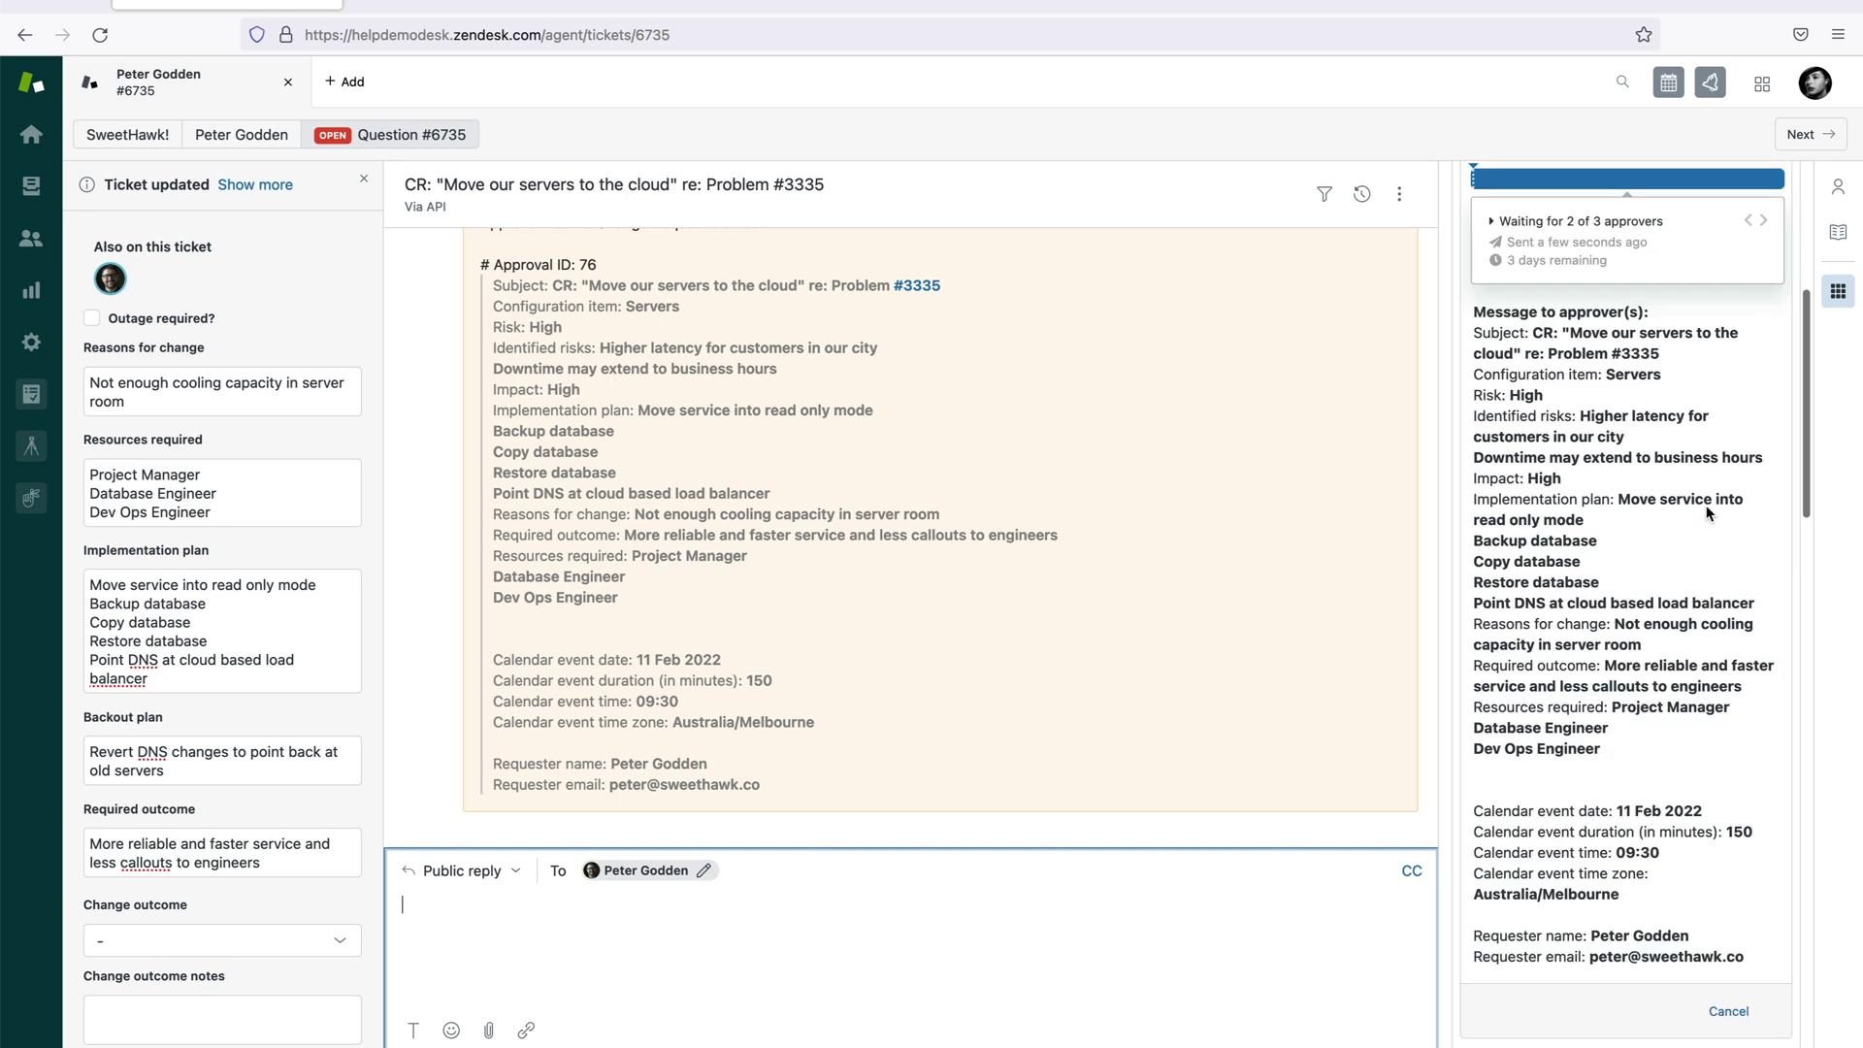
Step: Expand the list of approvers the Normal Change Request is waiting for and examine it
{"action": "scroll", "coordinate": [1559, 258], "scroll_direction": "up", "scroll_amount": 3}
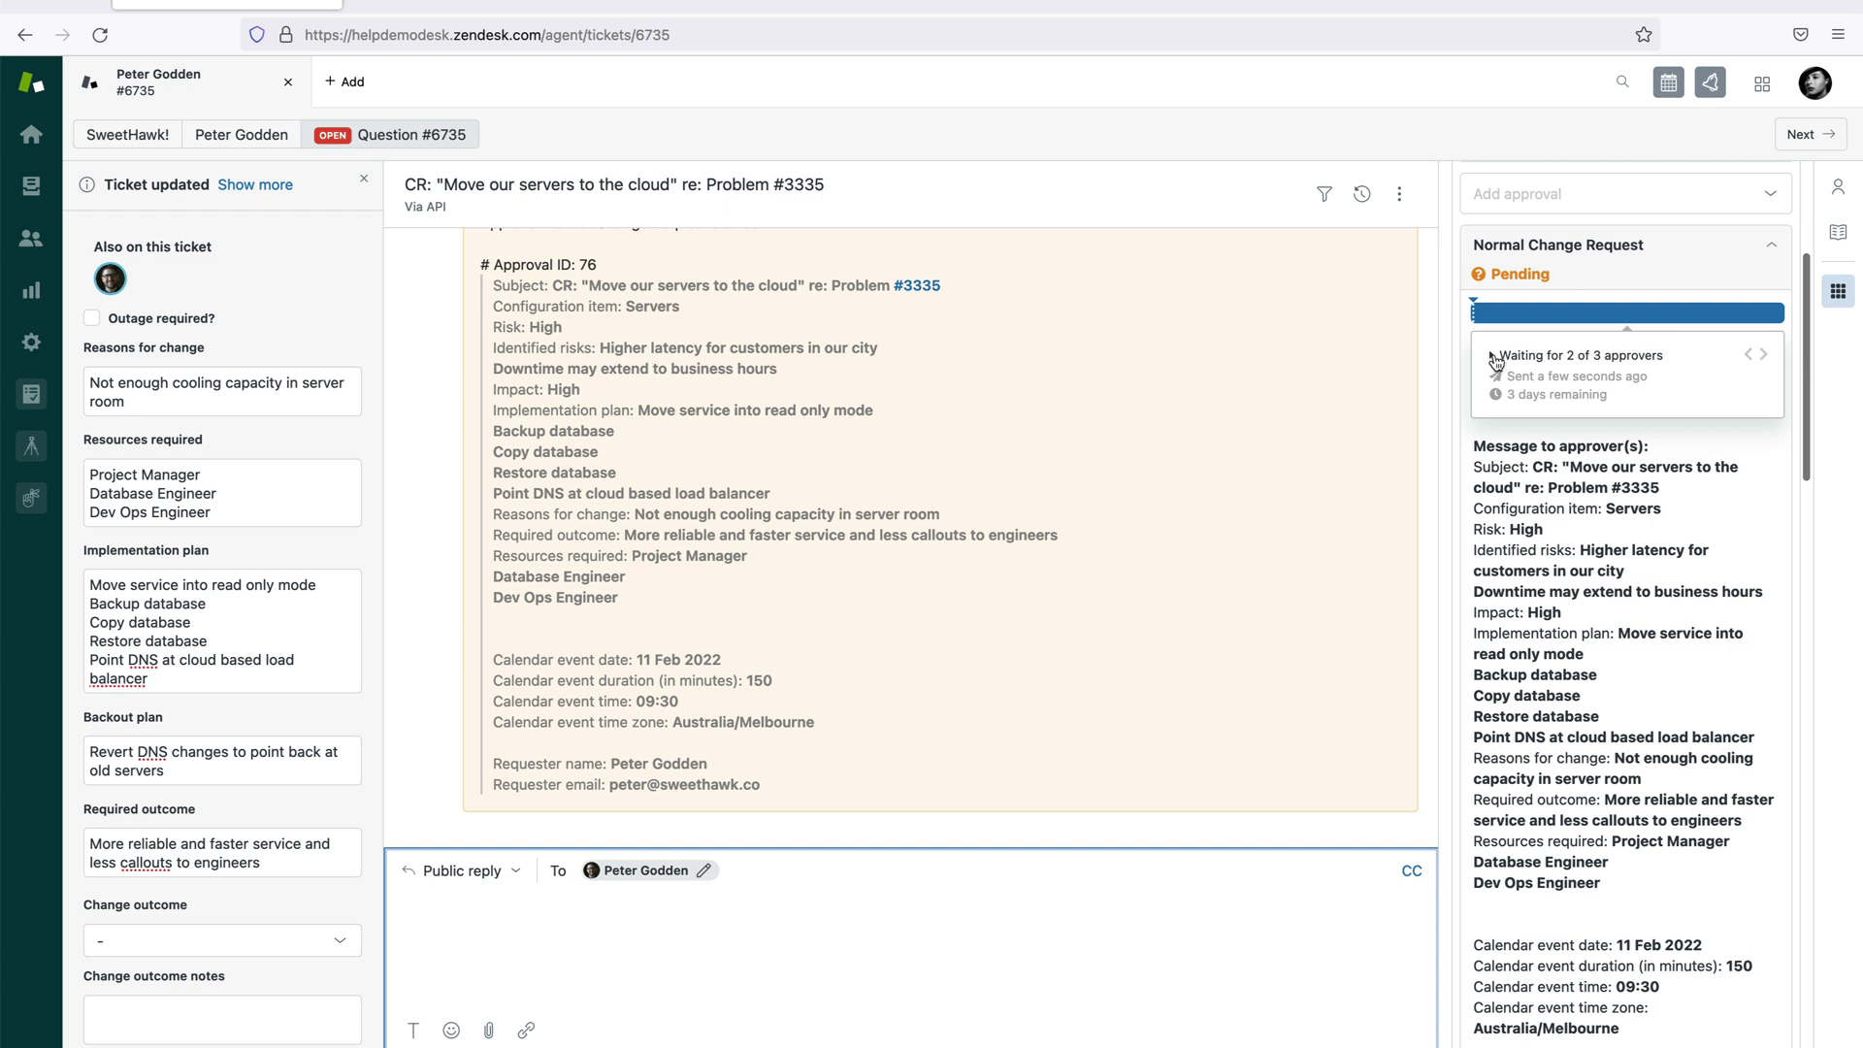
{"action": "left_click", "coordinate": [1495, 358]}
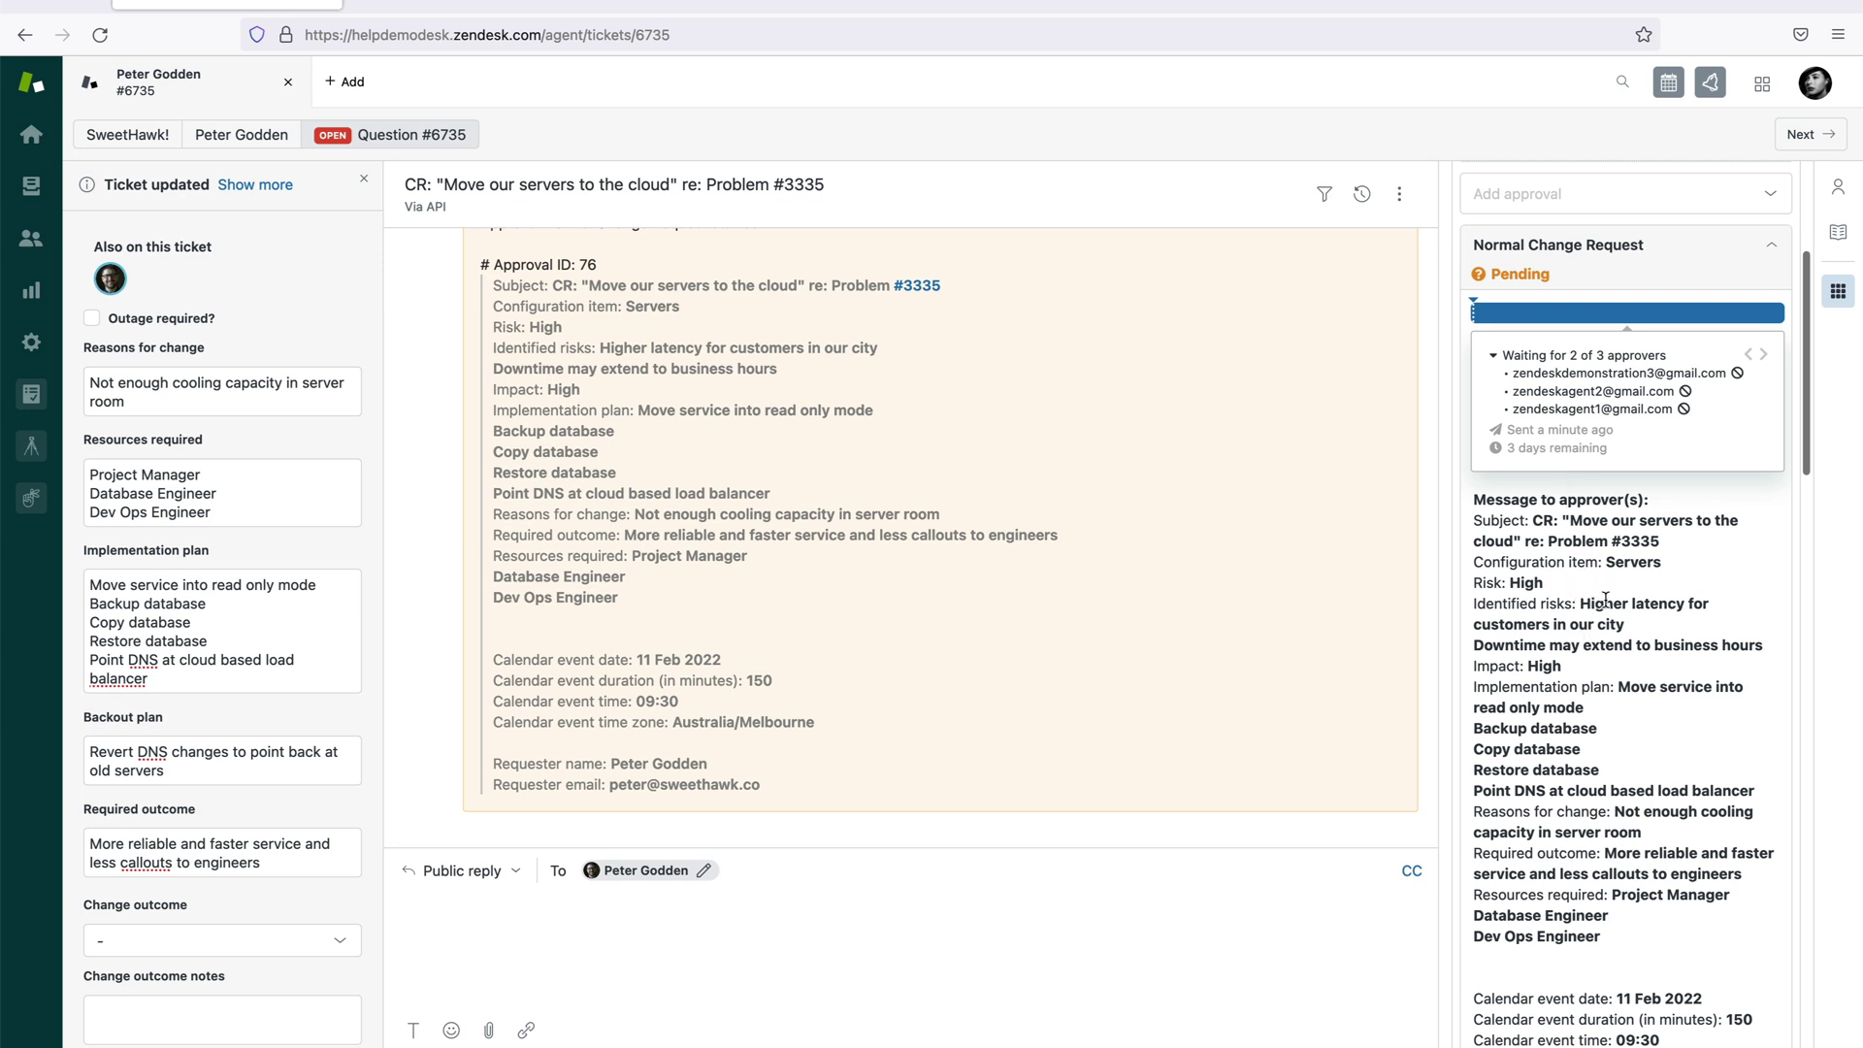
{"action": "scroll", "coordinate": [1609, 580], "scroll_direction": "up", "scroll_amount": 2}
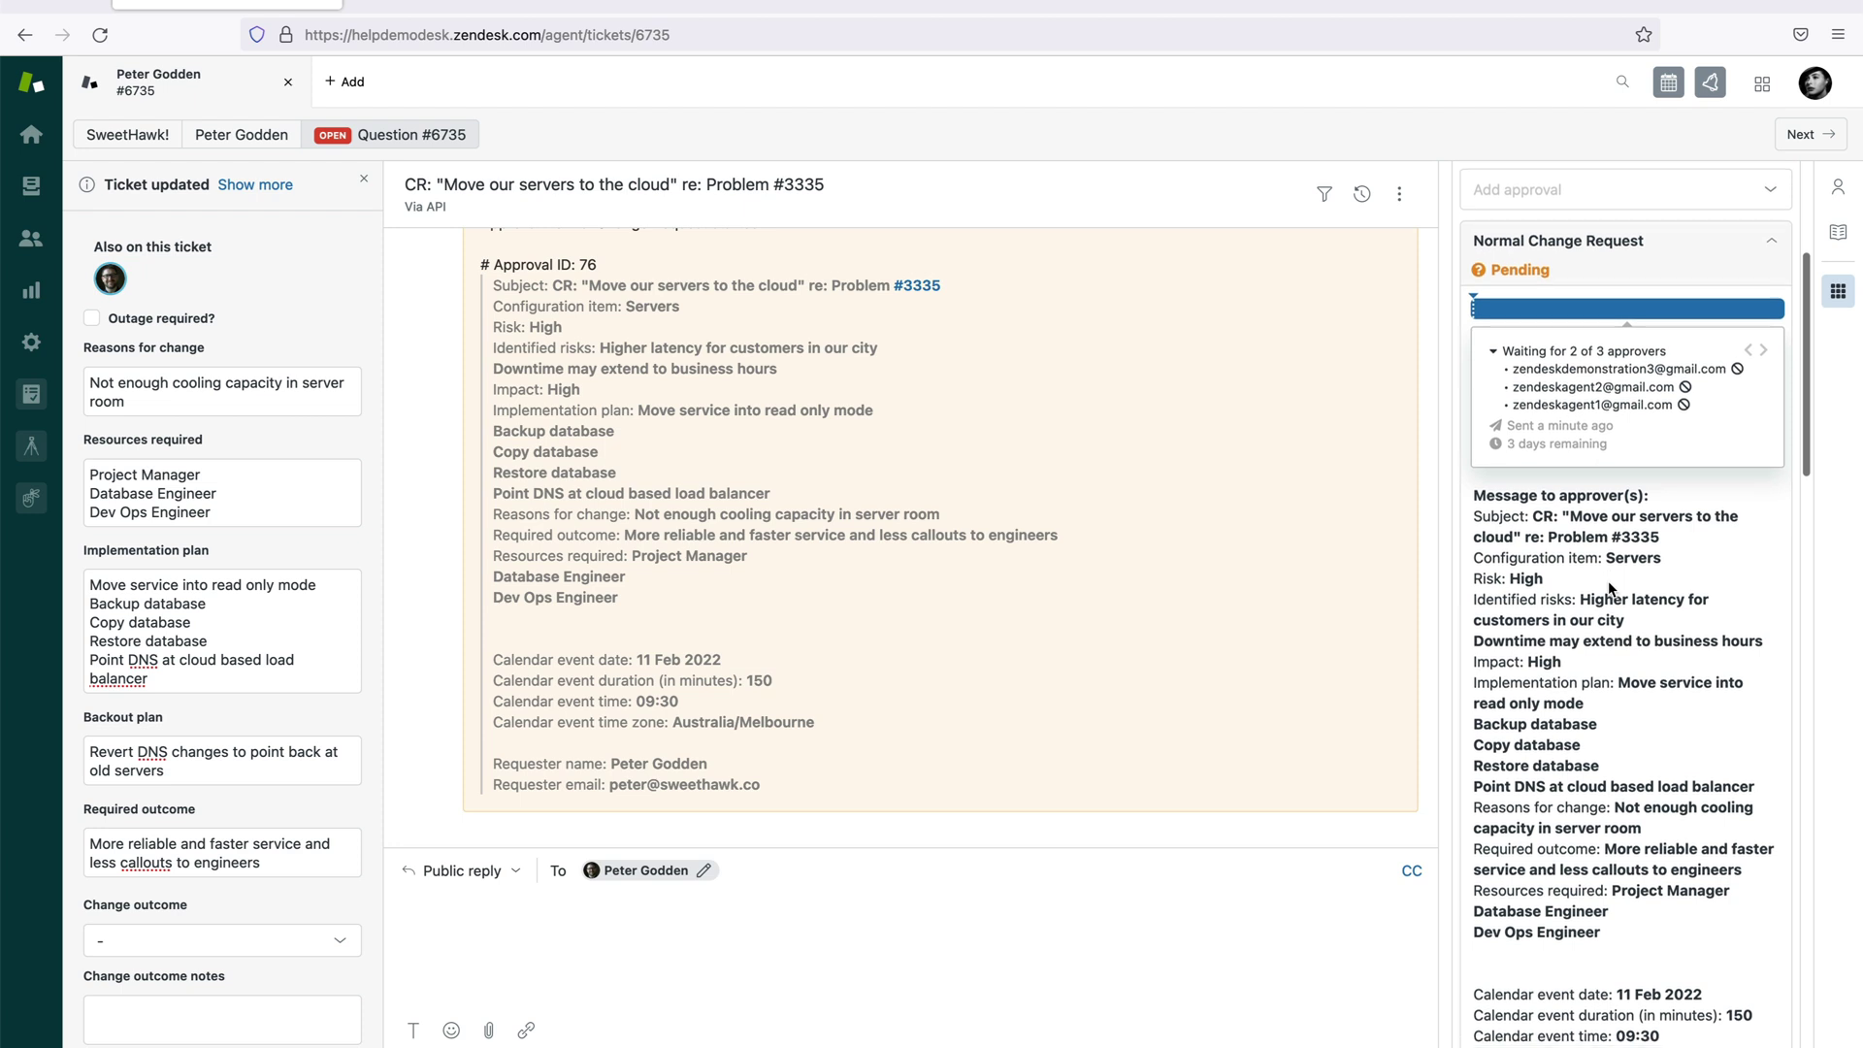
{"action": "scroll", "coordinate": [1611, 538], "scroll_direction": "up", "scroll_amount": 2}
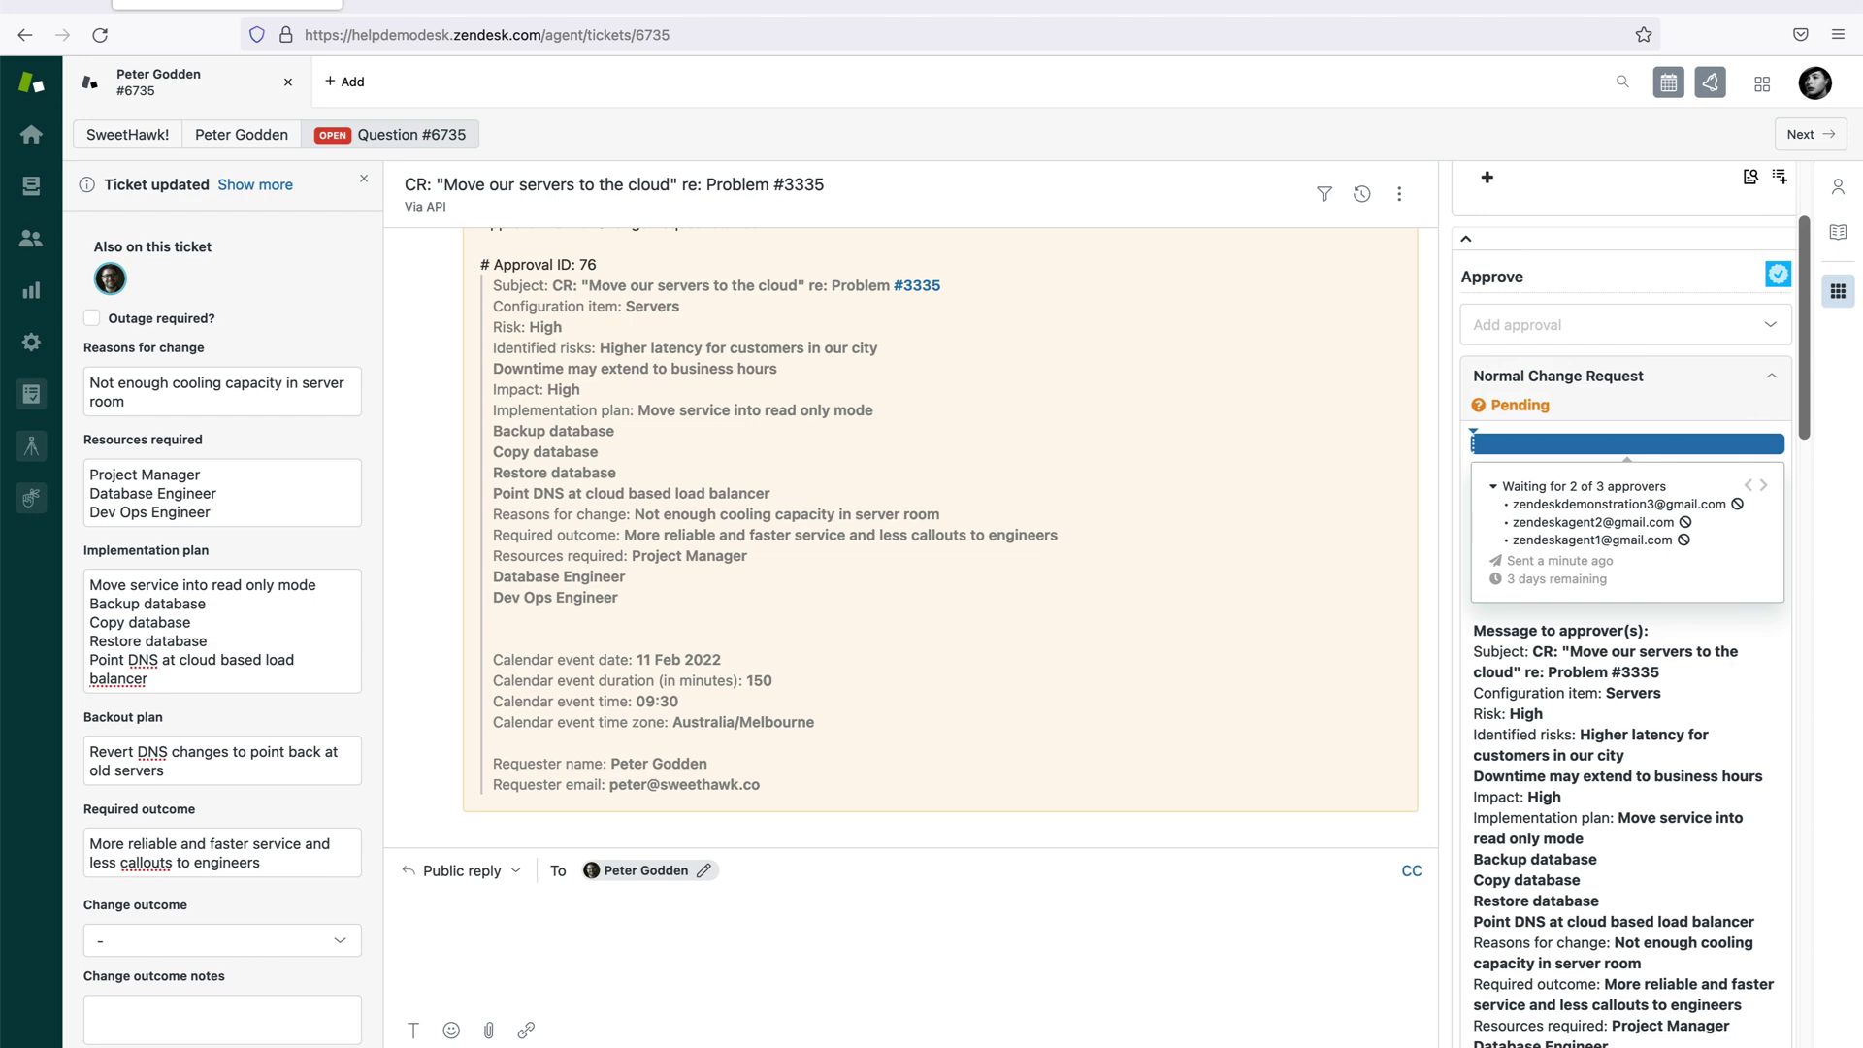
Step: Submit the change request ticket as On-hold and find it in the Change Tickets view
{"action": "left_click", "coordinate": [1790, 998]}
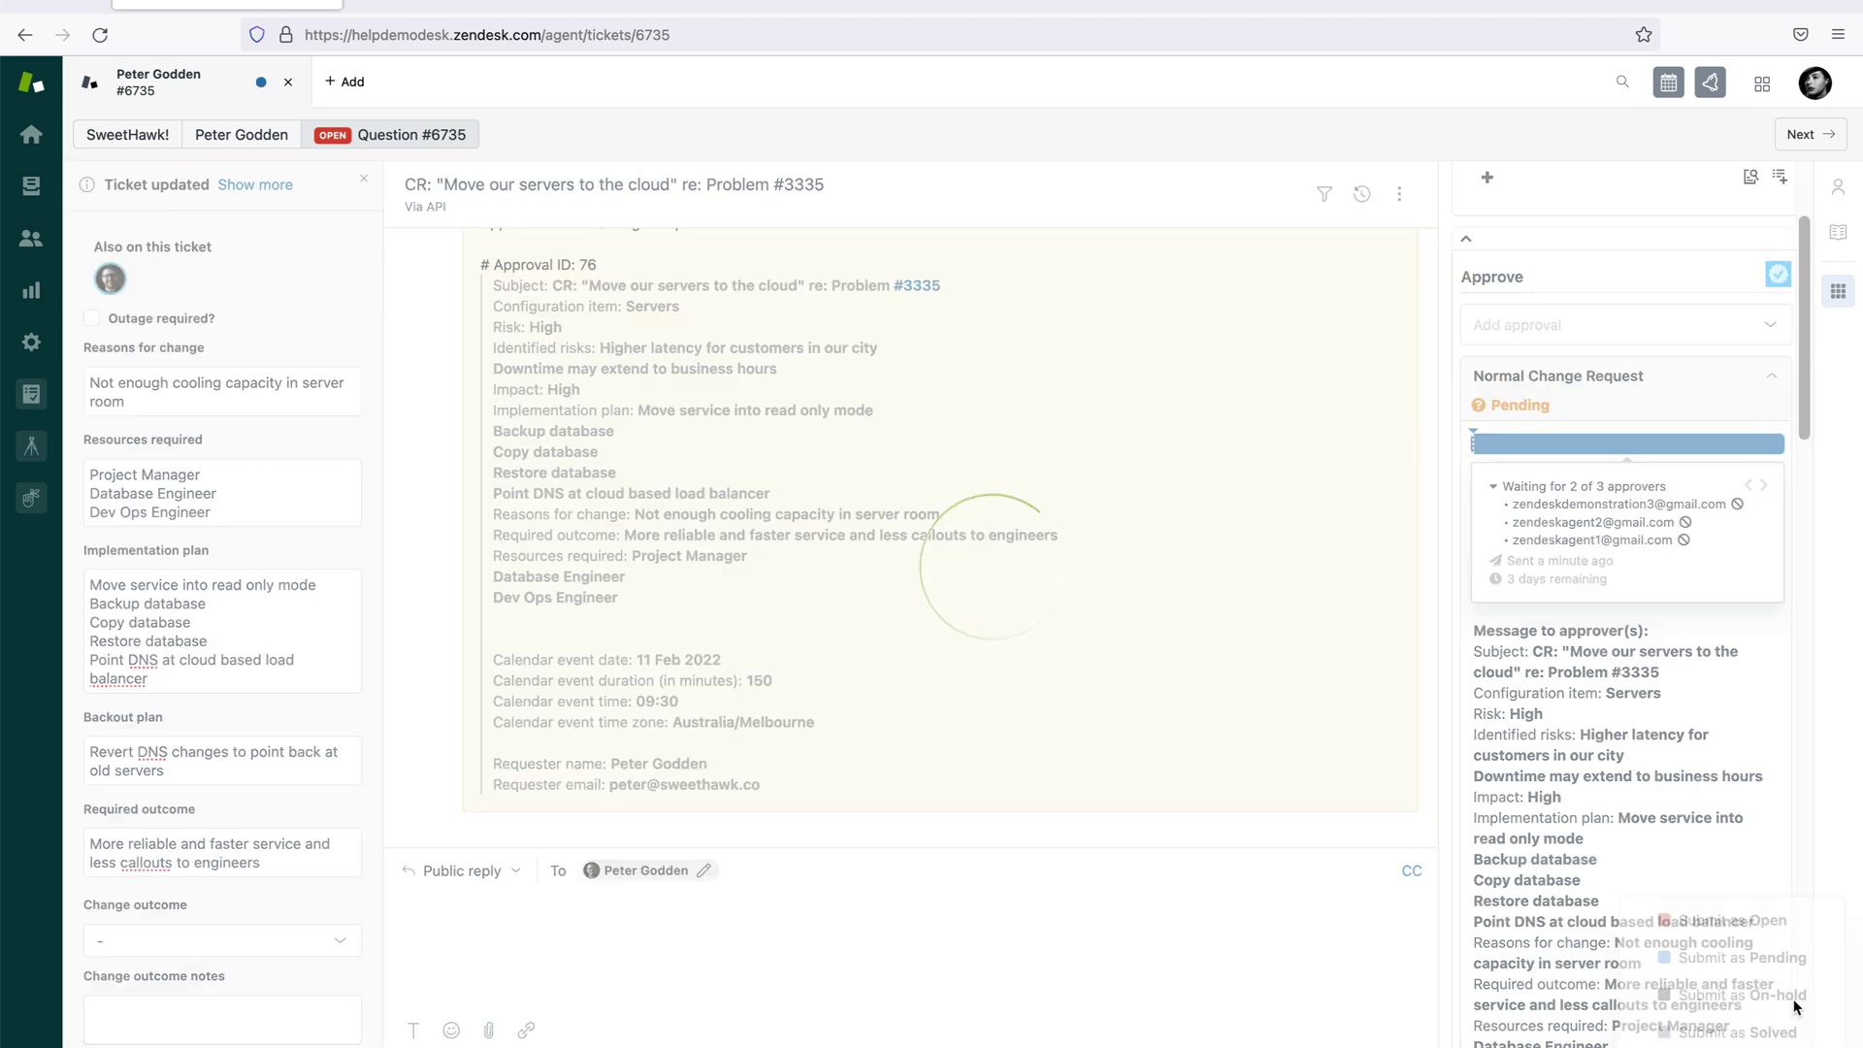
{"action": "left_click", "coordinate": [31, 185]}
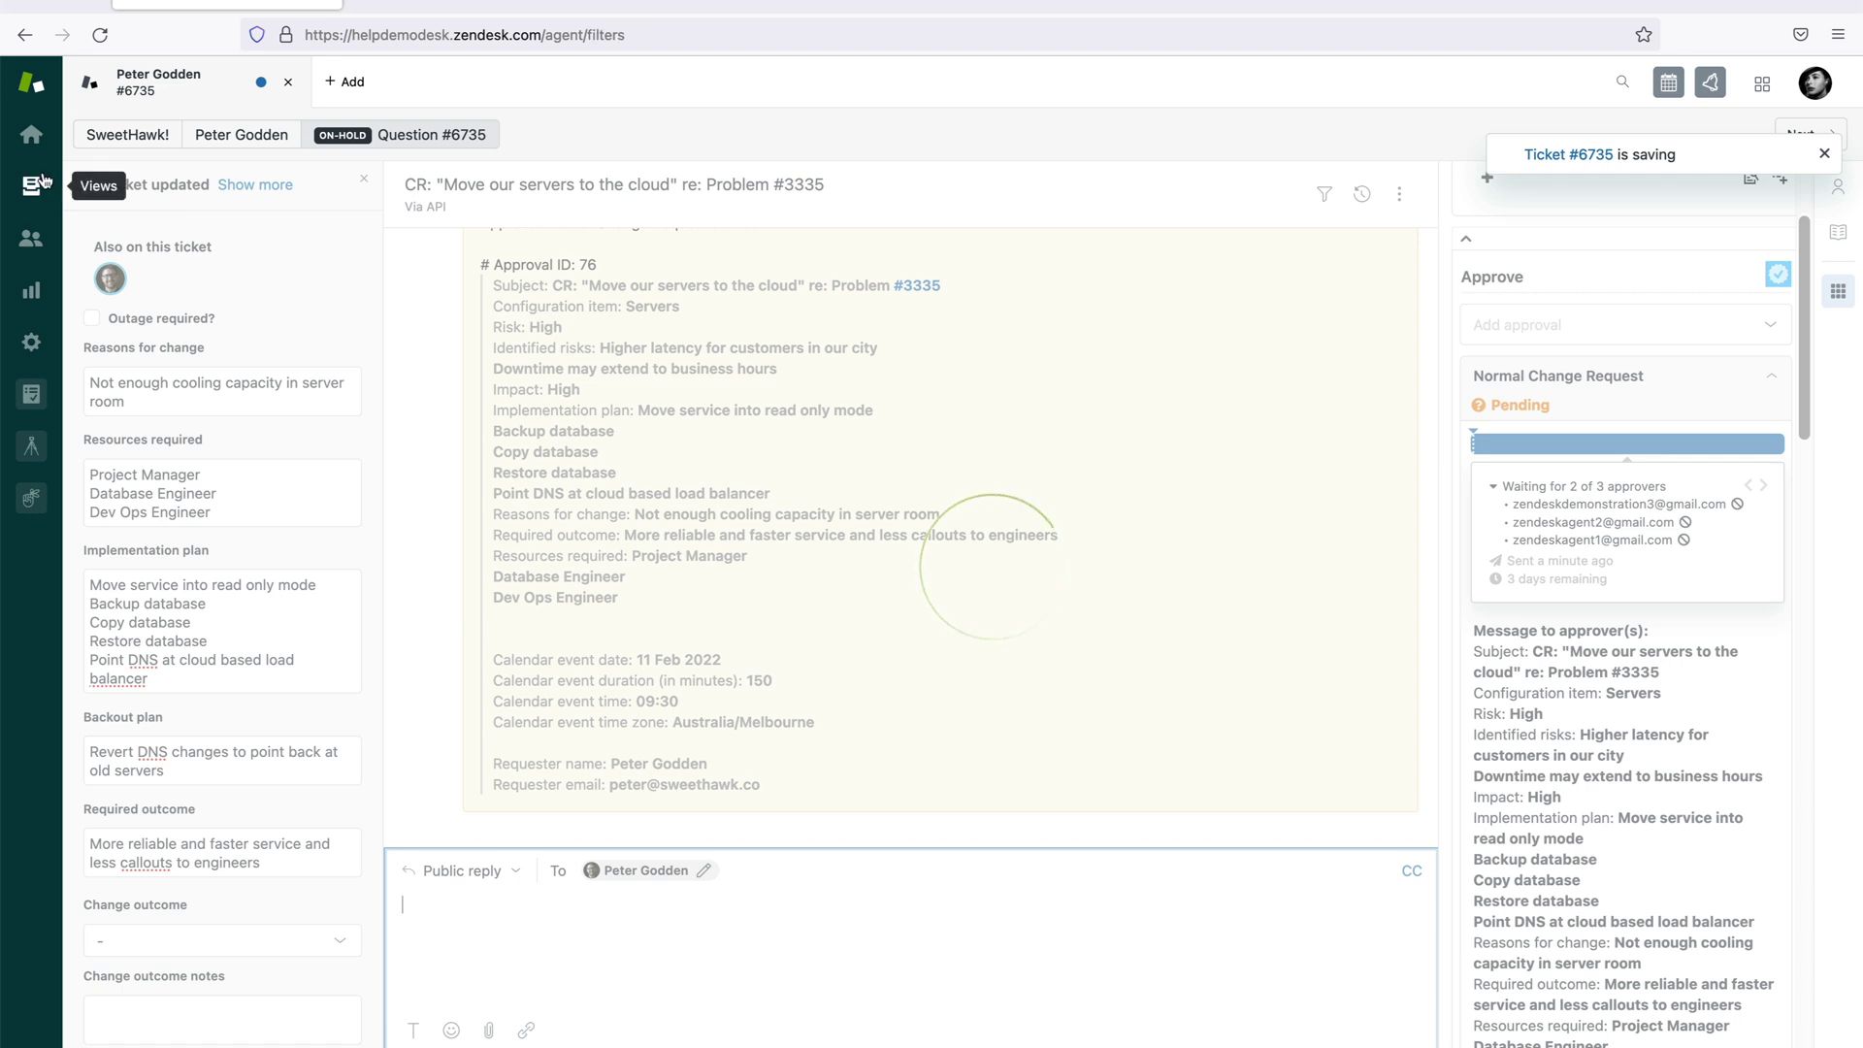
{"action": "mouse_move", "coordinate": [719, 569]}
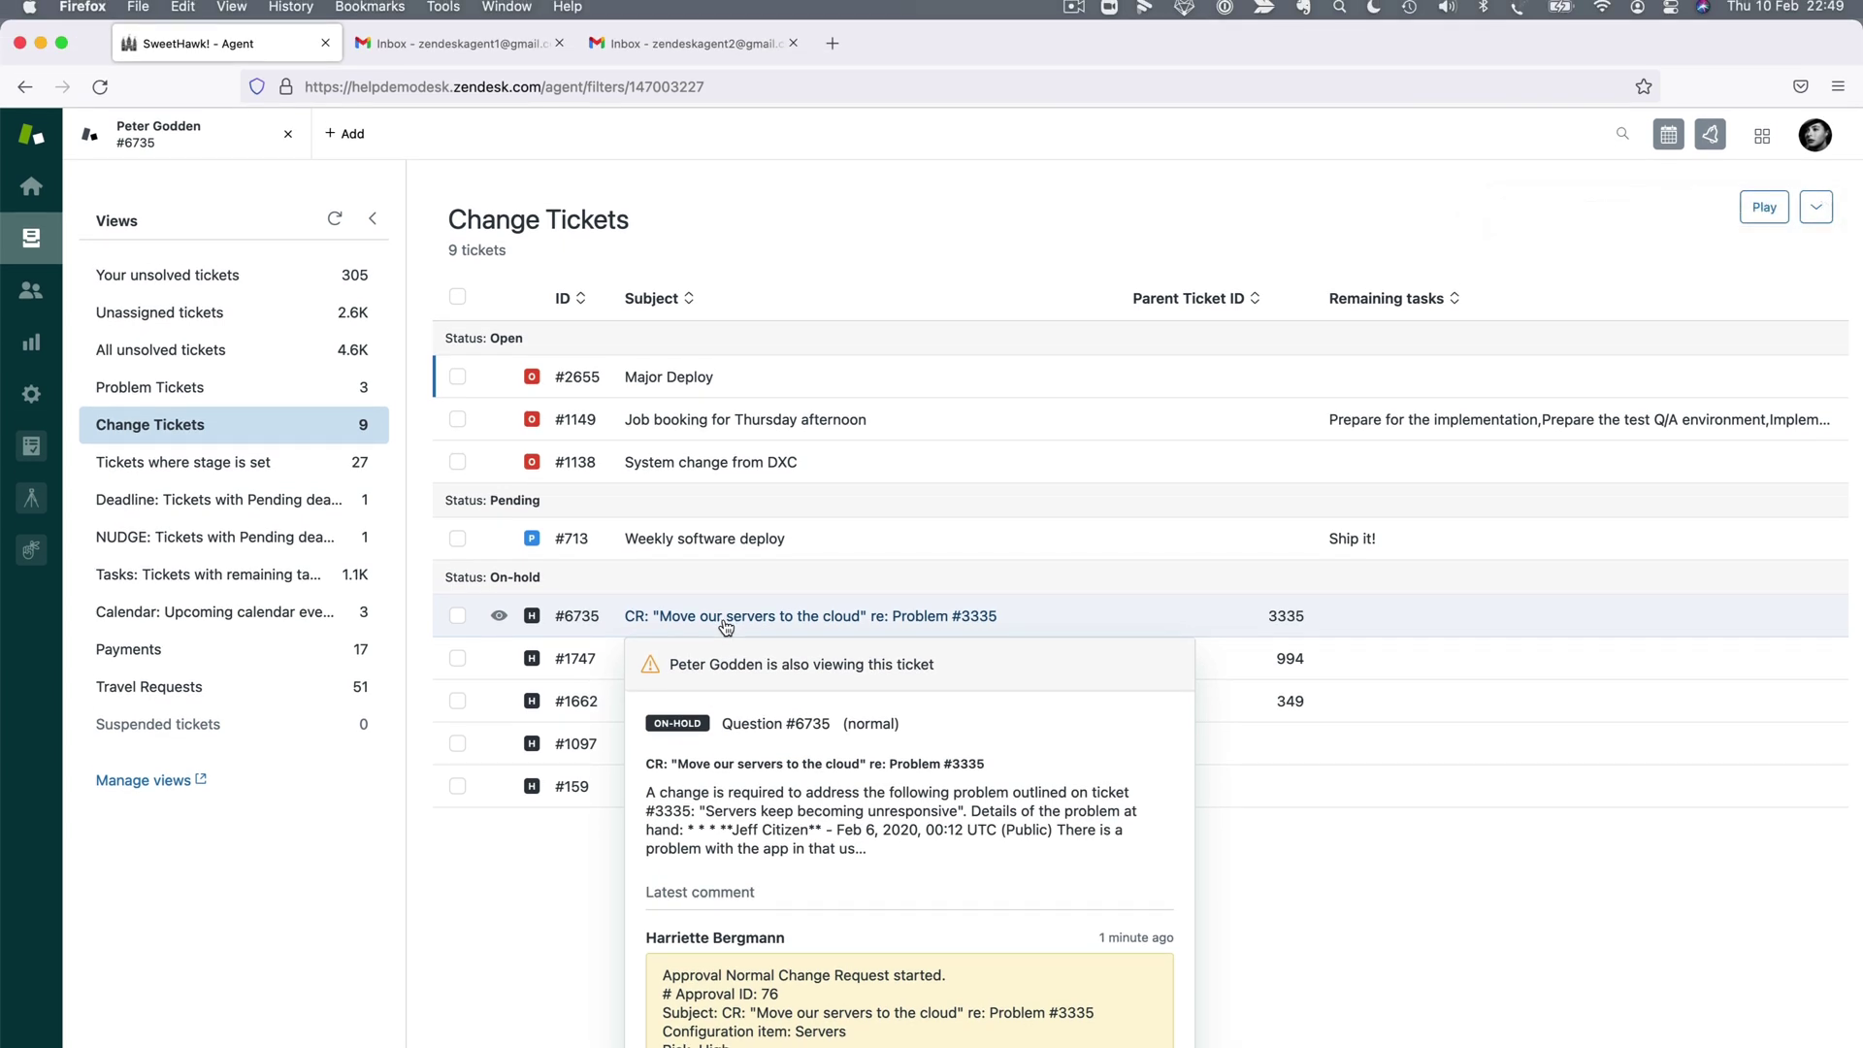
Step: Switch to the first approver's Gmail inbox, refresh it, and open the Normal Change Request email for ticket #6735
{"action": "left_click", "coordinate": [503, 59]}
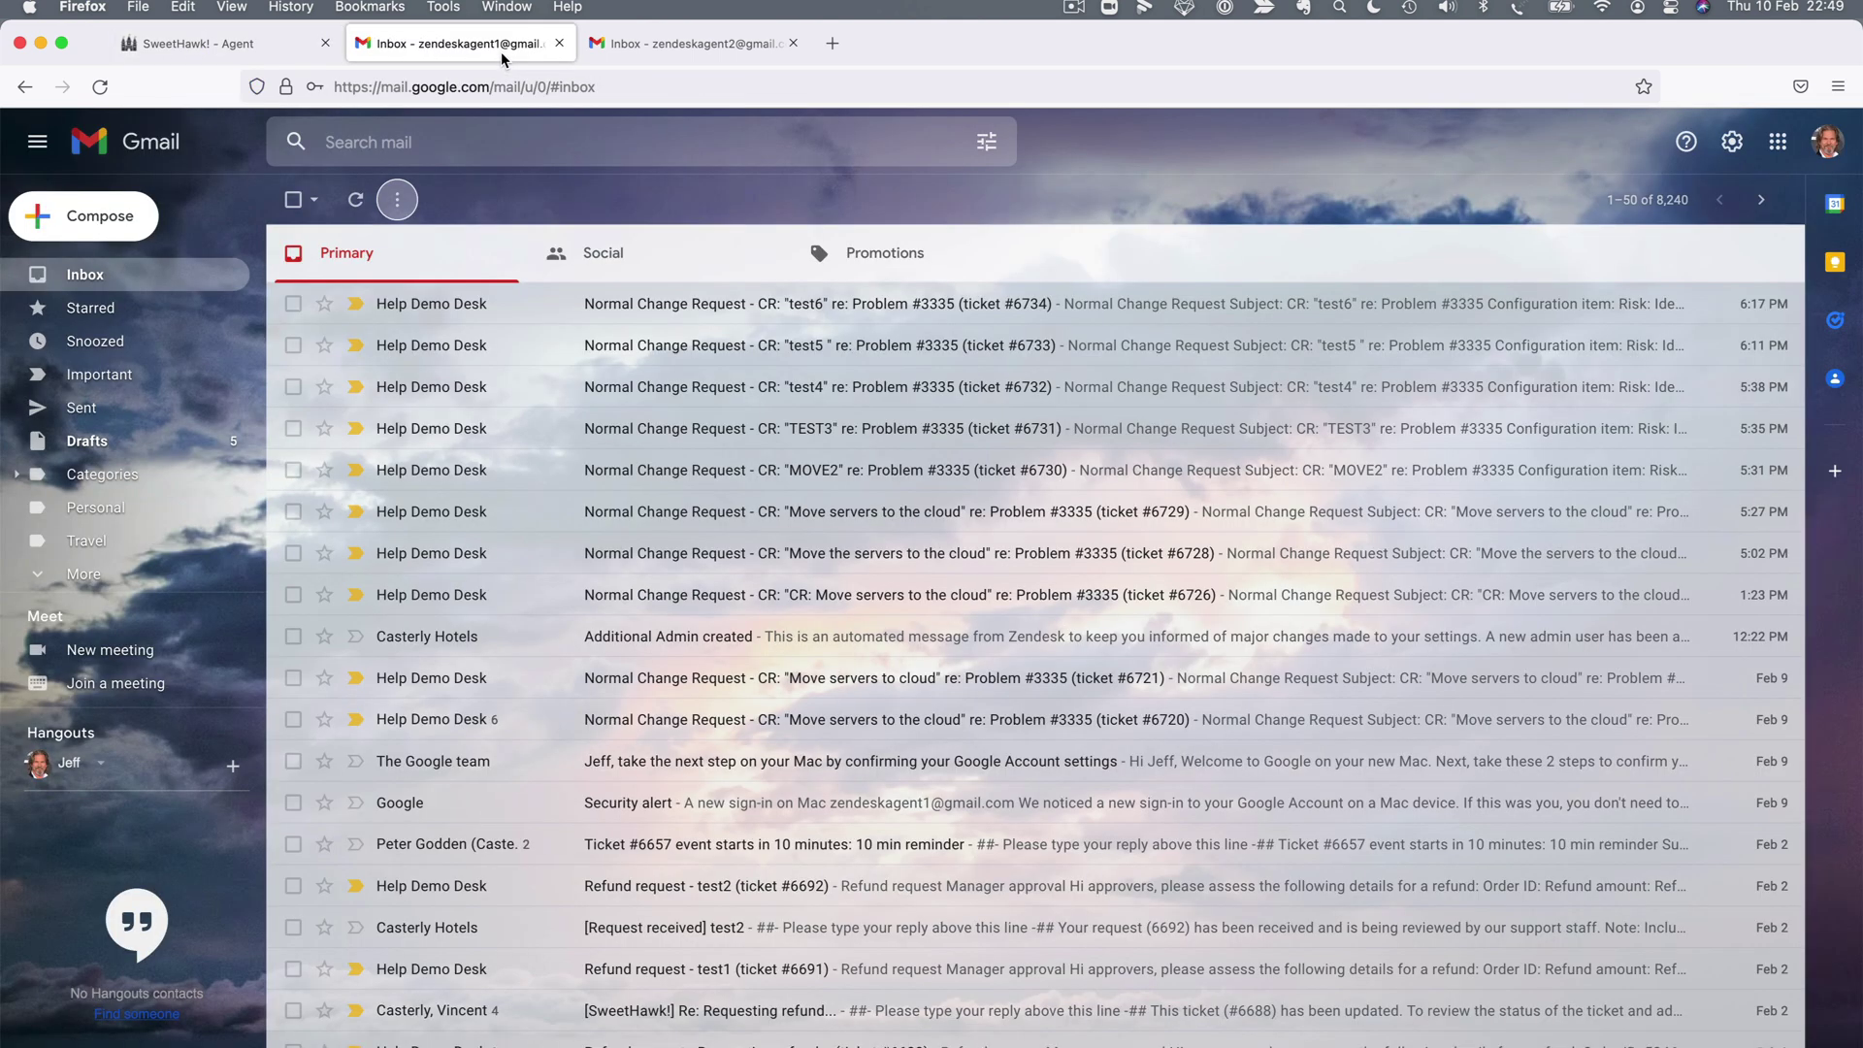
{"action": "left_click", "coordinate": [120, 272]}
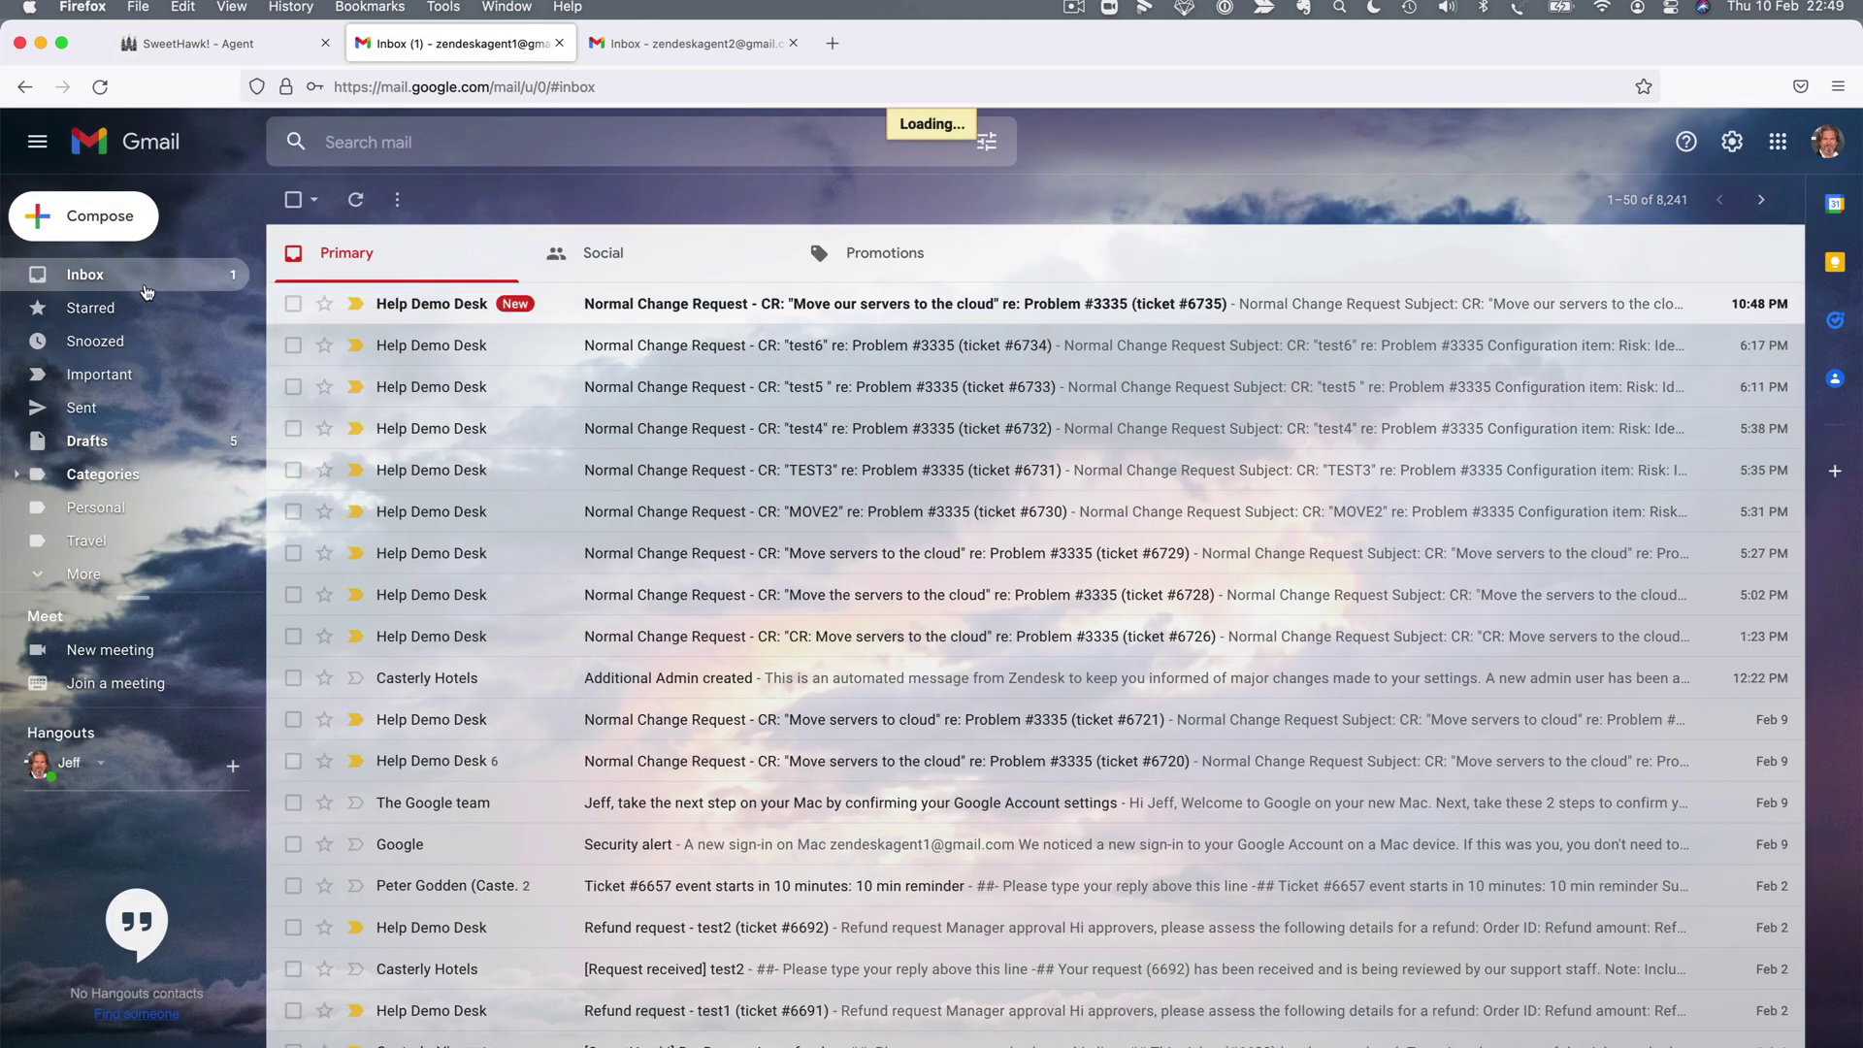
{"action": "left_click", "coordinate": [692, 306]}
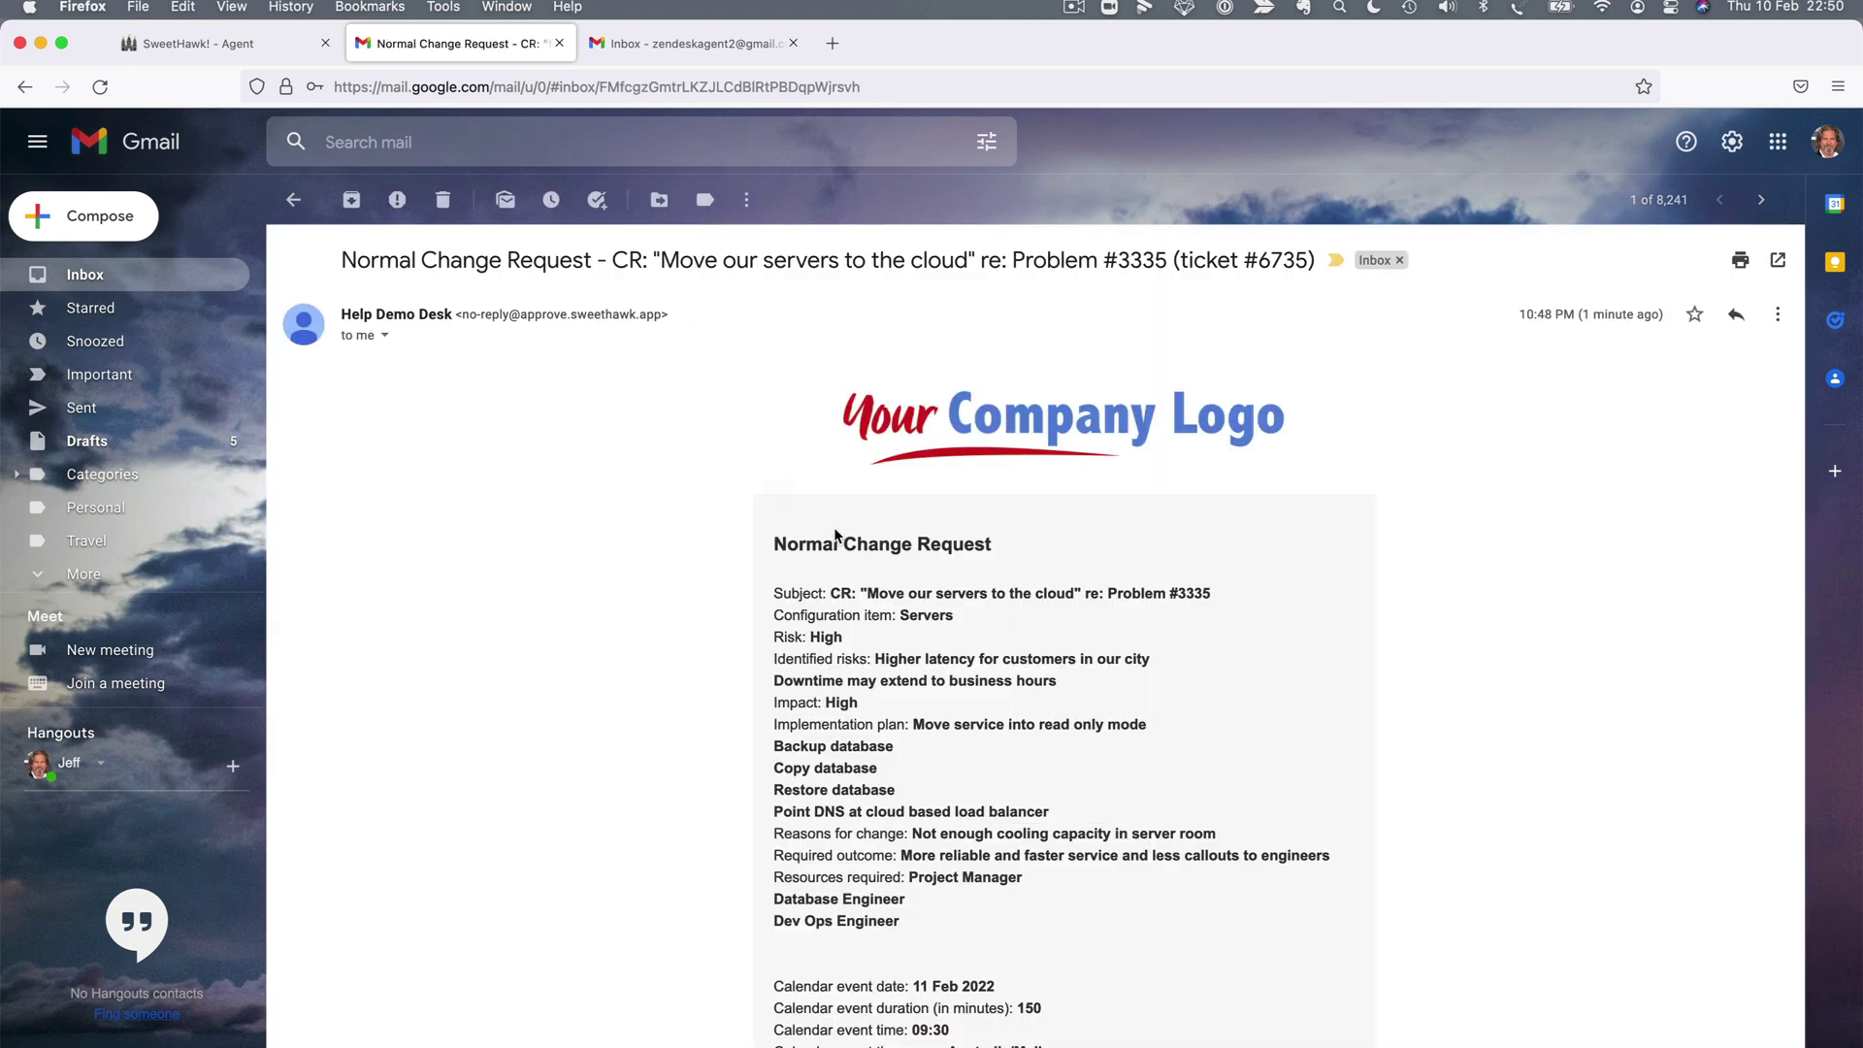
Step: Read through the change request details in the email and choose to approve the request
{"action": "left_click_drag", "start_coordinate": [806, 539], "coordinate": [1122, 917]}
{"action": "scroll", "coordinate": [1122, 917], "scroll_direction": "down", "scroll_amount": 2}
{"action": "left_click", "coordinate": [1123, 918]}
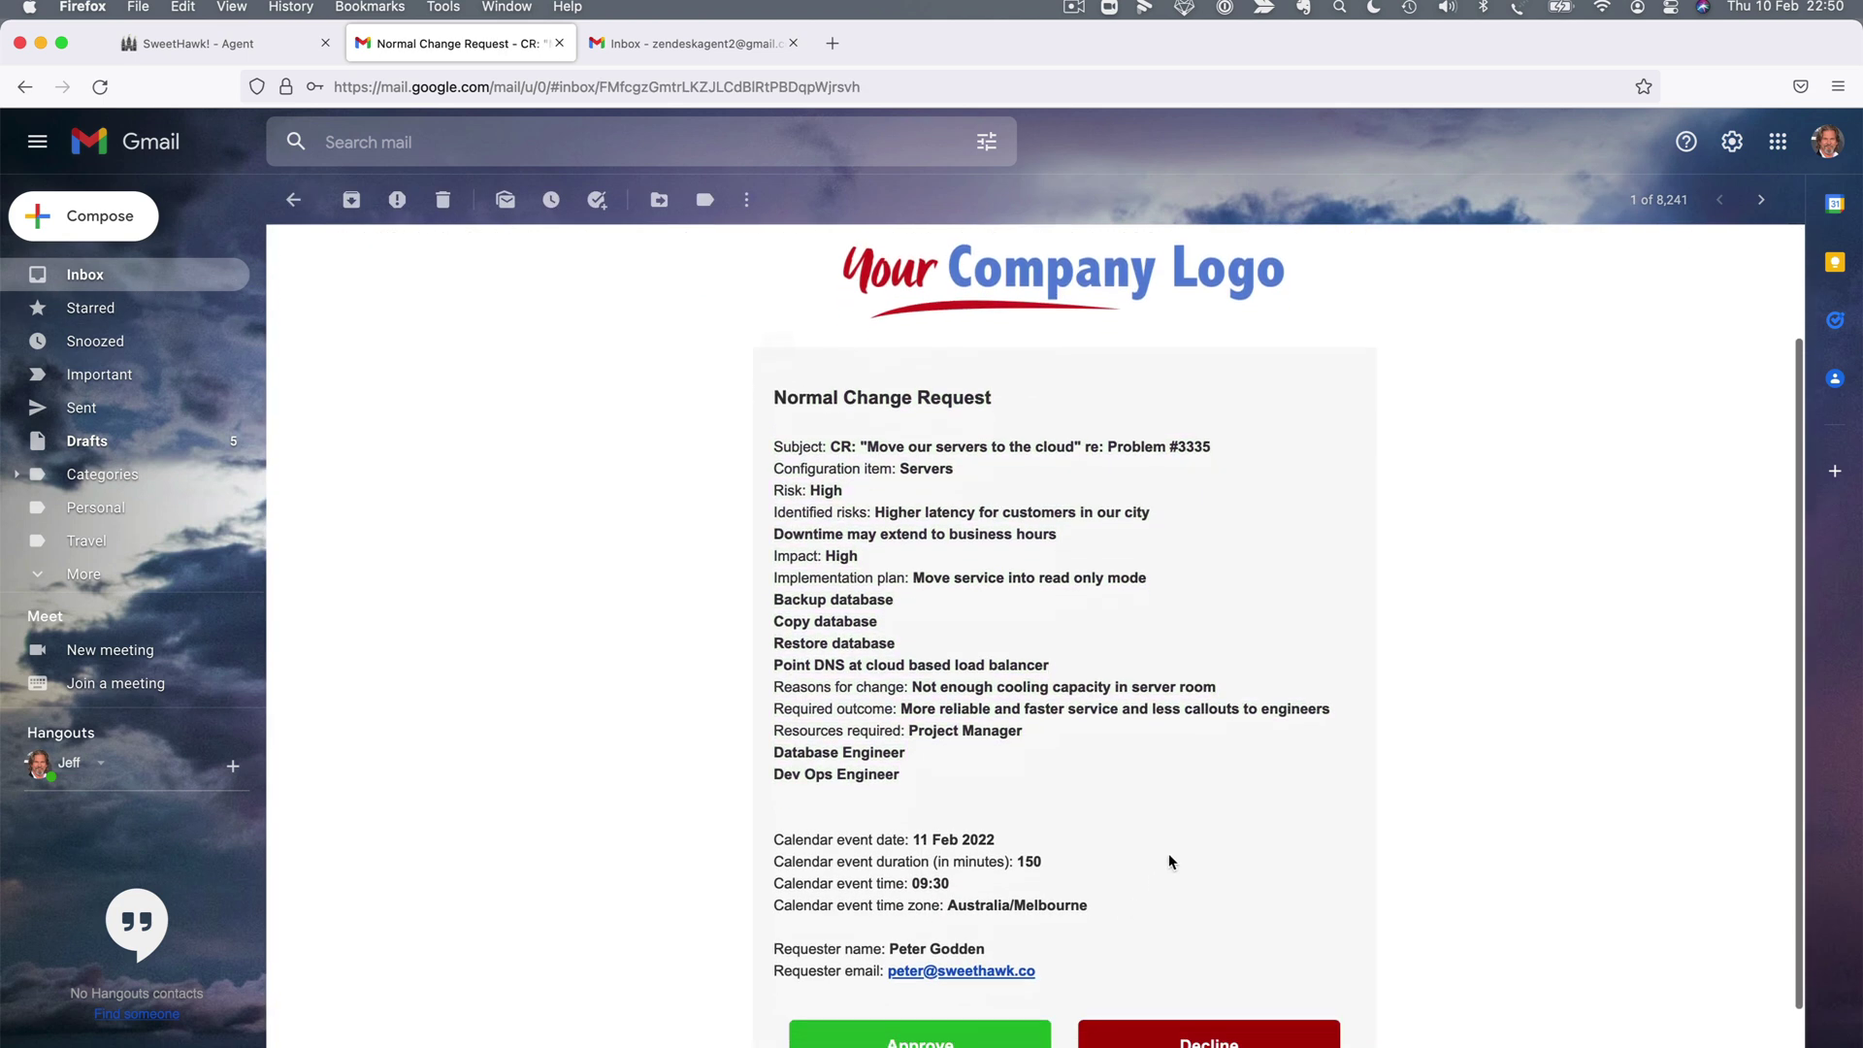
{"action": "scroll", "coordinate": [1173, 861], "scroll_direction": "down", "scroll_amount": 2}
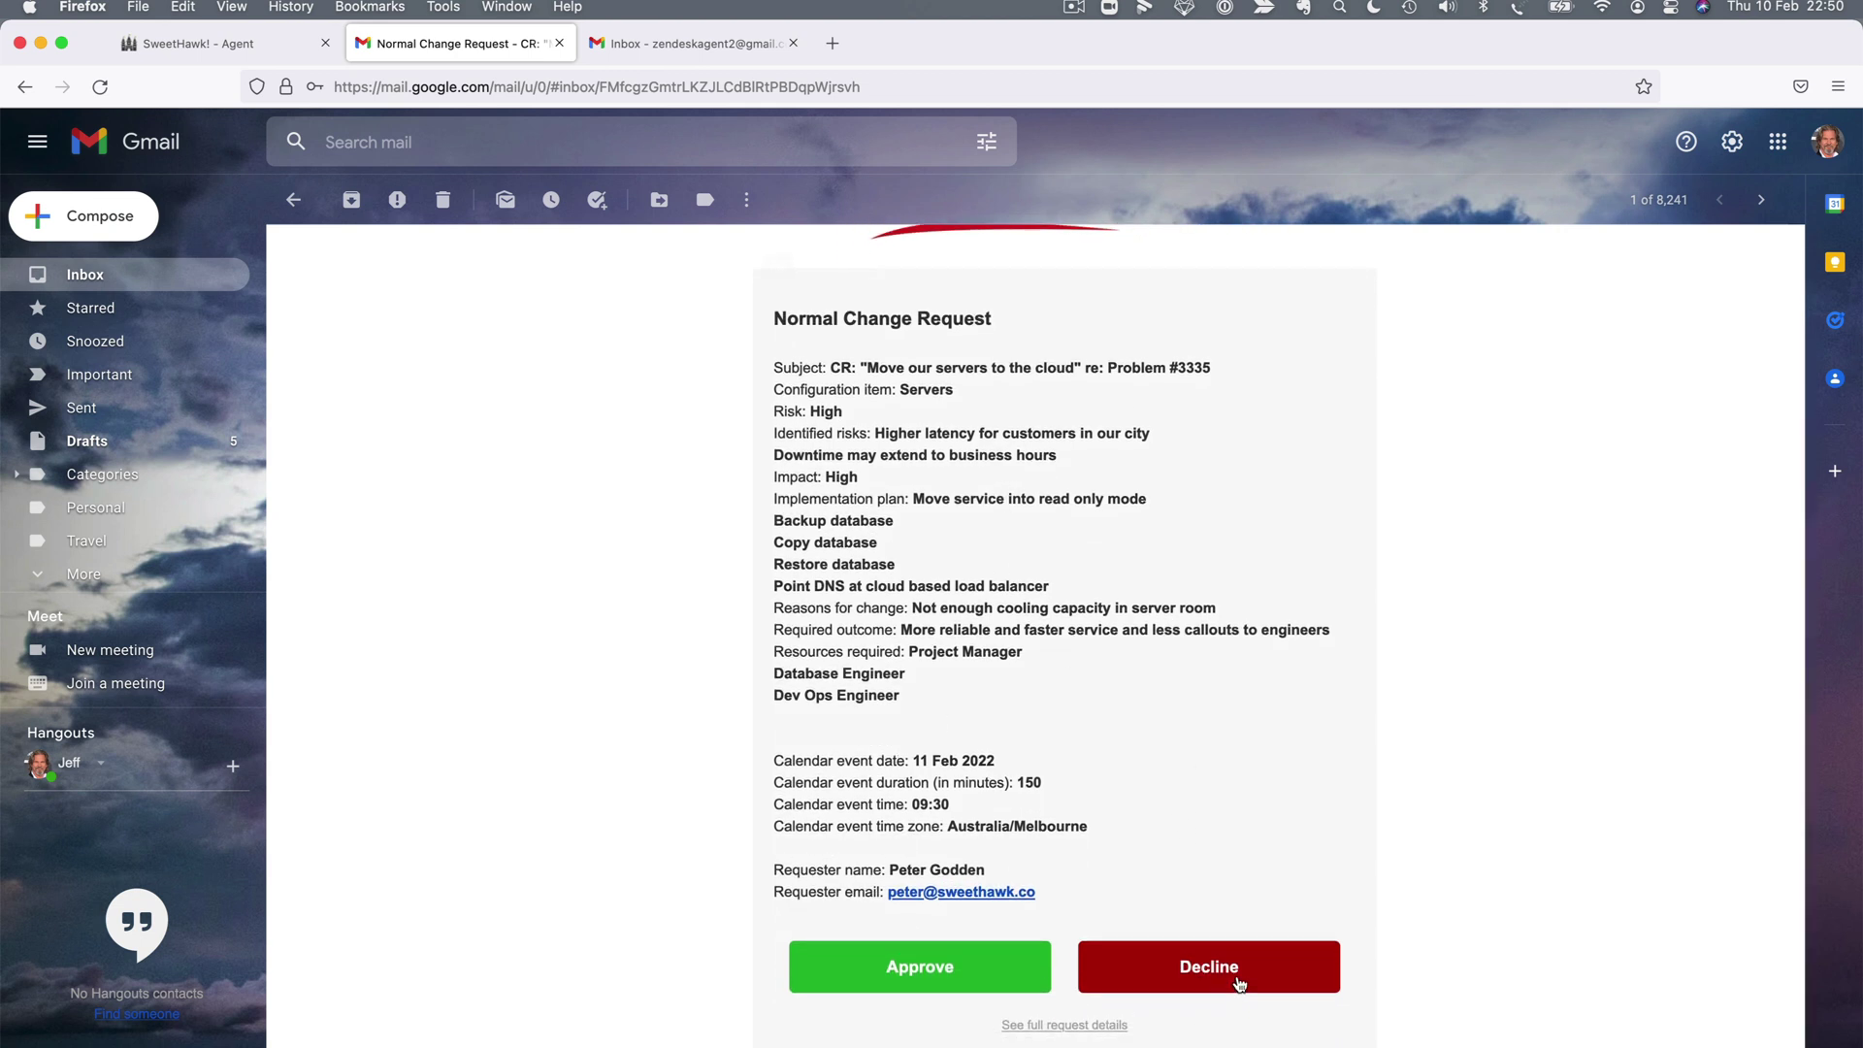
{"action": "left_click", "coordinate": [940, 966]}
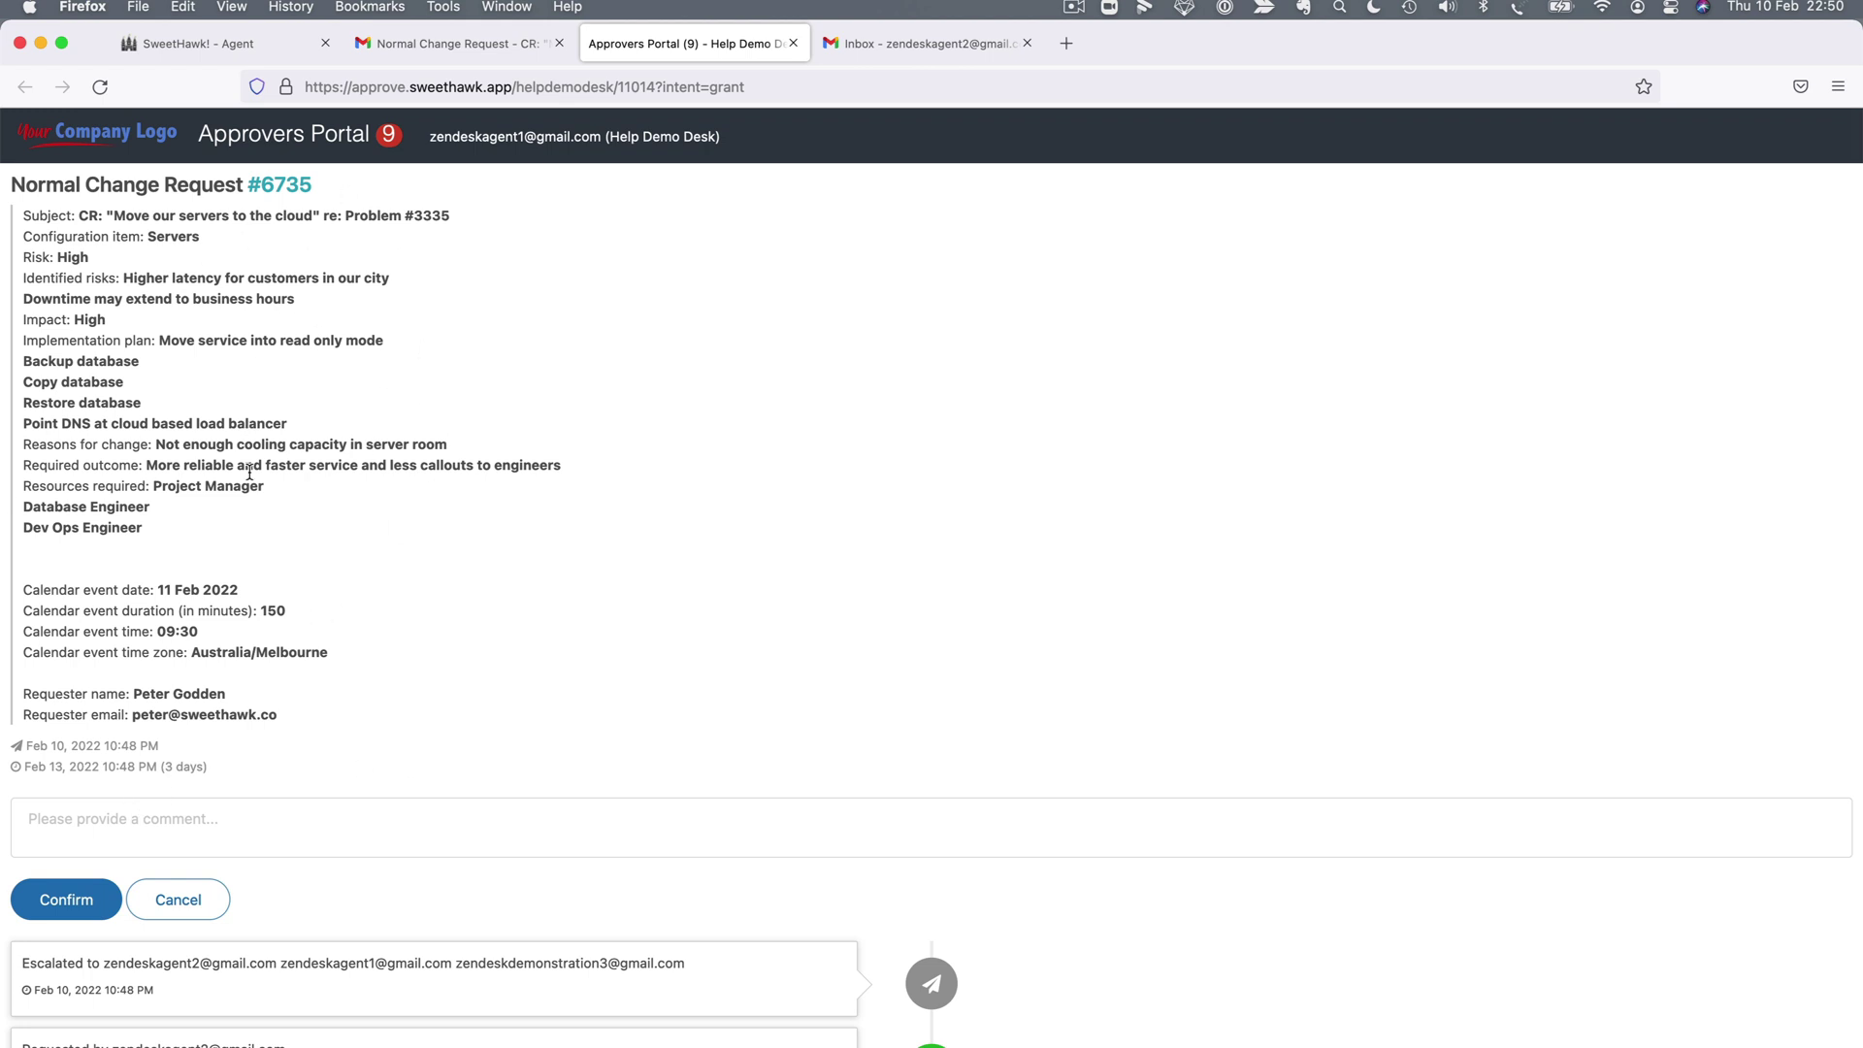
Step: Add the comment "YES" in the Approvers Portal and confirm the approval of request #6735
{"action": "scroll", "coordinate": [250, 473], "scroll_direction": "down", "scroll_amount": 2}
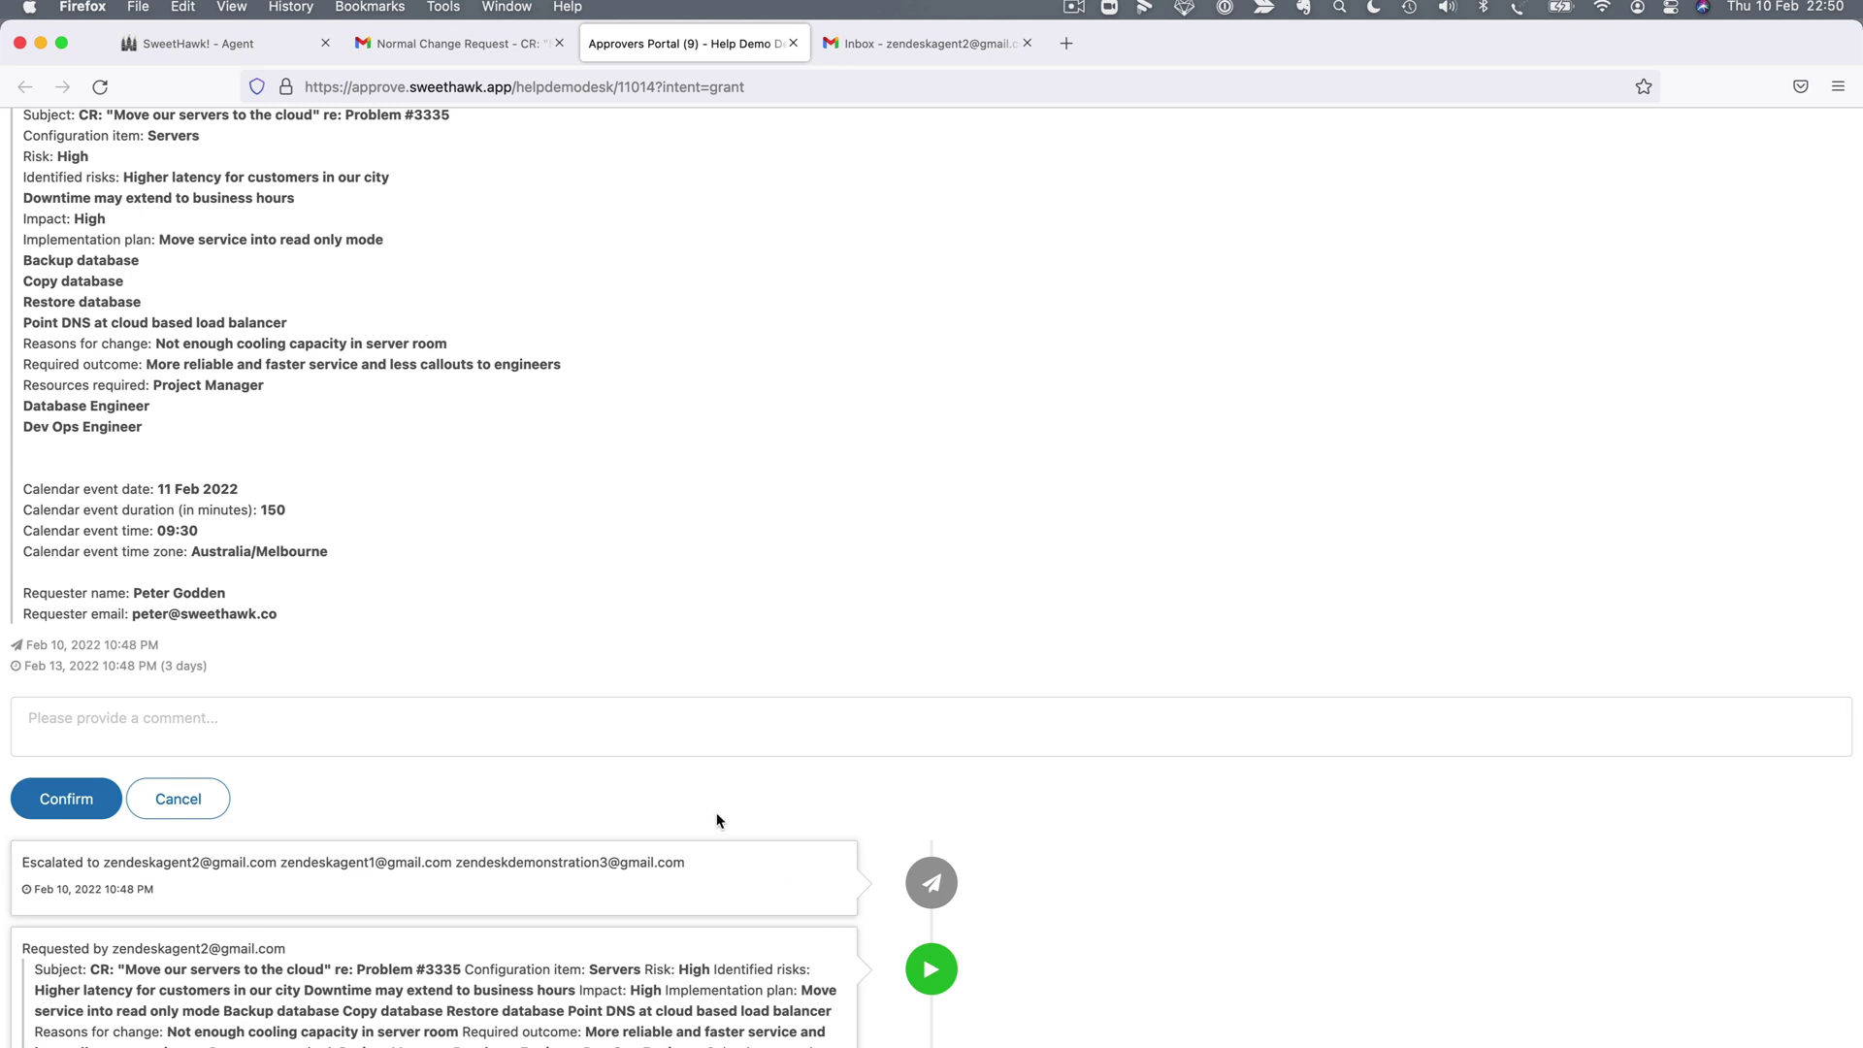
{"action": "left_click", "coordinate": [236, 714]}
{"action": "type", "text": "YES"}
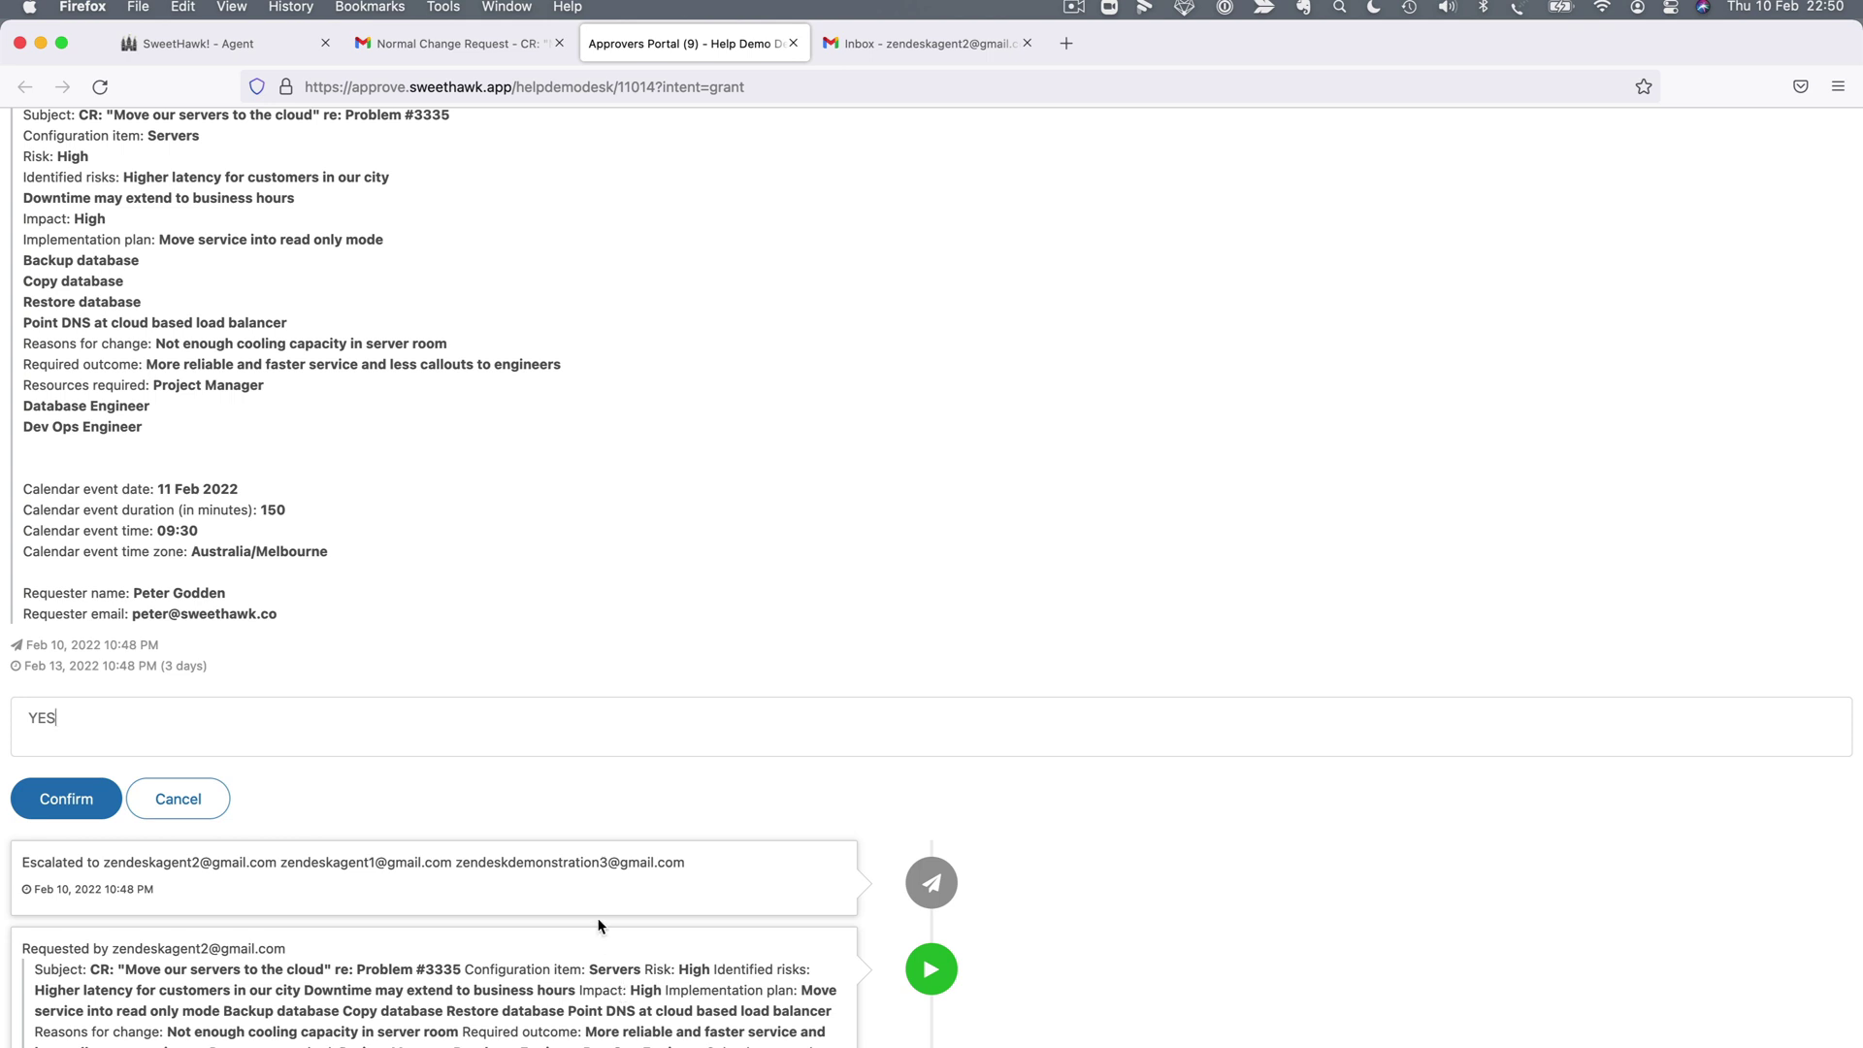
{"action": "left_click", "coordinate": [71, 797]}
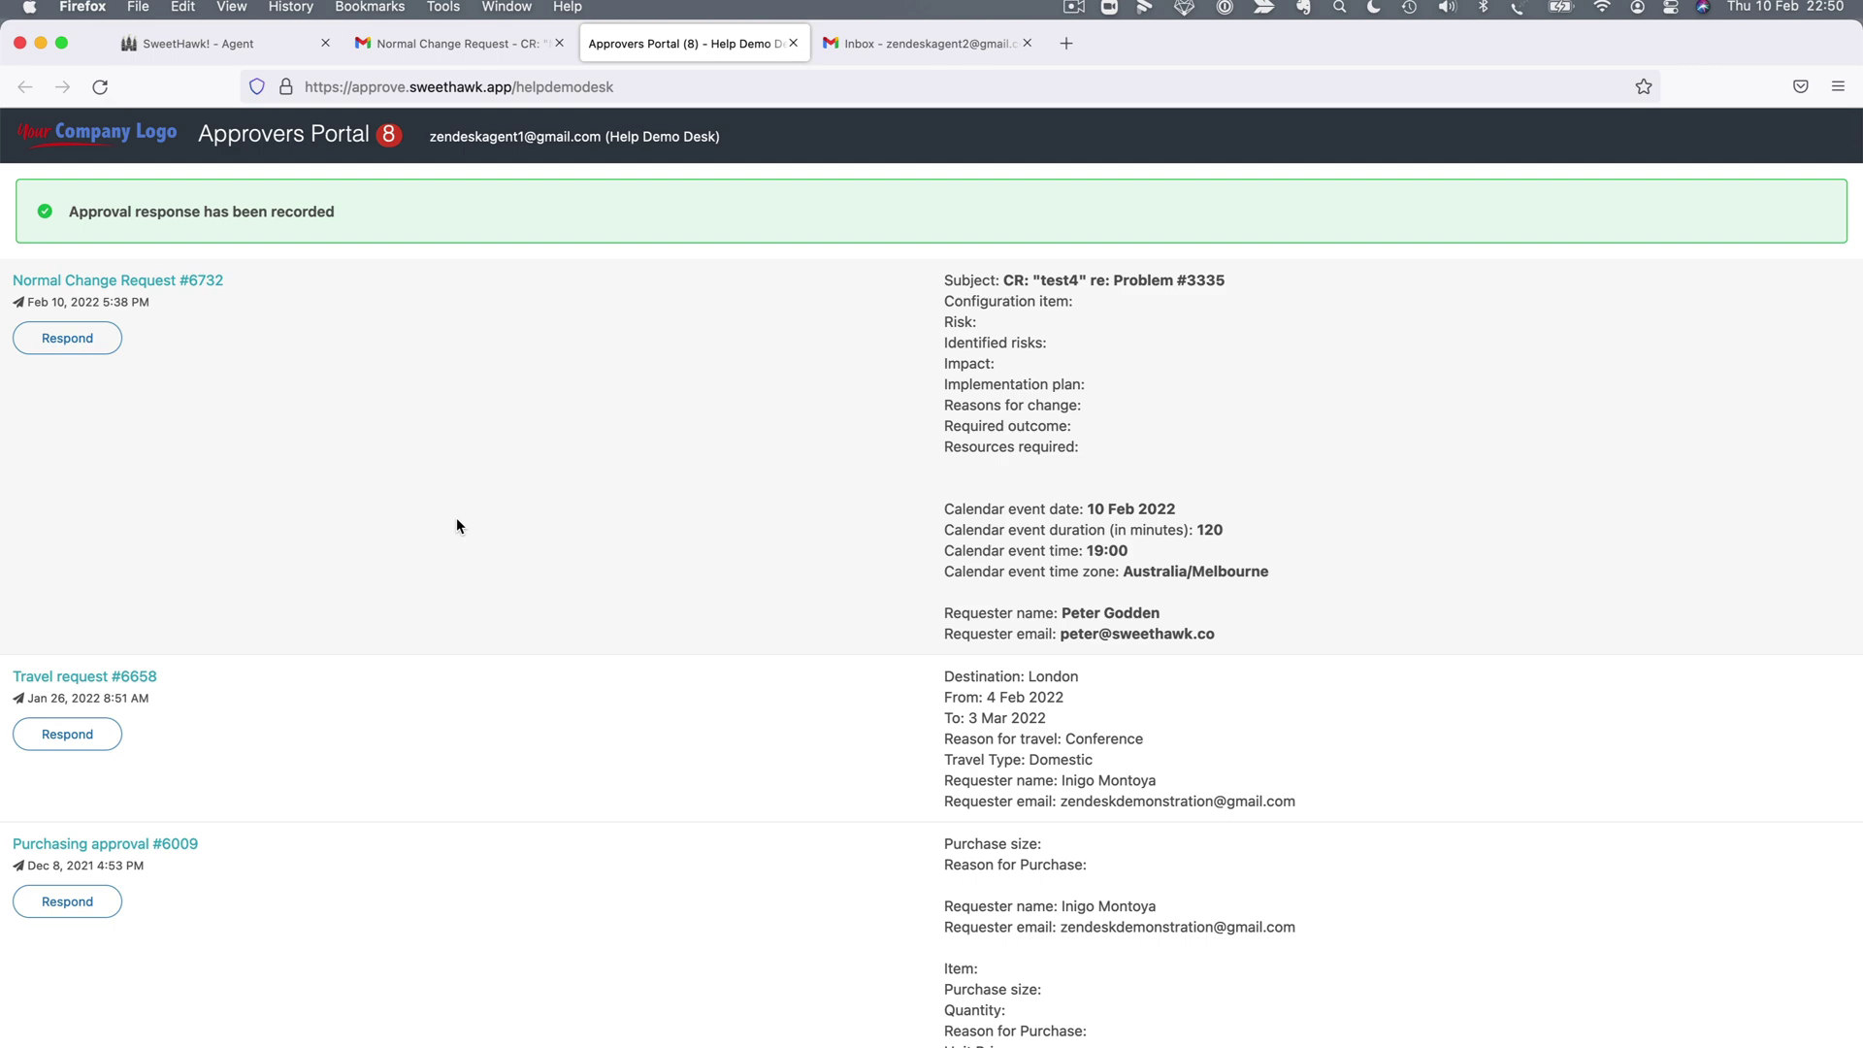
Step: Look through the Approvers Portal's outstanding requests and past responses, including the entry for request #6735
{"action": "scroll", "coordinate": [457, 525], "scroll_direction": "down", "scroll_amount": 20}
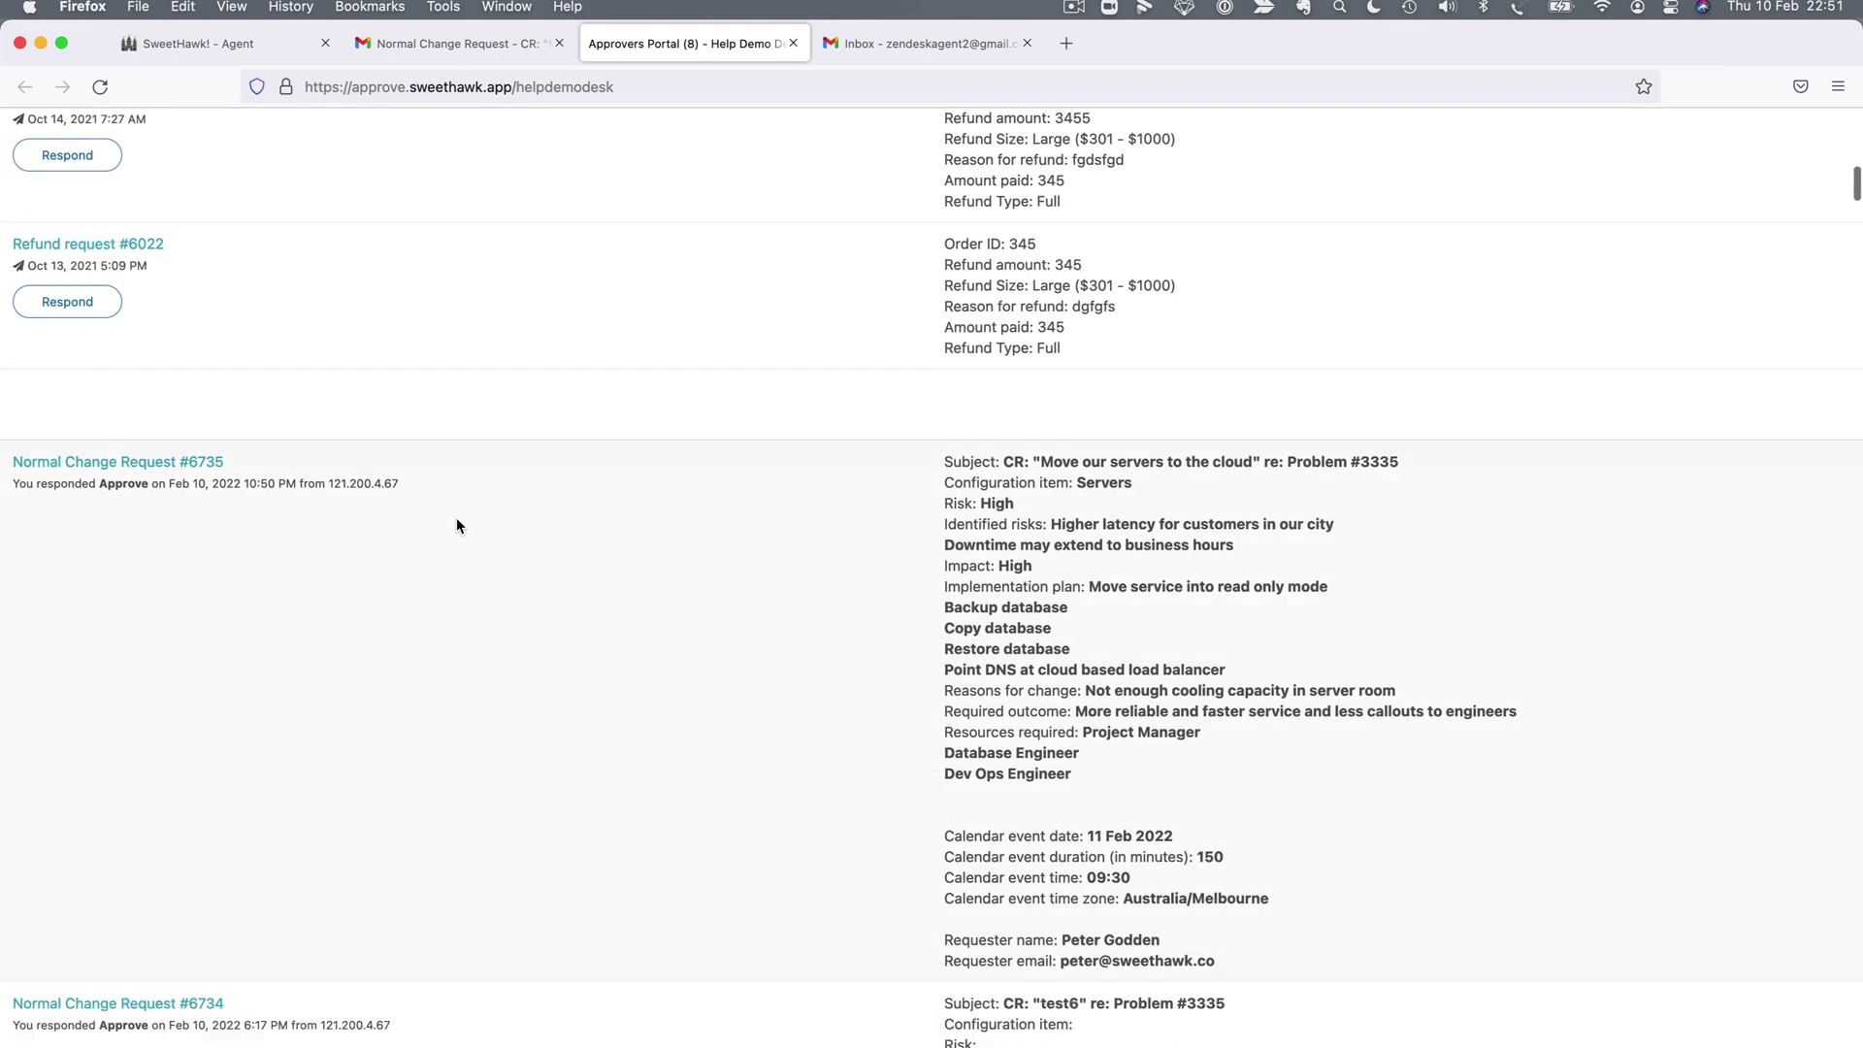
{"action": "scroll", "coordinate": [457, 514], "scroll_direction": "up", "scroll_amount": 20}
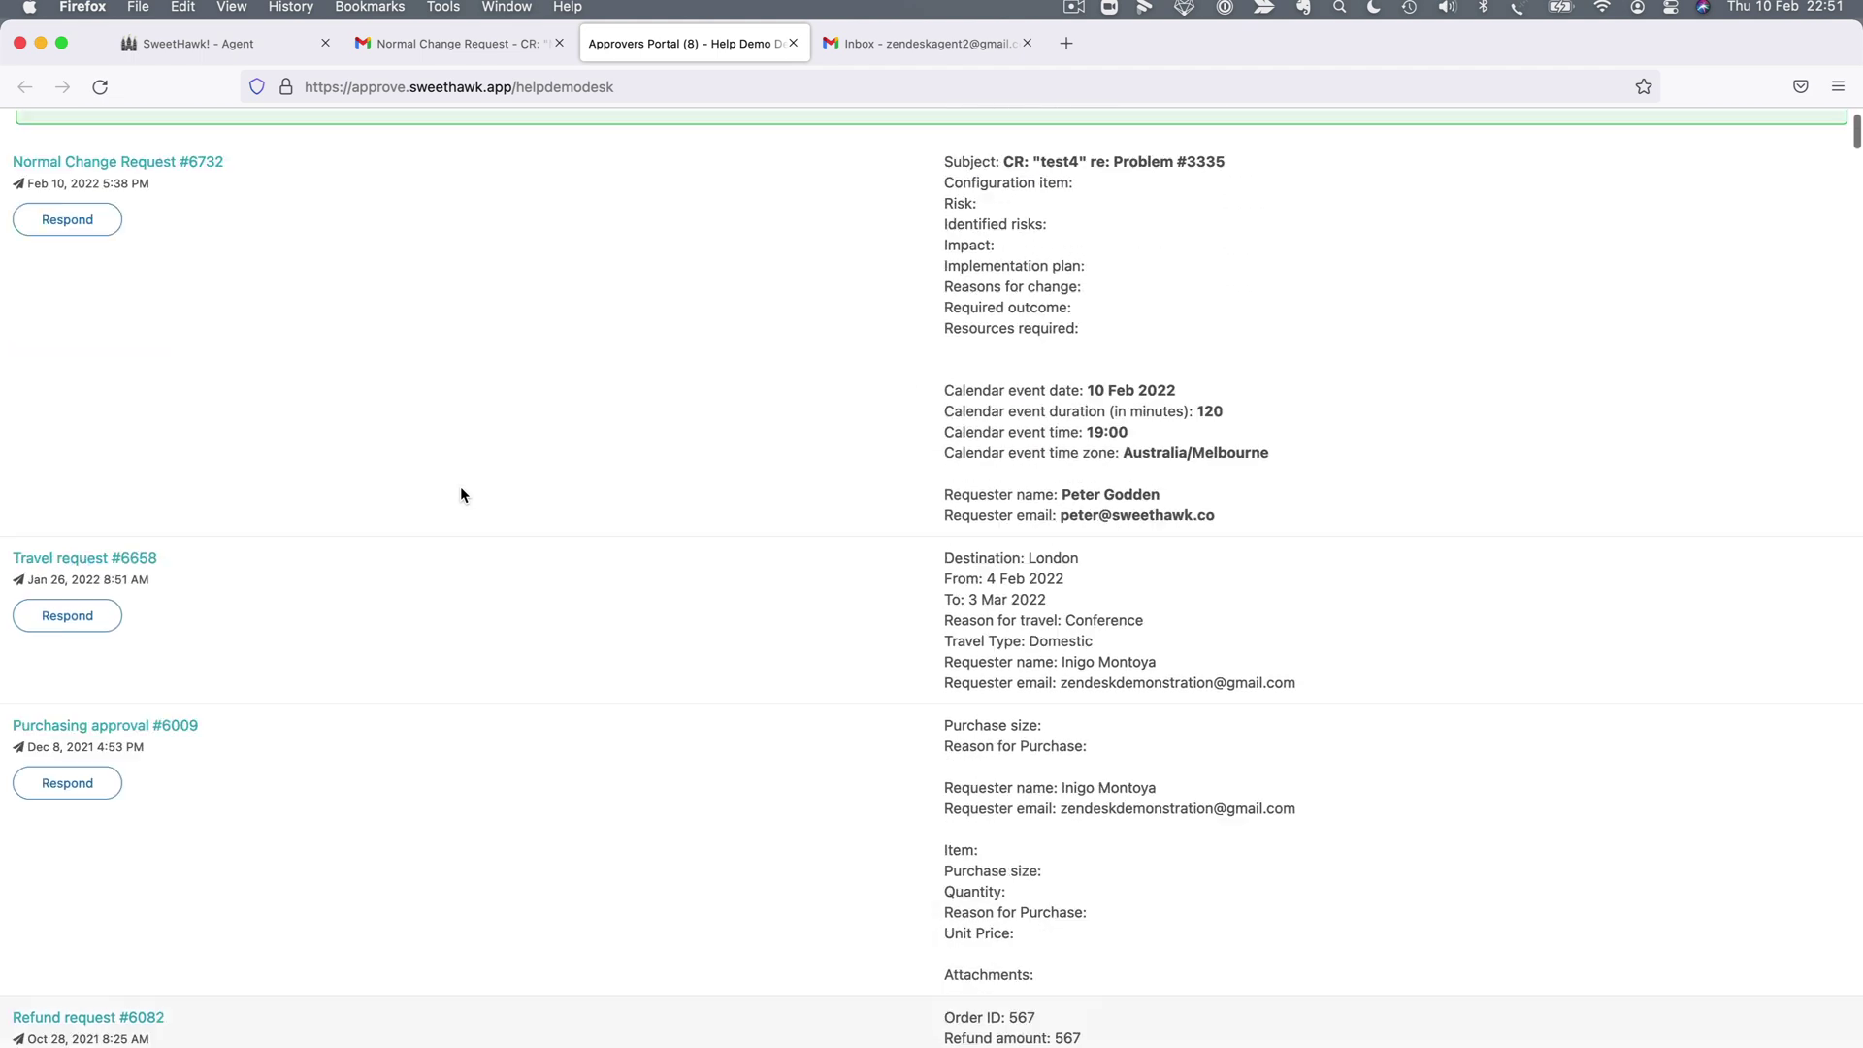
{"action": "scroll", "coordinate": [460, 494], "scroll_direction": "up", "scroll_amount": 2}
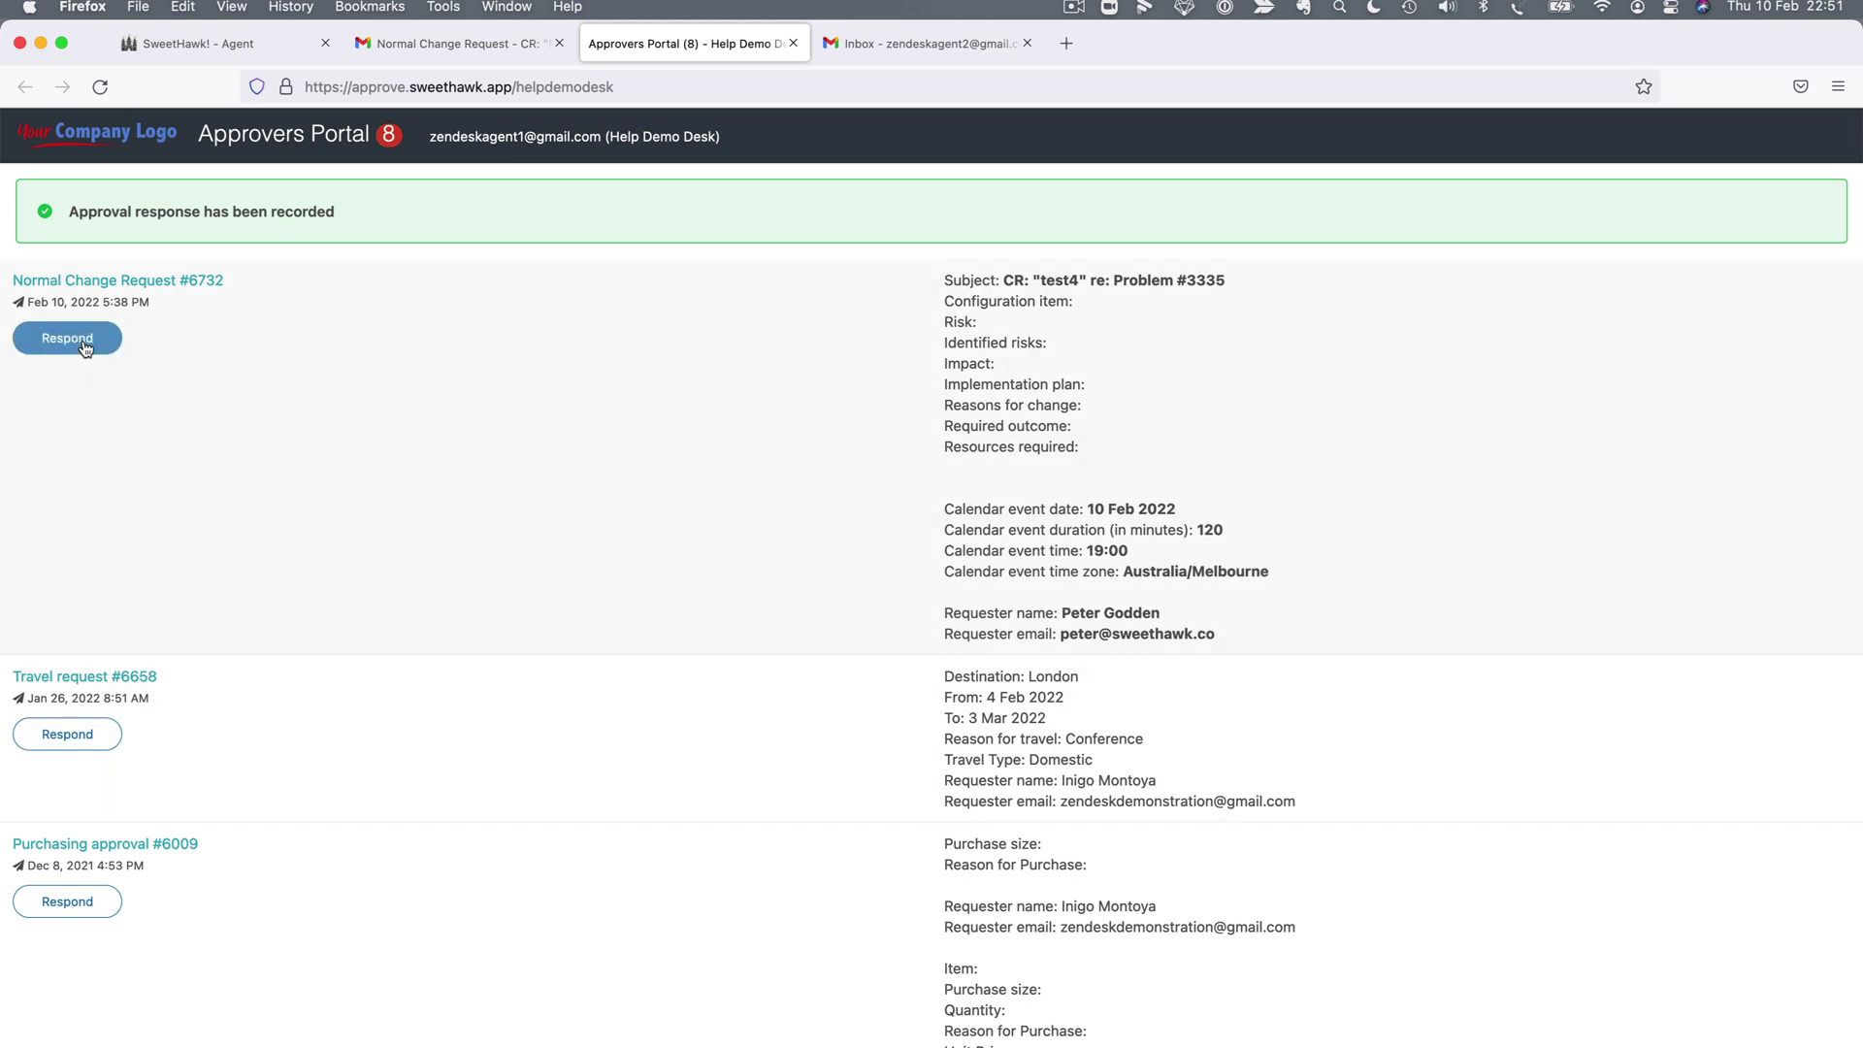
Step: Switch back to Zendesk and open ticket #6735 to check the approver's recorded response and the remaining approvers
{"action": "left_click", "coordinate": [260, 48]}
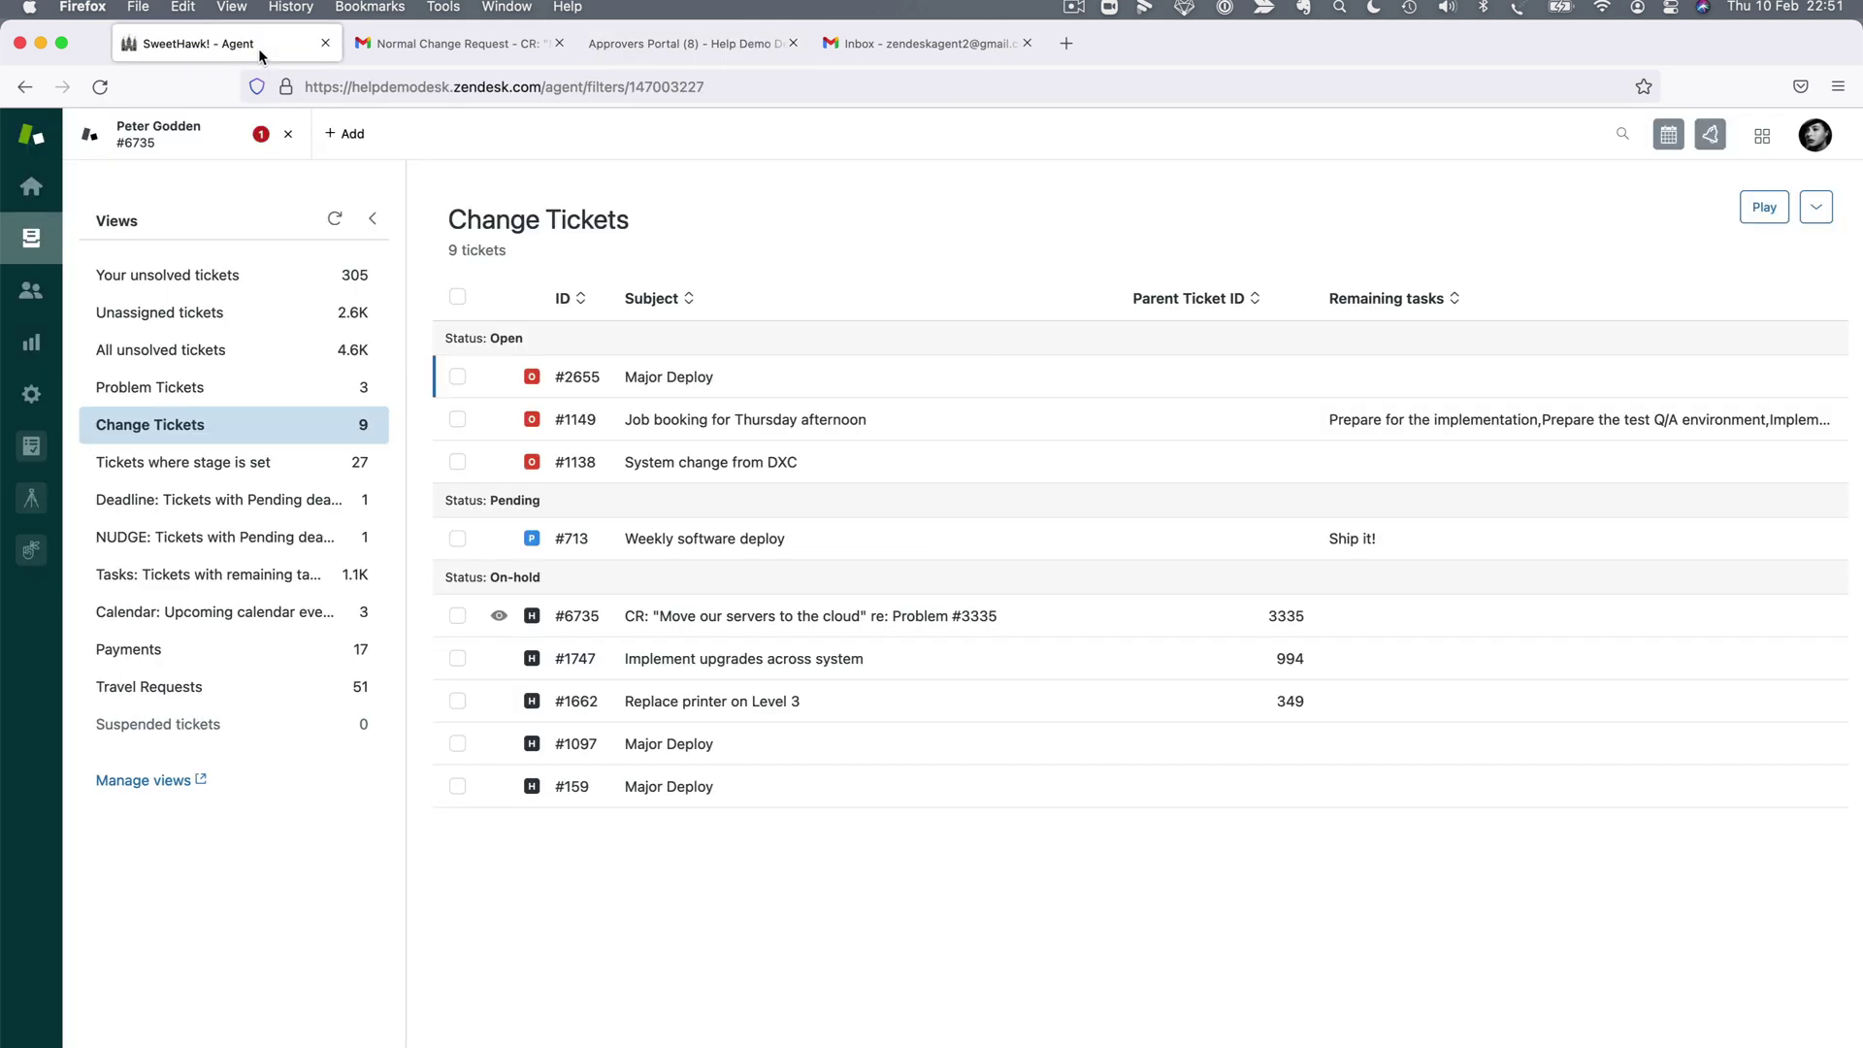
{"action": "left_click", "coordinate": [735, 615]}
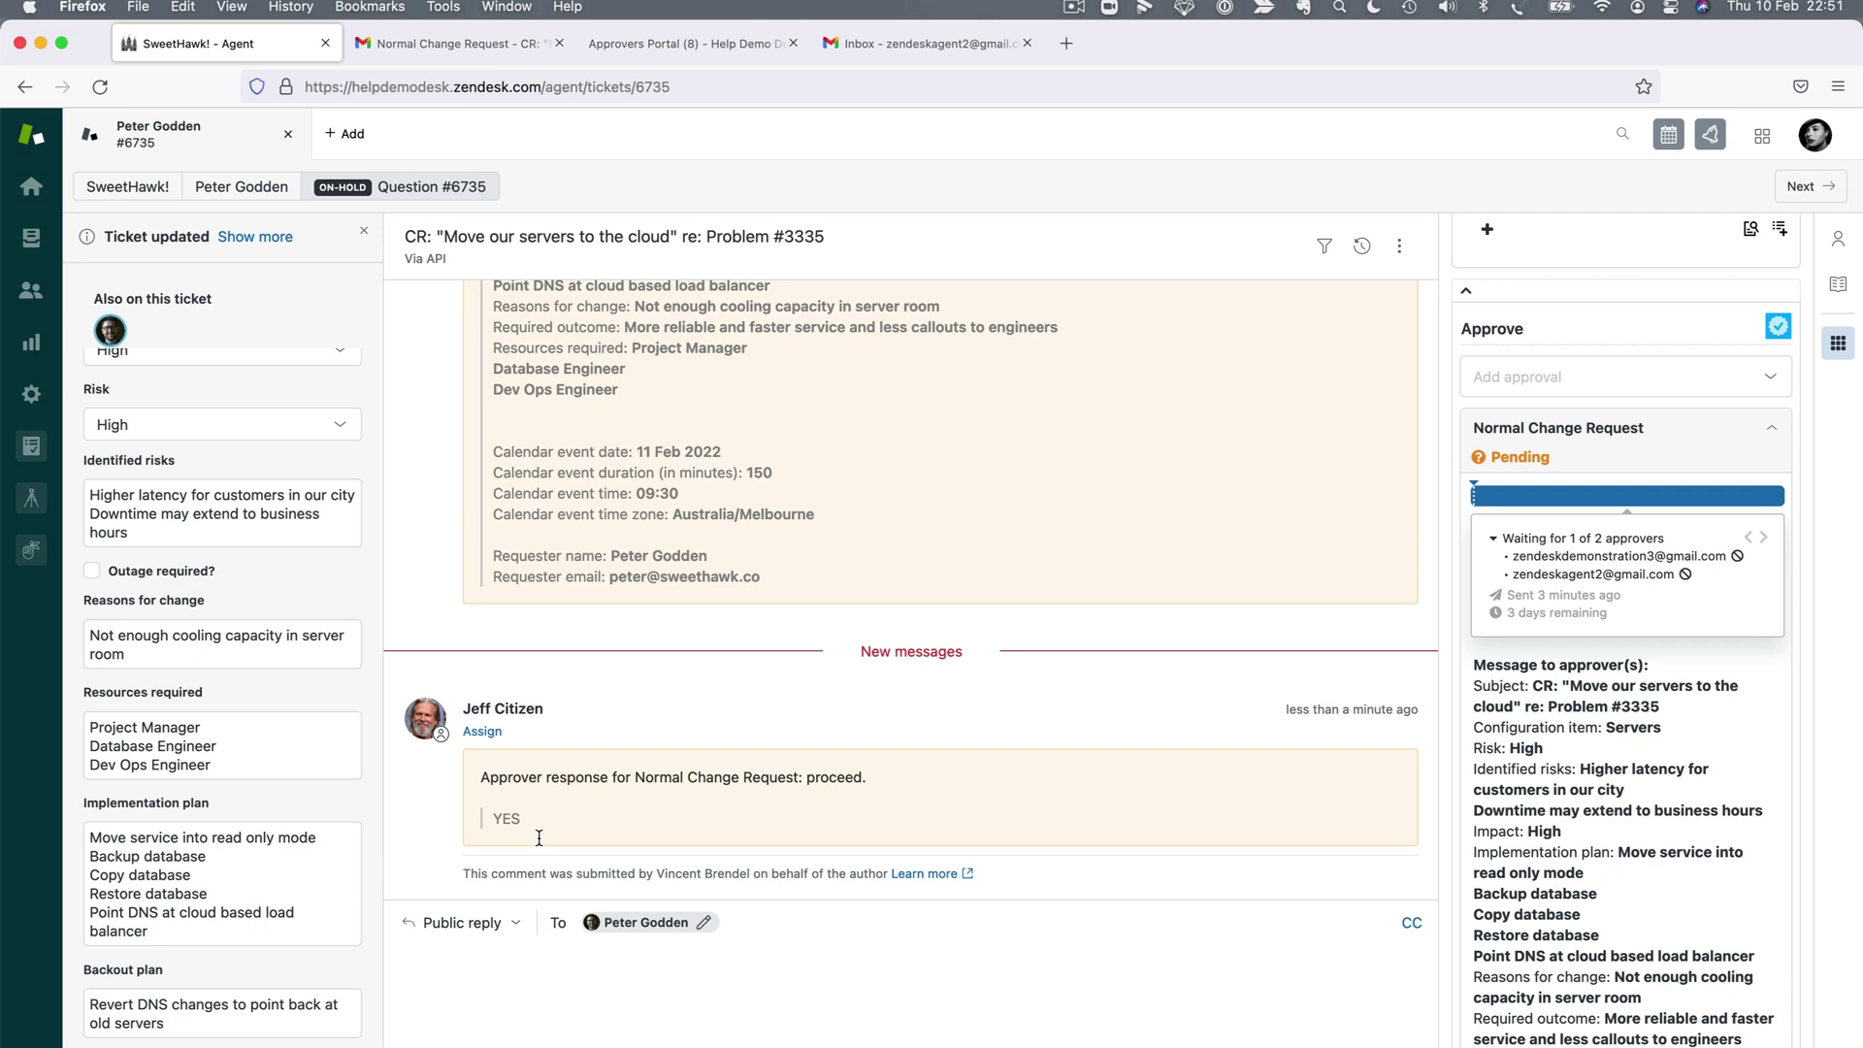
Step: Approve change request #6735 from the second approver's inbox and confirm it in the Approvers Portal with the comment "Yes no worries"
{"action": "left_click", "coordinate": [911, 47]}
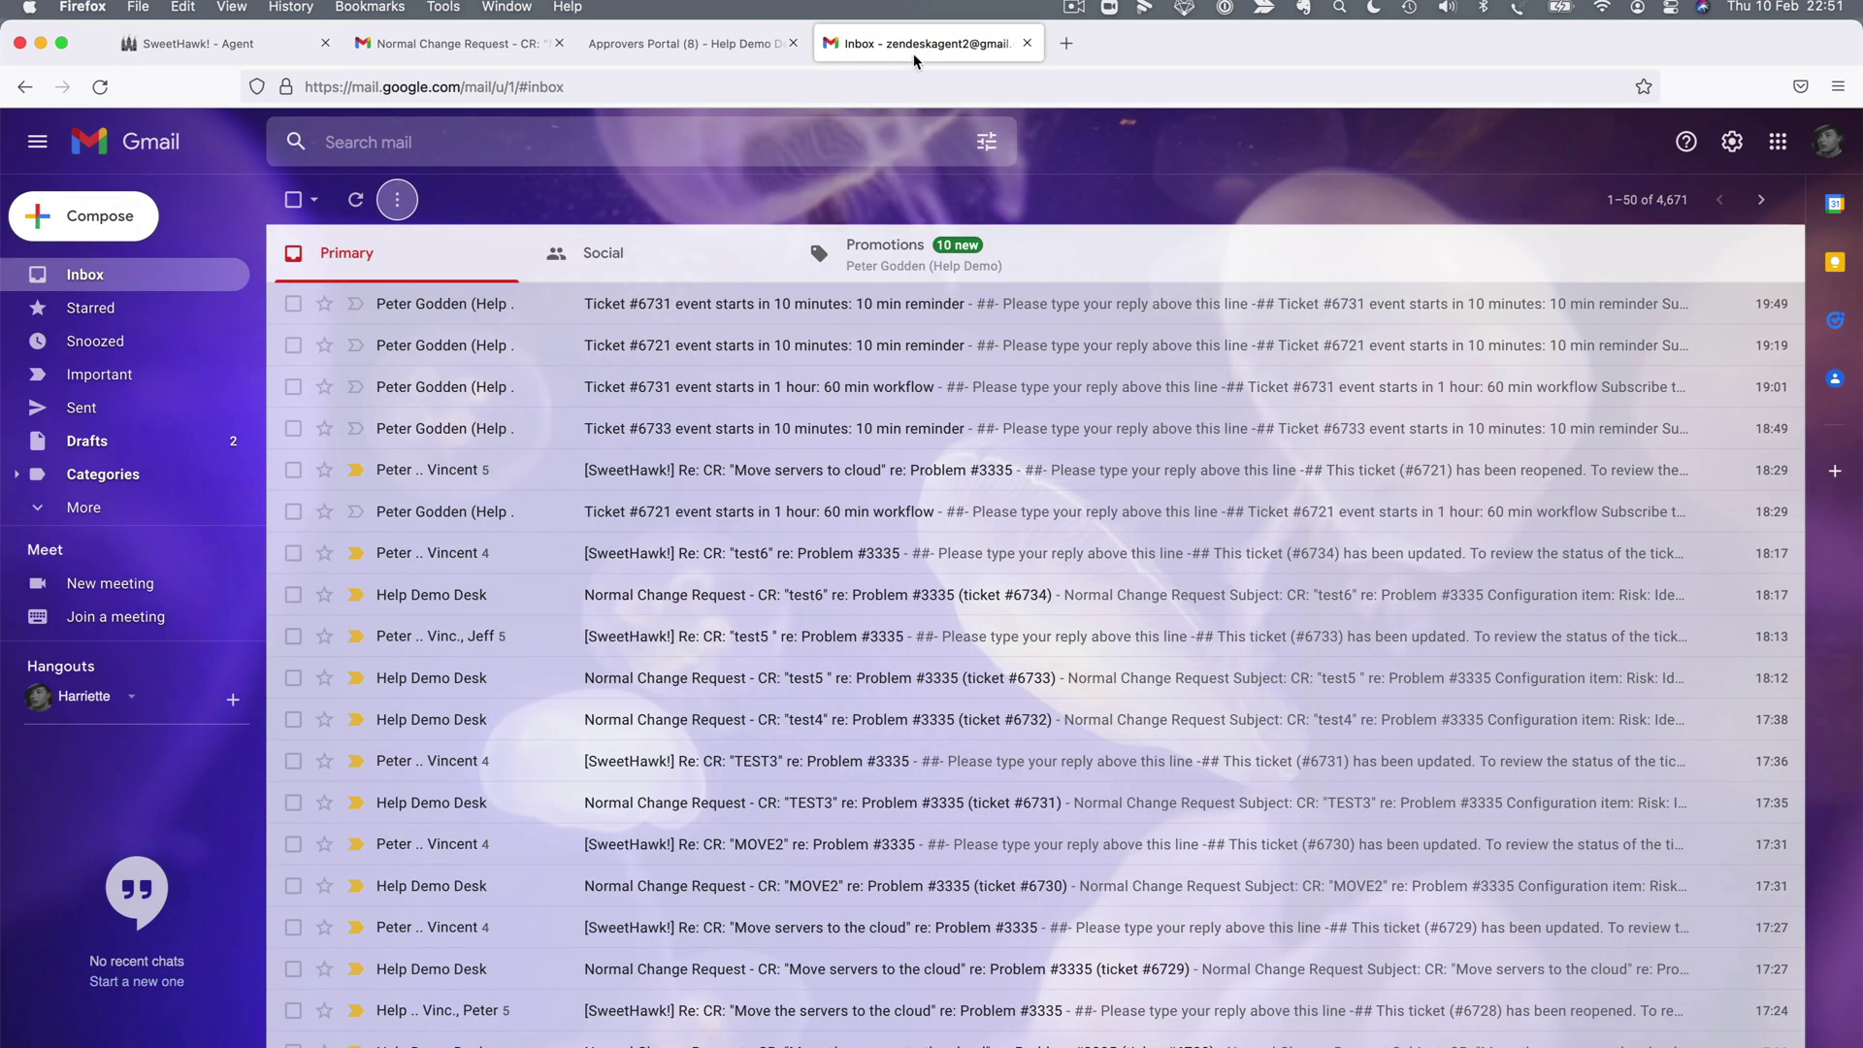
{"action": "left_click", "coordinate": [153, 272]}
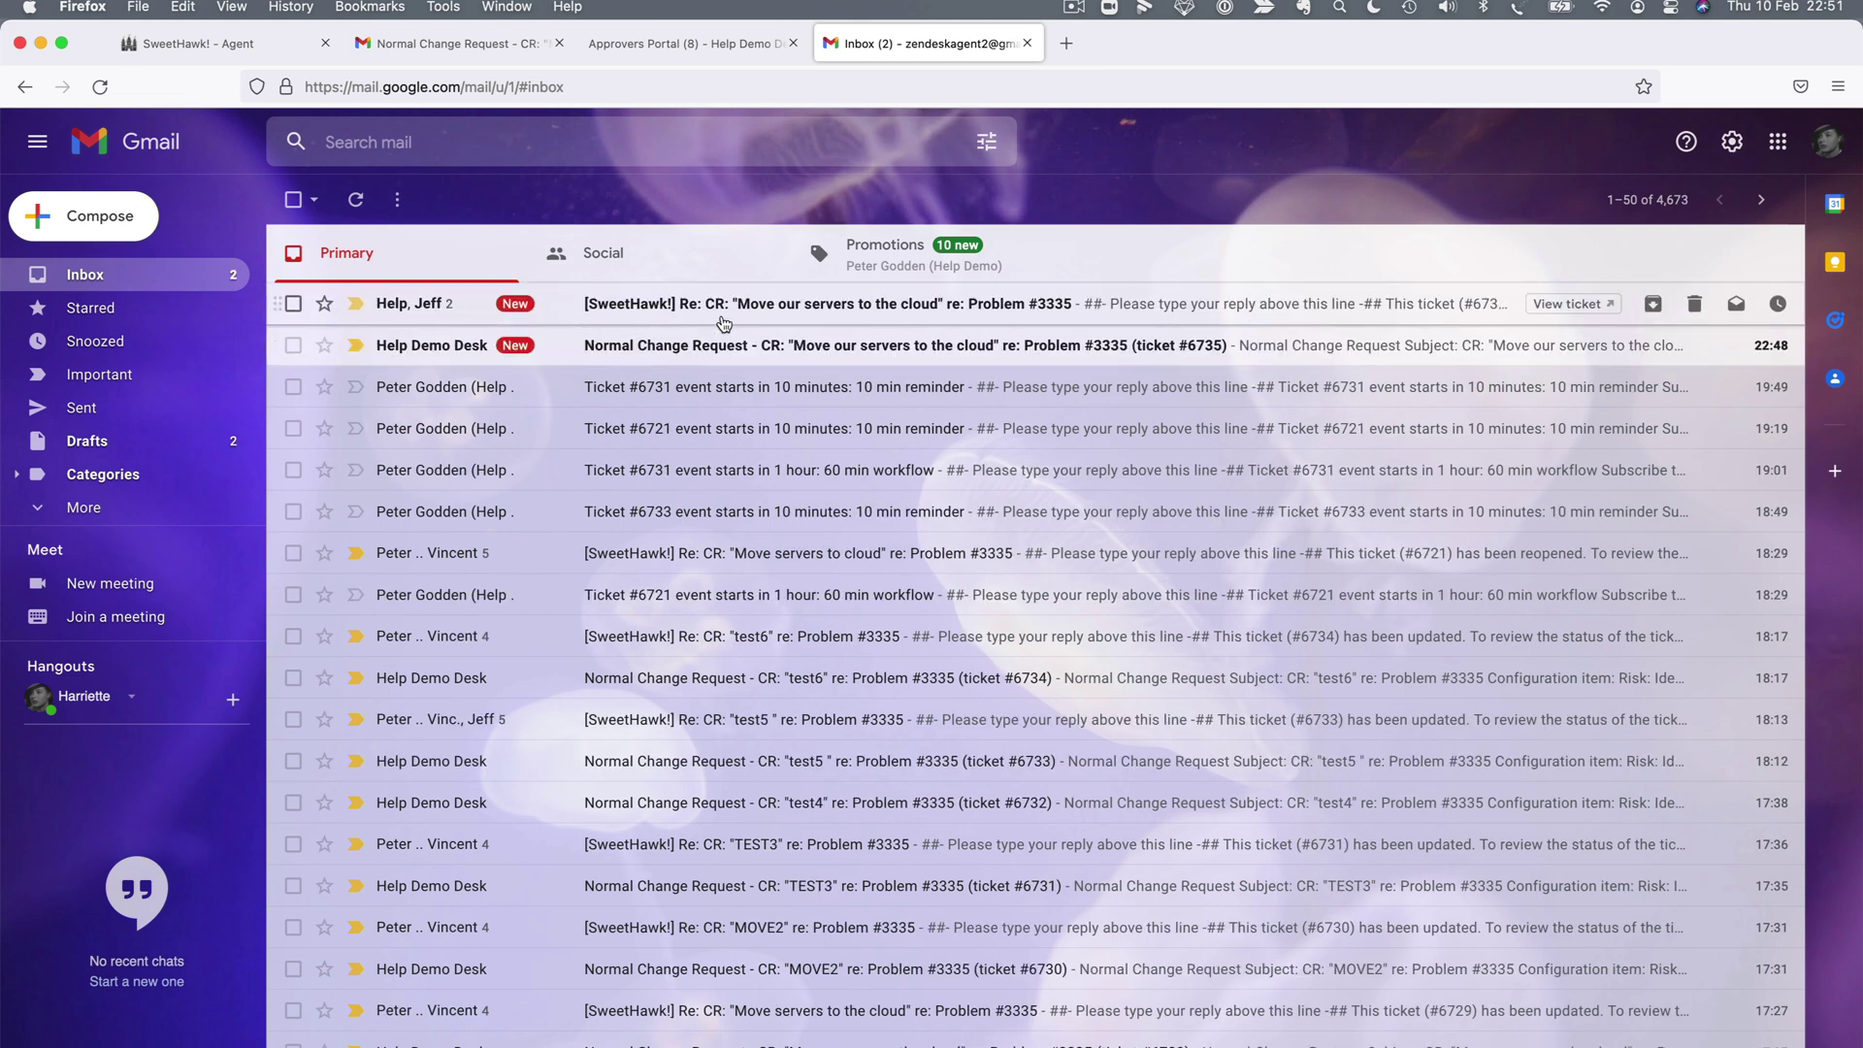
{"action": "left_click", "coordinate": [710, 359]}
{"action": "scroll", "coordinate": [849, 594], "scroll_direction": "down", "scroll_amount": 5}
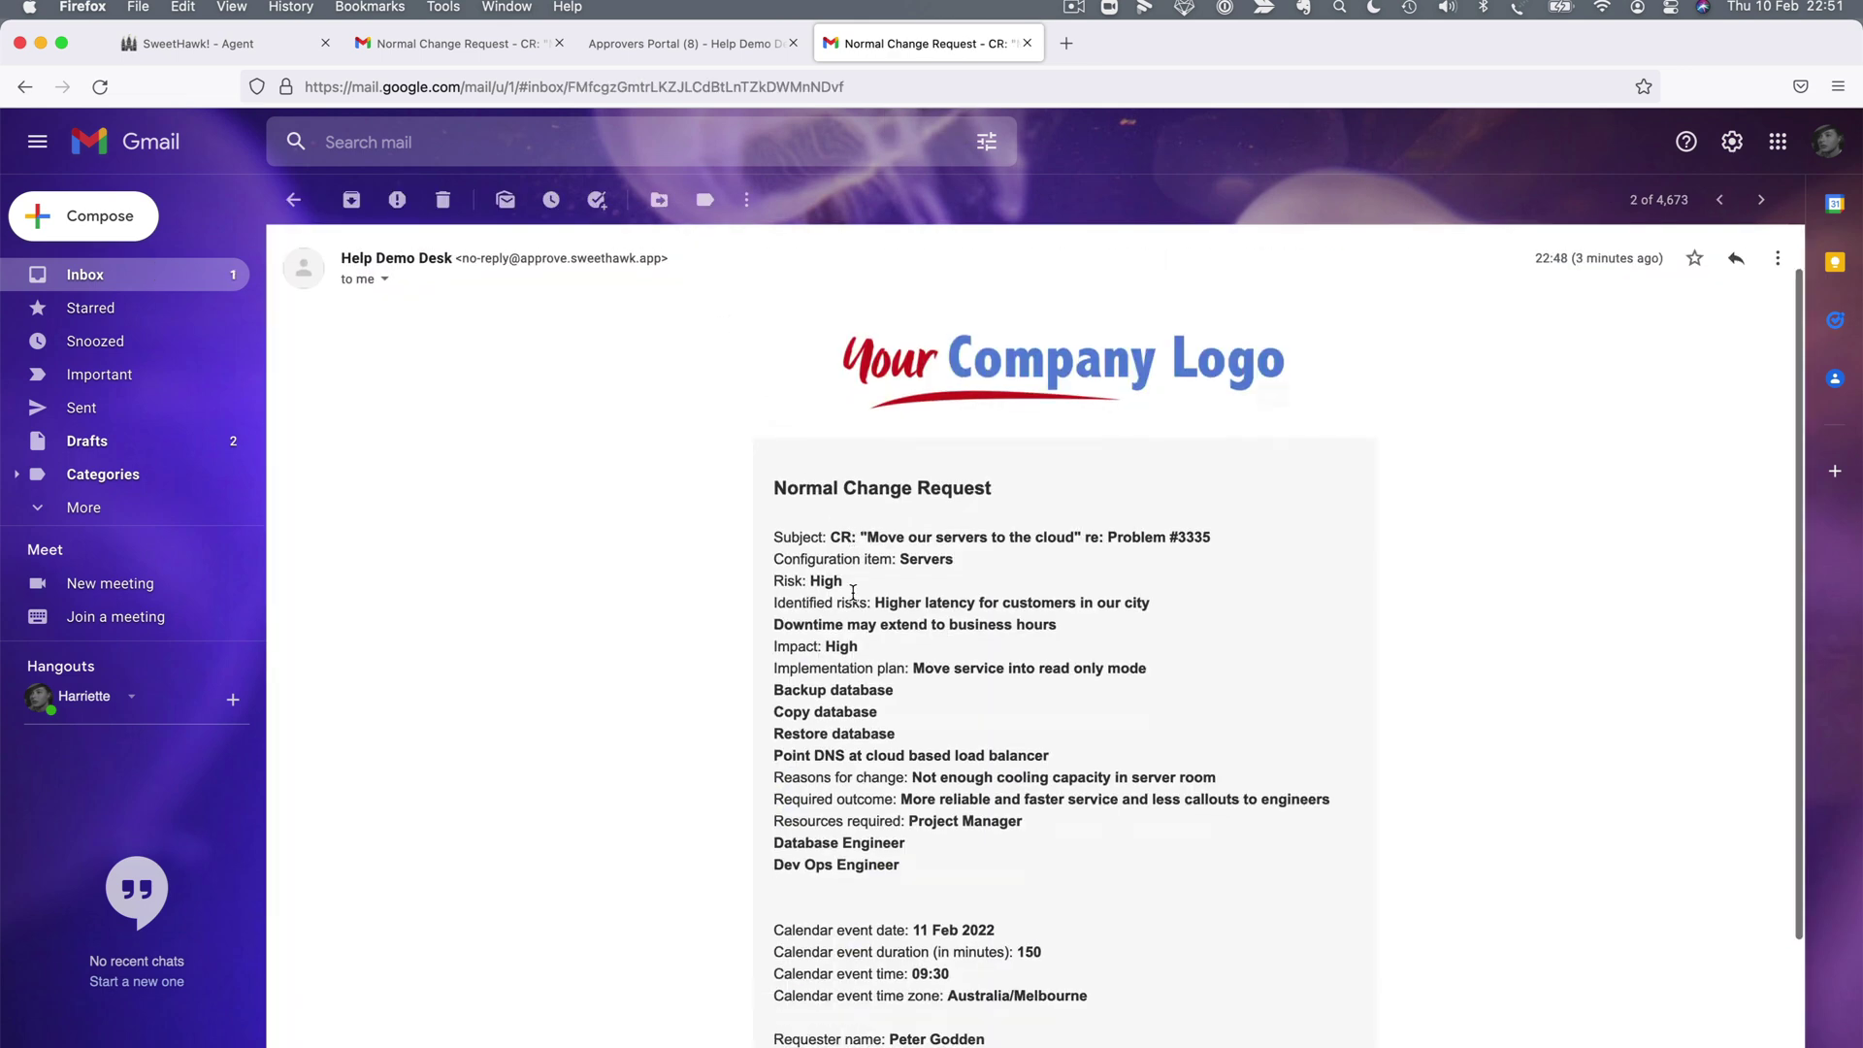
{"action": "left_click", "coordinate": [931, 849]}
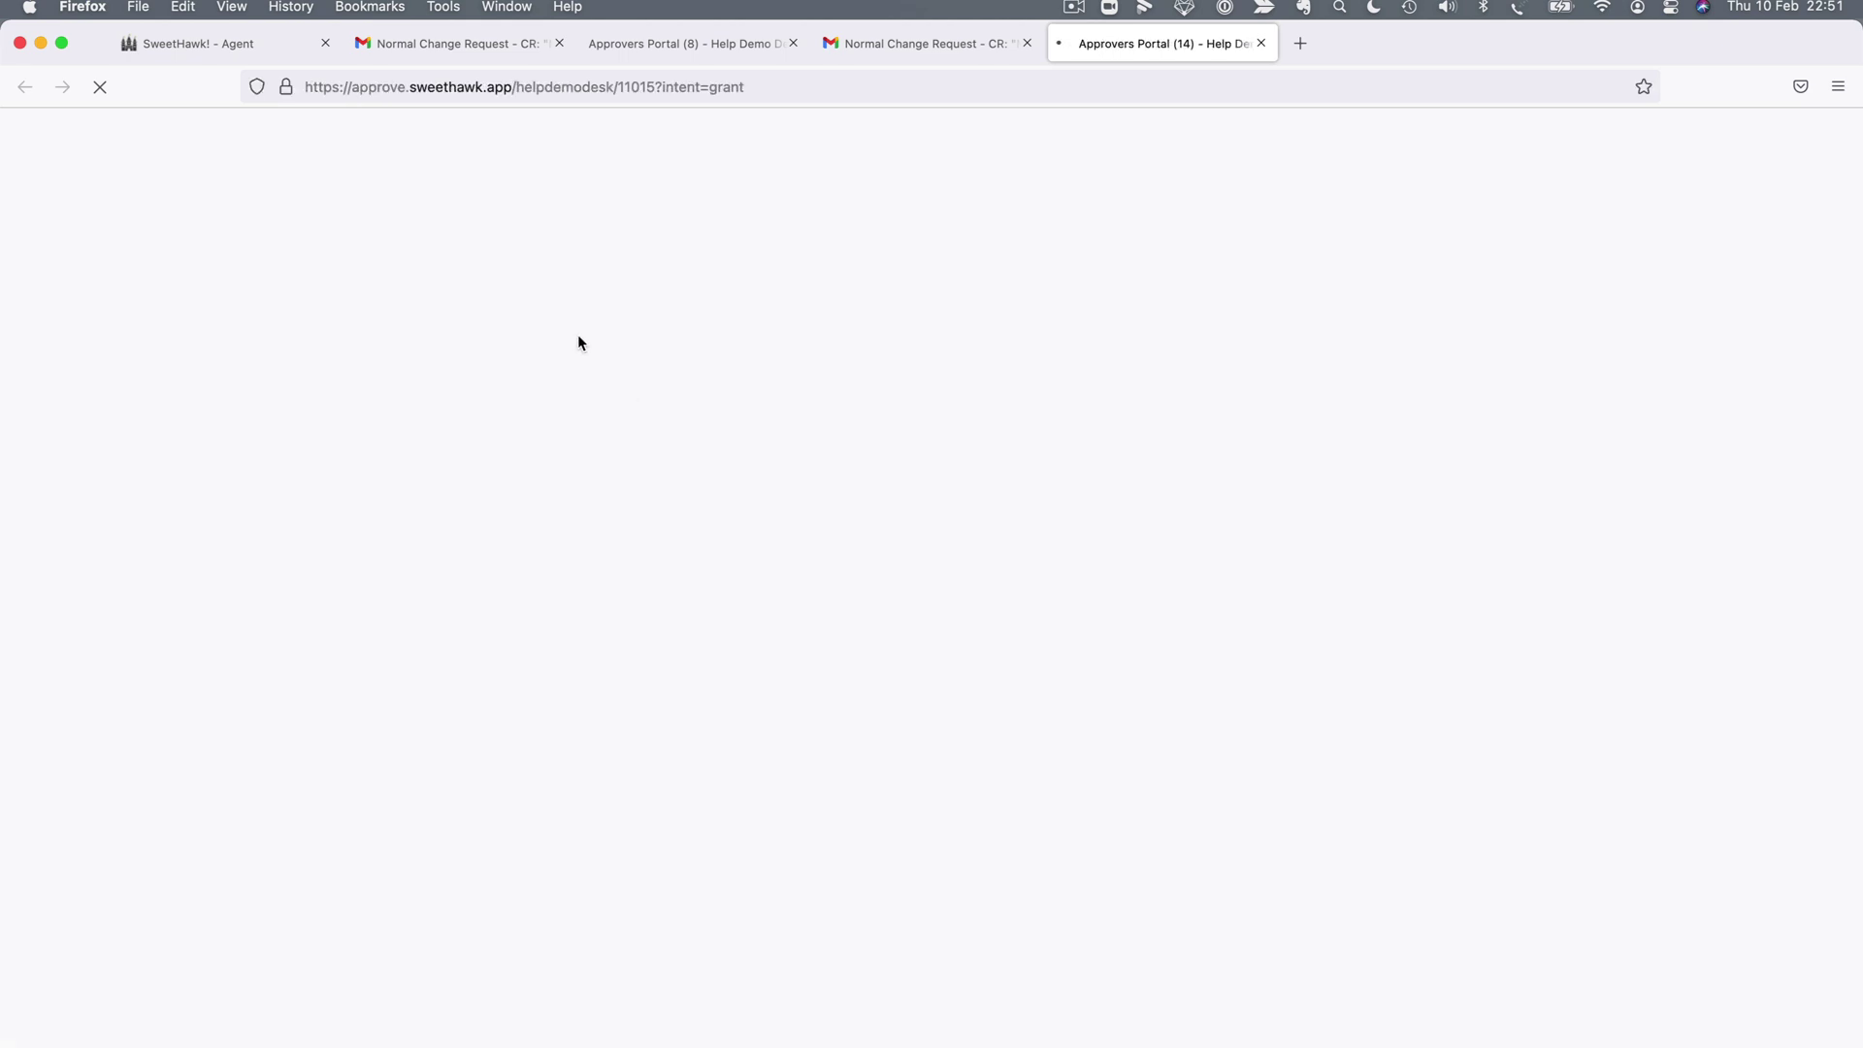
{"action": "left_click", "coordinate": [98, 838]}
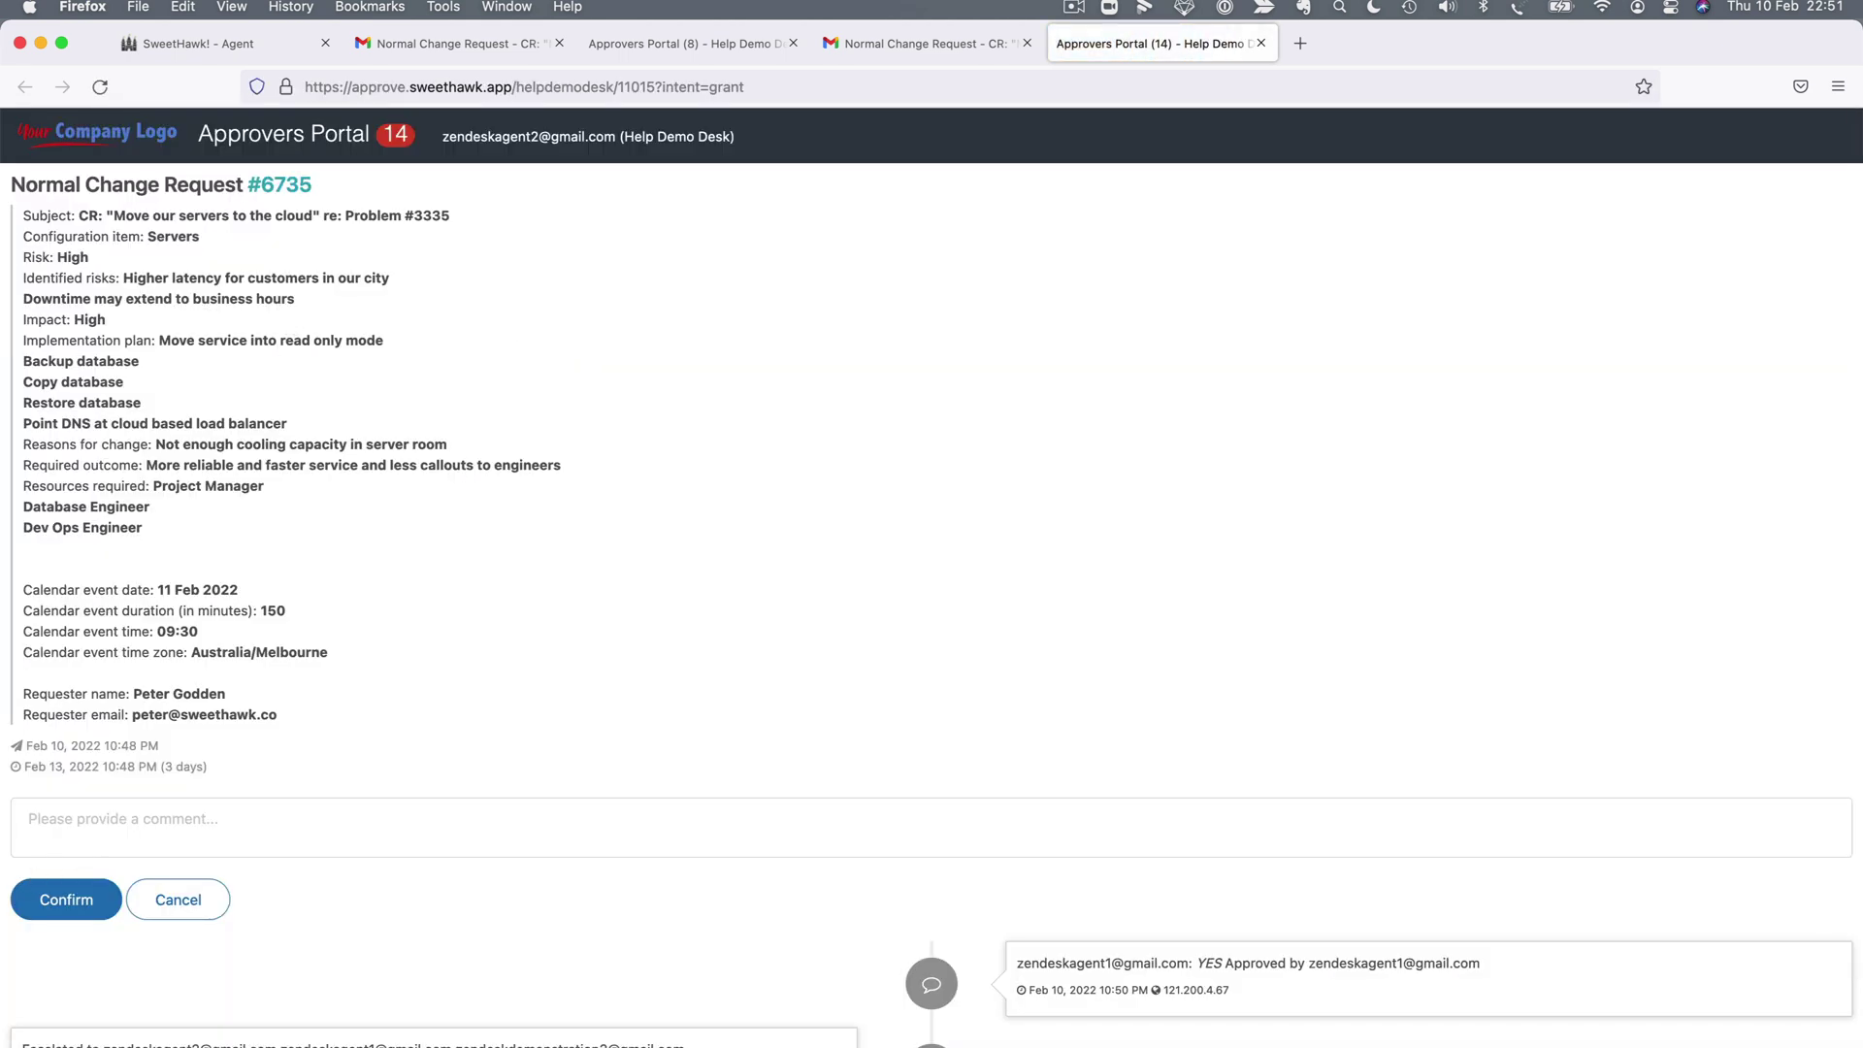
{"action": "type", "text": "Yes no worries"}
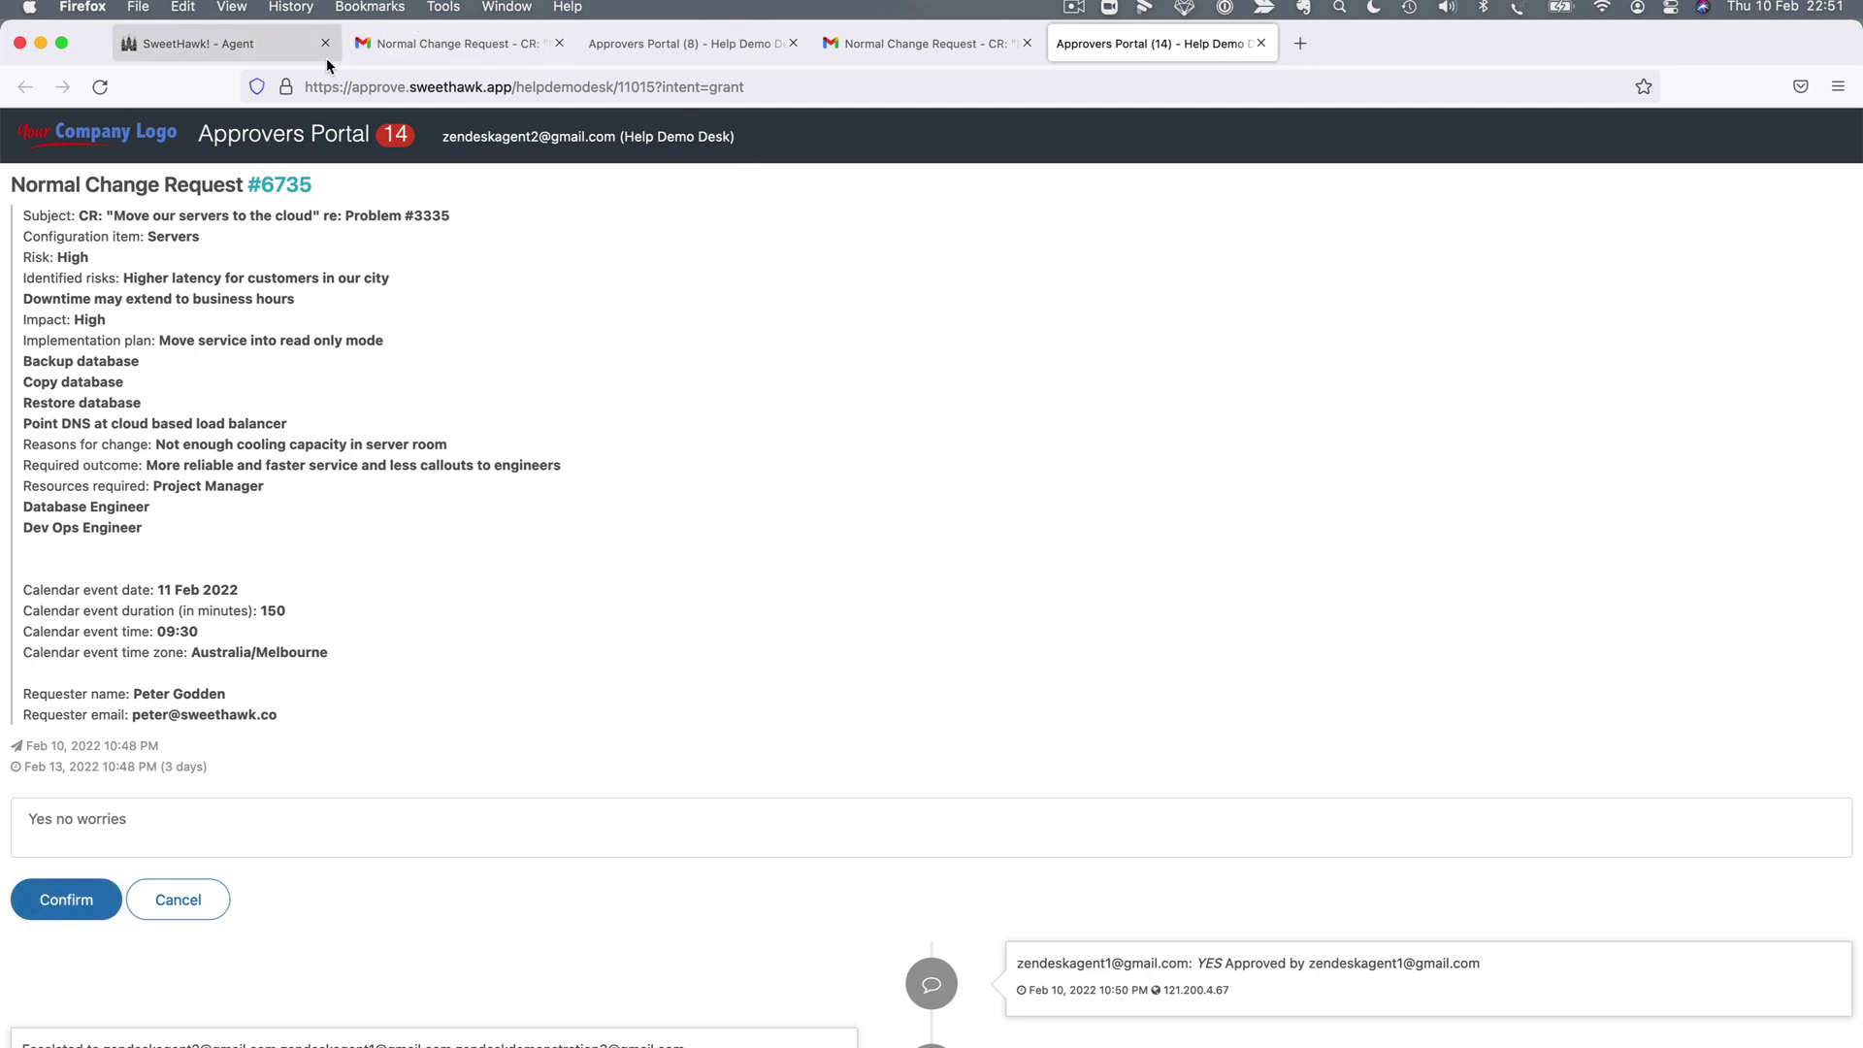
Step: Switch back to ticket #6735 in Zendesk and examine its approval status, the newest approval comment and the message to the approvers
{"action": "left_click", "coordinate": [249, 40]}
{"action": "scroll", "coordinate": [767, 782], "scroll_direction": "down", "scroll_amount": 3}
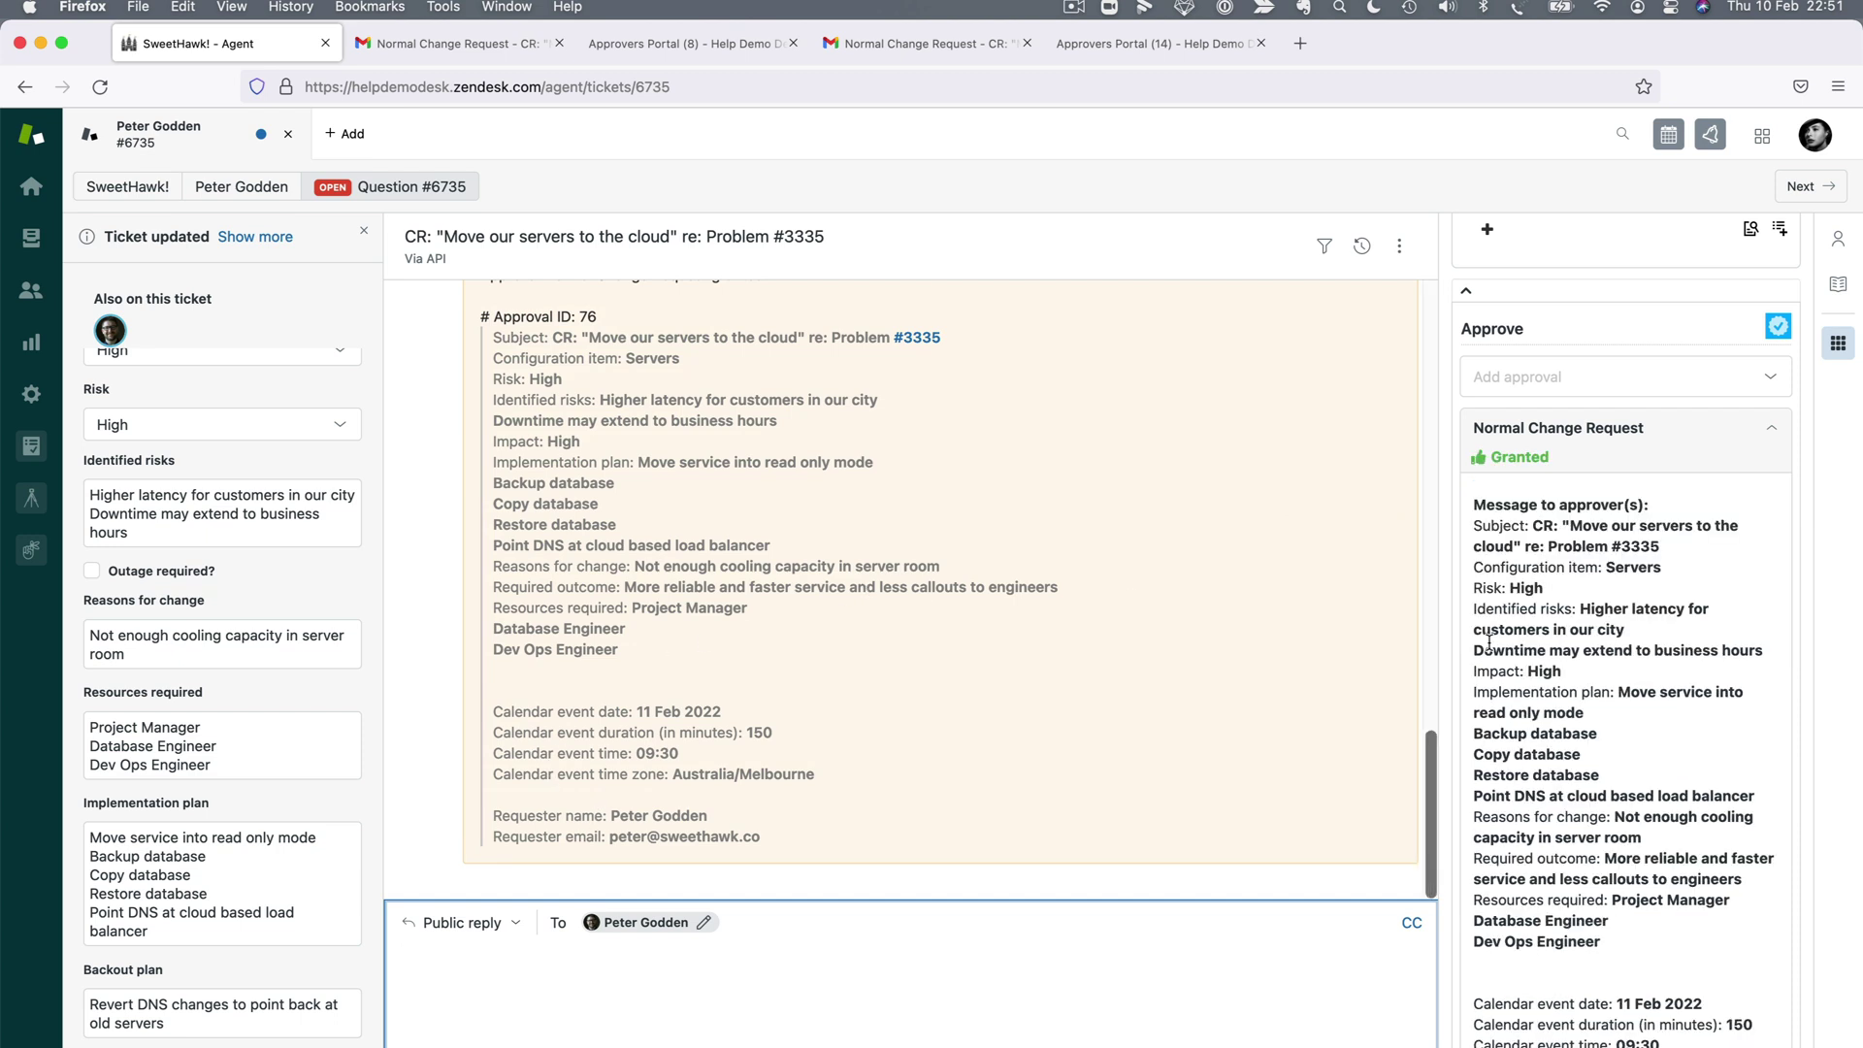
{"action": "scroll", "coordinate": [1269, 479], "scroll_direction": "up", "scroll_amount": 3}
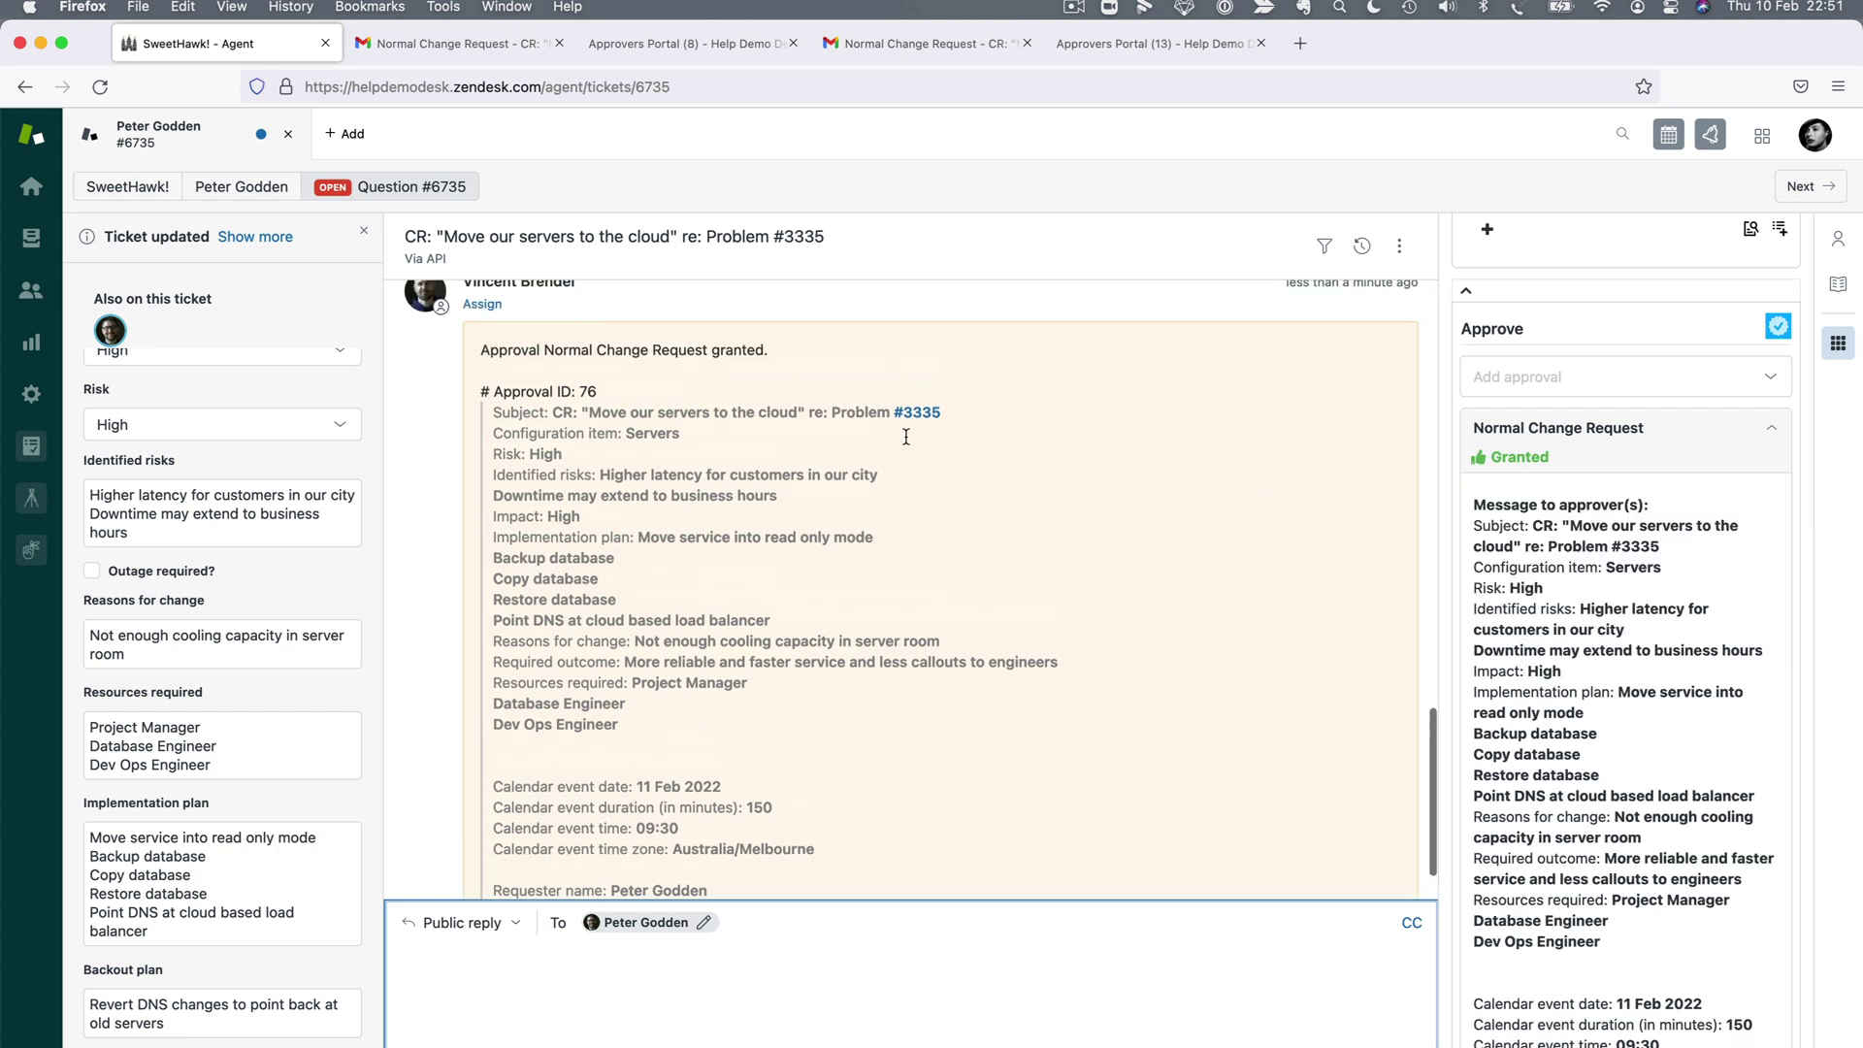
{"action": "scroll", "coordinate": [907, 444], "scroll_direction": "down", "scroll_amount": 2}
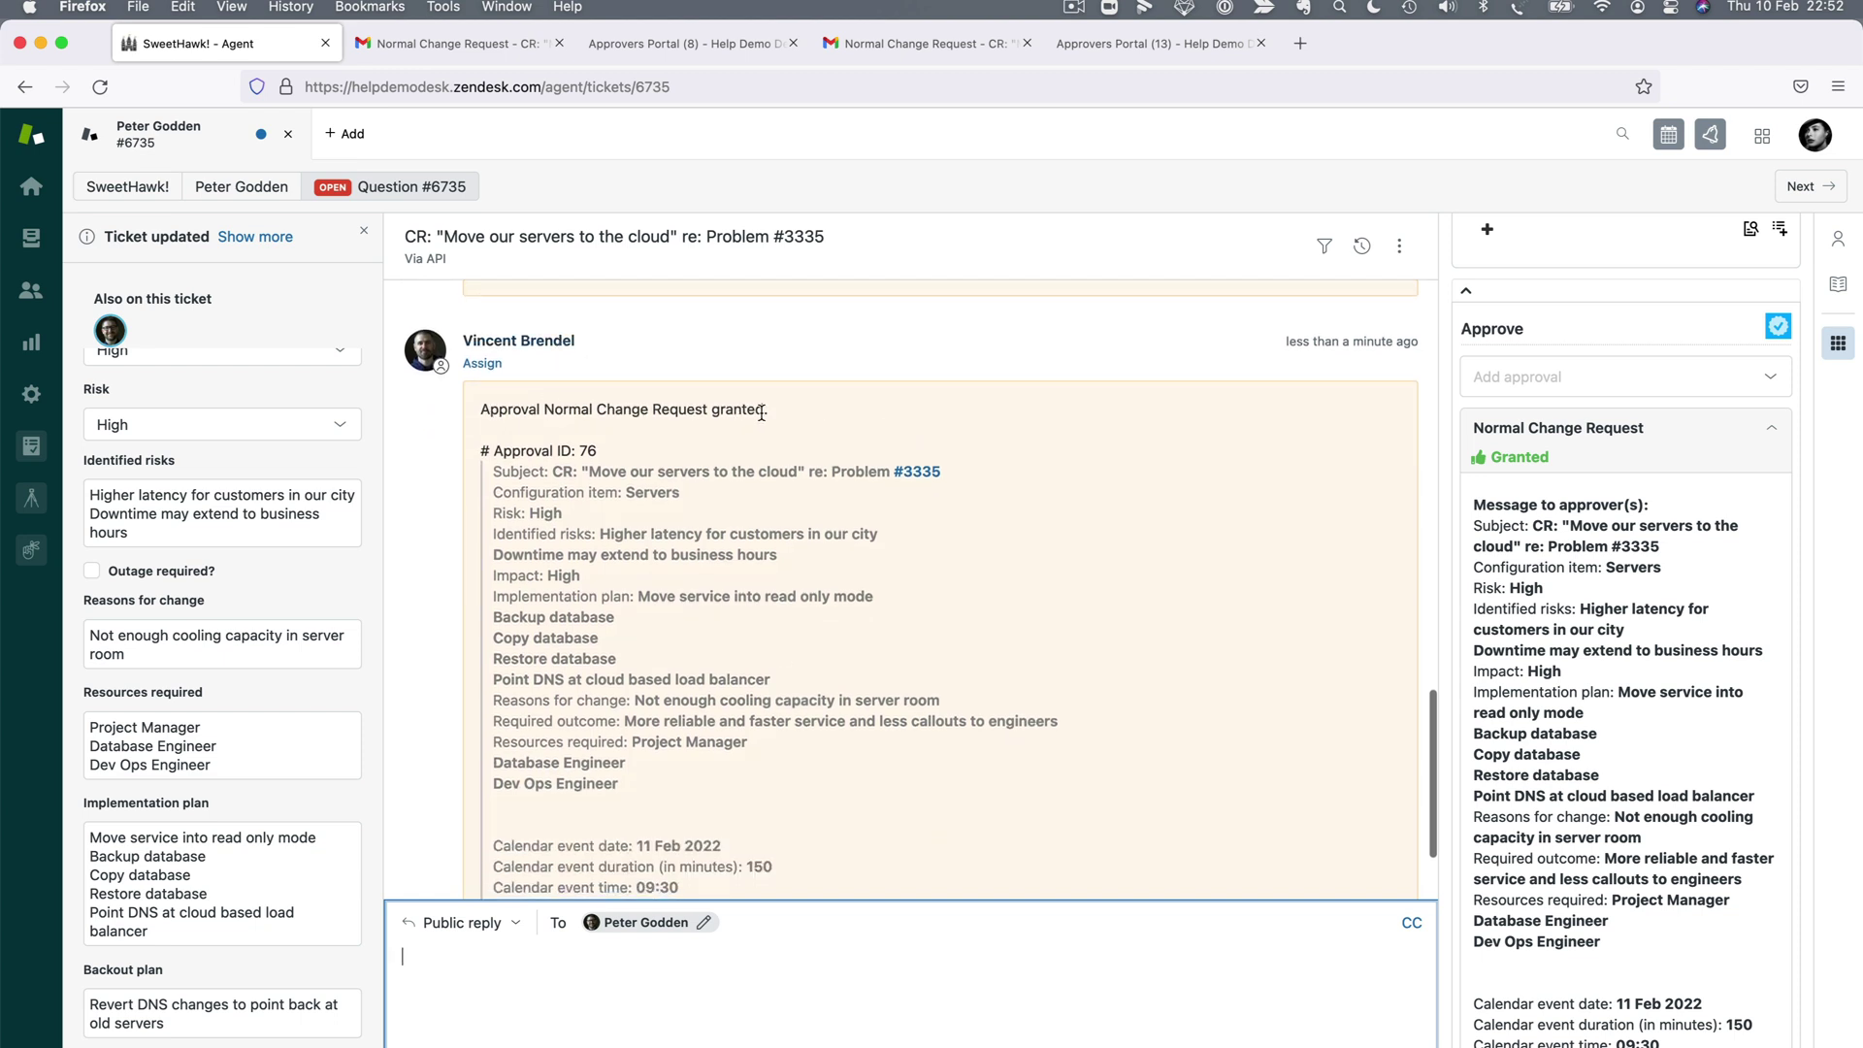
{"action": "scroll", "coordinate": [715, 442], "scroll_direction": "down", "scroll_amount": 2}
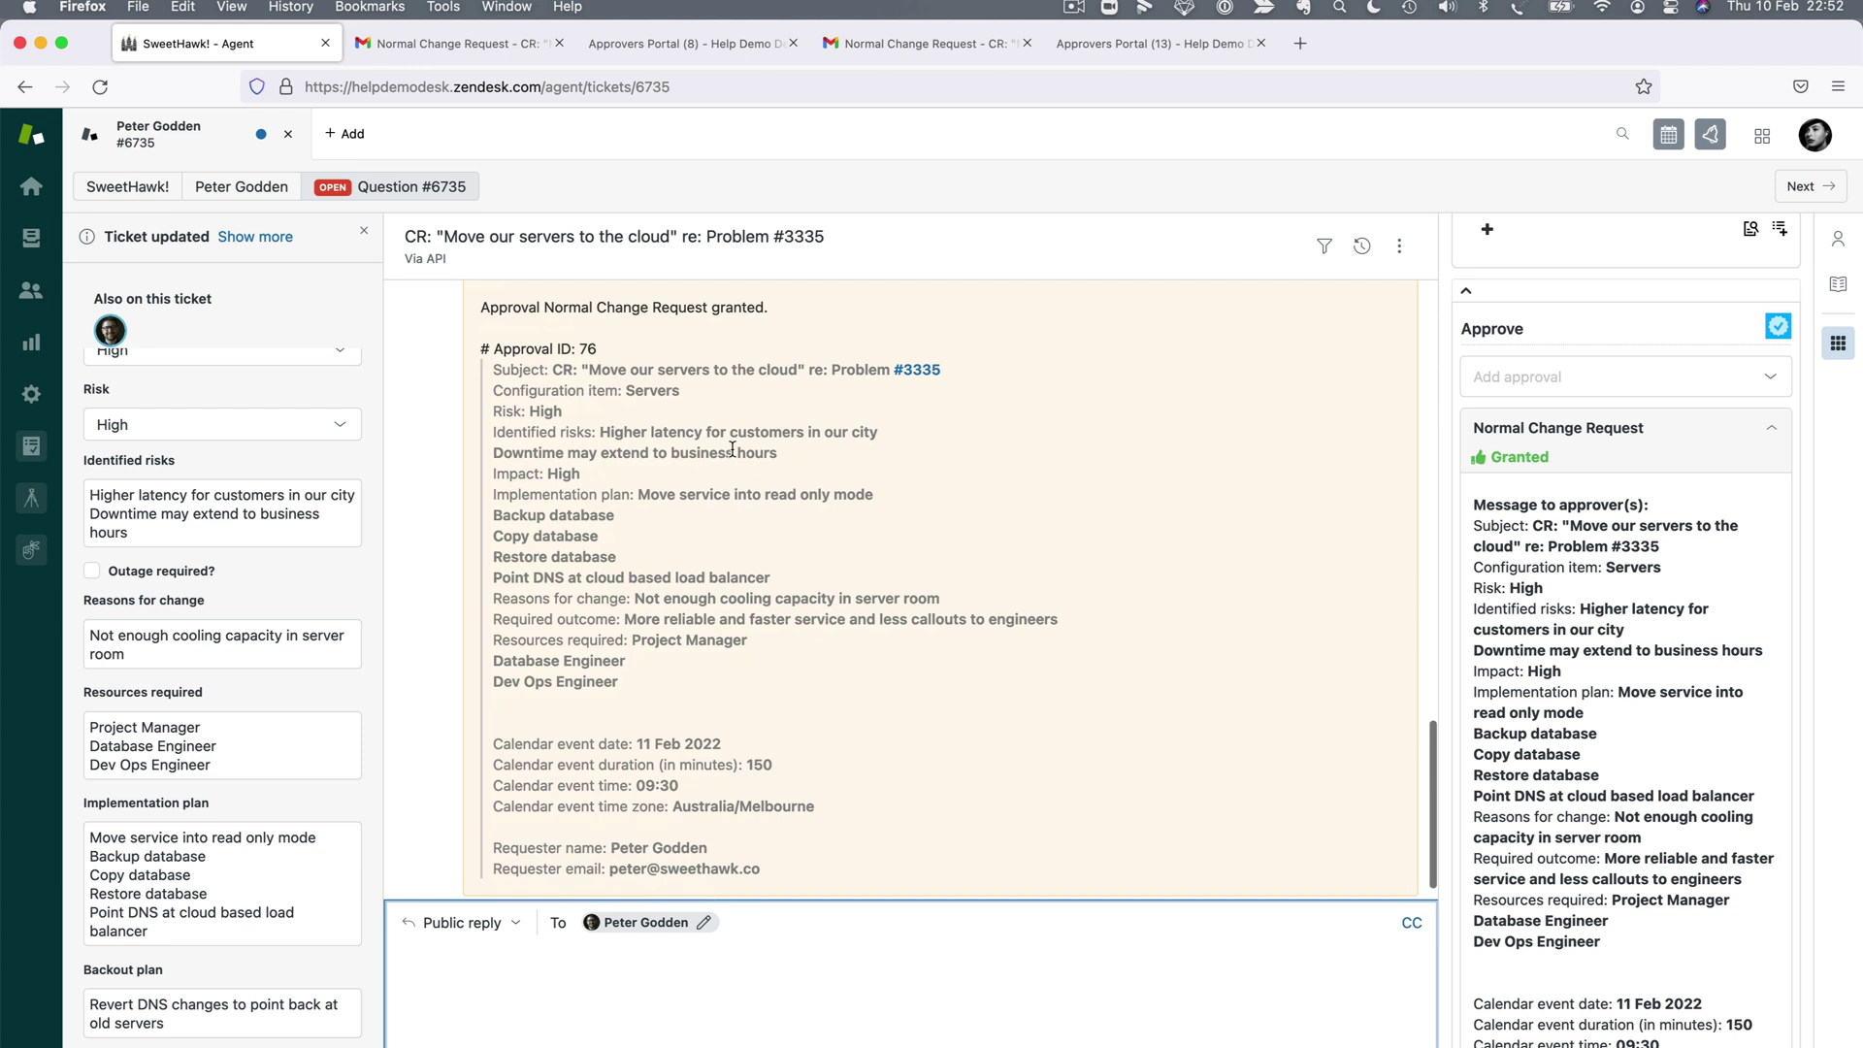
{"action": "scroll", "coordinate": [1684, 754], "scroll_direction": "down", "scroll_amount": 3}
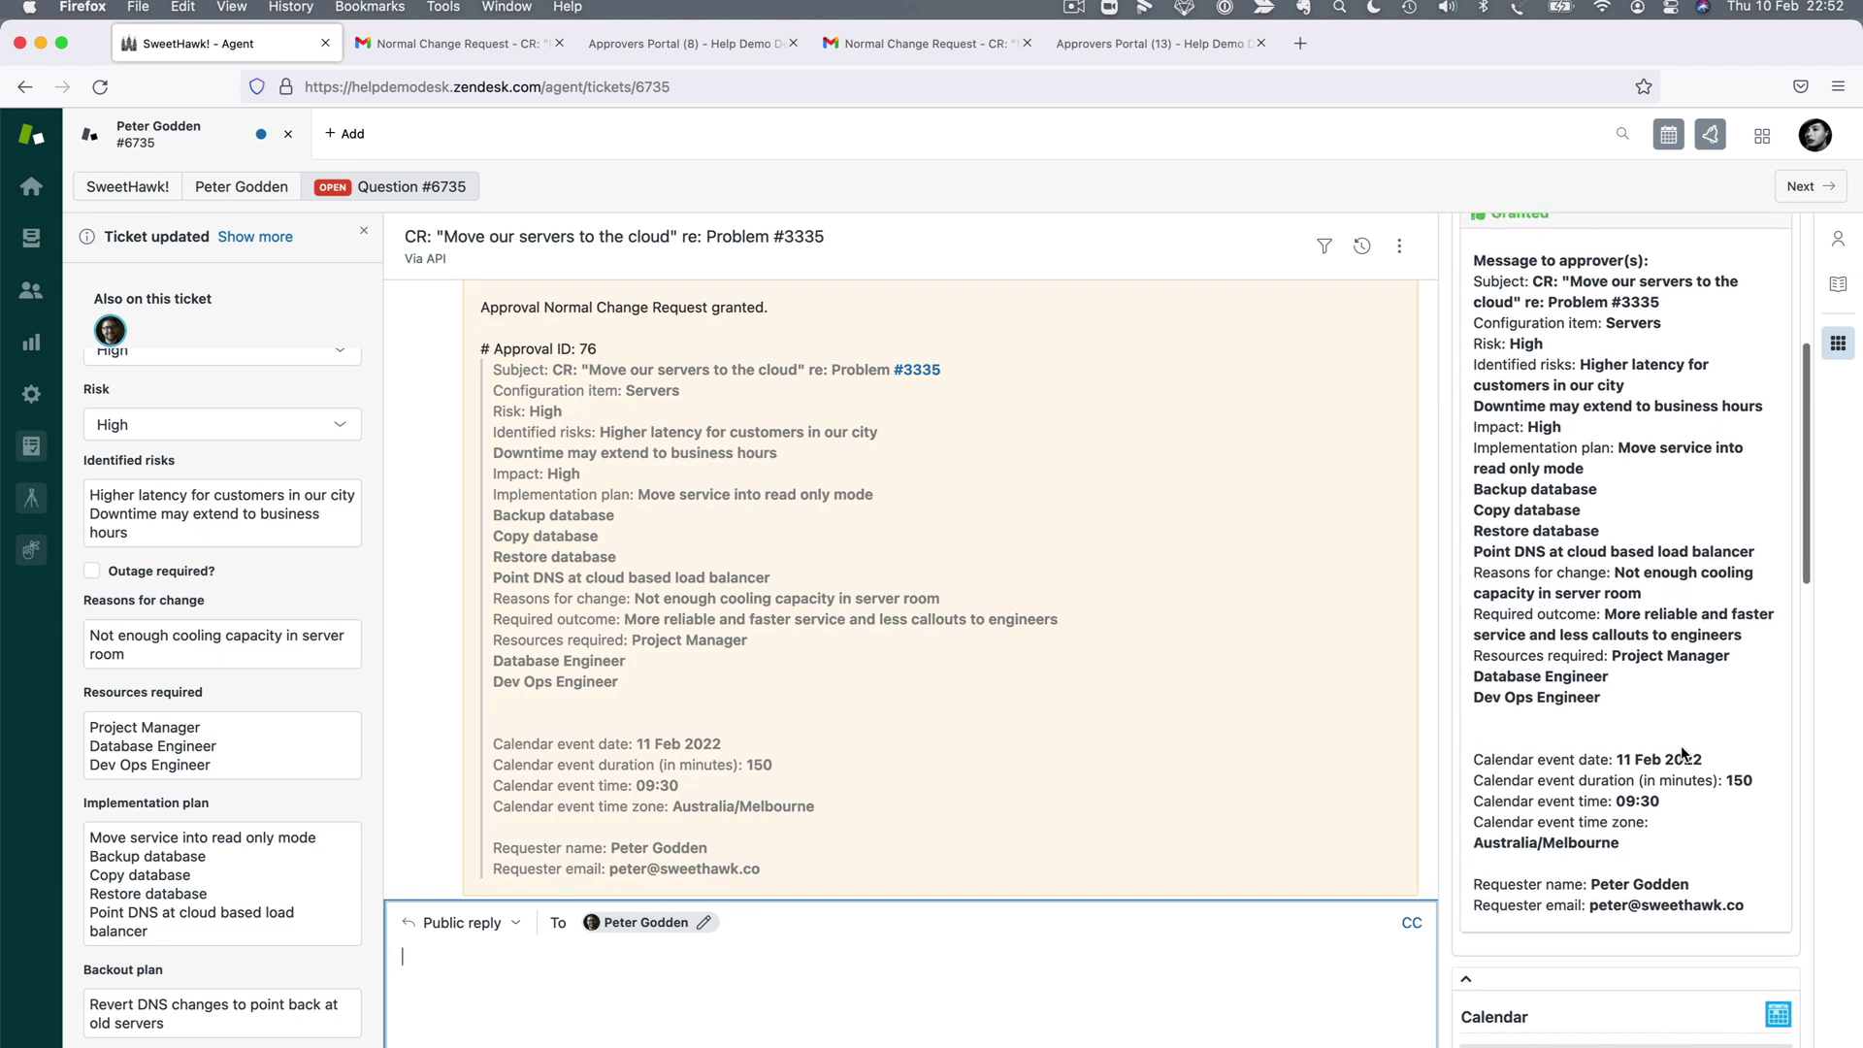
{"action": "scroll", "coordinate": [1648, 276], "scroll_direction": "up", "scroll_amount": 1}
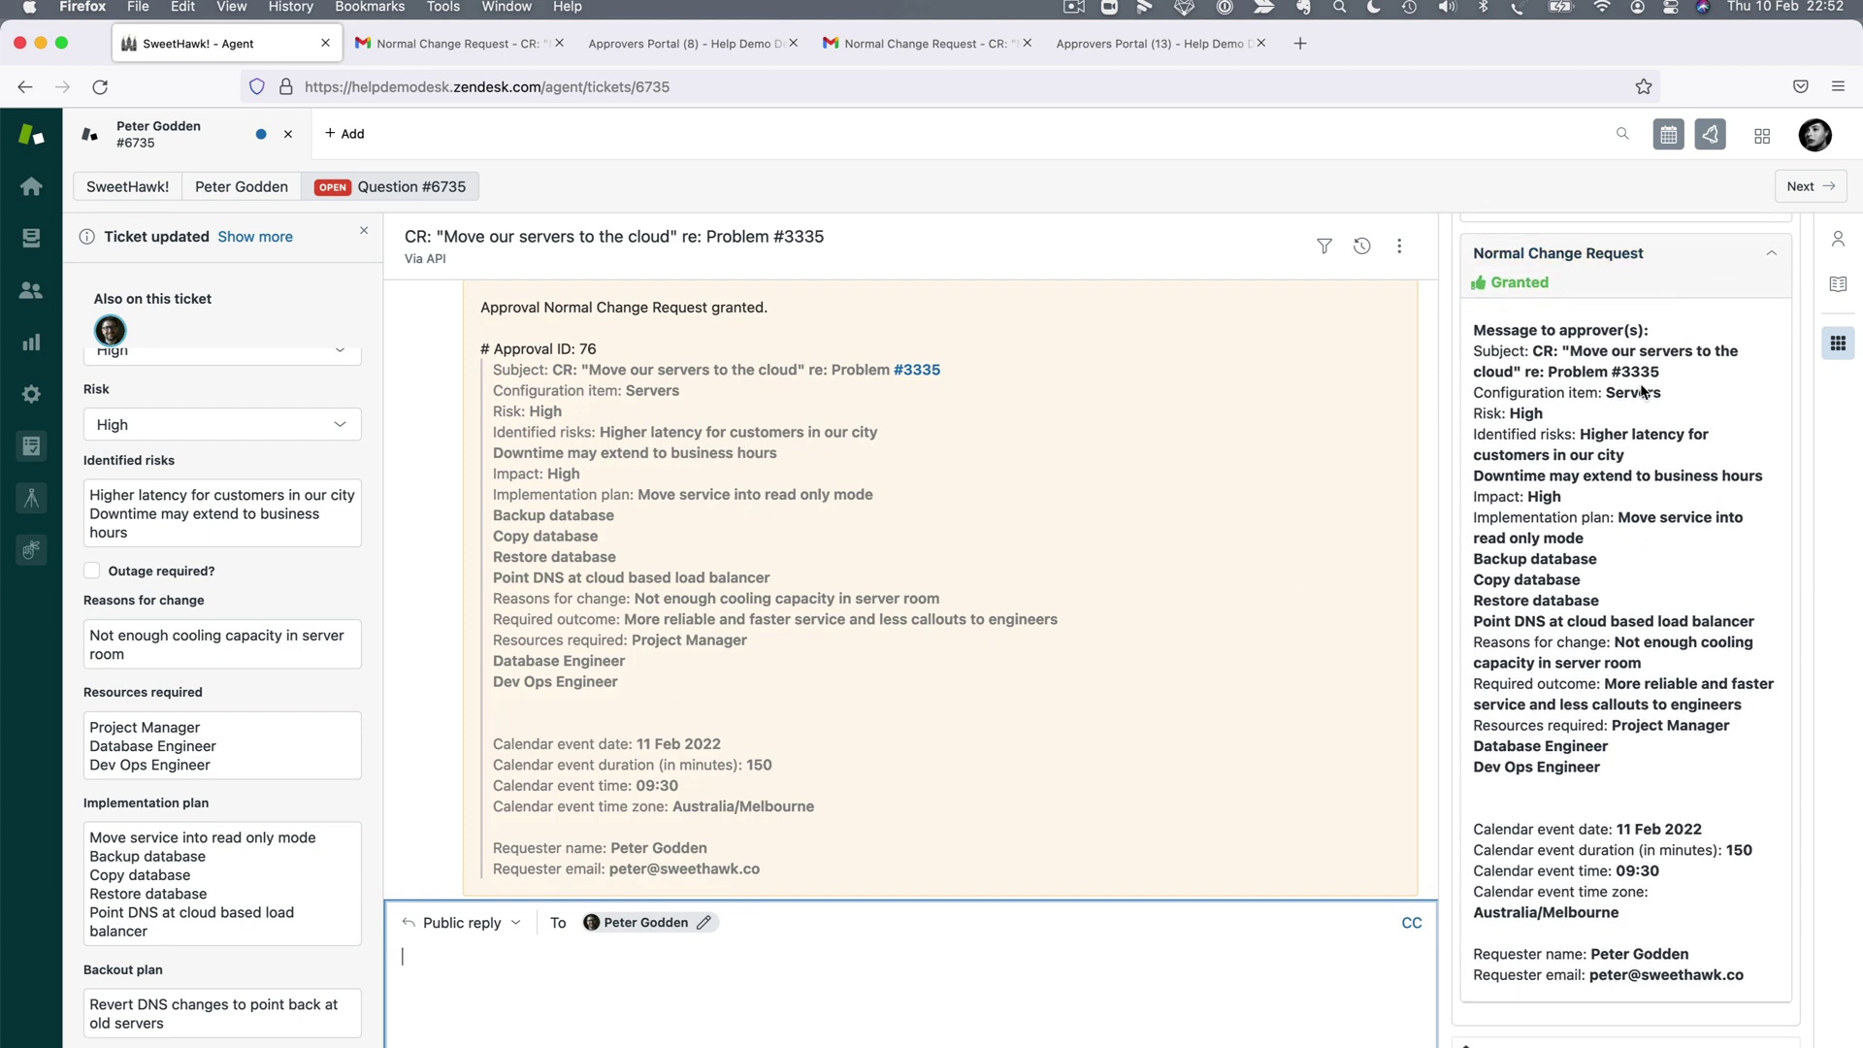
{"action": "scroll", "coordinate": [1551, 315], "scroll_direction": "up", "scroll_amount": 2}
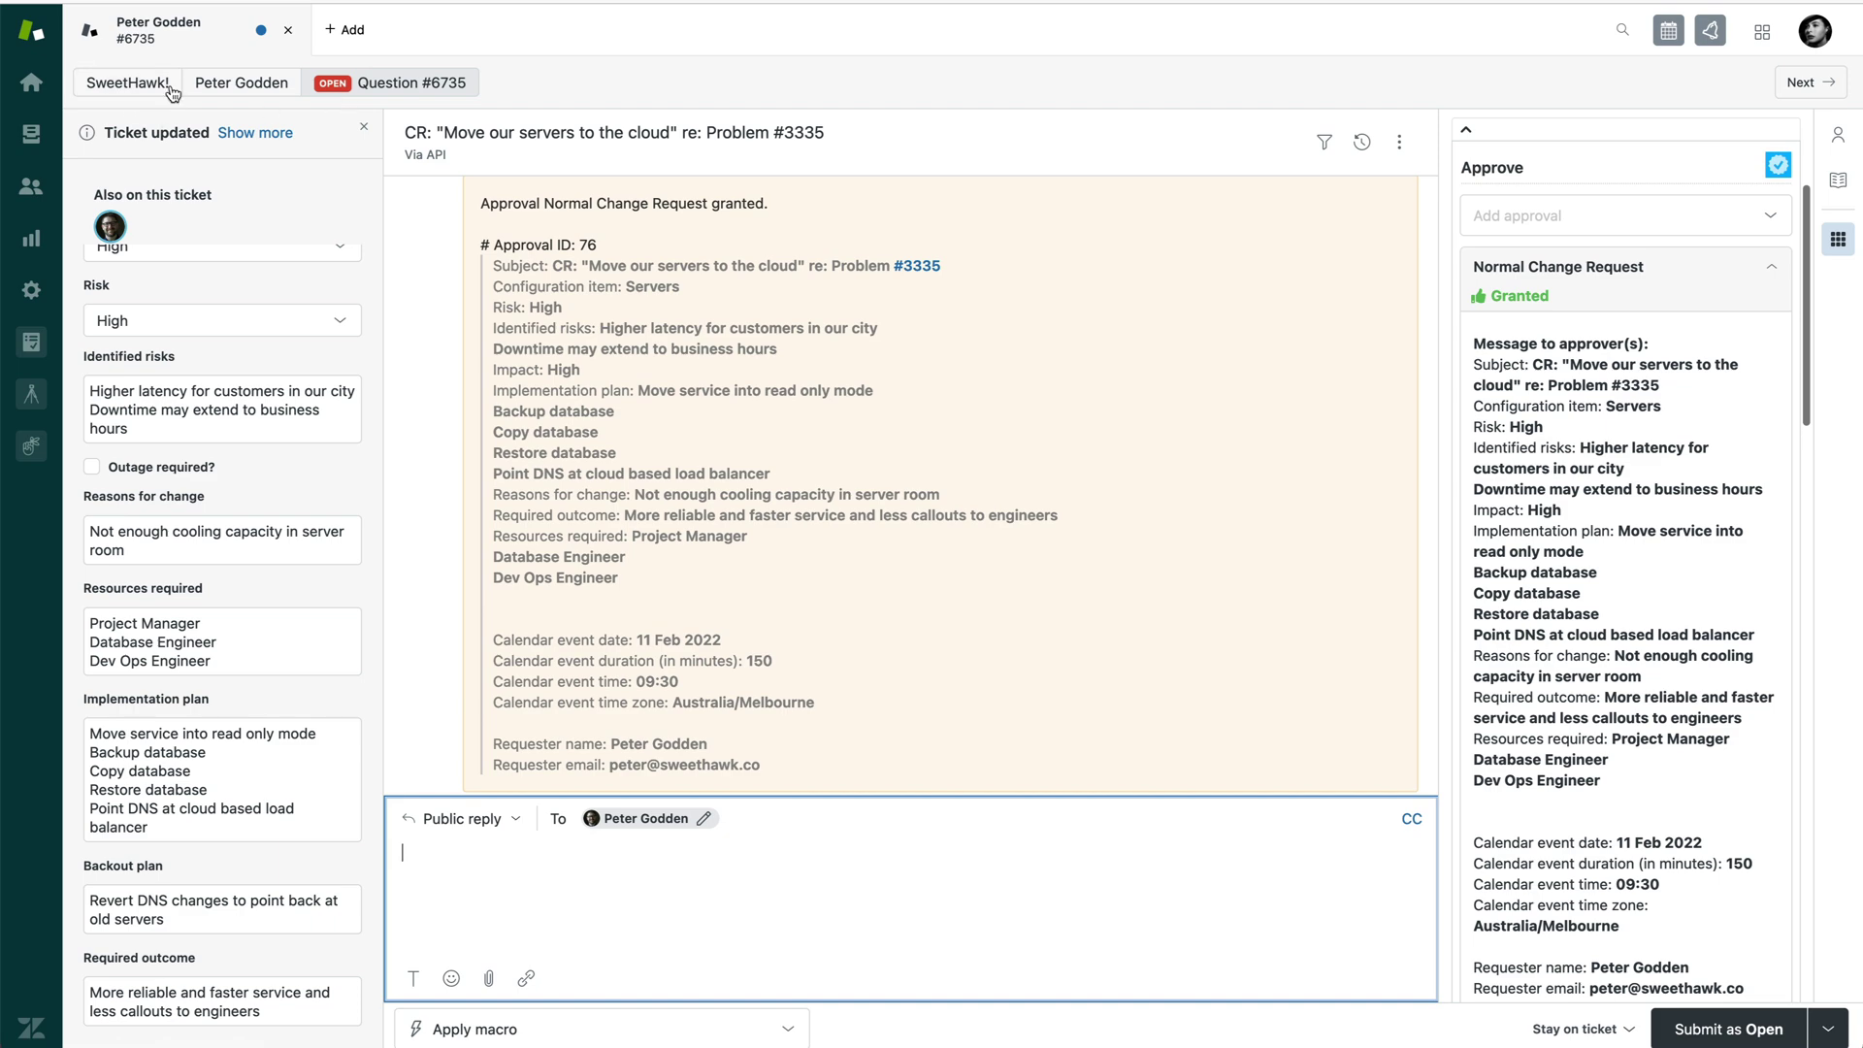
Step: View the Change Tickets list and return to ticket #6735 to look over its assignee, form and tags
{"action": "left_click", "coordinate": [31, 133]}
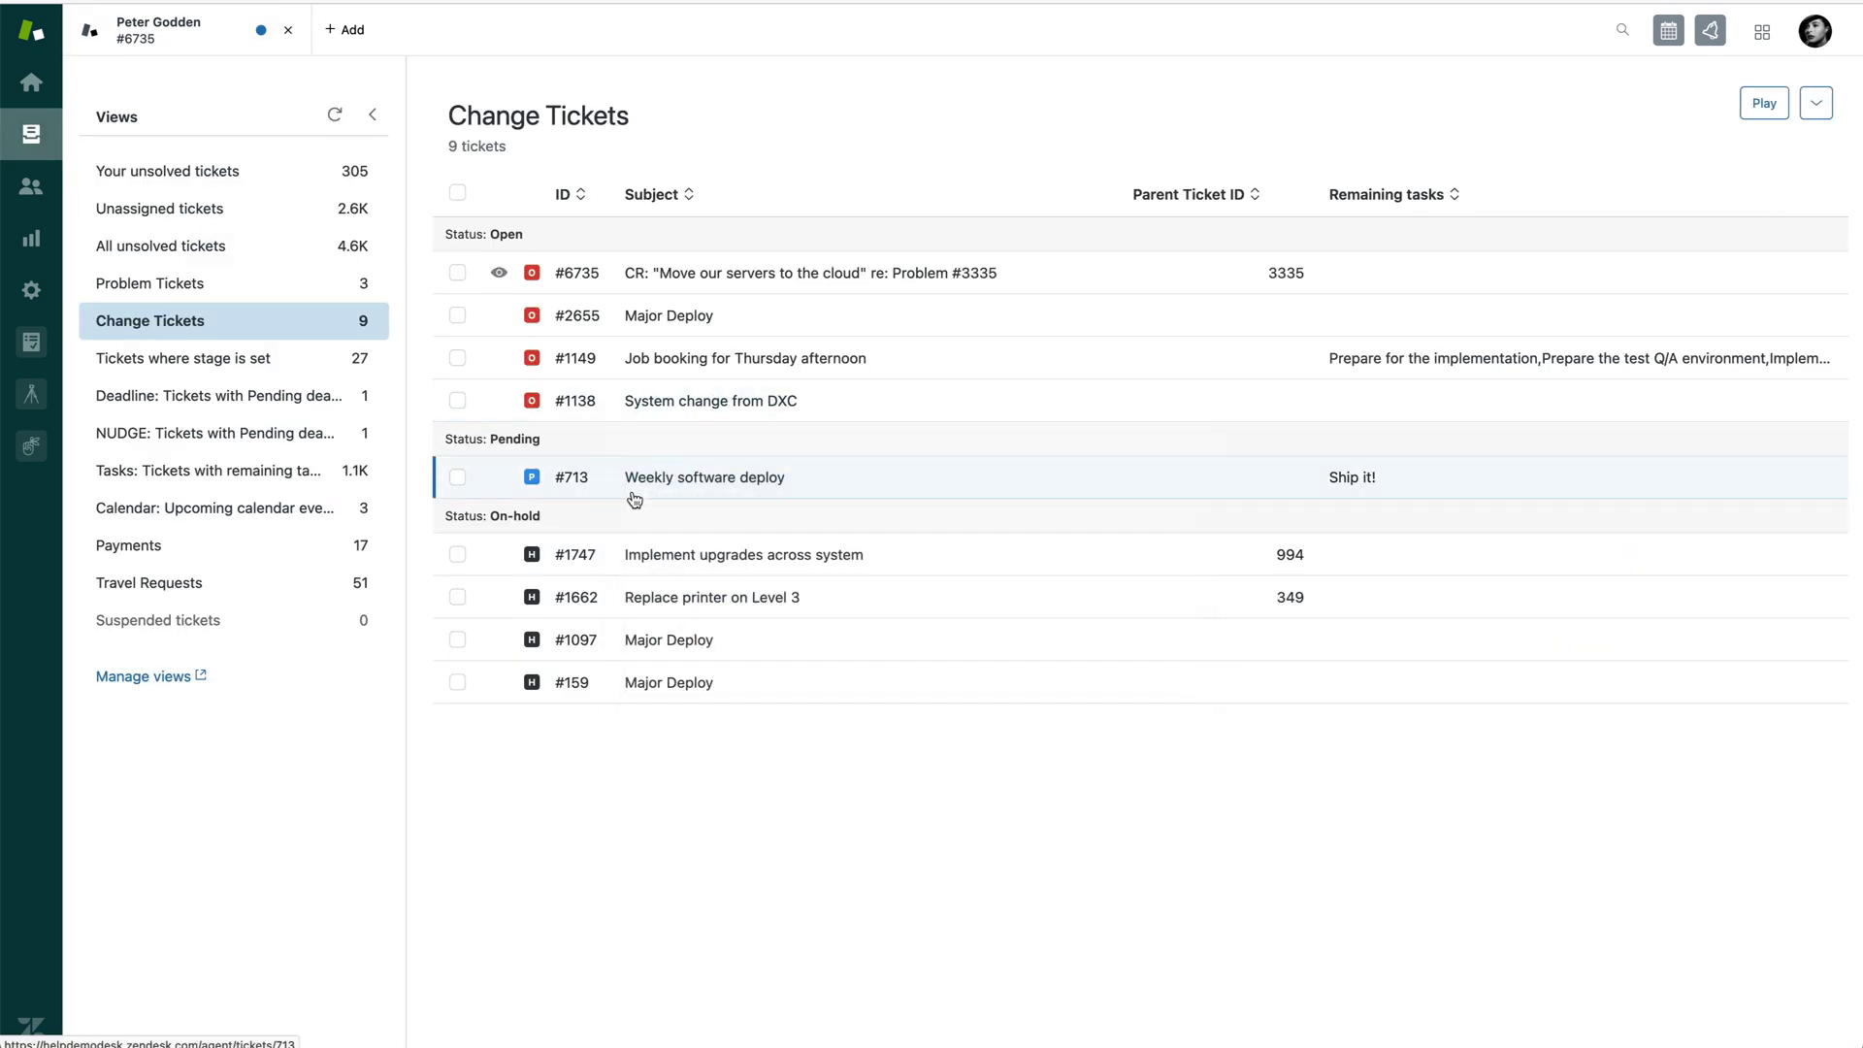
{"action": "left_click", "coordinate": [717, 268]}
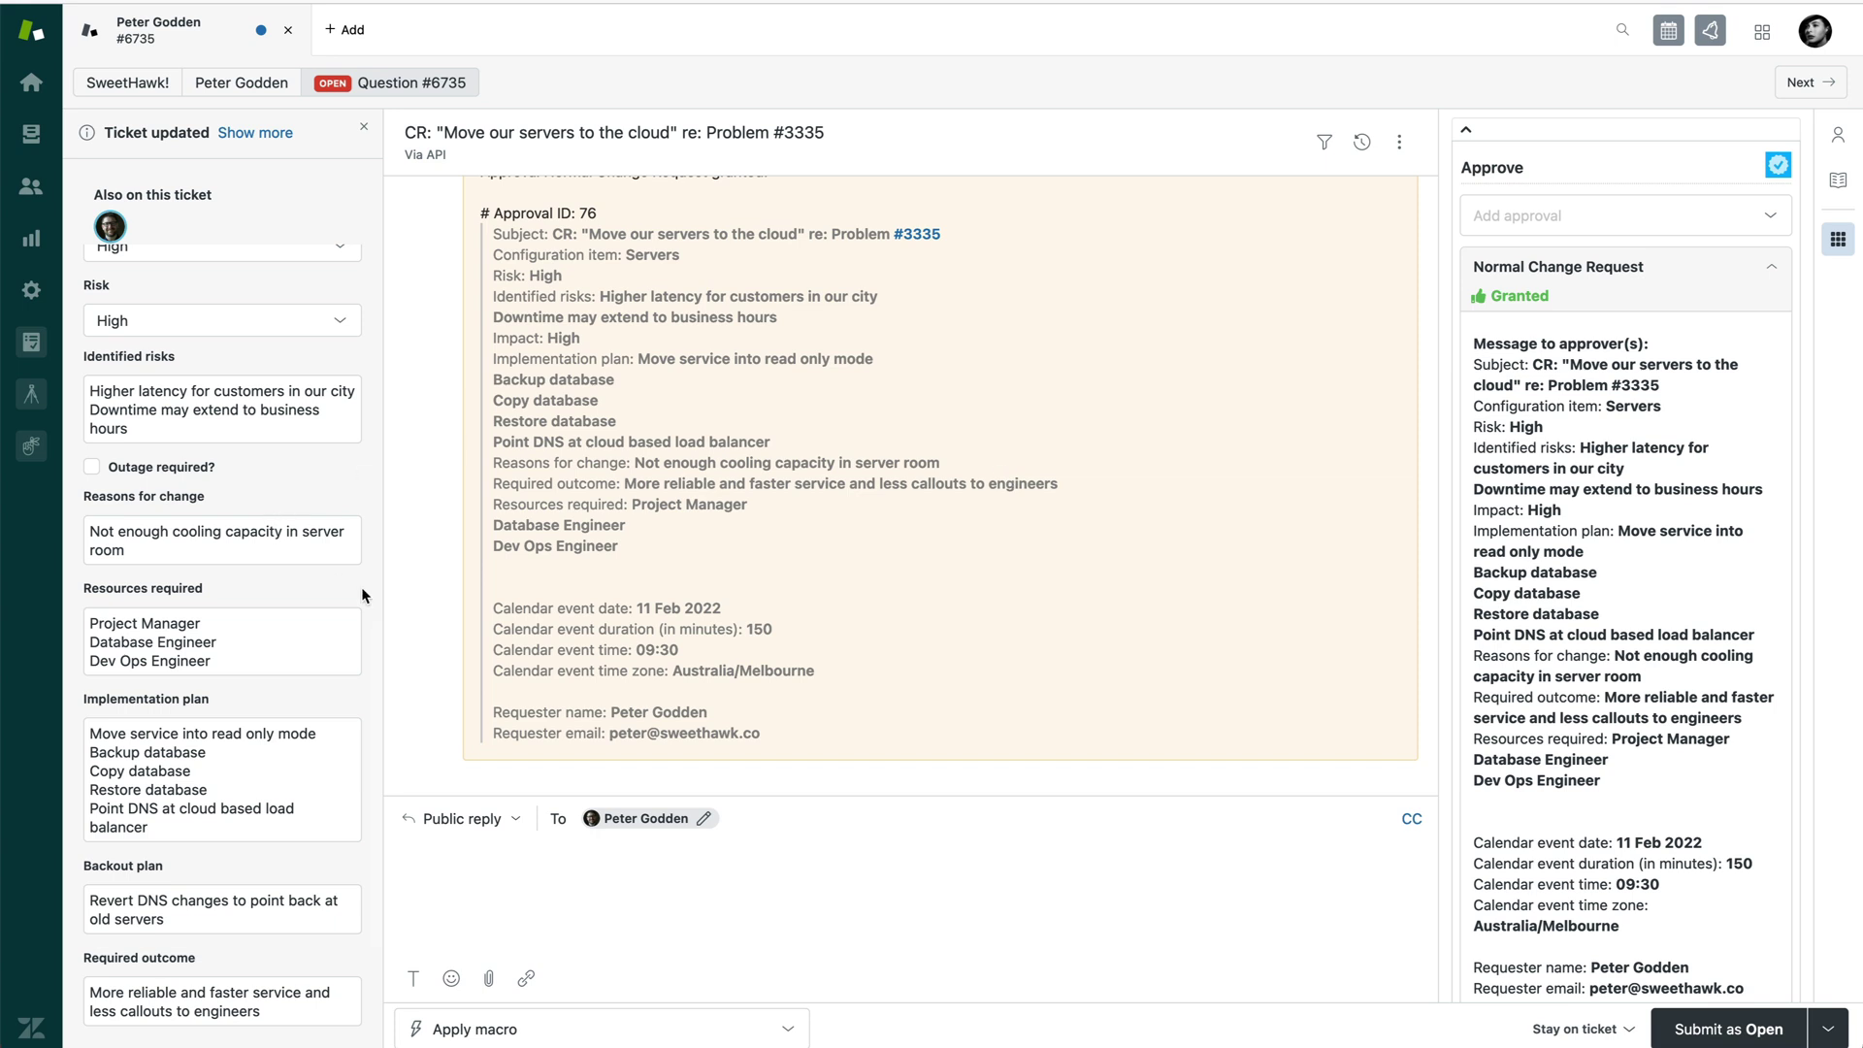
{"action": "scroll", "coordinate": [327, 463], "scroll_direction": "up", "scroll_amount": 15}
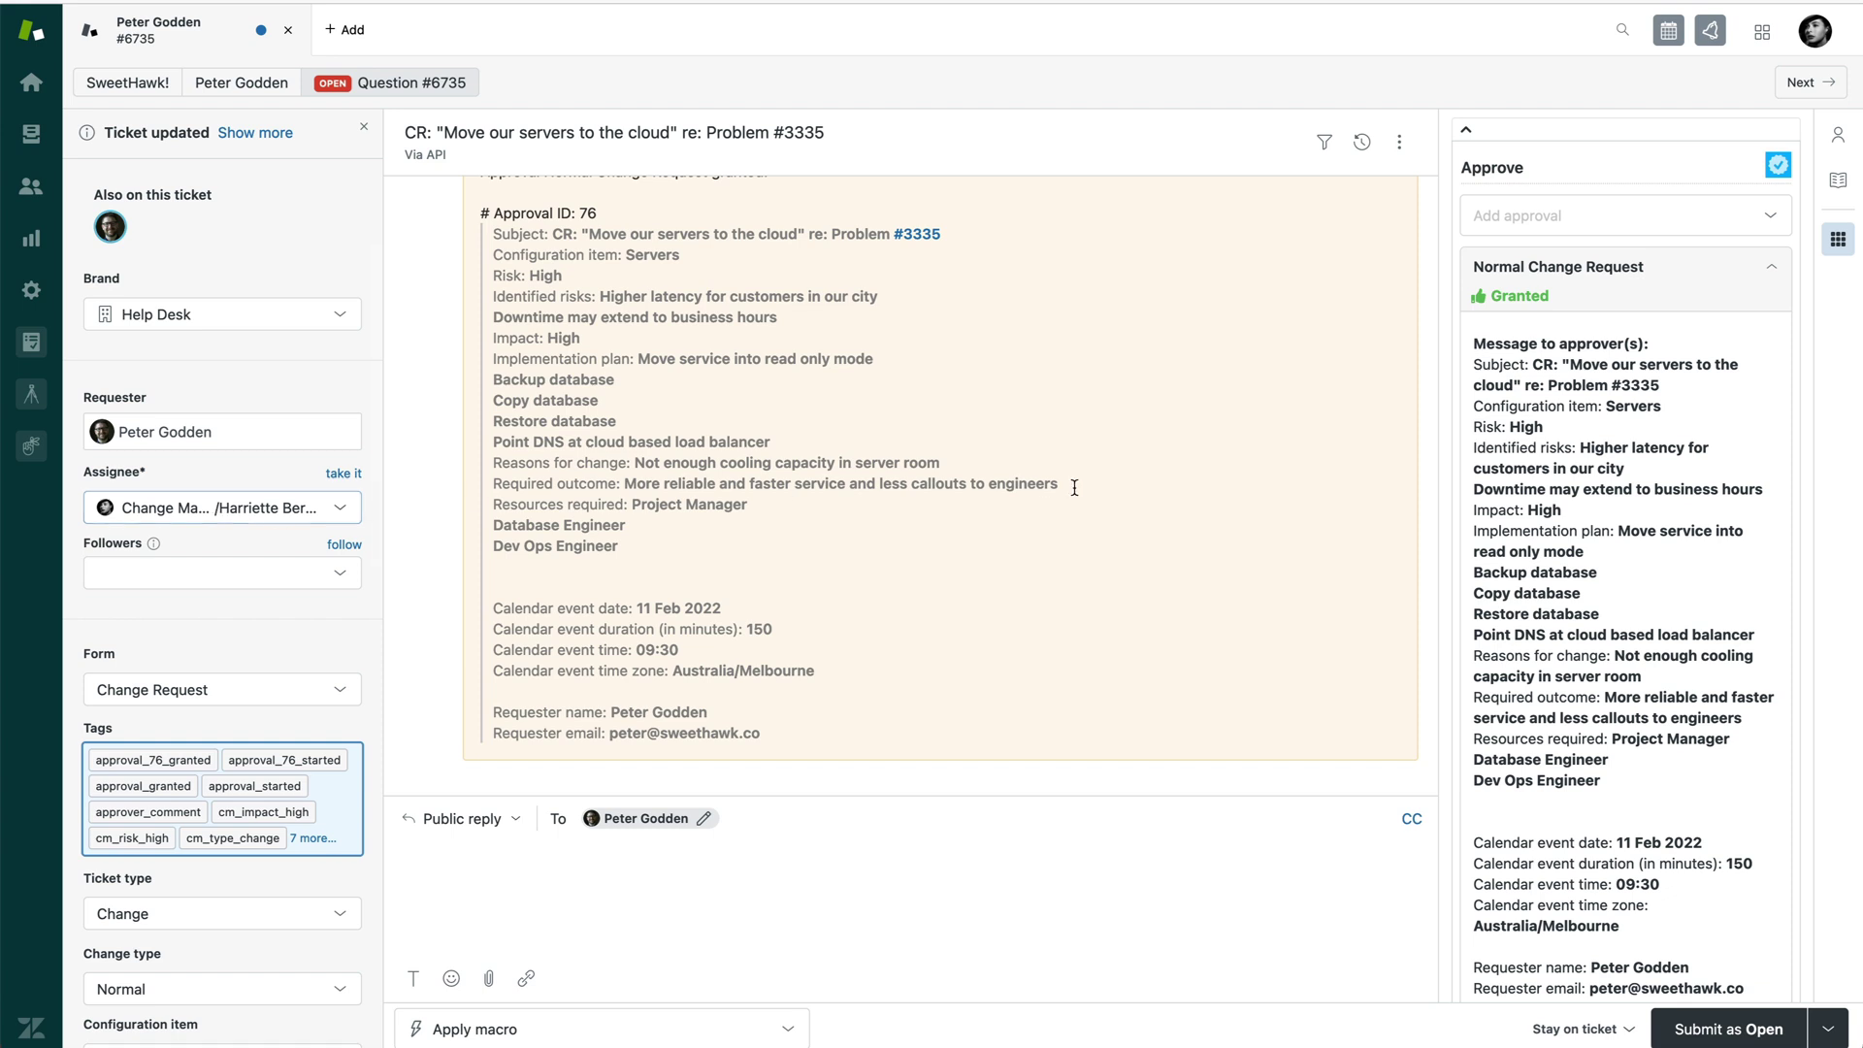
{"action": "scroll", "coordinate": [1581, 315], "scroll_direction": "up", "scroll_amount": 5}
{"action": "left_click", "coordinate": [1581, 314]}
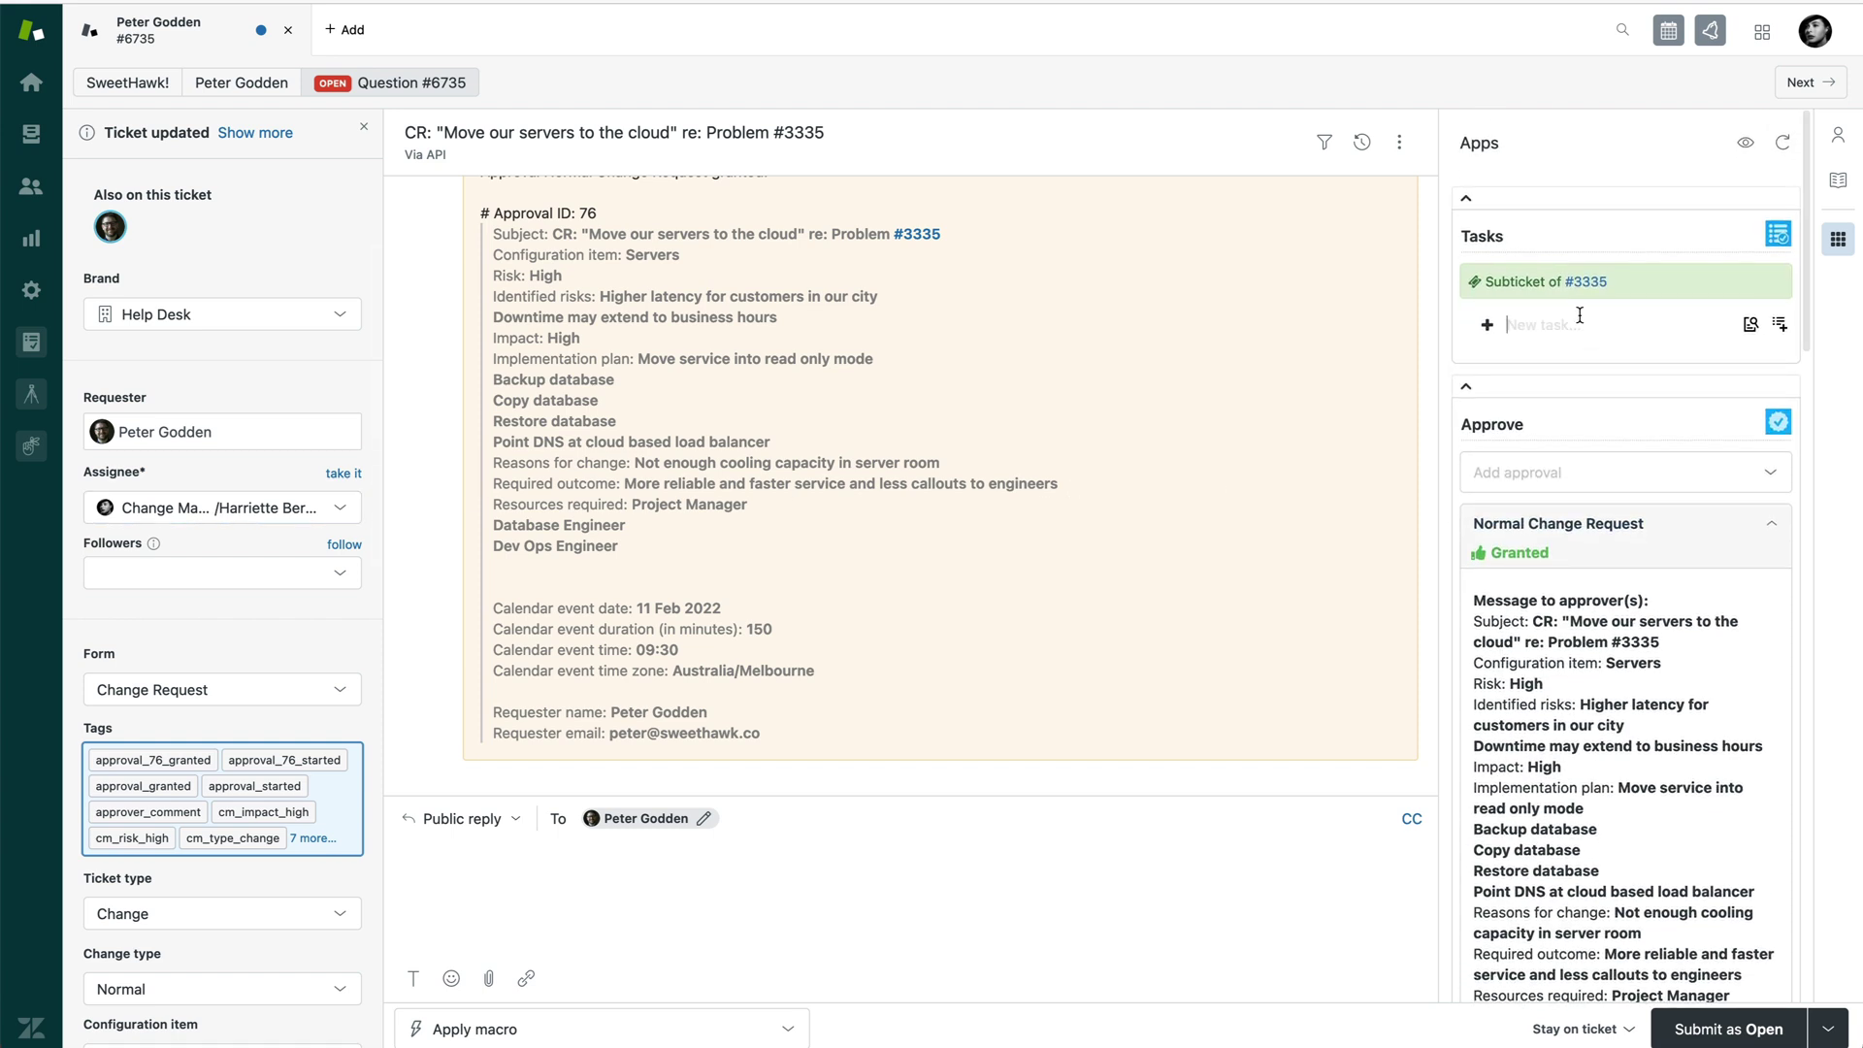
{"action": "type", "text": "Work"}
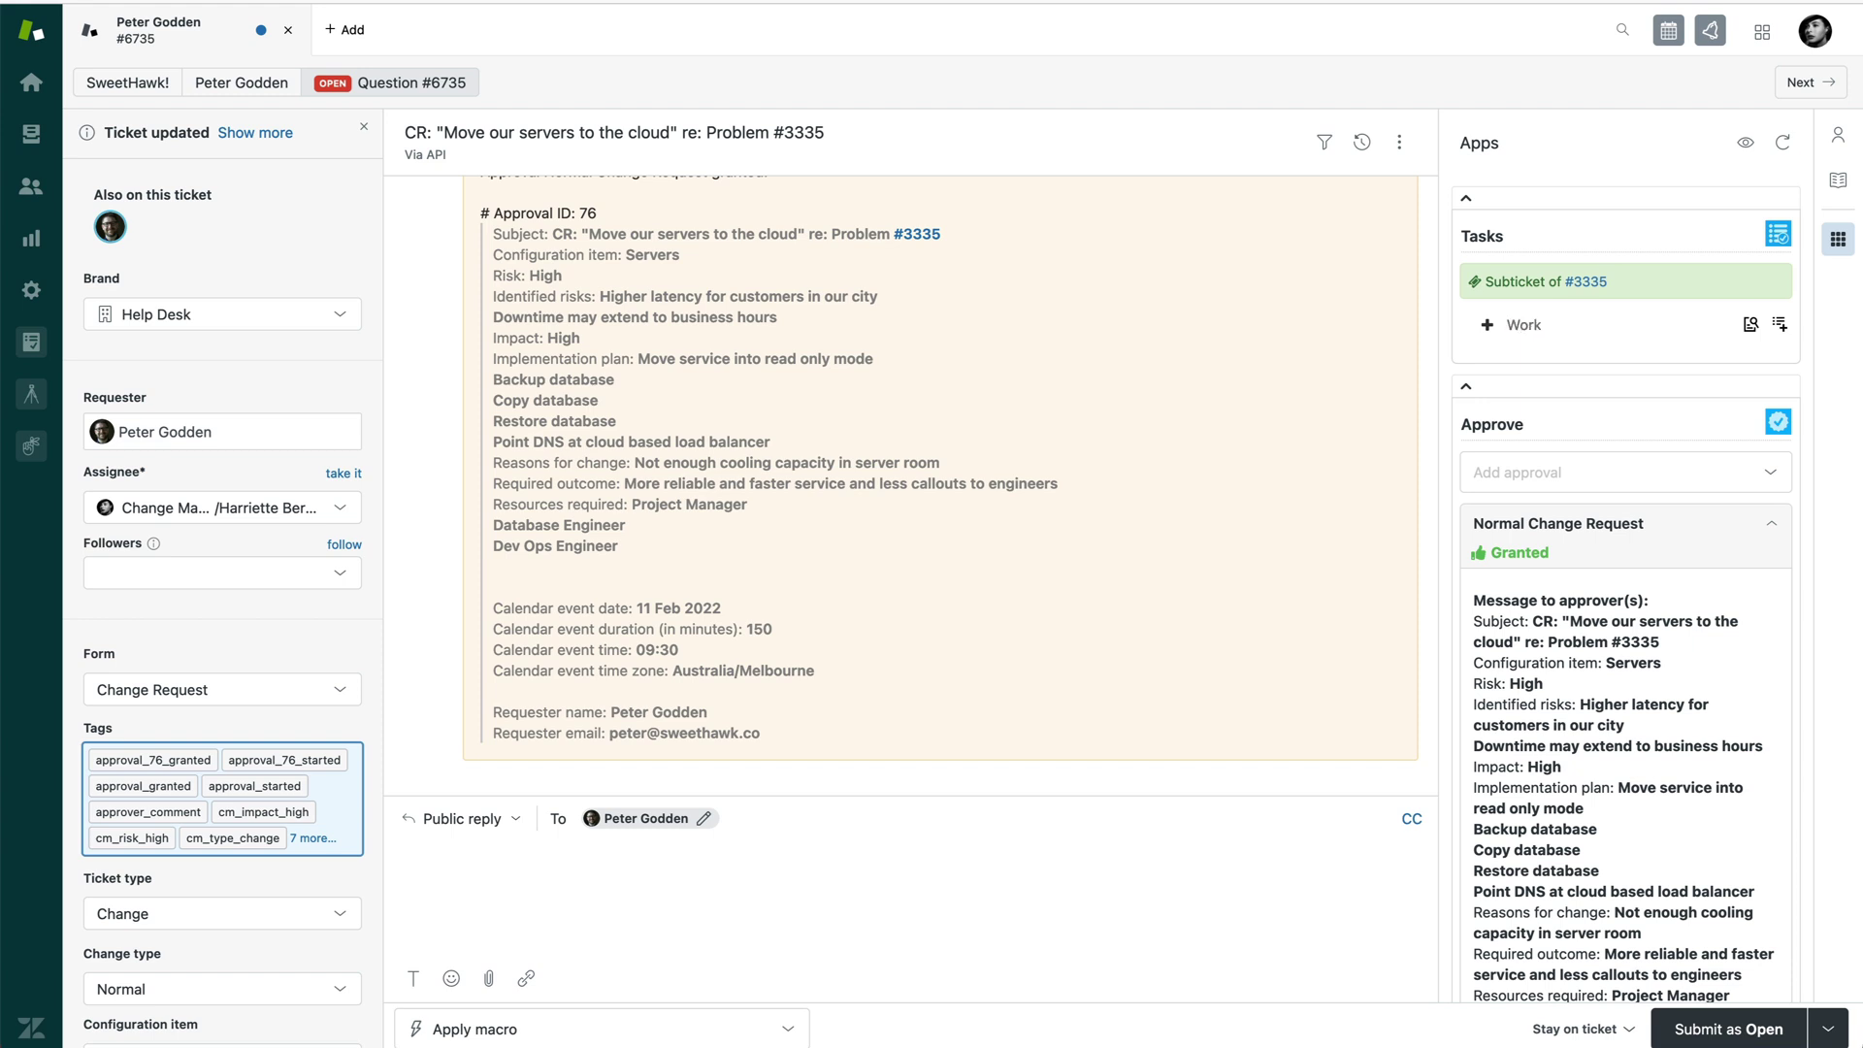
{"action": "type", "text": " order"}
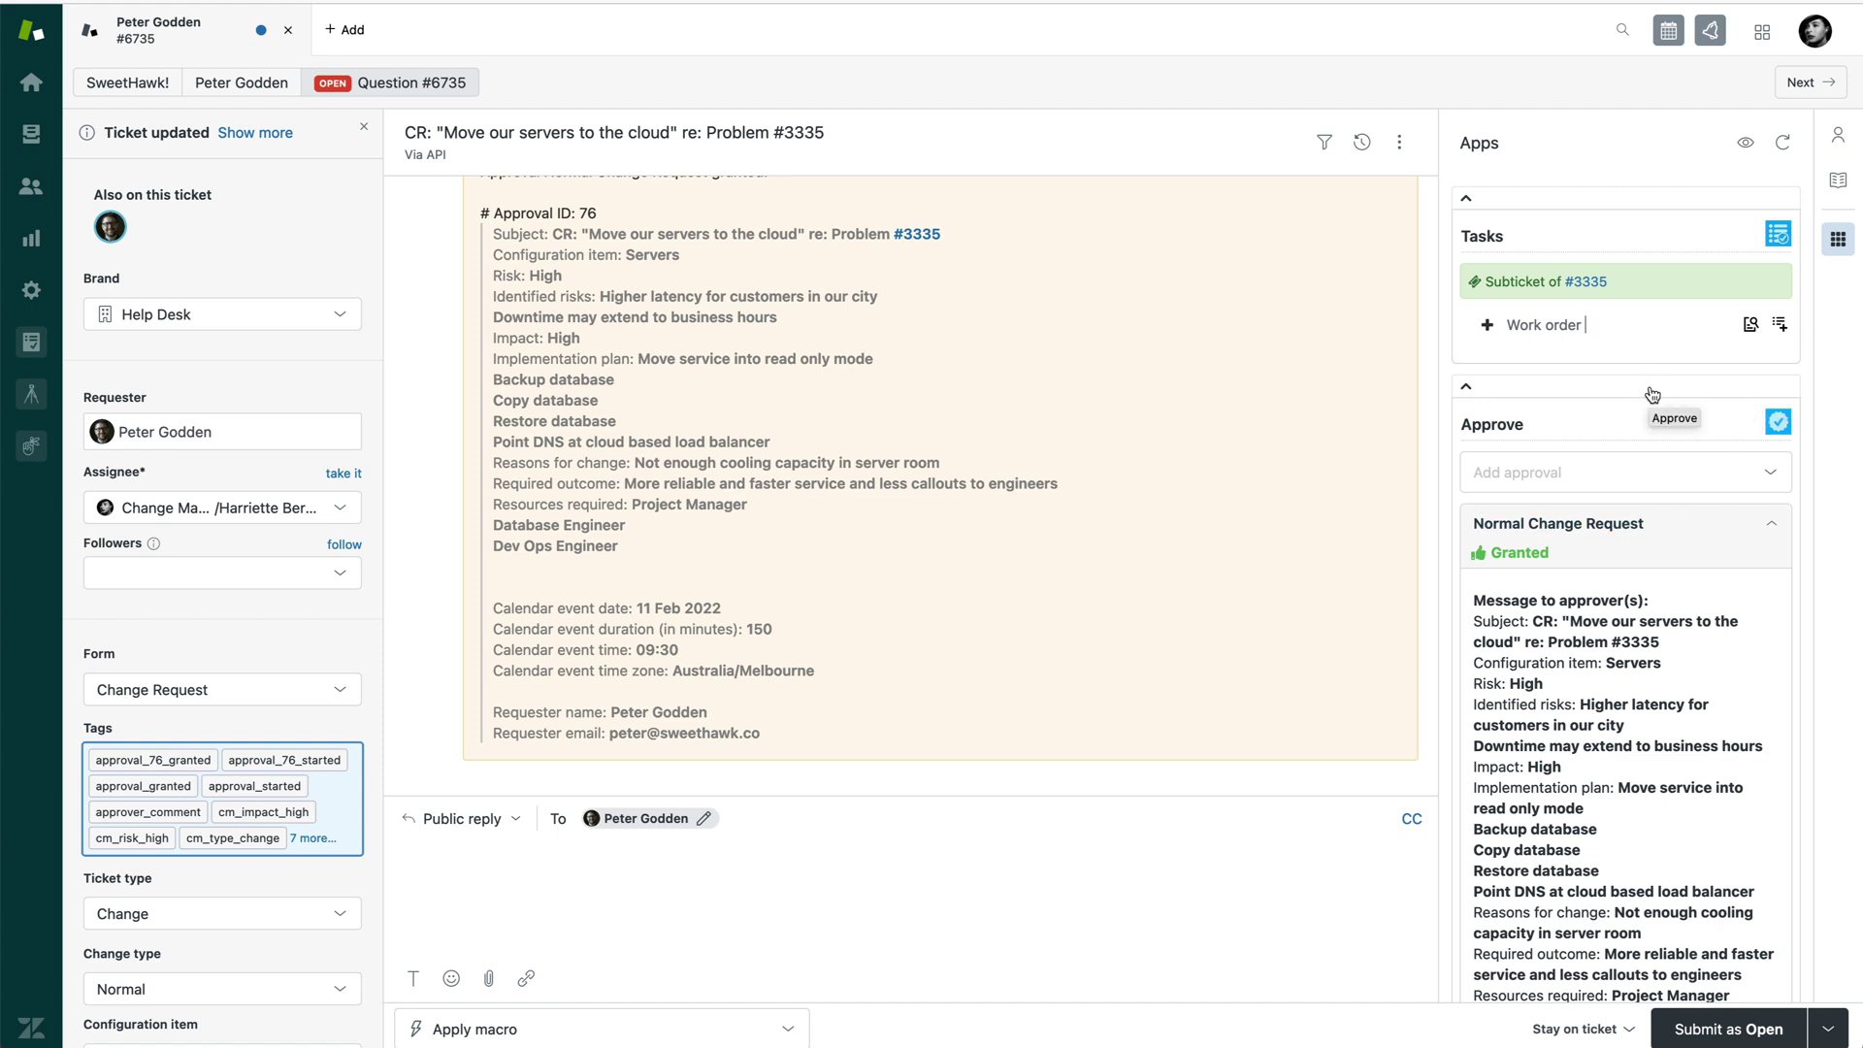
{"action": "key", "text": "BackSpace"}
{"action": "key", "text": "BackSpace"}
{"action": "key", "text": "BackSpace"}
{"action": "key", "text": "BackSpace"}
{"action": "key", "text": "BackSpace"}
{"action": "key", "text": "BackSpace"}
{"action": "key", "text": "BackSpace"}
{"action": "key", "text": "BackSpace"}
{"action": "key", "text": "BackSpace"}
{"action": "key", "text": "BackSpace"}
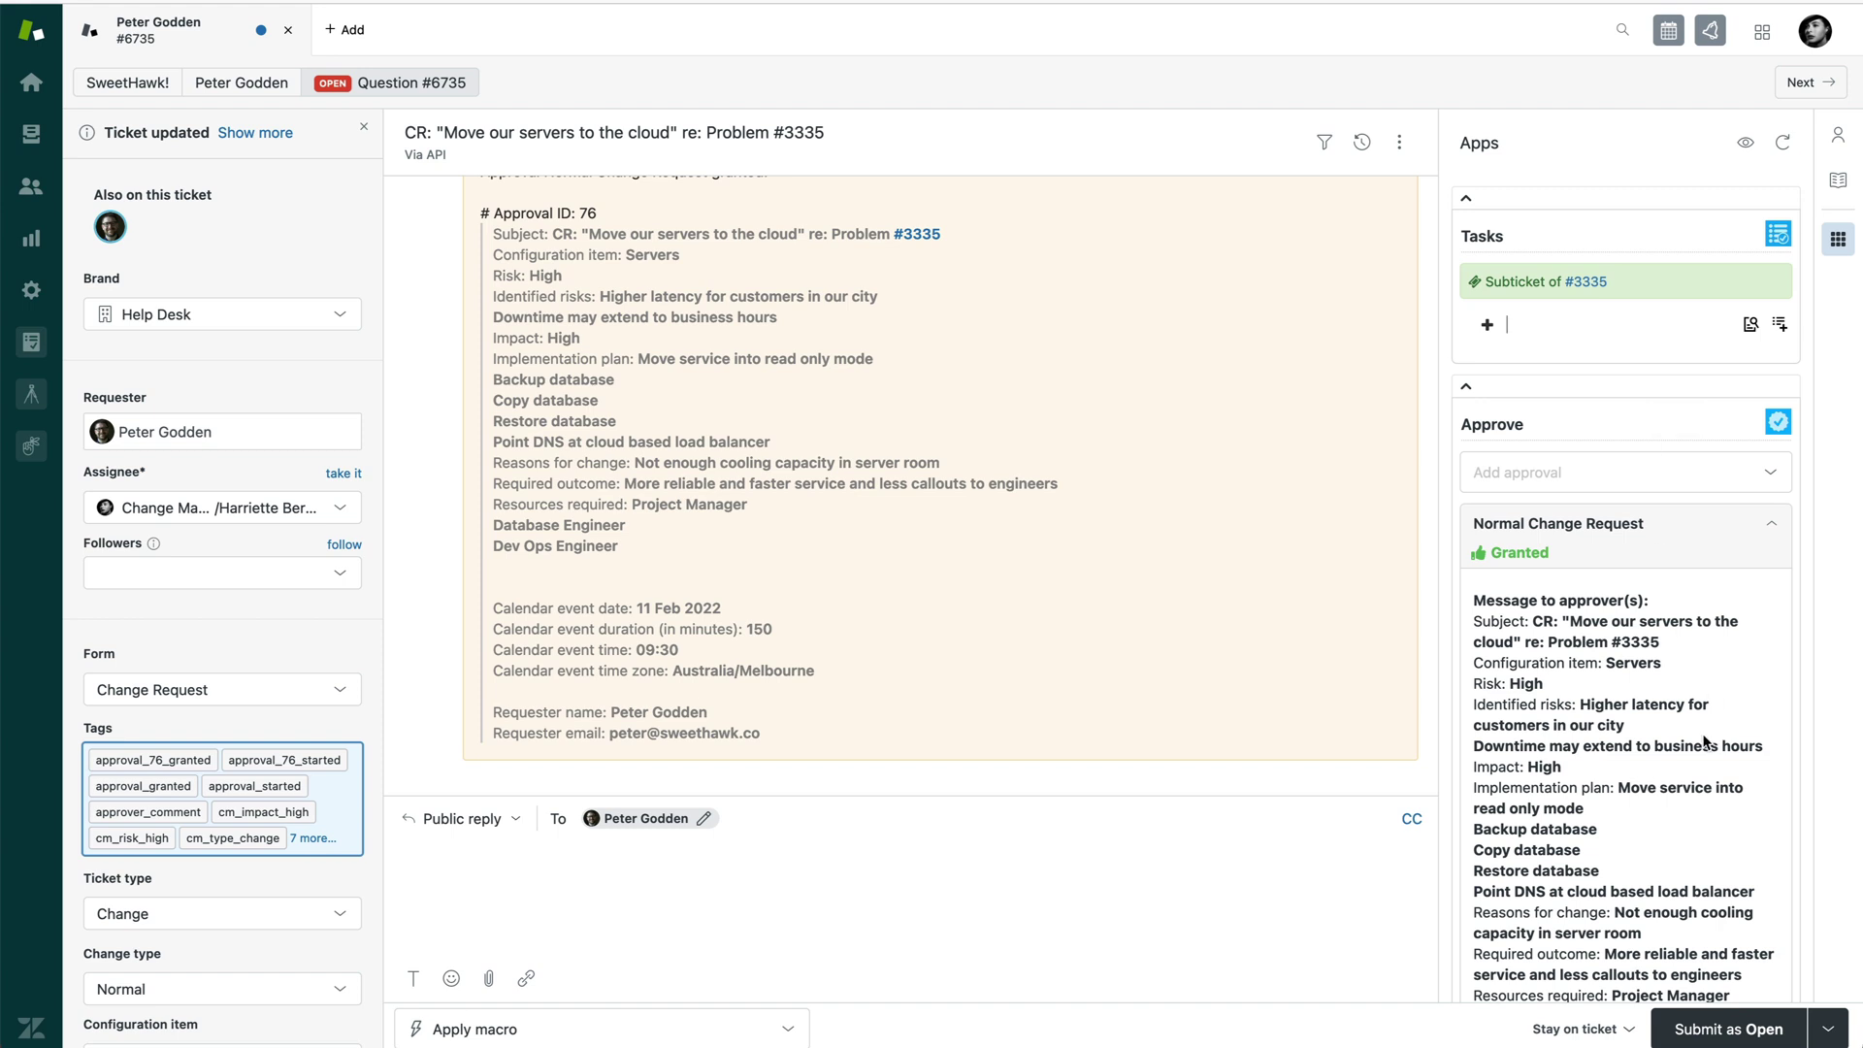
Step: Set the Change outcome of ticket #6735 to In review and look over its approval and calendar details
{"action": "scroll", "coordinate": [307, 609], "scroll_direction": "down", "scroll_amount": 10}
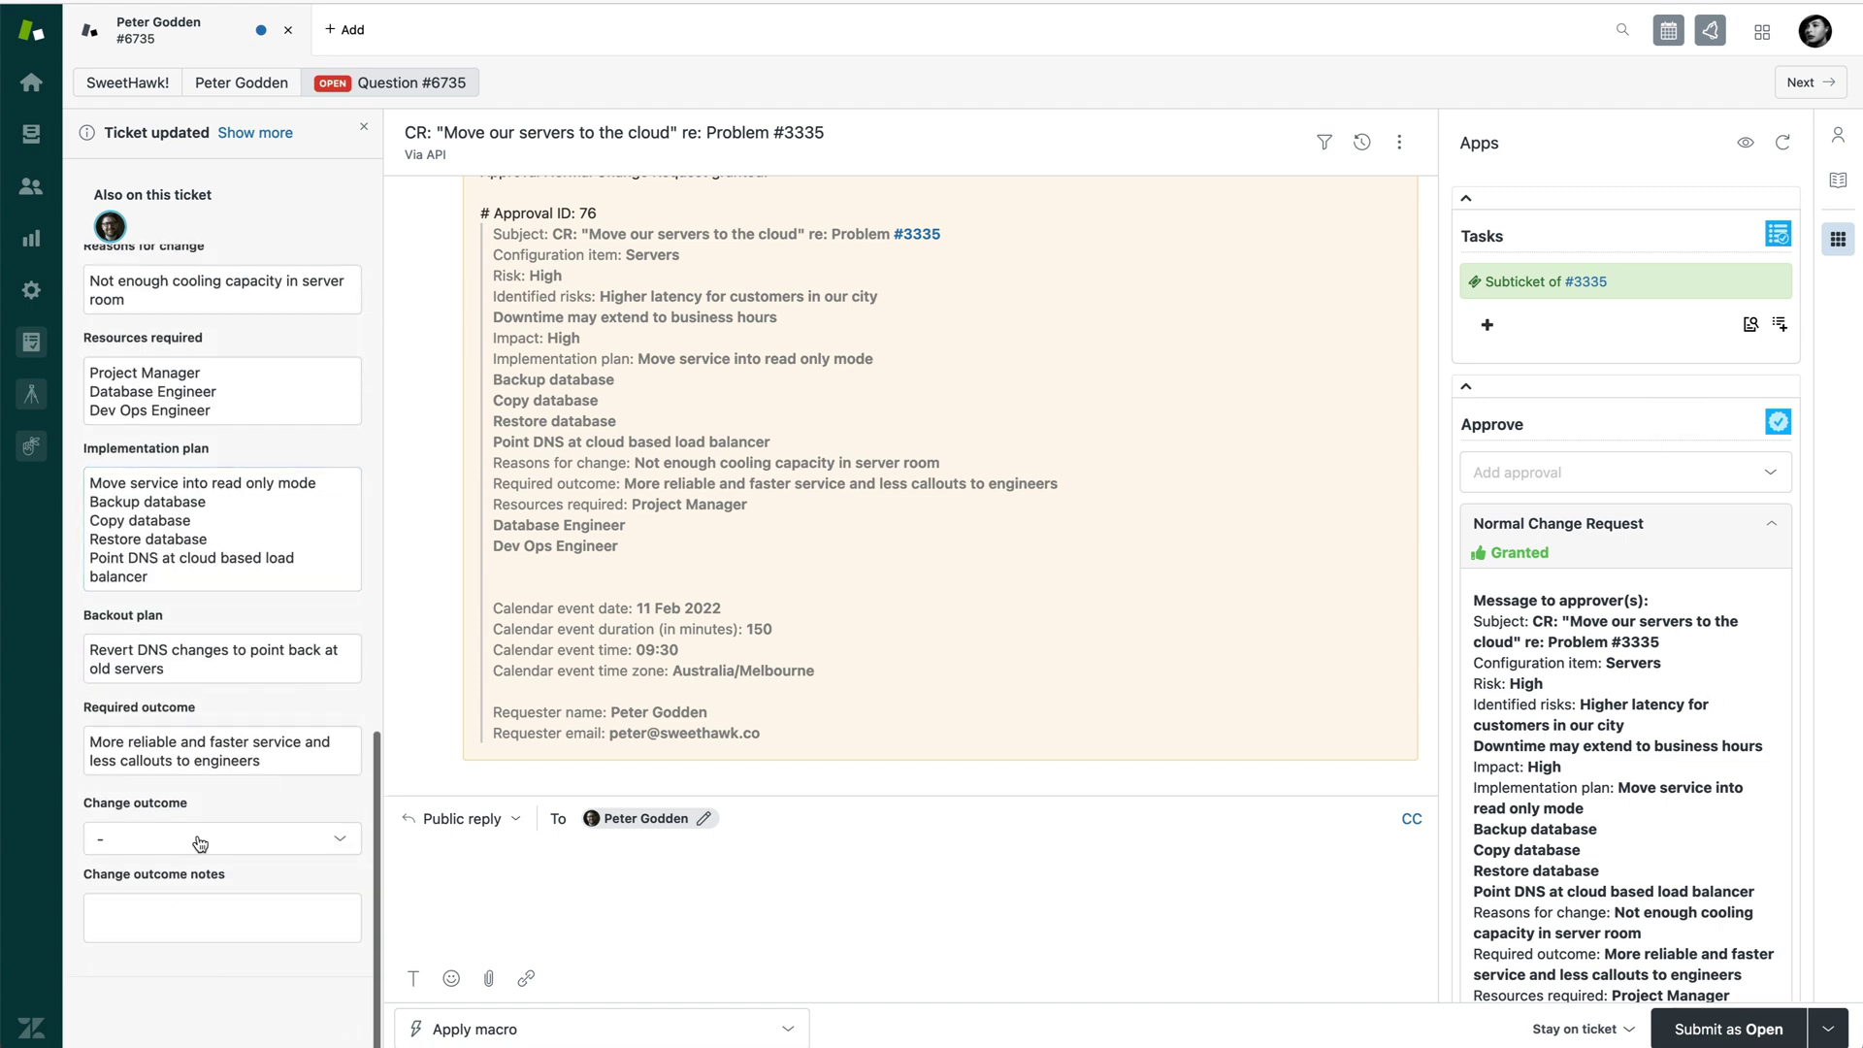
{"action": "left_click", "coordinate": [230, 840]}
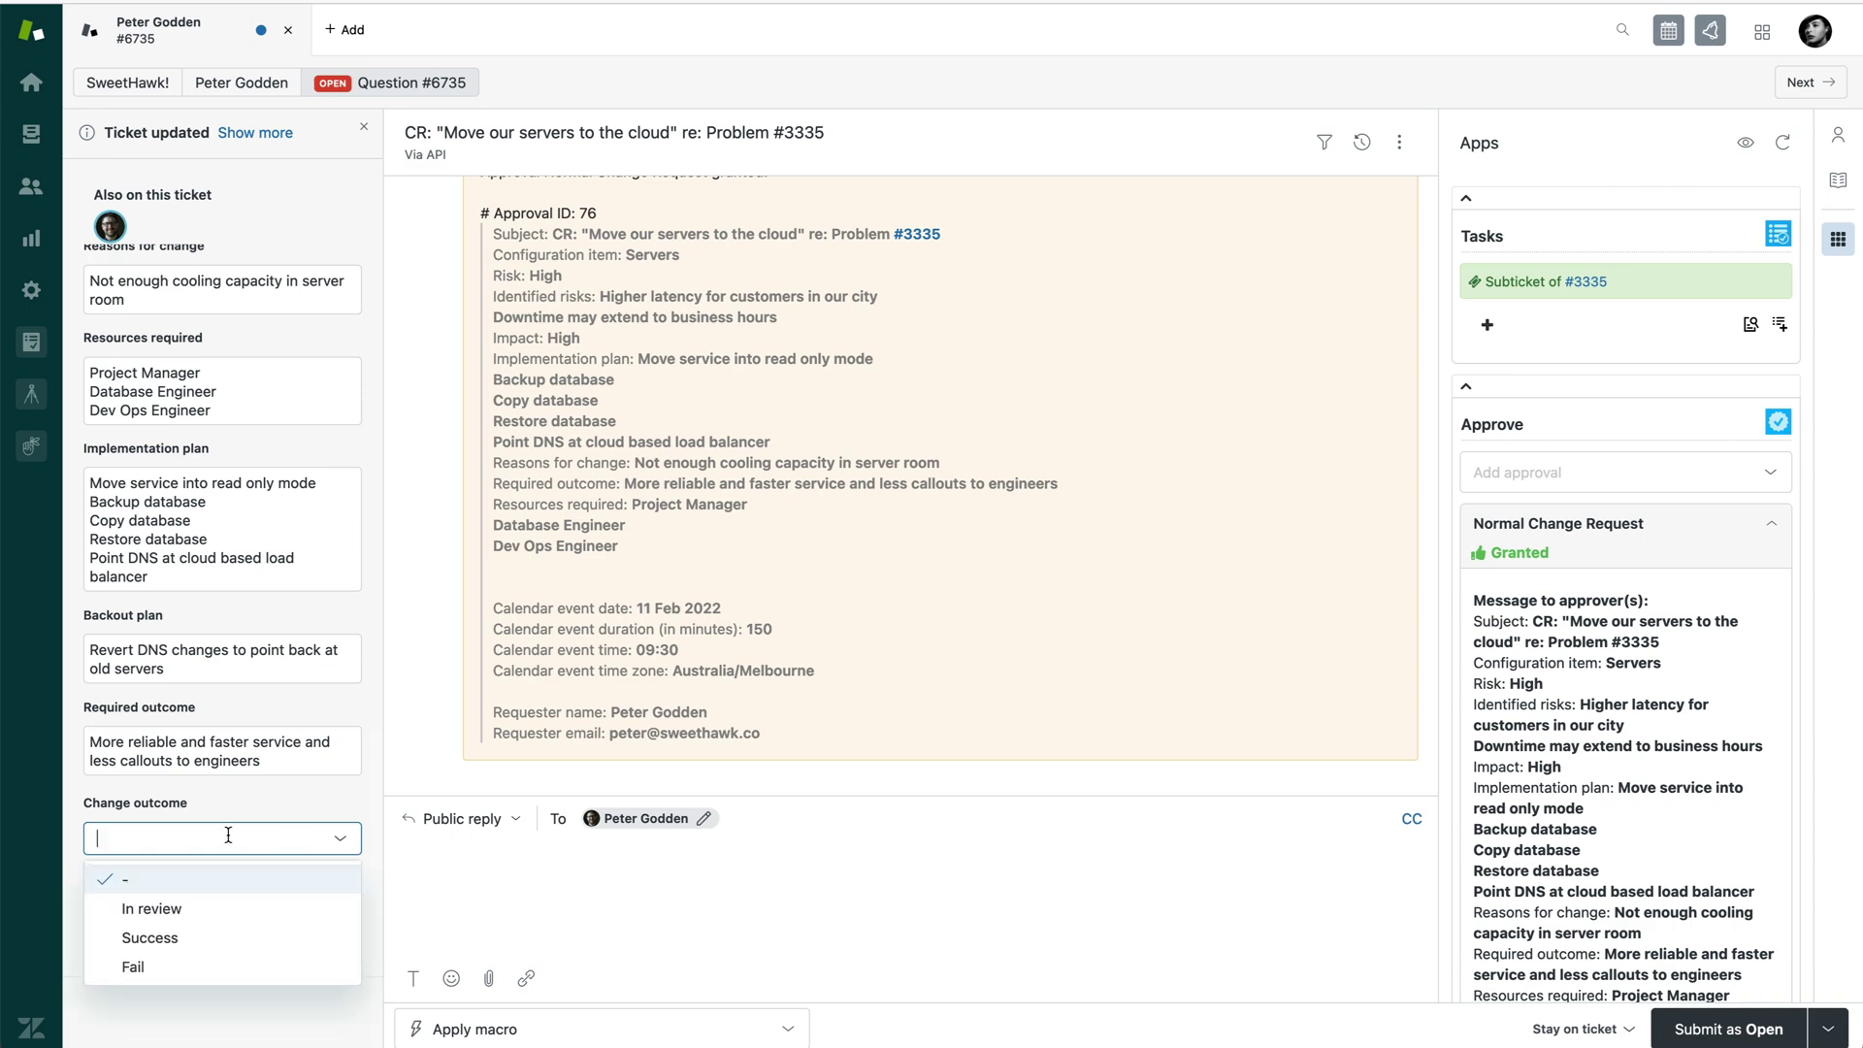
{"action": "left_click", "coordinate": [203, 904]}
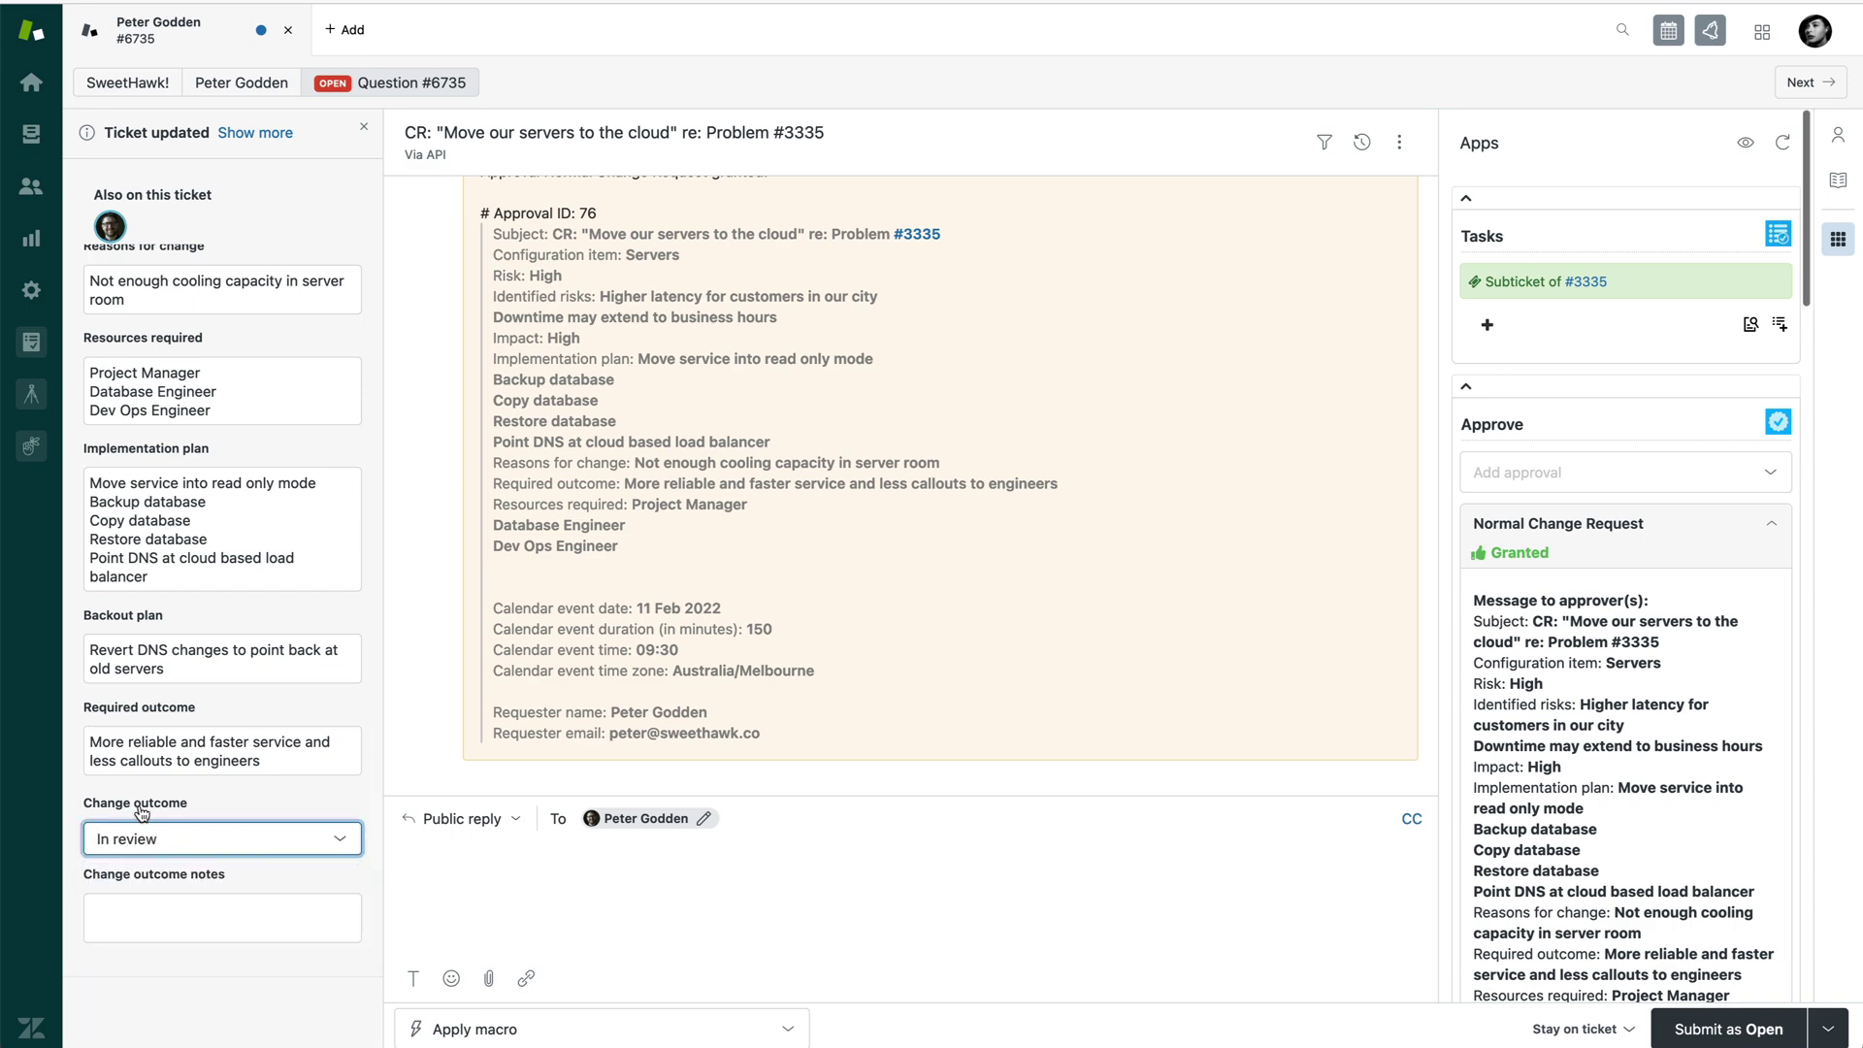
{"action": "scroll", "coordinate": [1630, 888], "scroll_direction": "down", "scroll_amount": 1}
{"action": "scroll", "coordinate": [1630, 886], "scroll_direction": "down", "scroll_amount": 5}
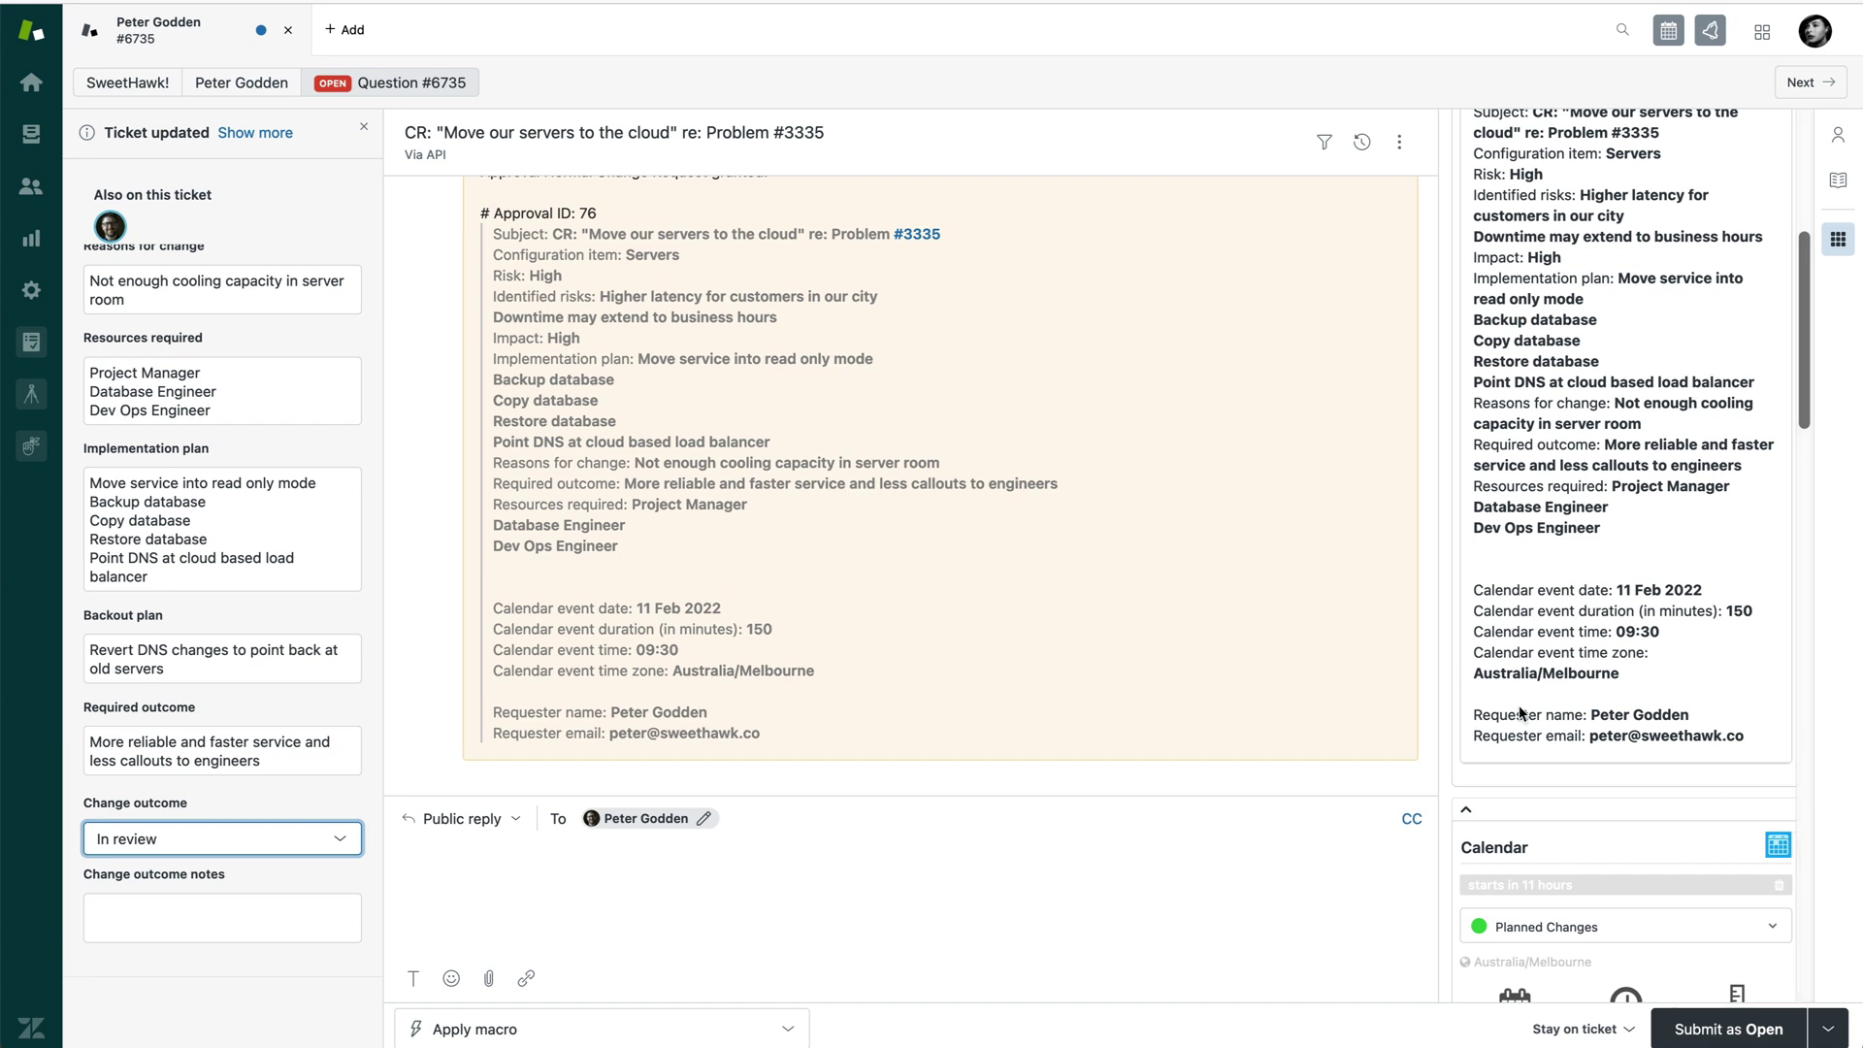
{"action": "scroll", "coordinate": [1640, 716], "scroll_direction": "up", "scroll_amount": 3}
{"action": "scroll", "coordinate": [1639, 715], "scroll_direction": "up", "scroll_amount": 1}
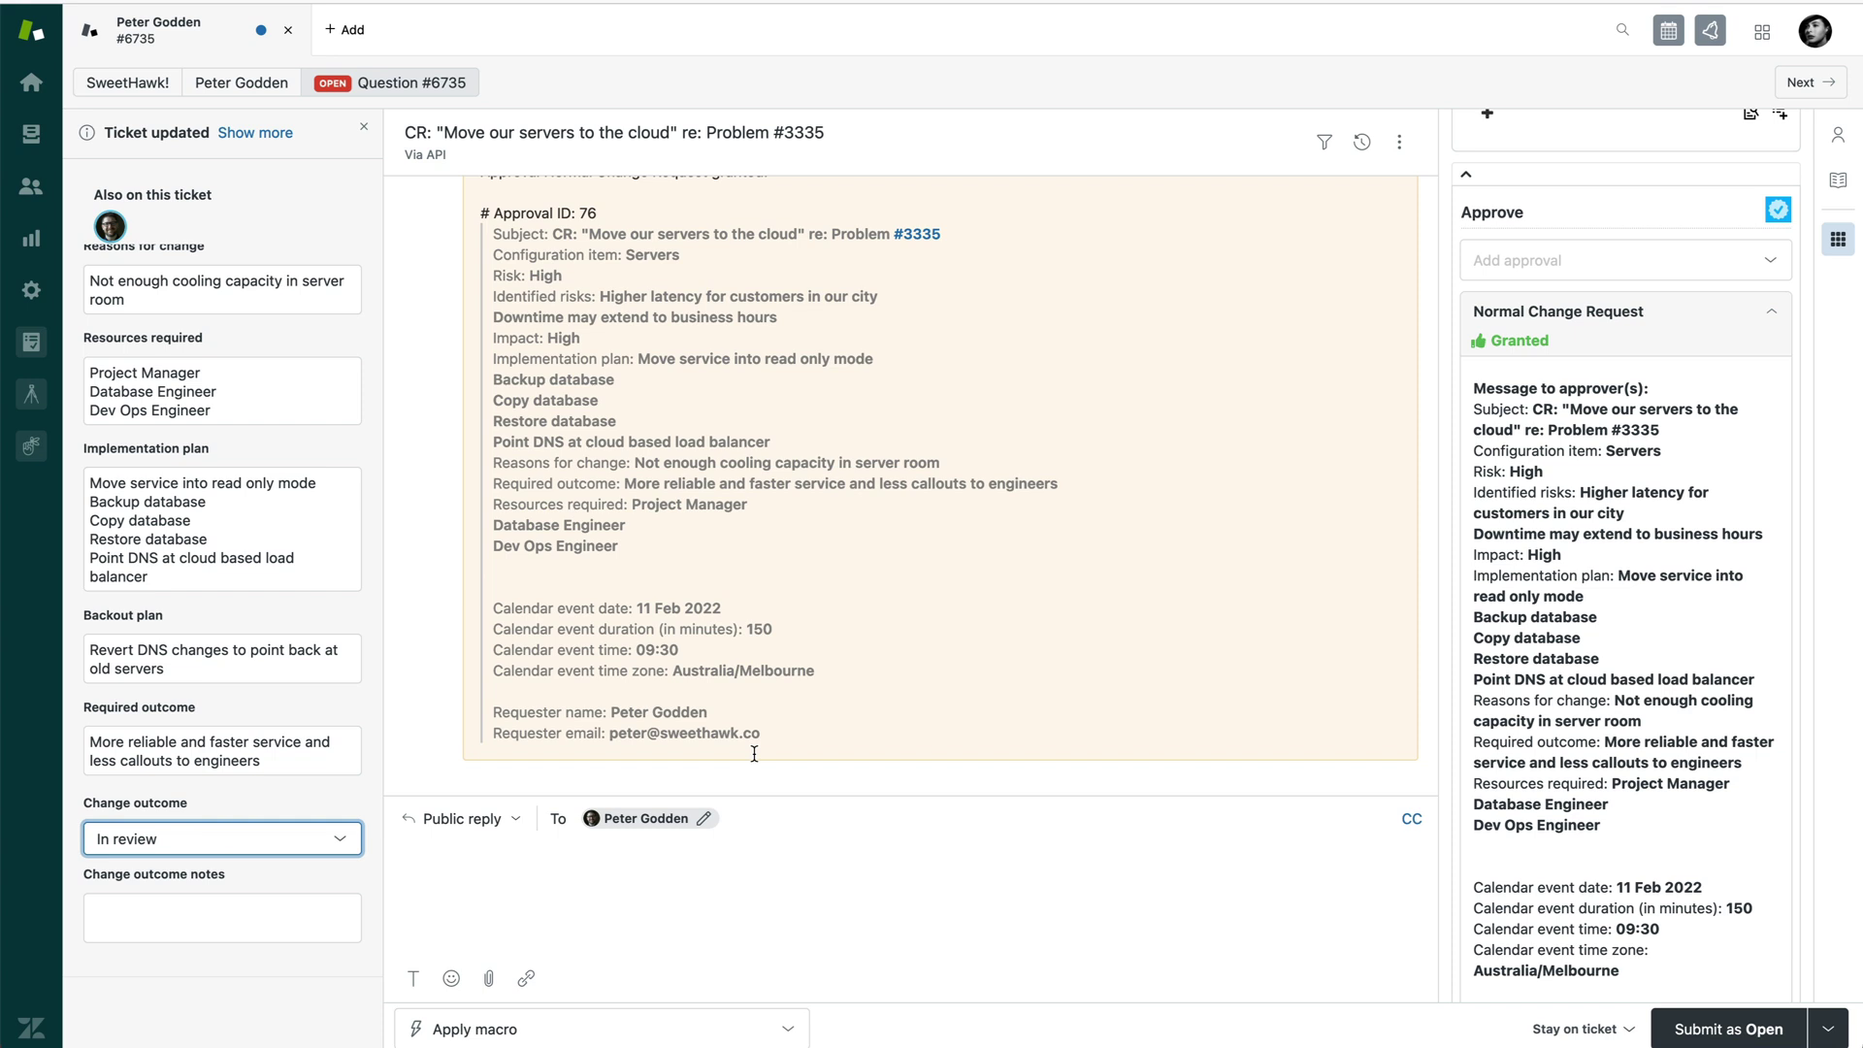
Step: Set the Change outcome of ticket #6735 to Success and submit the ticket as Solved
{"action": "left_click", "coordinate": [216, 840]}
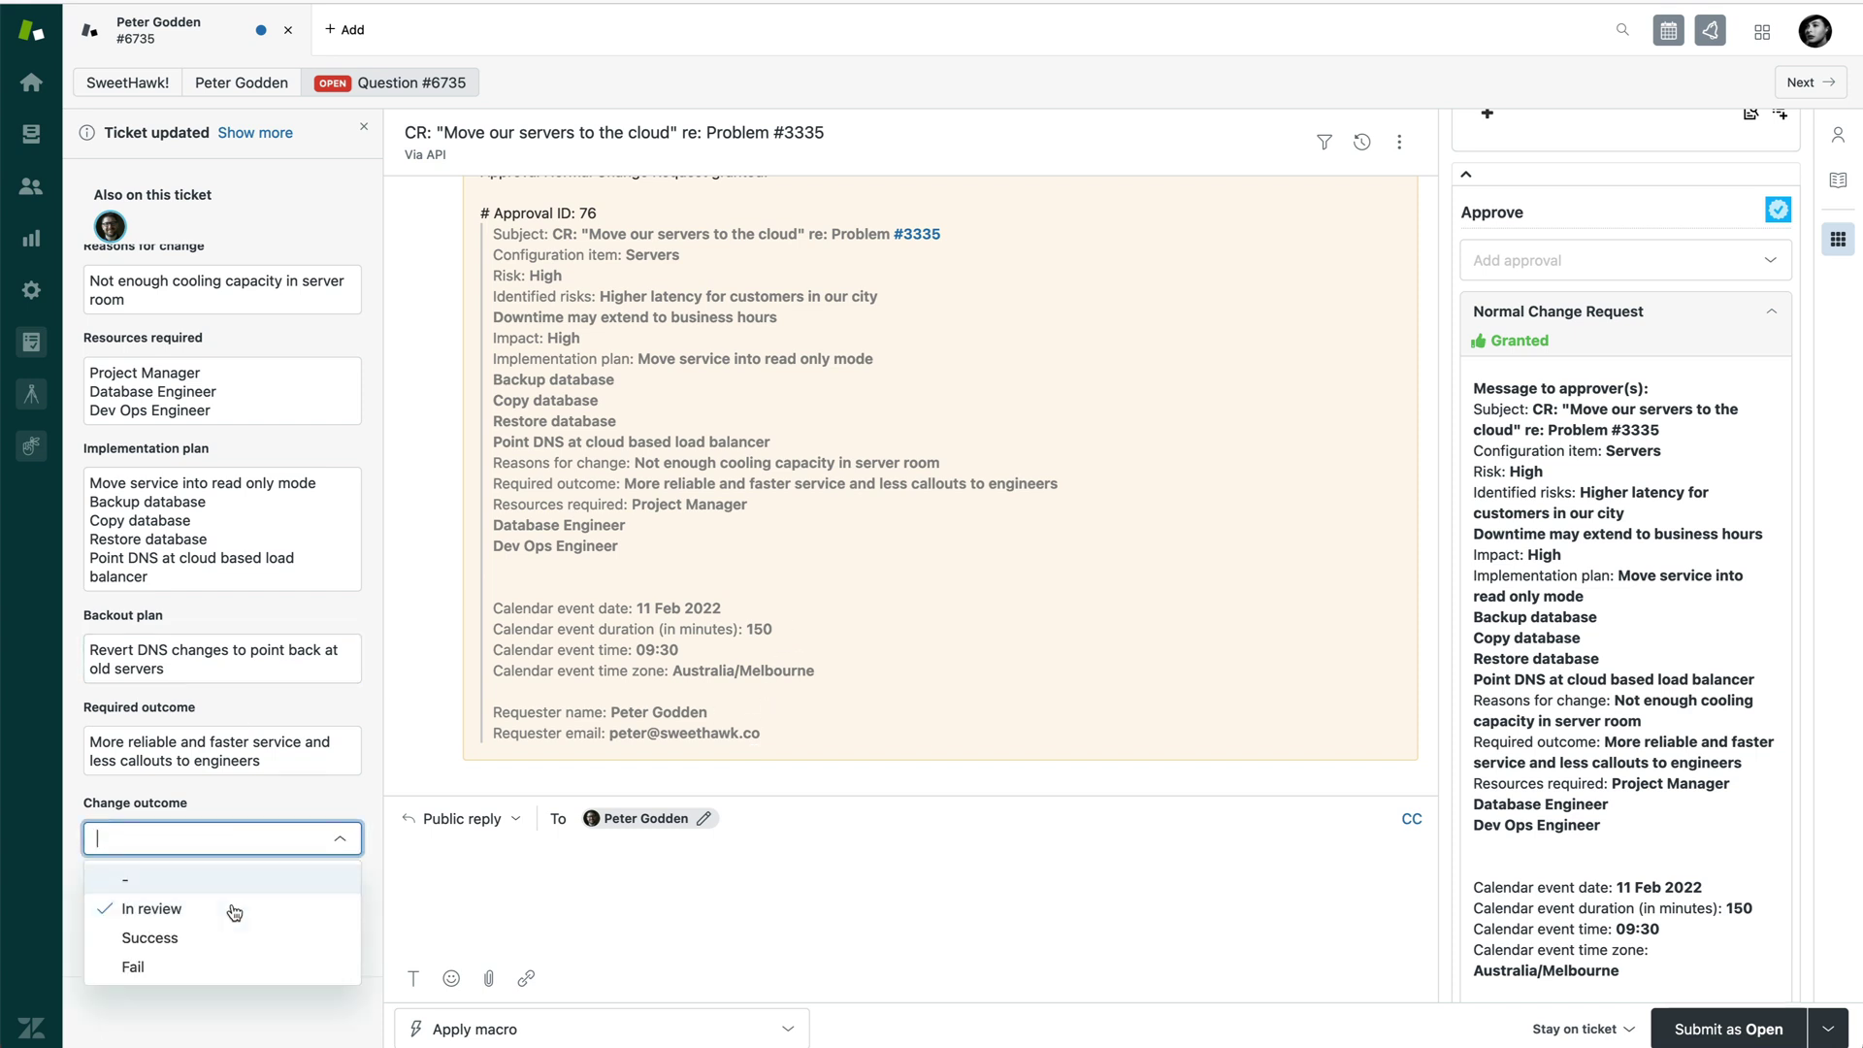
{"action": "left_click", "coordinate": [222, 937]}
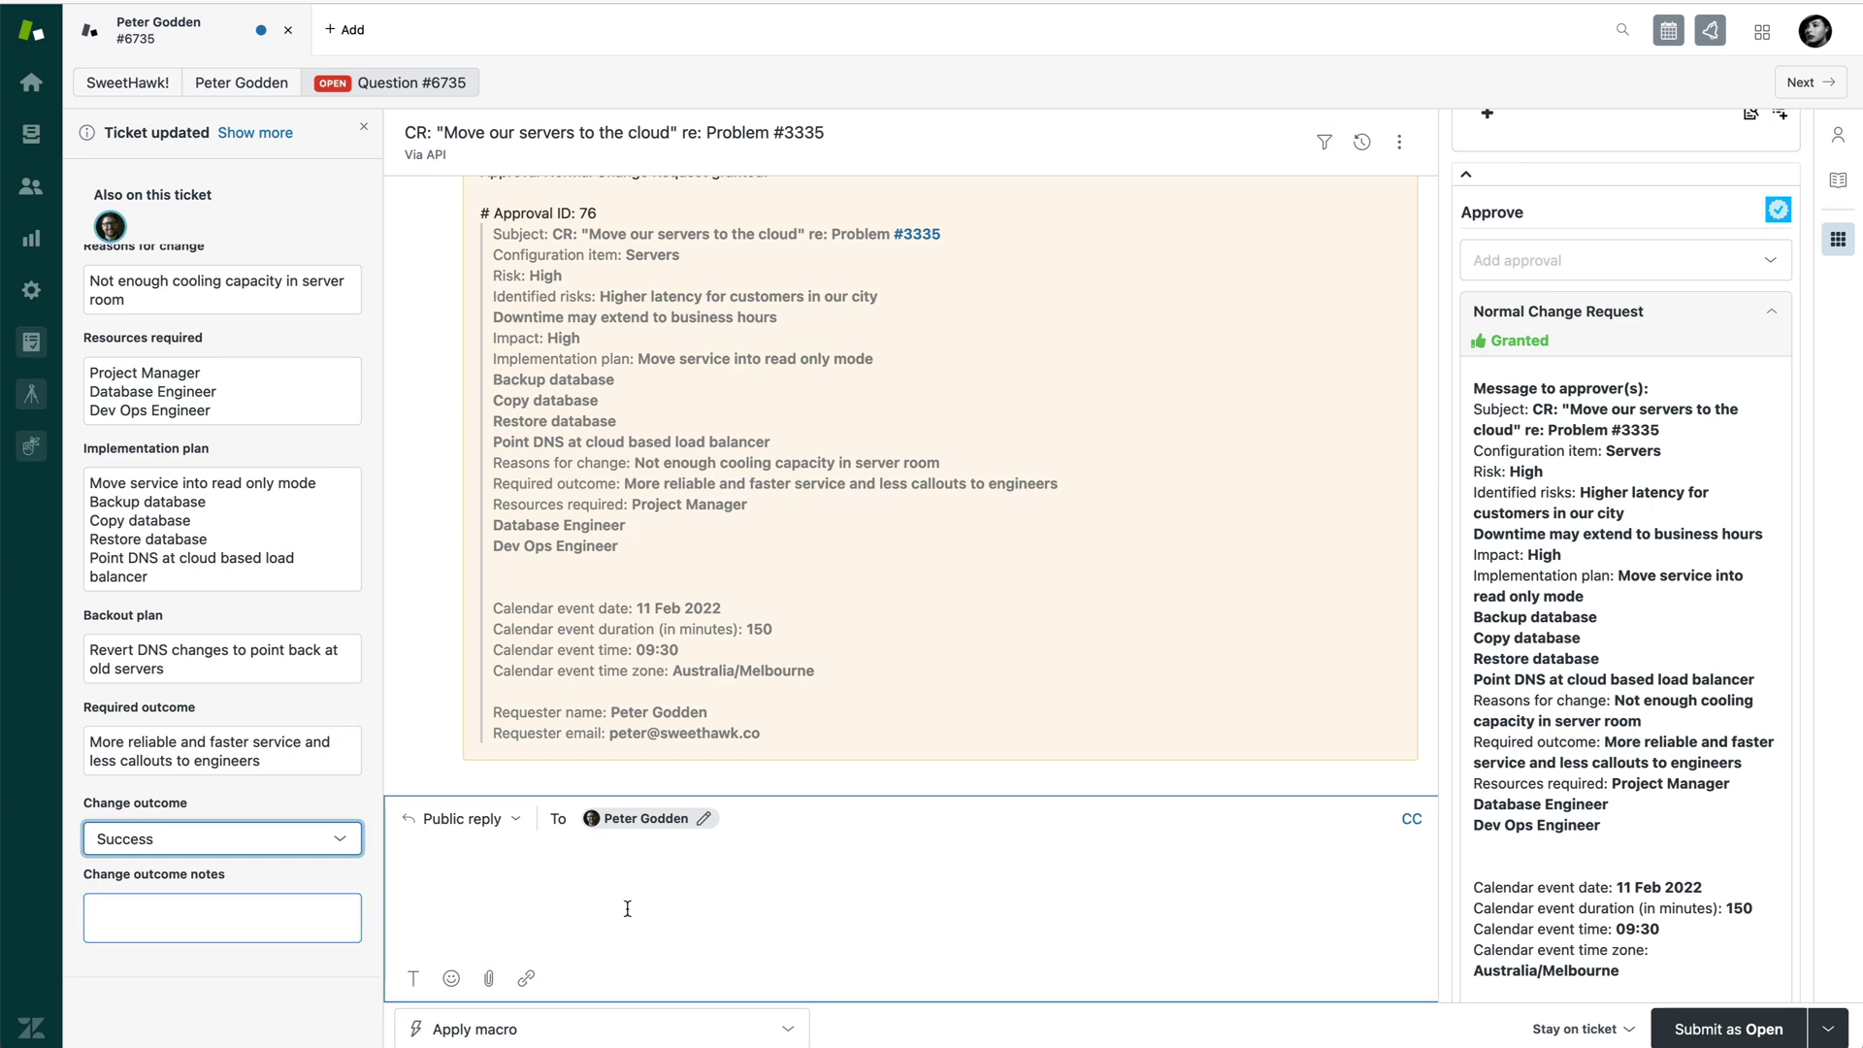
{"action": "left_click", "coordinate": [1829, 1034]}
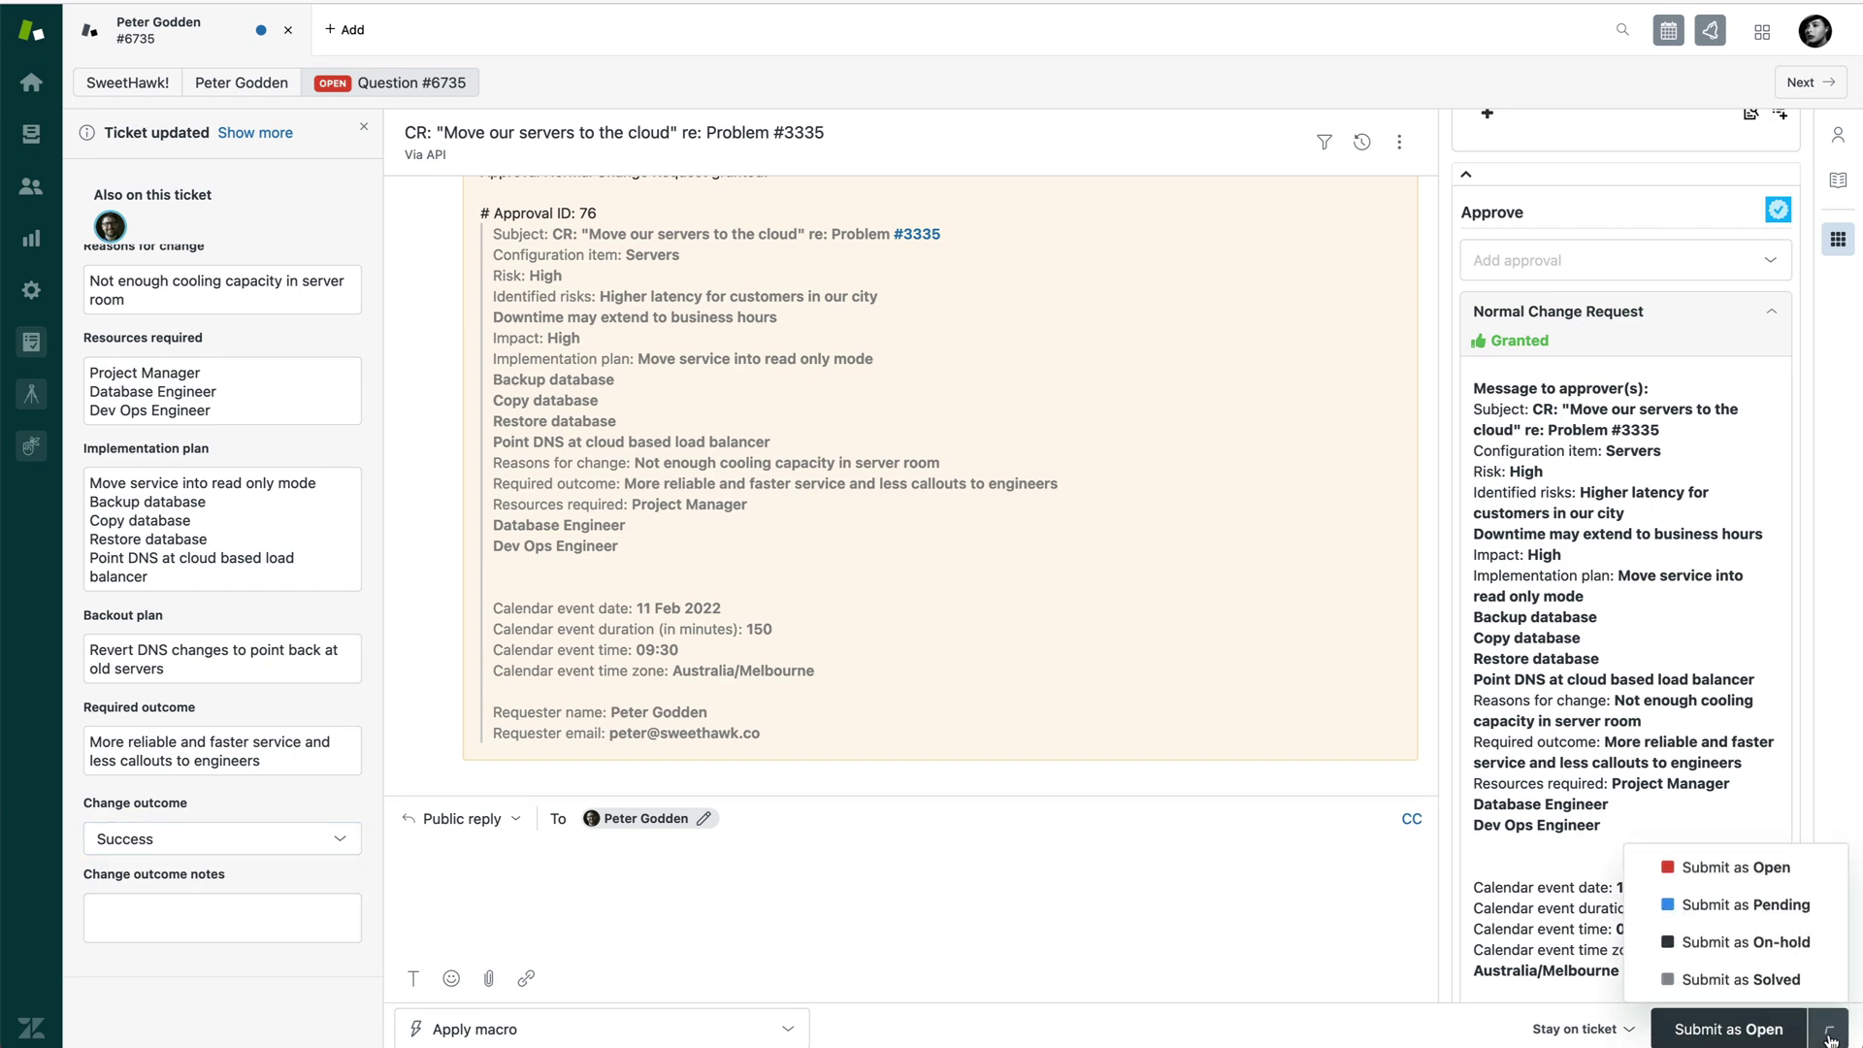
{"action": "left_click", "coordinate": [1791, 982]}
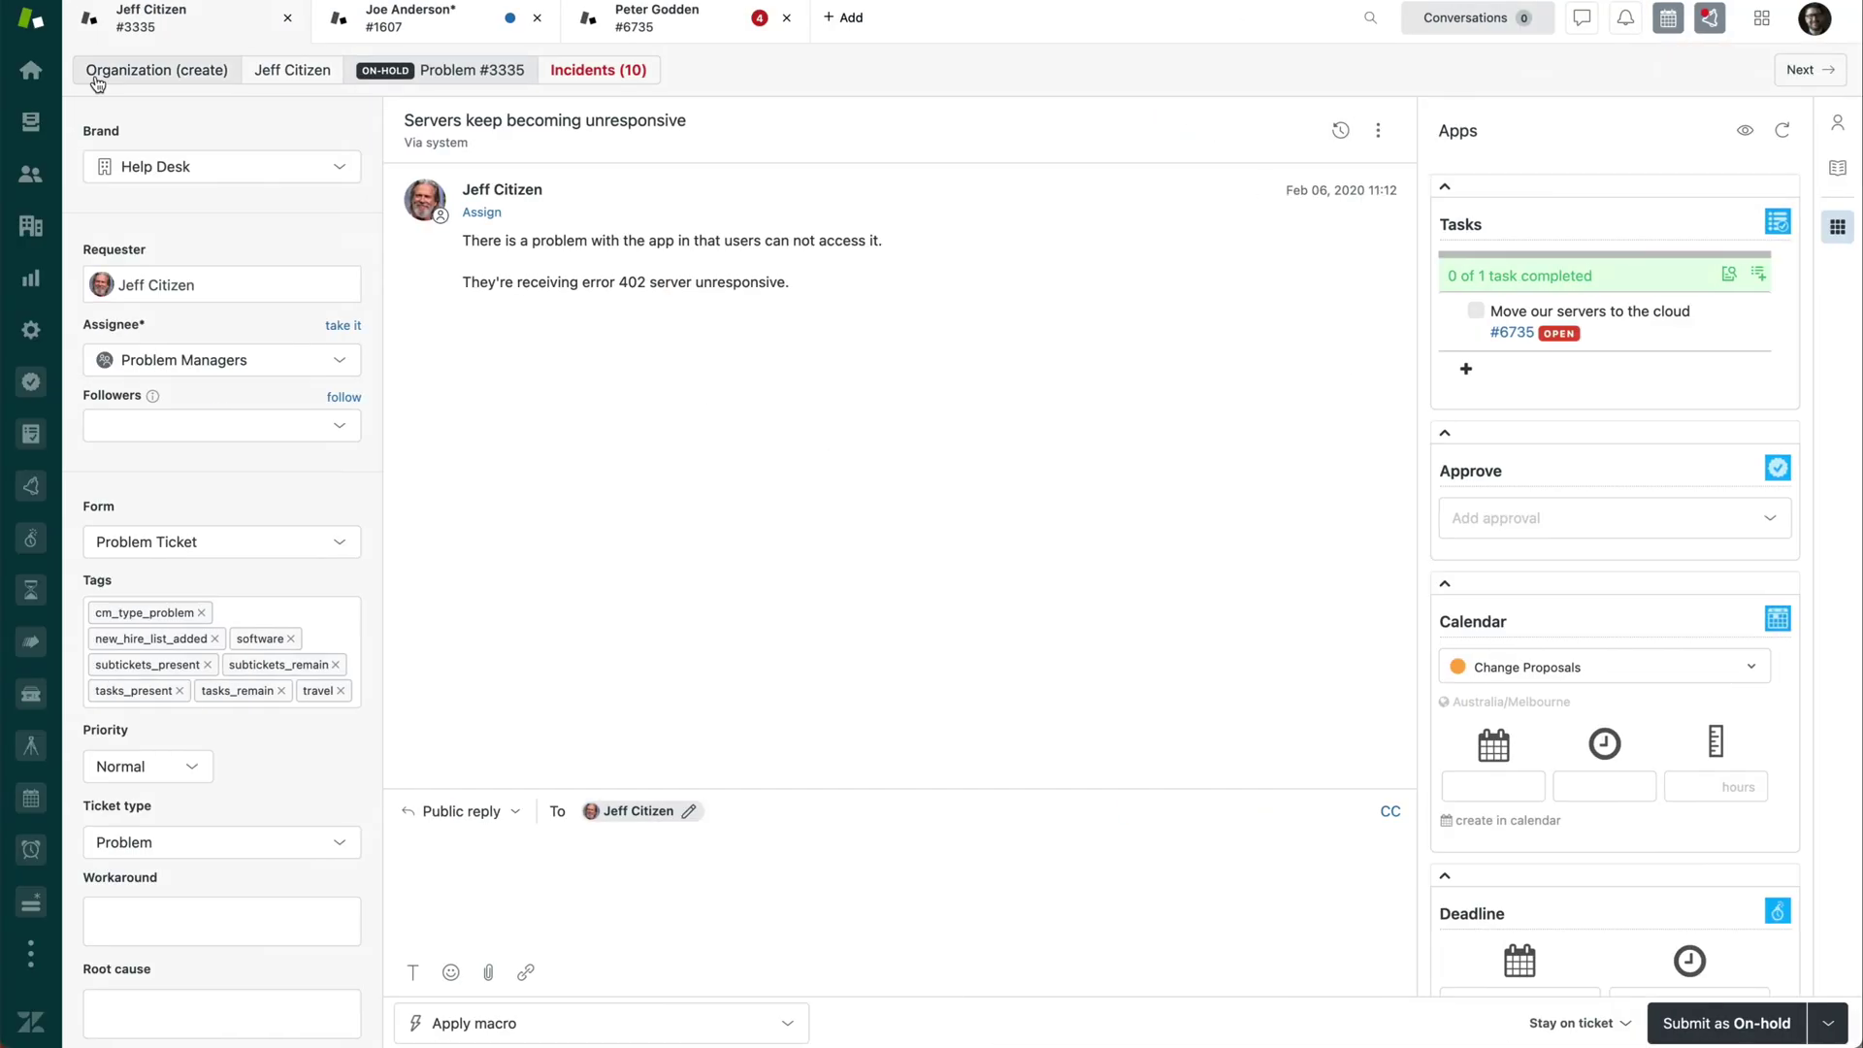
Step: Open problem ticket #3335, "Servers keep becoming unresponsive", from the Problem Tickets view and start a public reply
{"action": "left_click", "coordinate": [35, 126]}
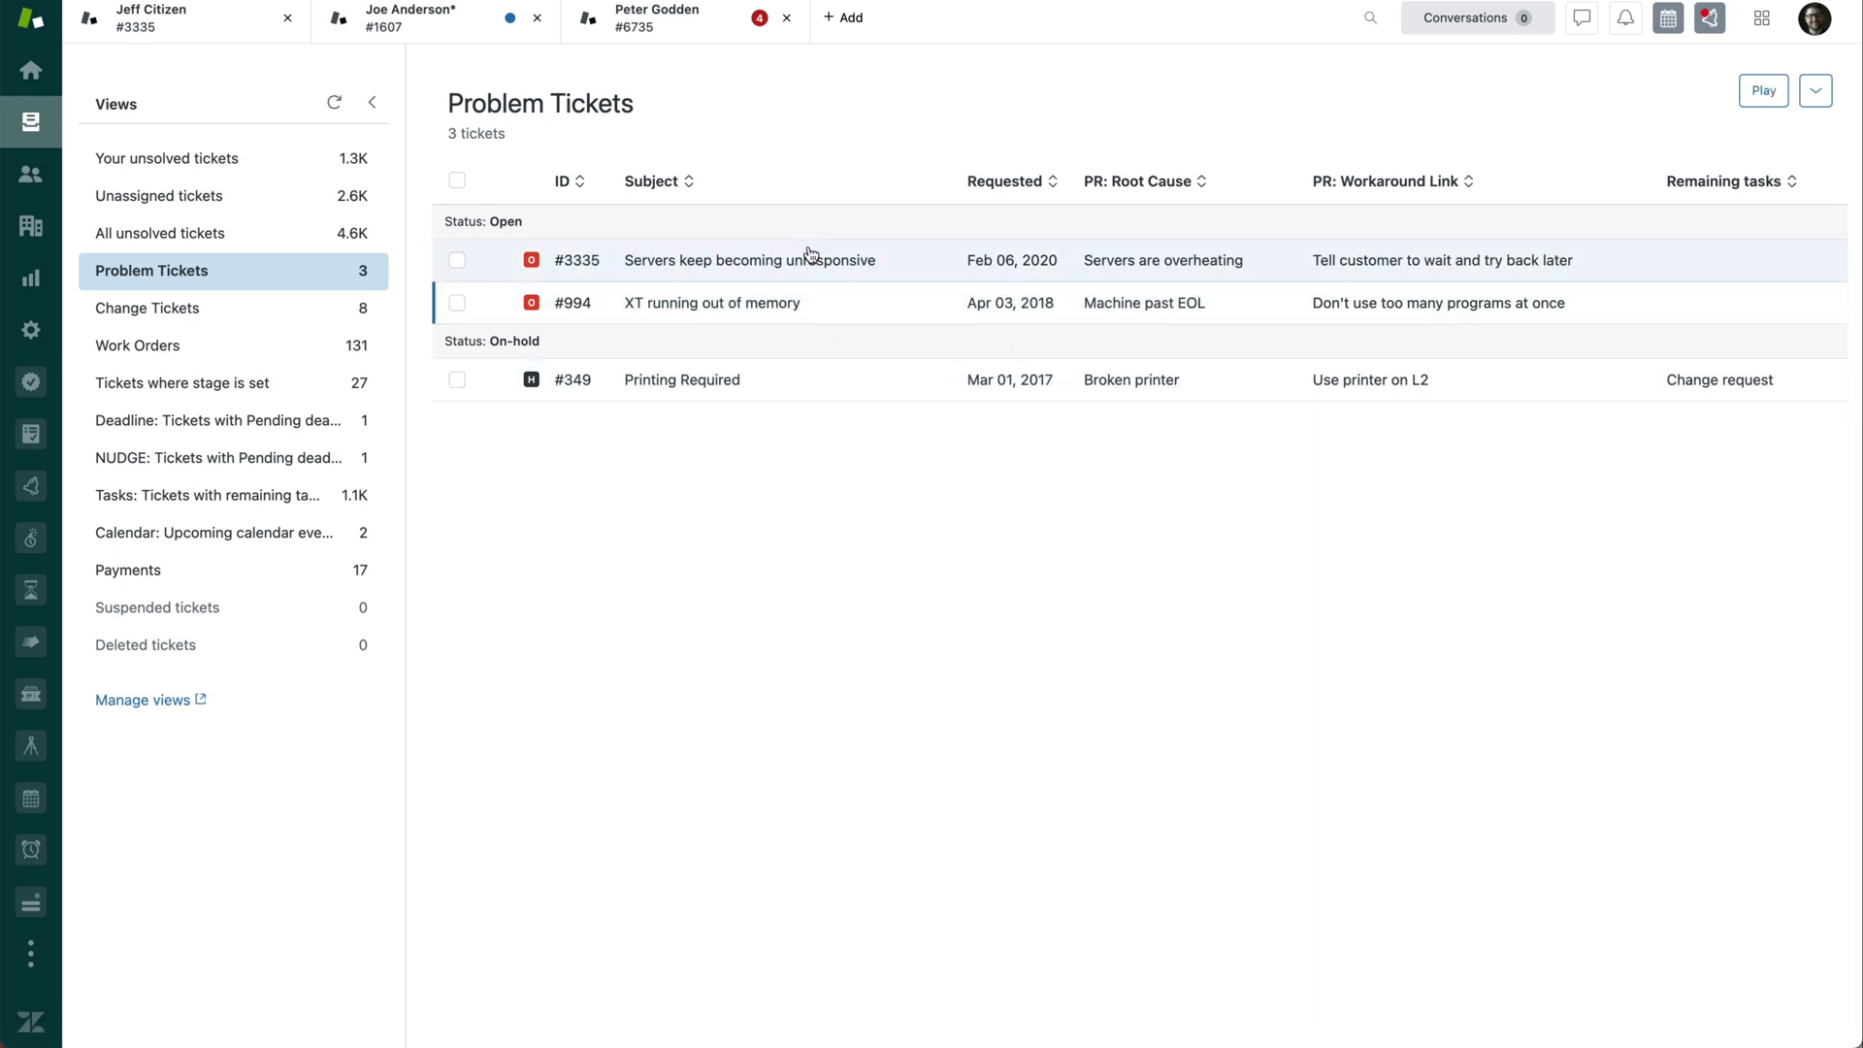
{"action": "left_click", "coordinate": [793, 262]}
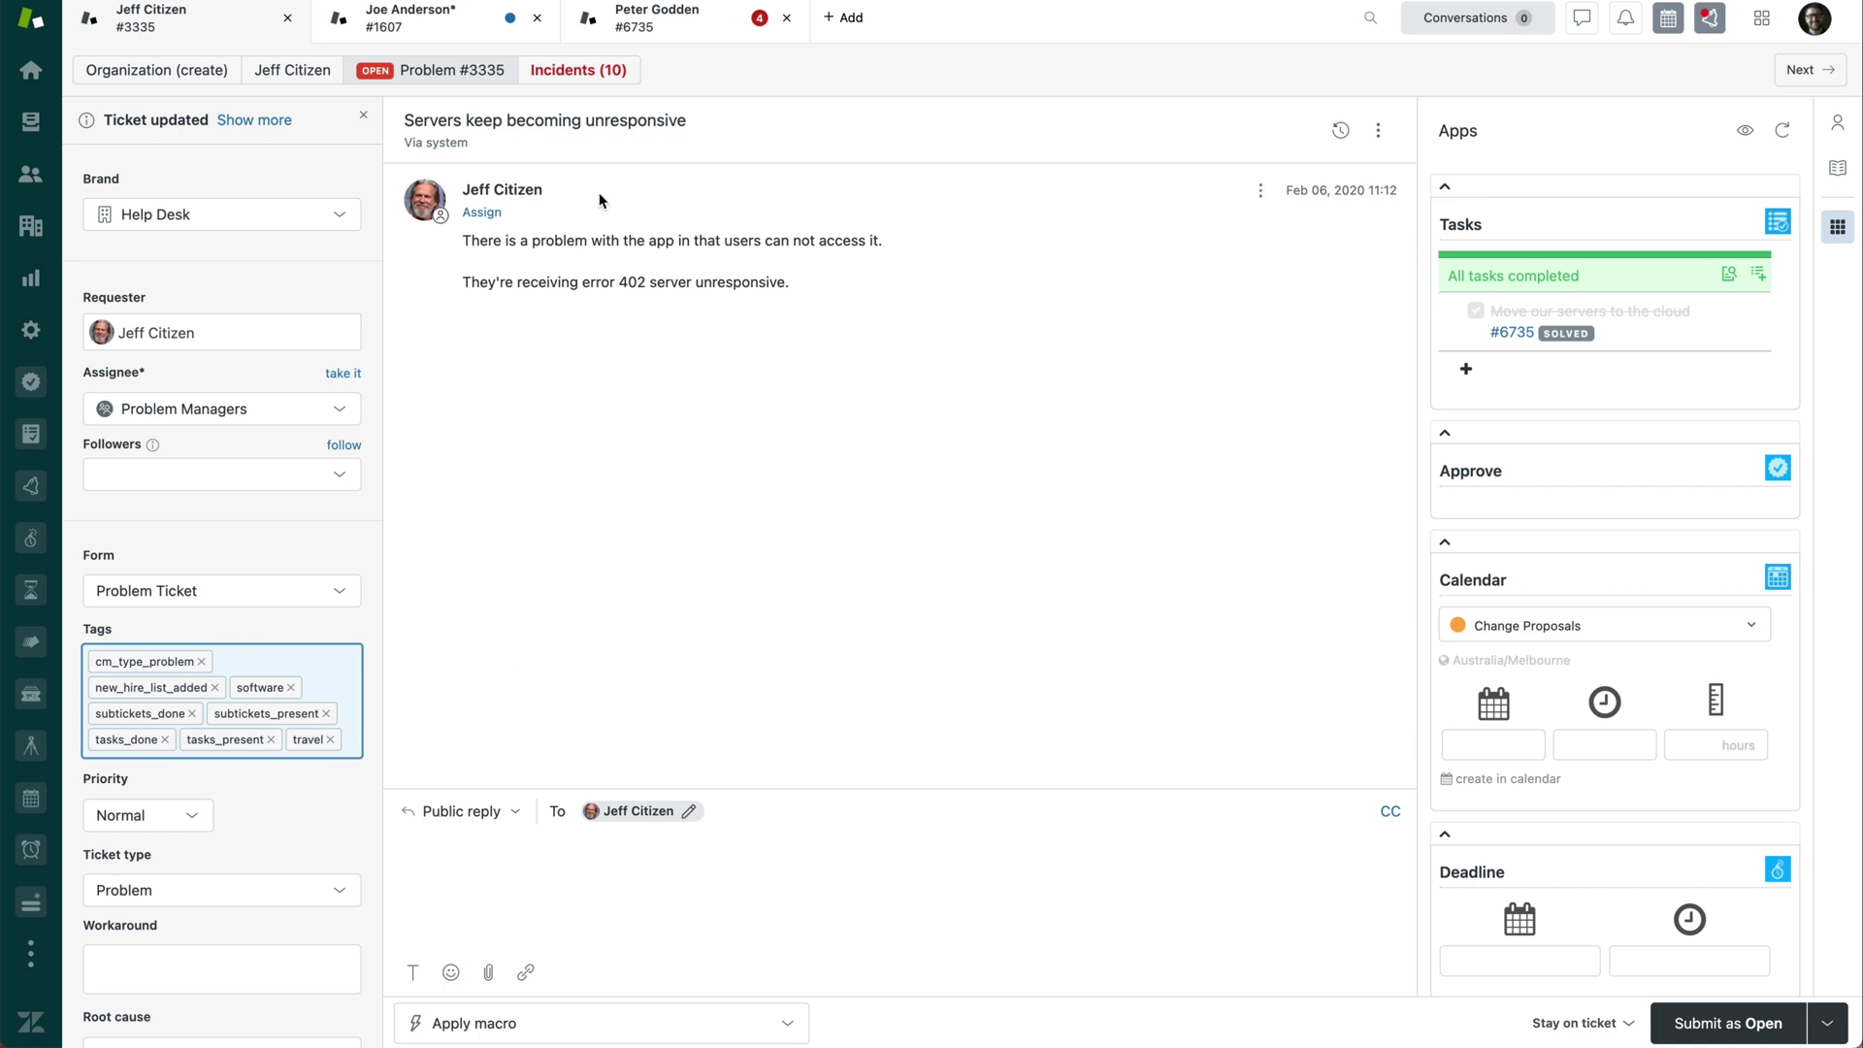
{"action": "left_click", "coordinate": [502, 906]}
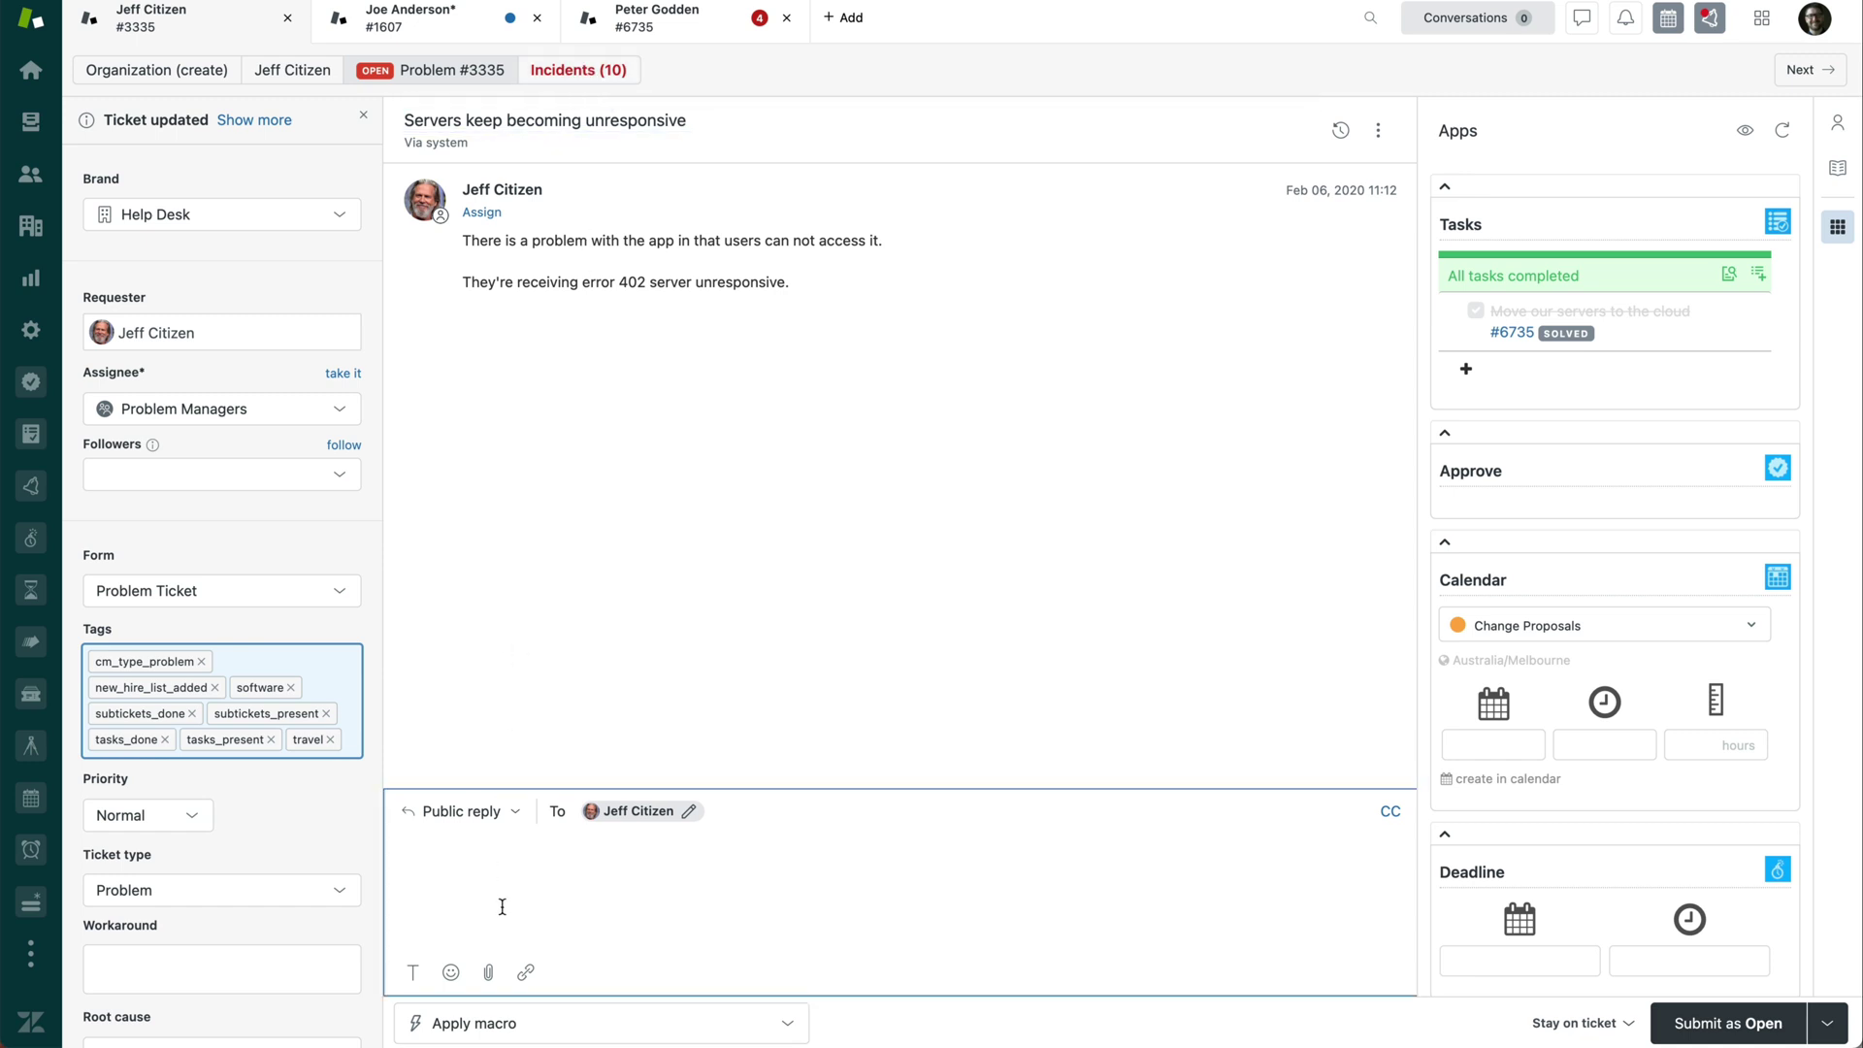